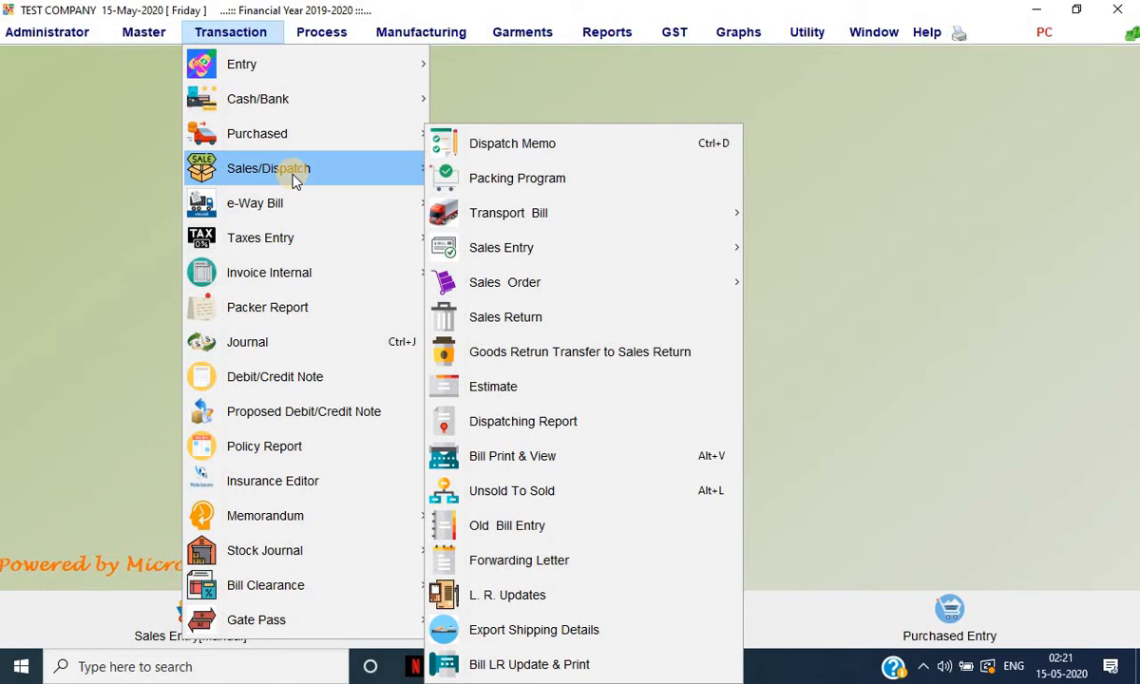
# Step: Open the Sales Order entry form from the sales and dispatch transactions
pyautogui.moveTo(521, 282)
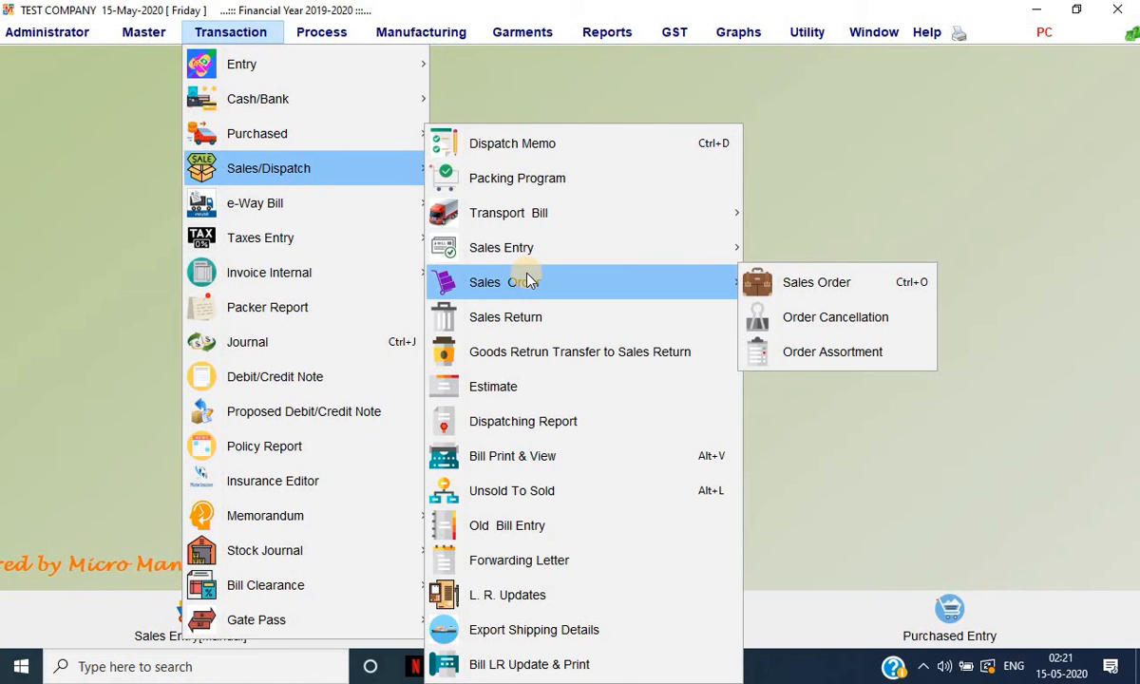
pyautogui.click(810, 291)
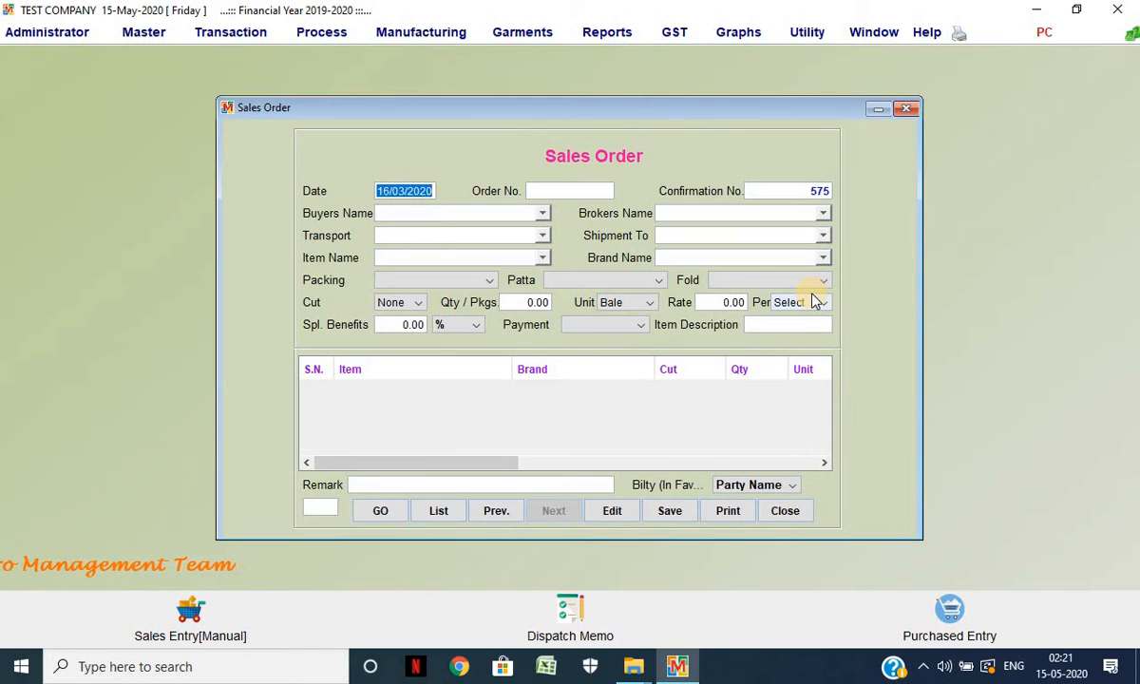
# Step: Preview the printed confirmation of the previous sales order, close it and return to the blank new order
pyautogui.click(496, 511)
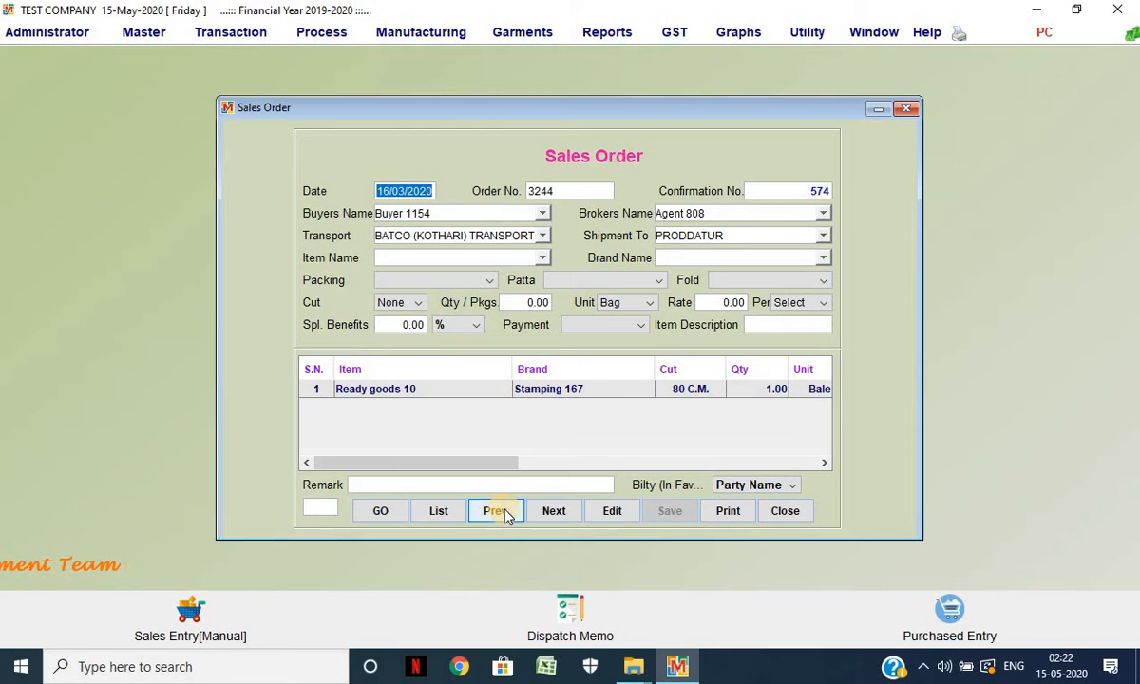
pyautogui.click(732, 514)
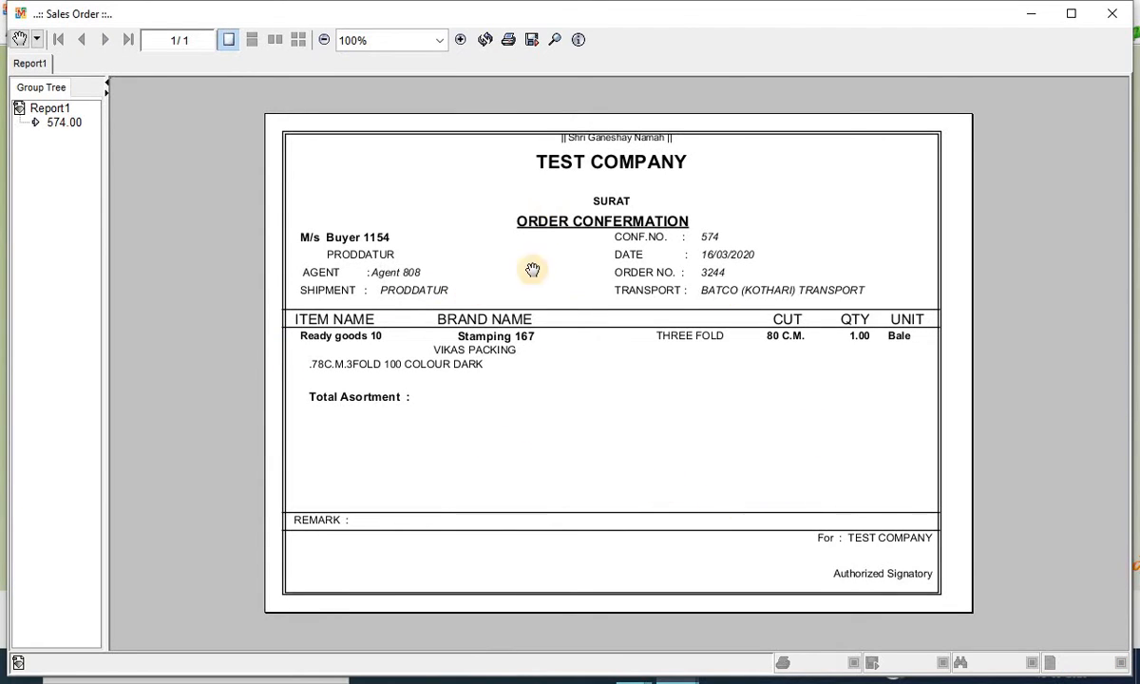
pyautogui.click(1118, 17)
pyautogui.click(548, 517)
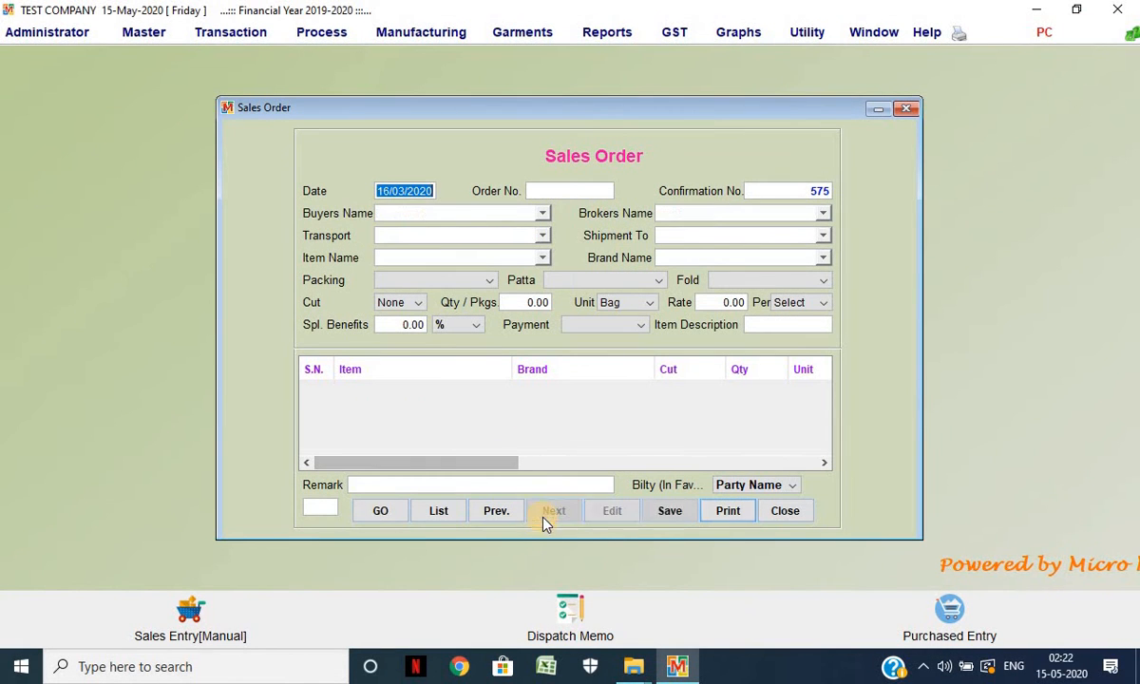
pyautogui.click(437, 187)
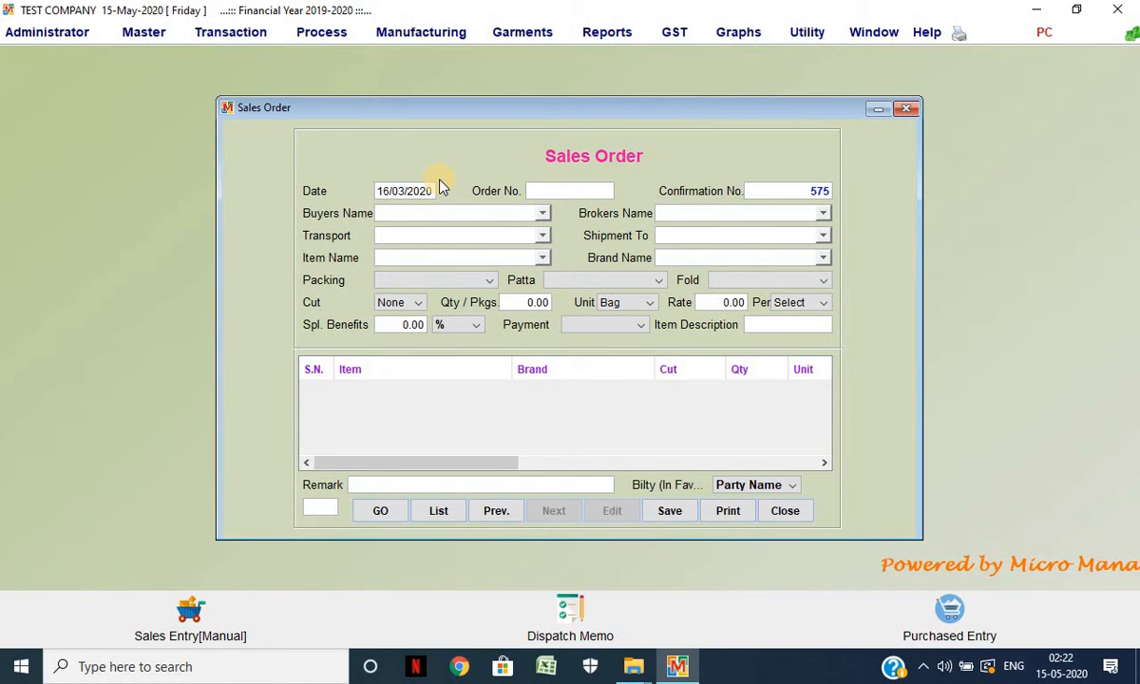
pyautogui.press('Return')
pyautogui.write('1201')
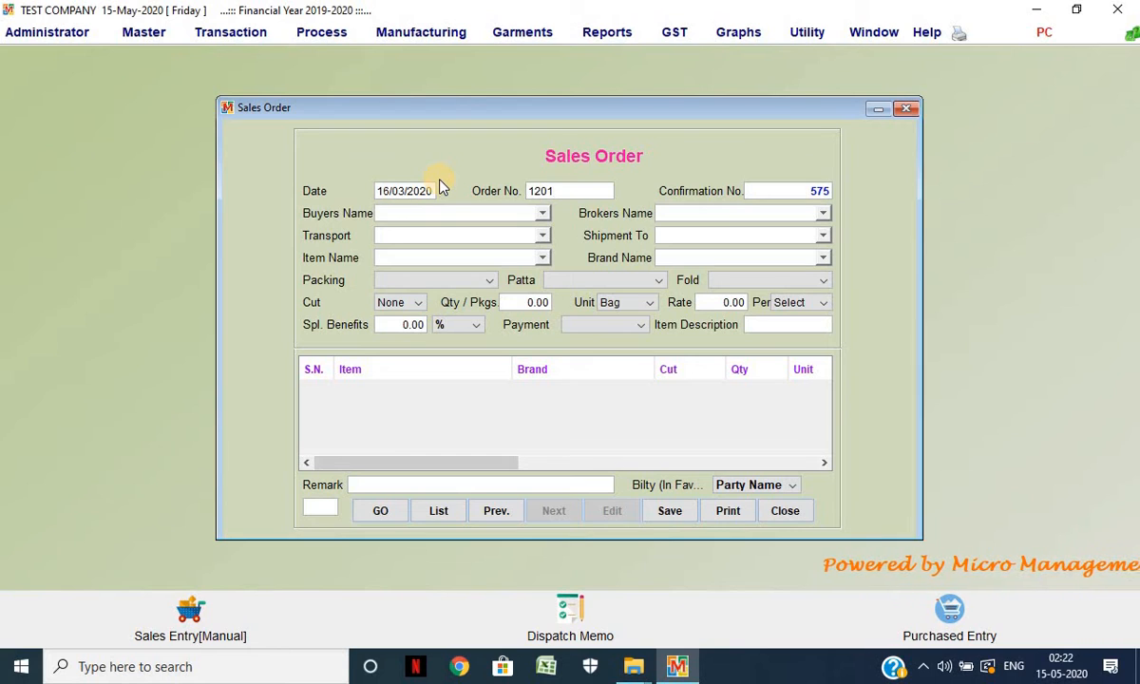
pyautogui.press('BackSpace')
pyautogui.press('BackSpace')
pyautogui.press('BackSpace')
pyautogui.press('BackSpace')
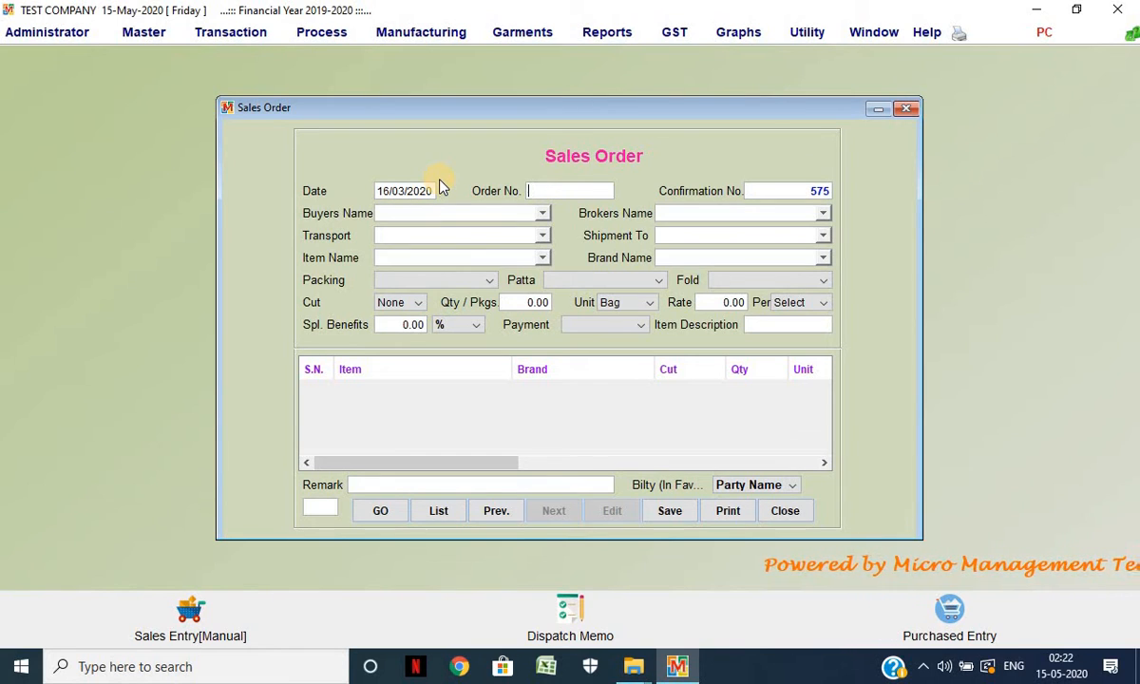
# Step: Enter "by phone" as the order number and accept the proposed confirmation number
pyautogui.write('by pho')
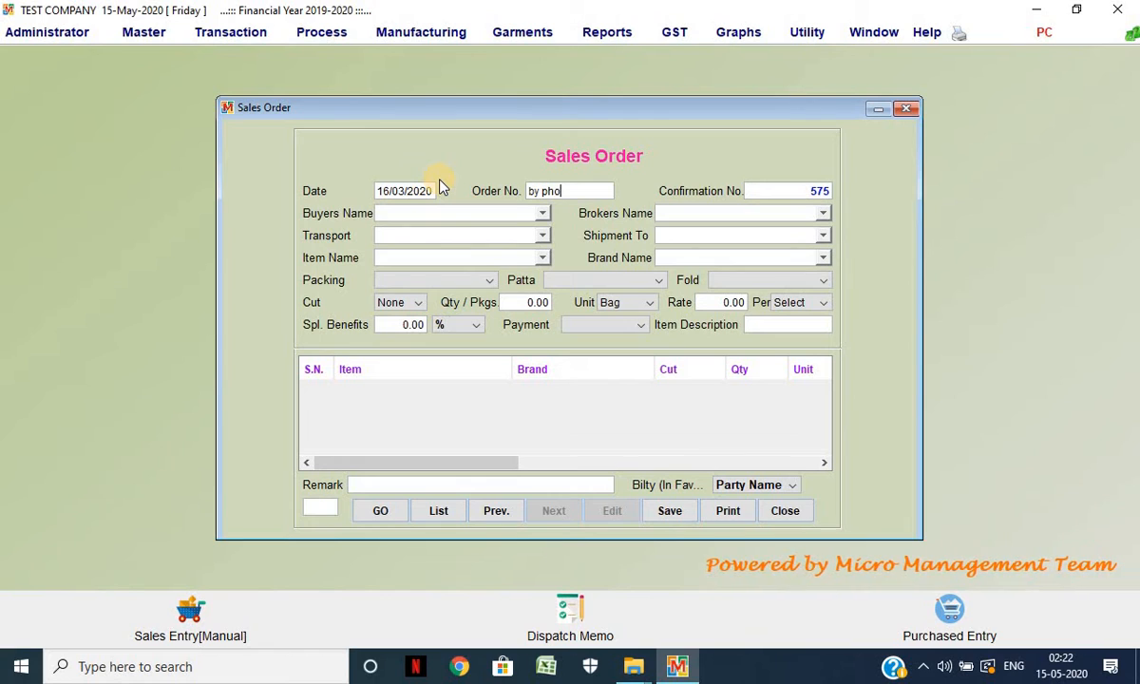
pyautogui.write('ne')
pyautogui.press('Return')
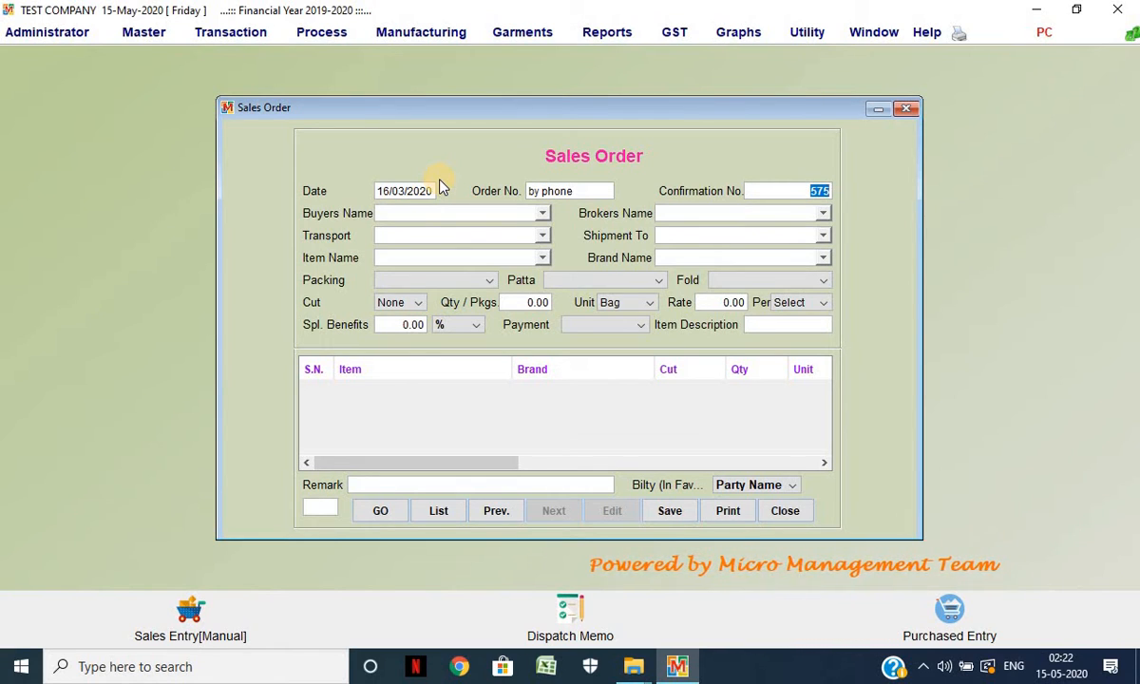
pyautogui.press('Return')
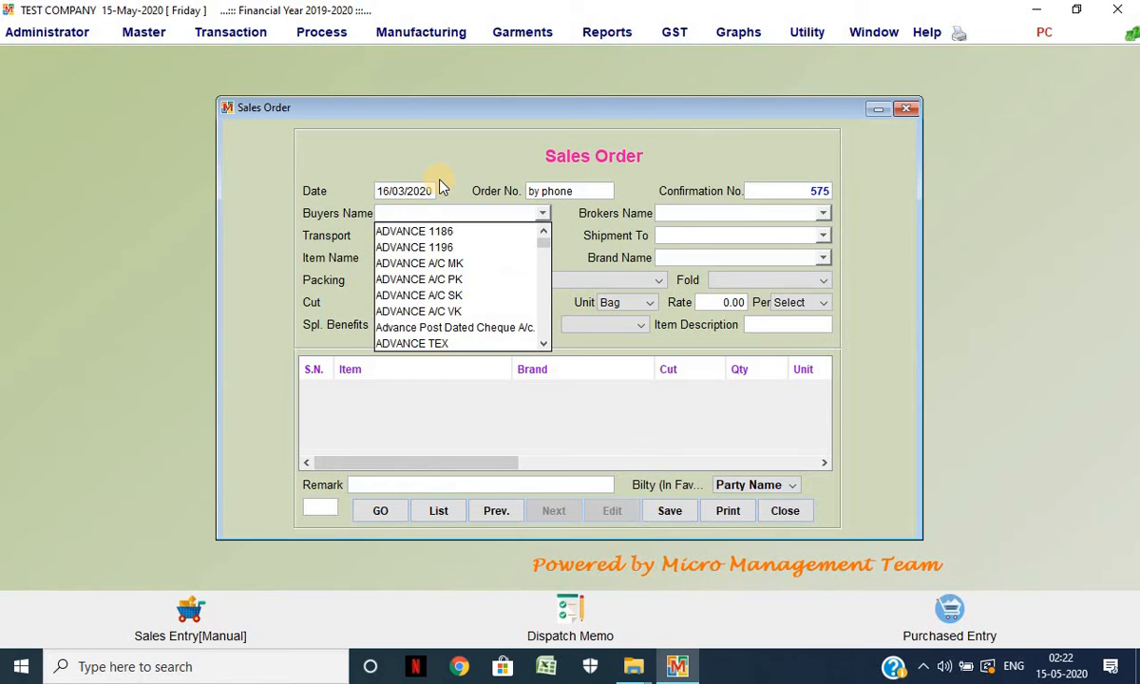
# Step: Choose Buyer 1004 as the buyer and accept the linked broker, transport BOMBAY ANDHRA TRAN.ORG. and shipment to VIJAYAWADA
pyautogui.write('buy')
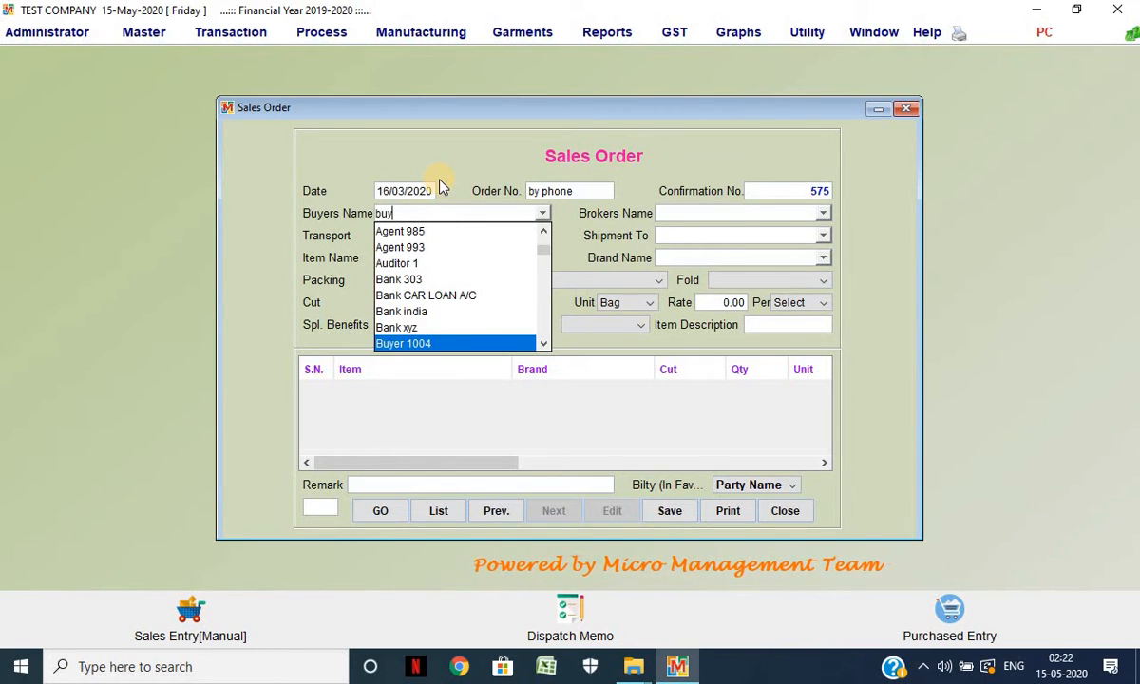
pyautogui.press('Return')
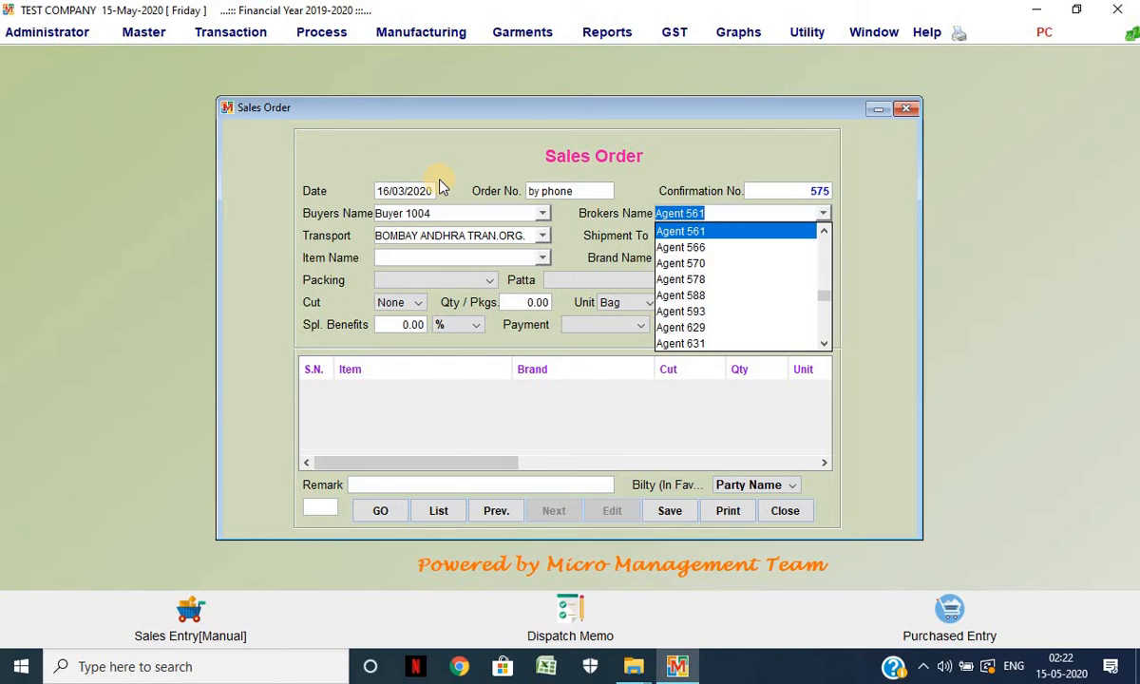
pyautogui.press('Return')
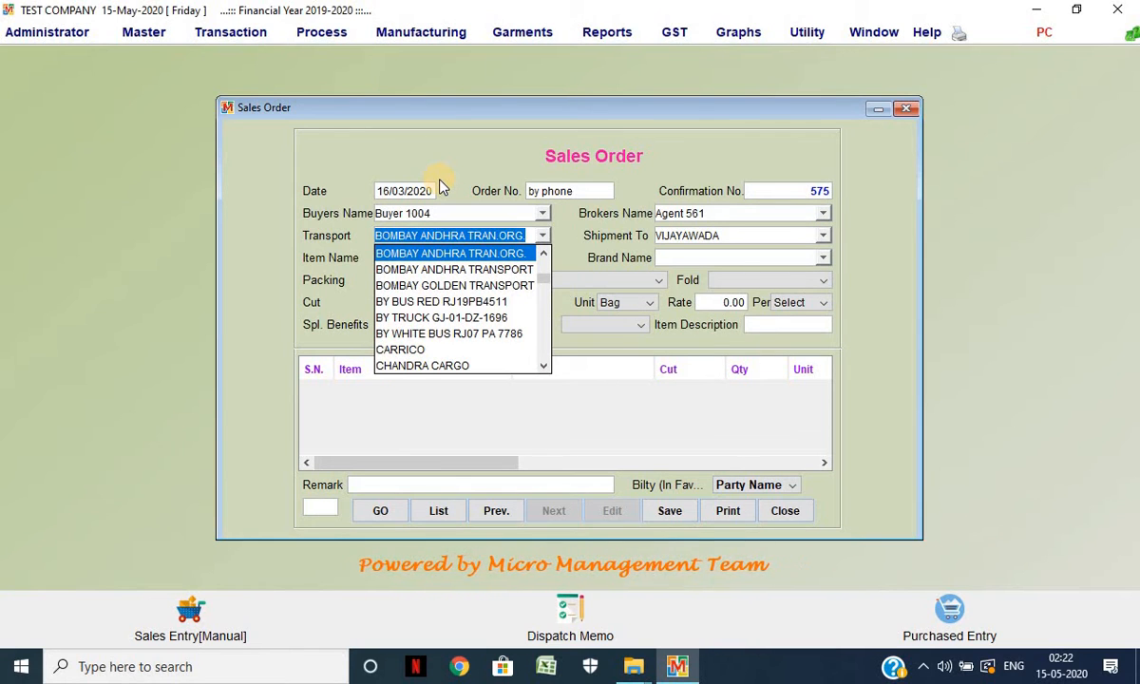
pyautogui.press('Return')
pyautogui.press('Return')
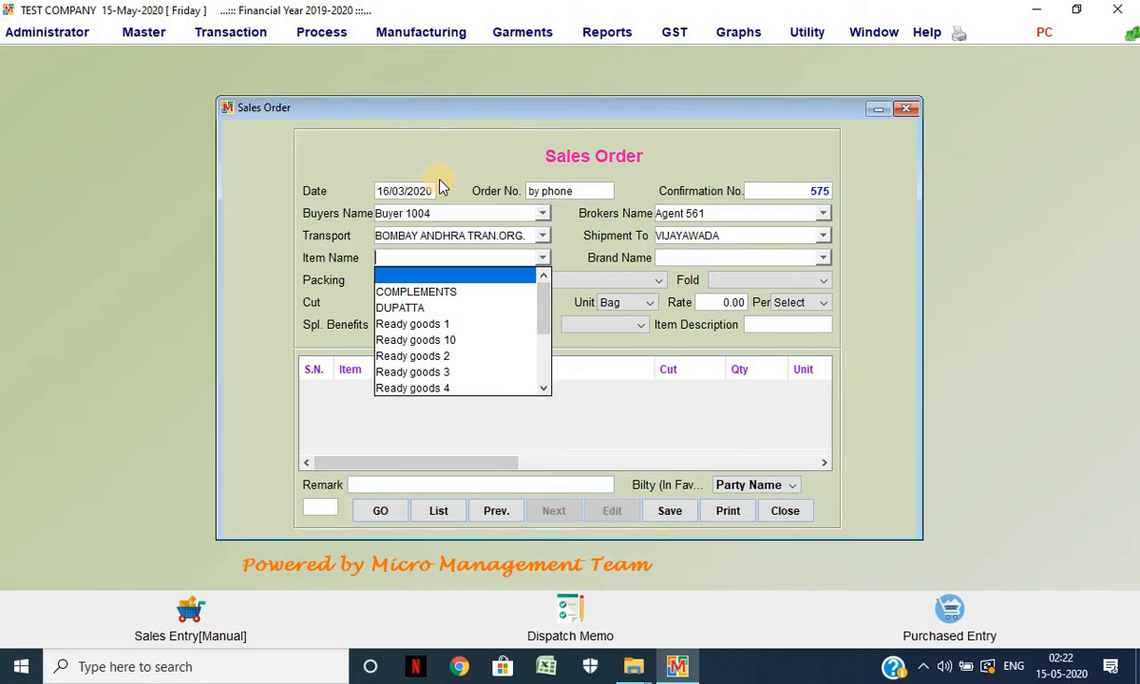
# Step: Choose Ready goods 10 as the order item and set its cut to 1 MTR
pyautogui.press('Down')
pyautogui.press('Down')
pyautogui.press('Down')
pyautogui.press('Down')
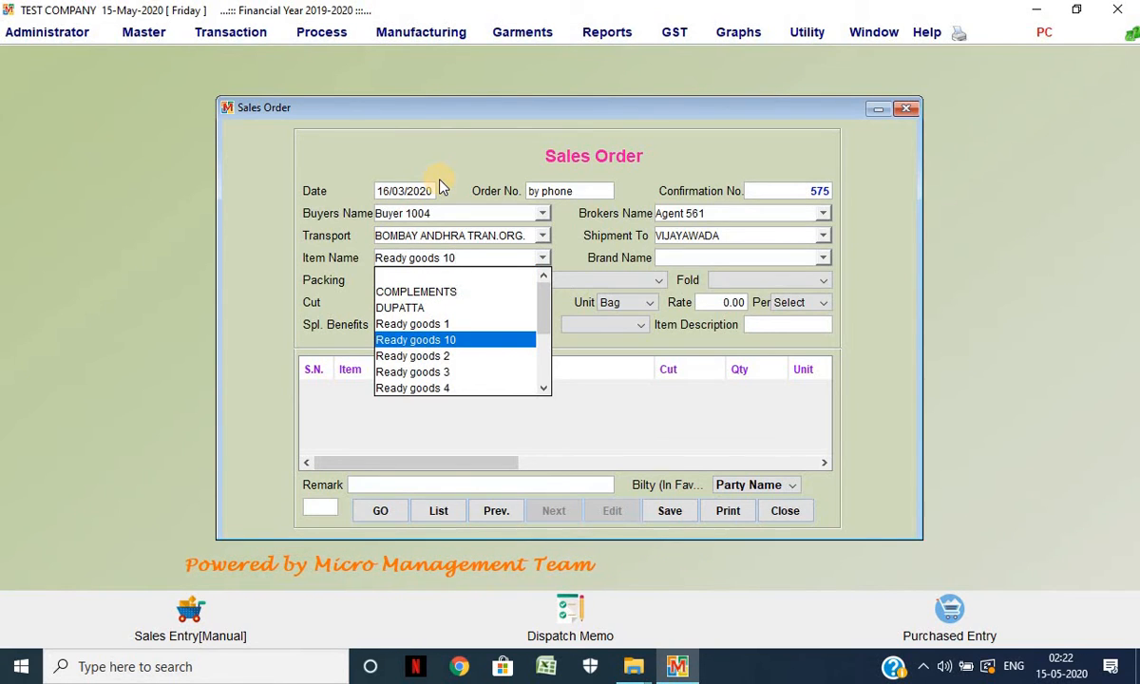
pyautogui.press('Return')
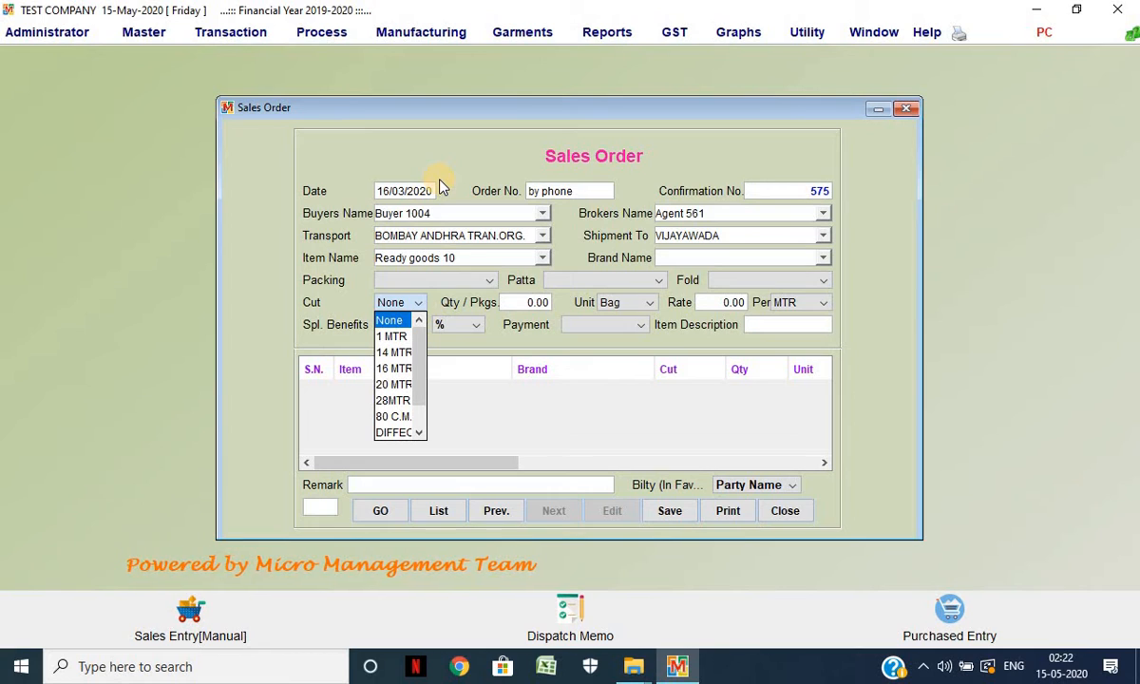
pyautogui.press('Down')
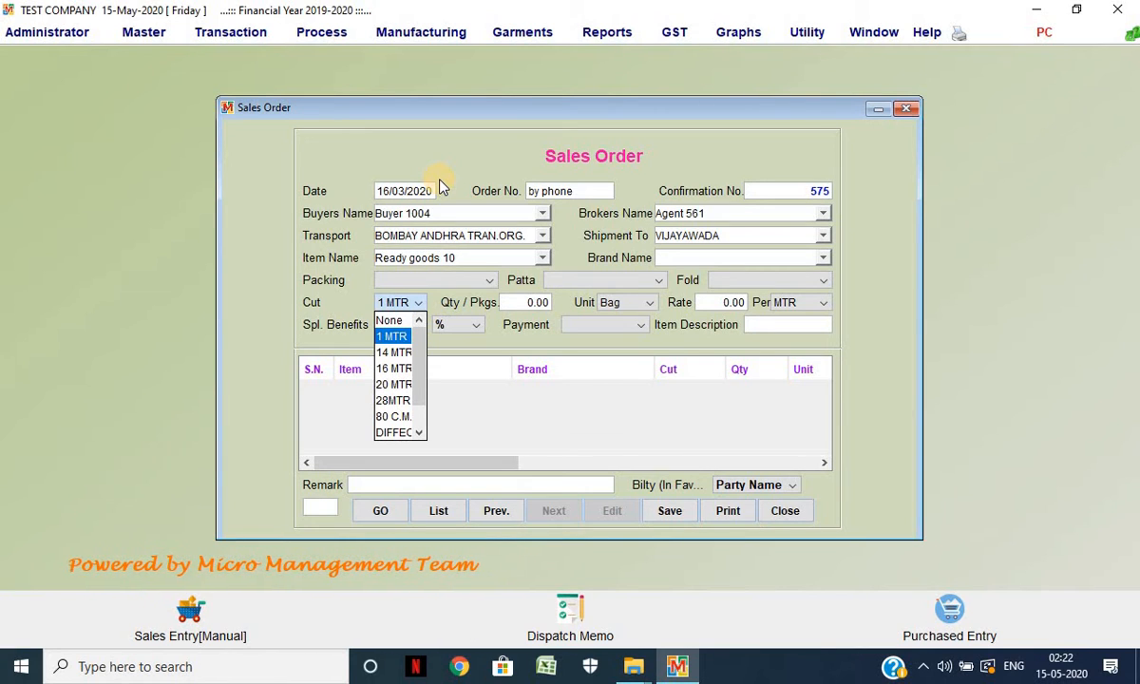
pyautogui.press('Down')
pyautogui.press('Up')
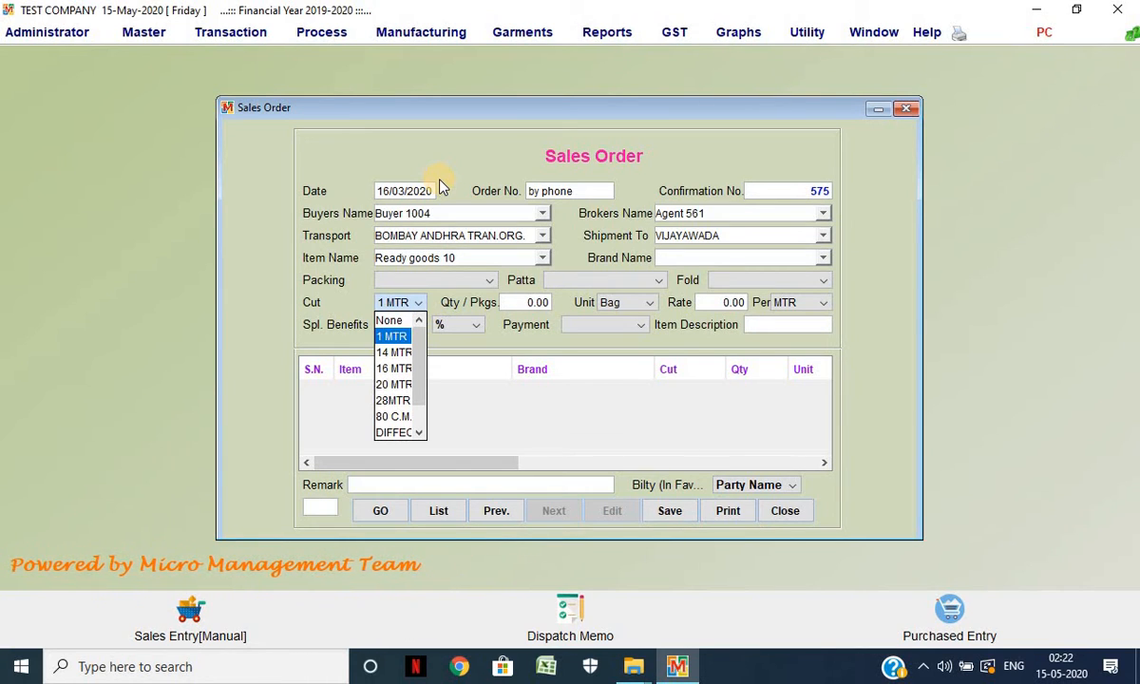
pyautogui.press('Return')
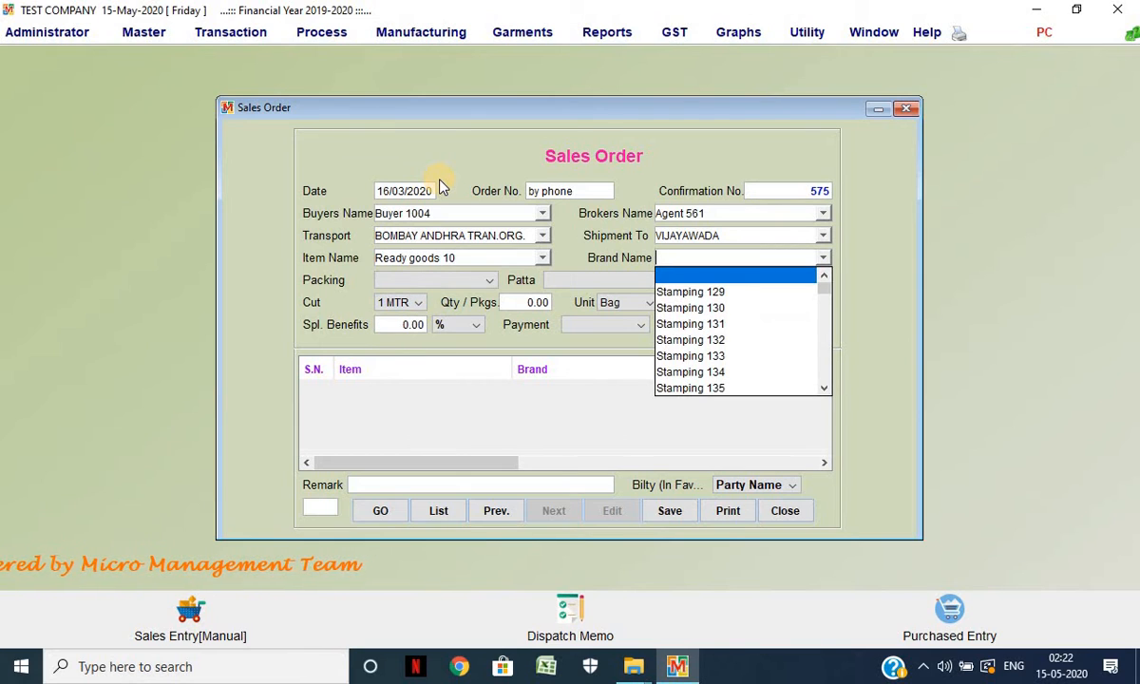
# Step: Set the item's brand name to Stamping 132
pyautogui.press('Down')
pyautogui.press('Down')
pyautogui.press('Down')
pyautogui.press('Down')
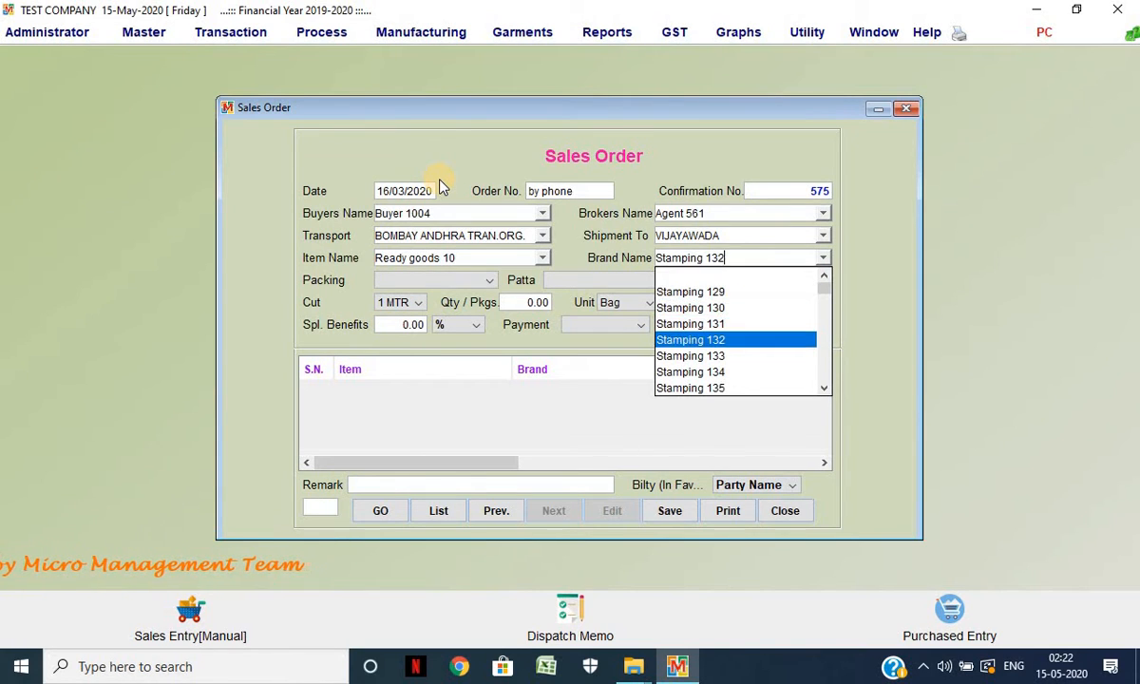
pyautogui.press('Return')
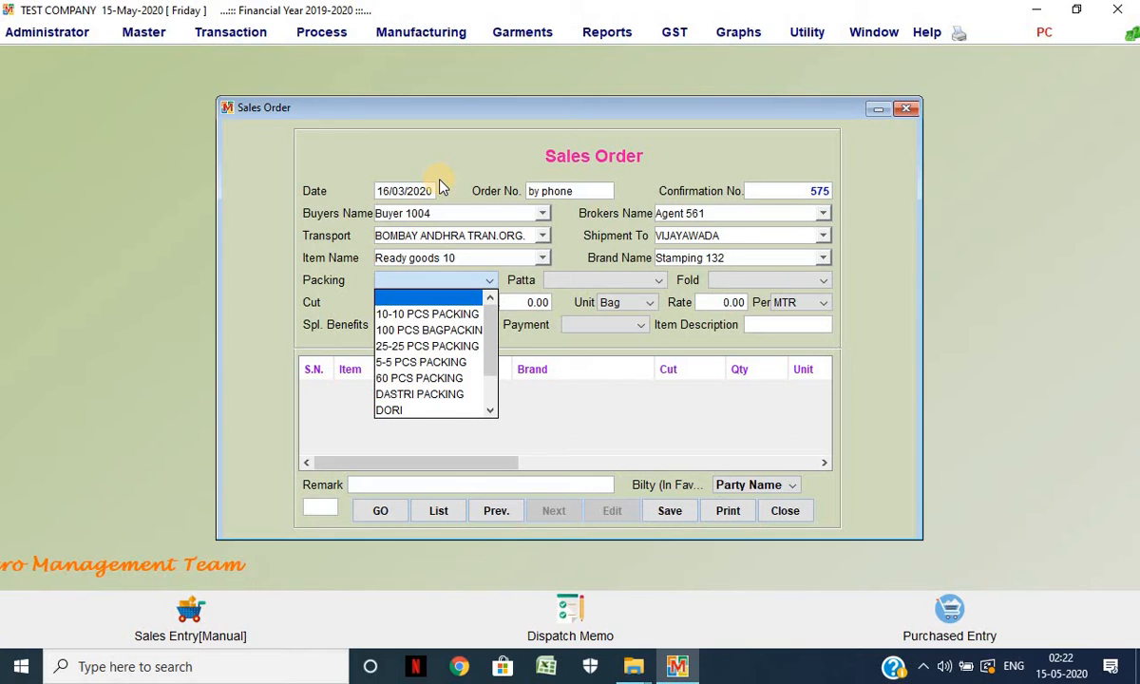
# Step: Set the item's packing to 25-25 PCS PACKING
pyautogui.press('Down')
pyautogui.press('Down')
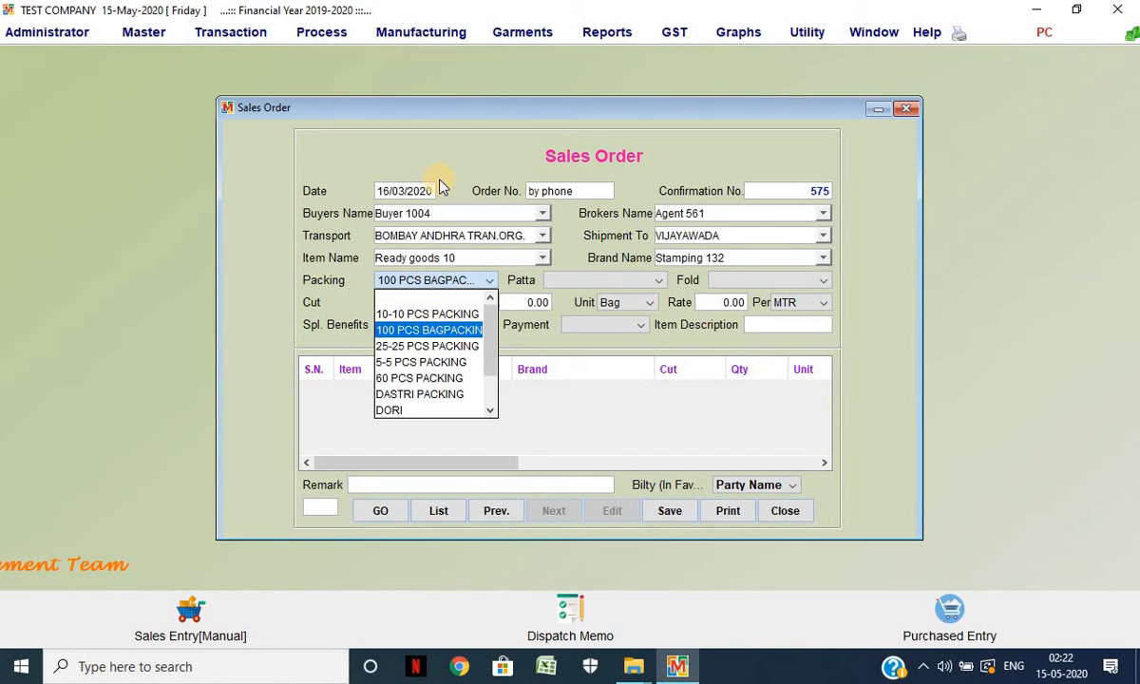
pyautogui.press('Up')
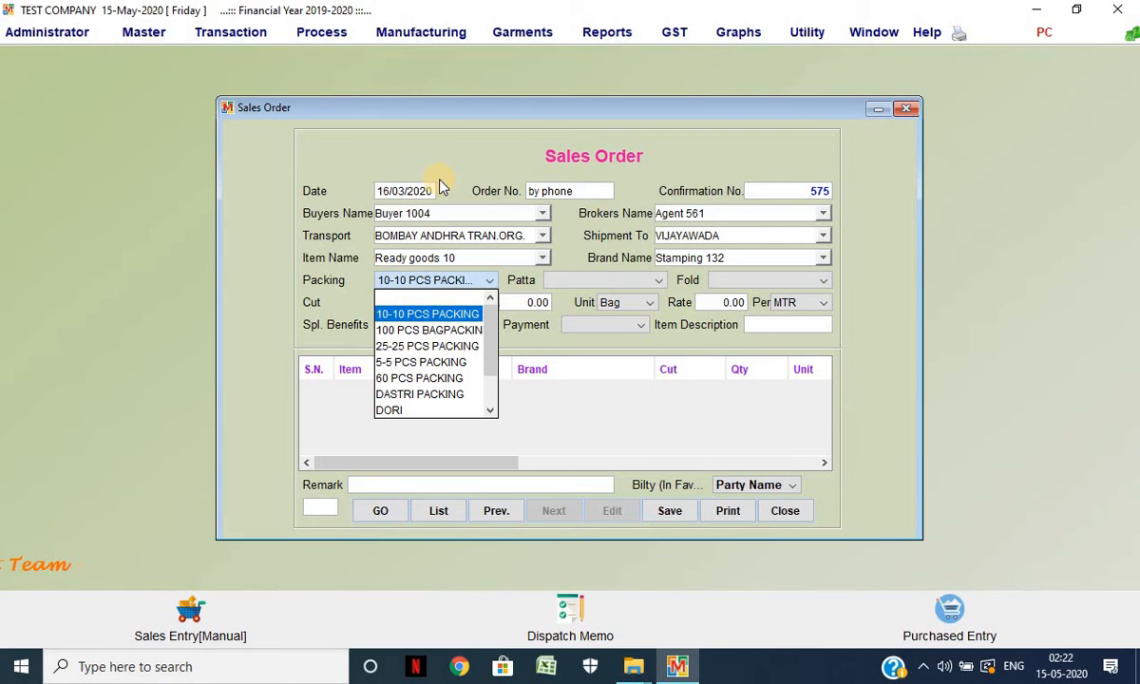
pyautogui.press('Down')
pyautogui.press('Down')
pyautogui.press('Return')
# Step: Set the patta to the 2 X 2 RUBIA PAPER option and the fold to EIGHT FOLD
pyautogui.press('Down')
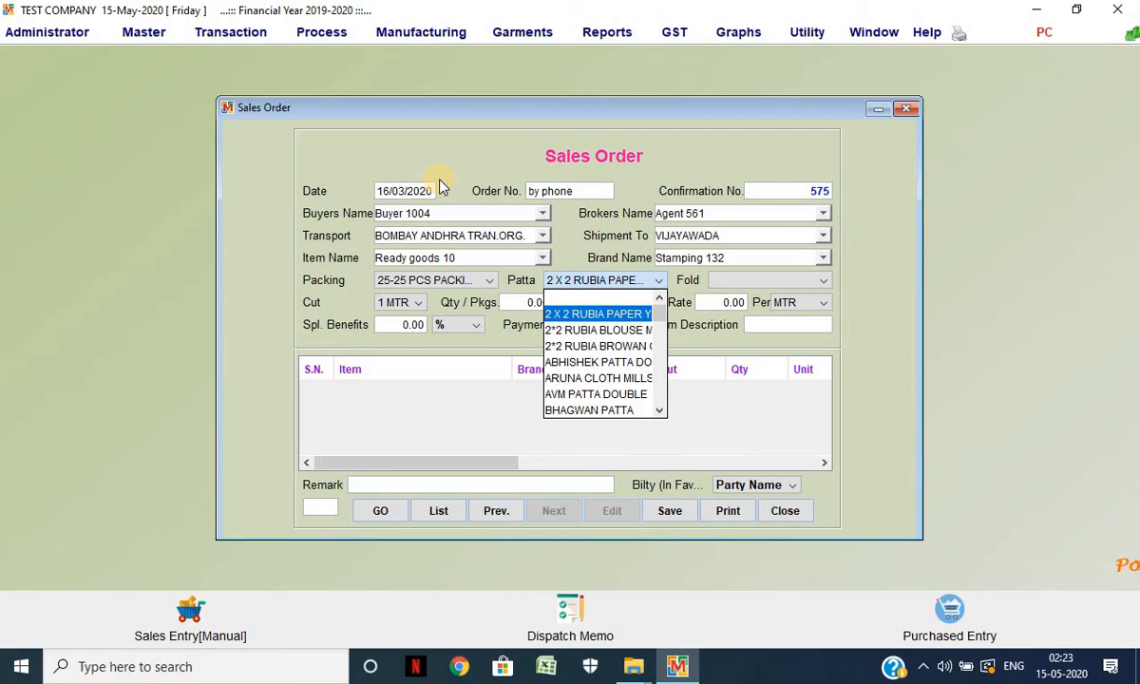
pyautogui.press('Up')
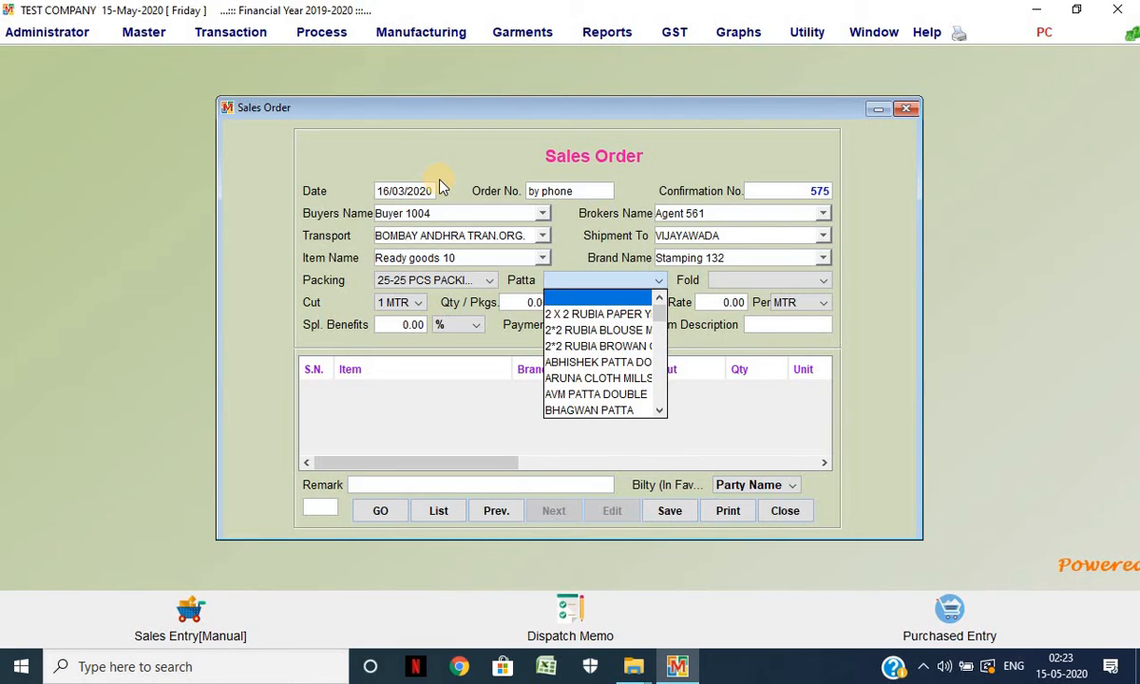
pyautogui.press('Down')
pyautogui.press('Return')
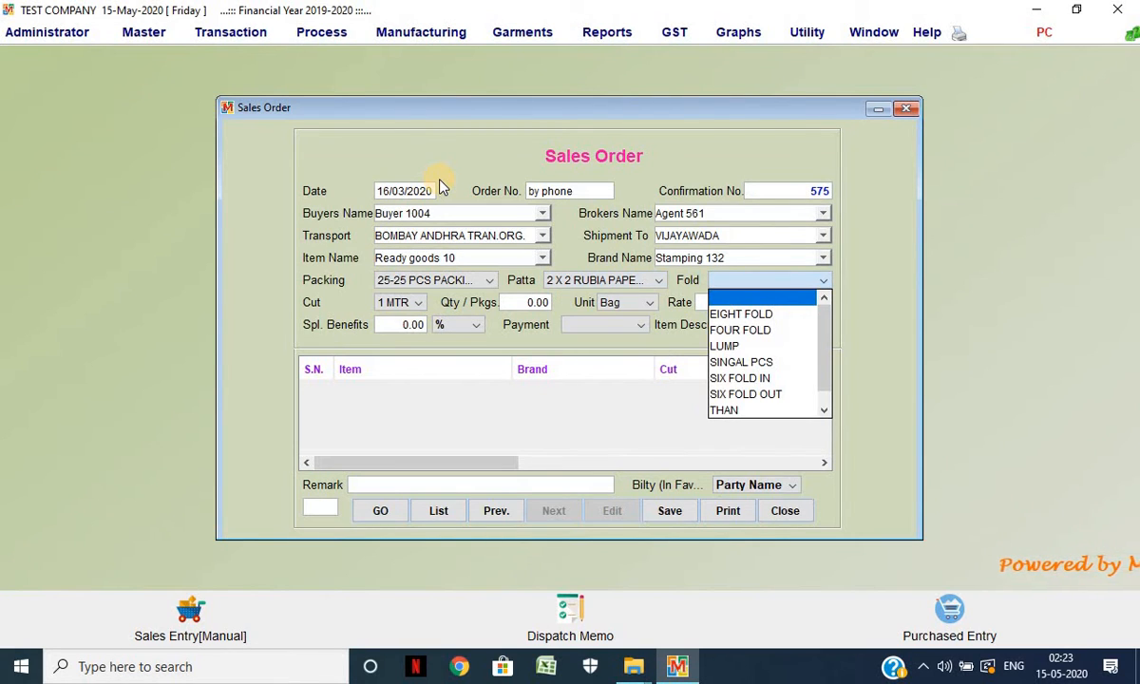
pyautogui.press('Down')
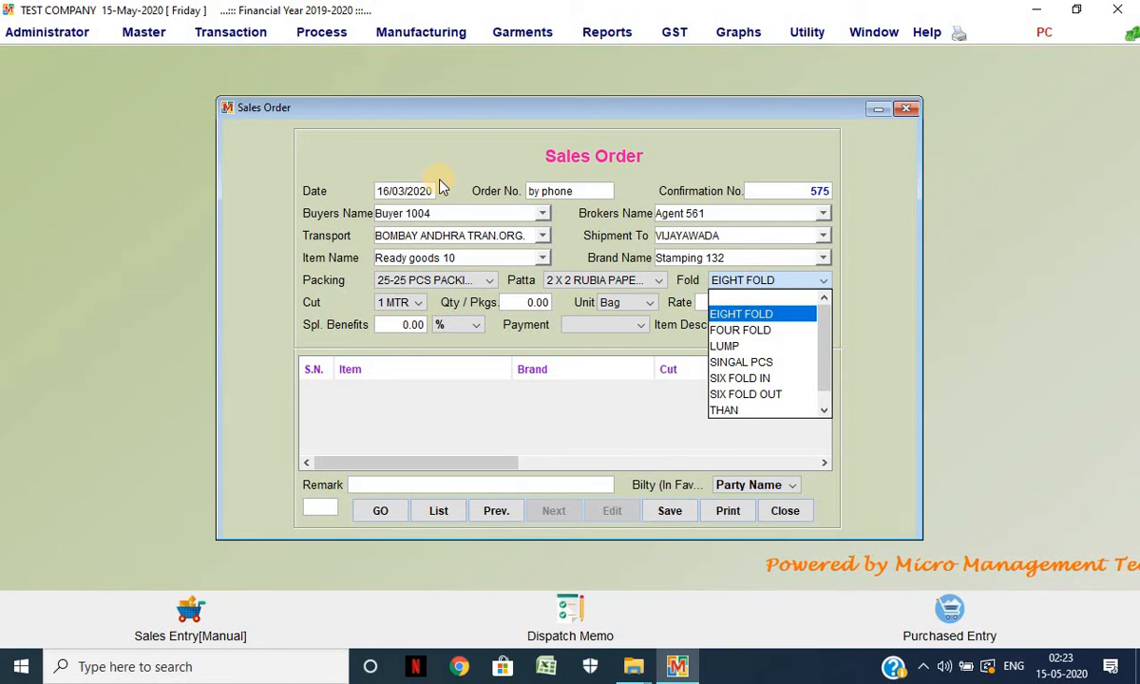
pyautogui.press('Return')
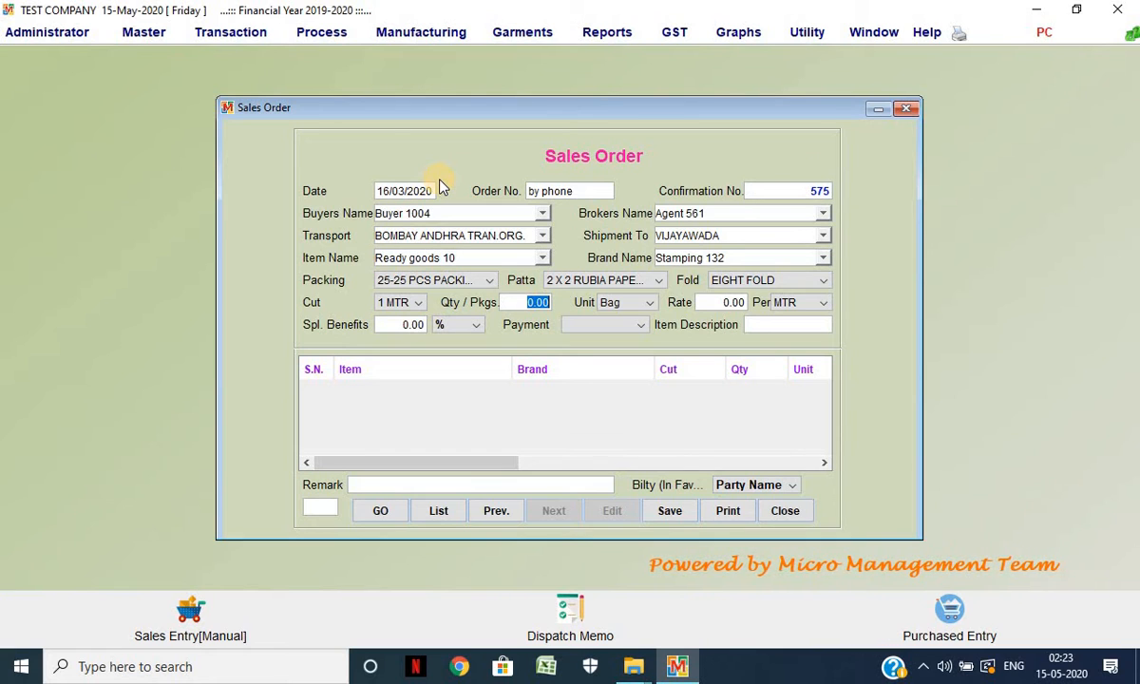
# Step: Set the item's quantity to 10 with Bale as the unit
pyautogui.write('10')
pyautogui.press('Return')
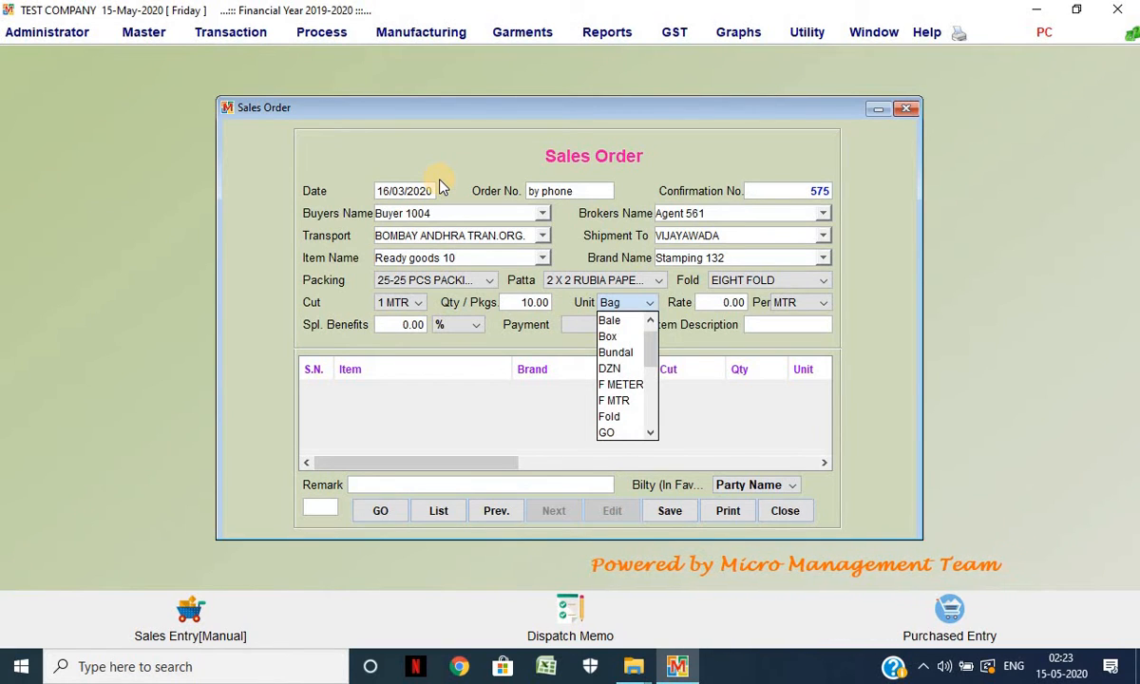
pyautogui.press('Down')
pyautogui.press('Return')
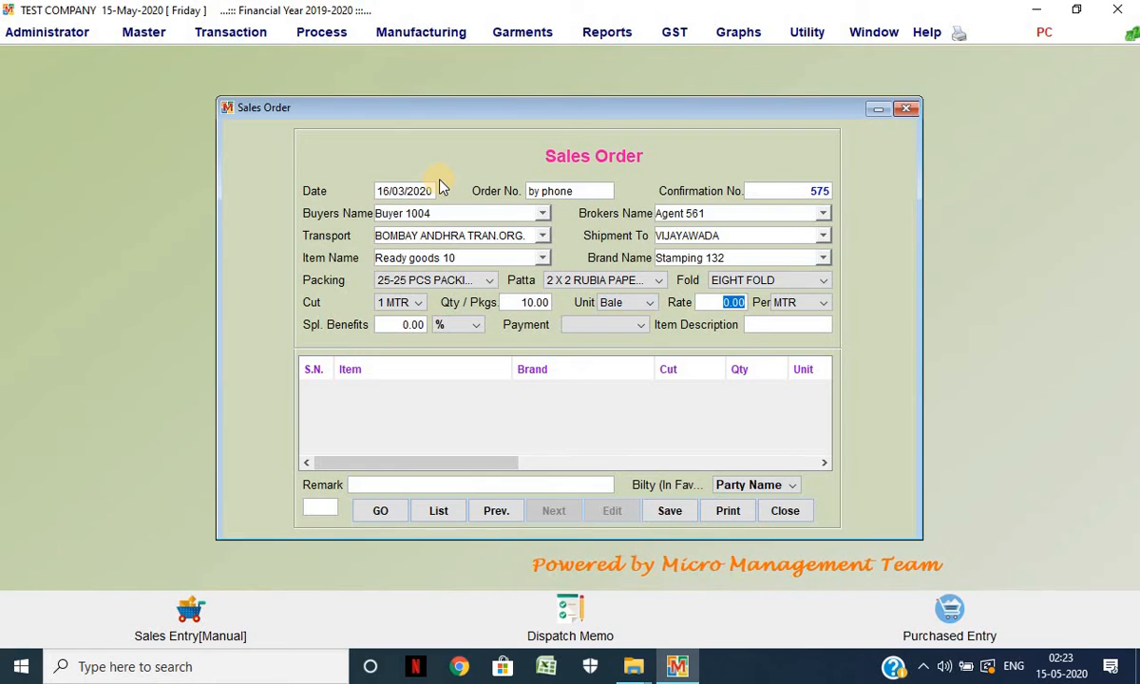
# Step: Set the item's rate to 12.25 per Pcs. and skip the special benefits and payment entries
pyautogui.write('12')
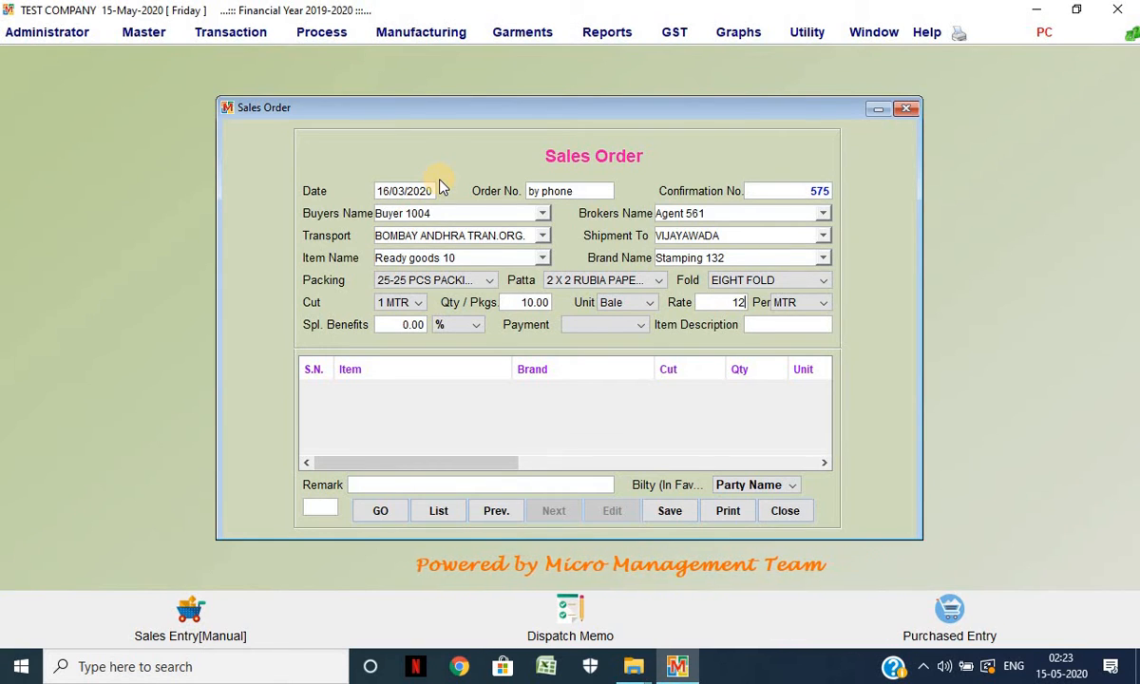
pyautogui.write('.25')
pyautogui.press('Return')
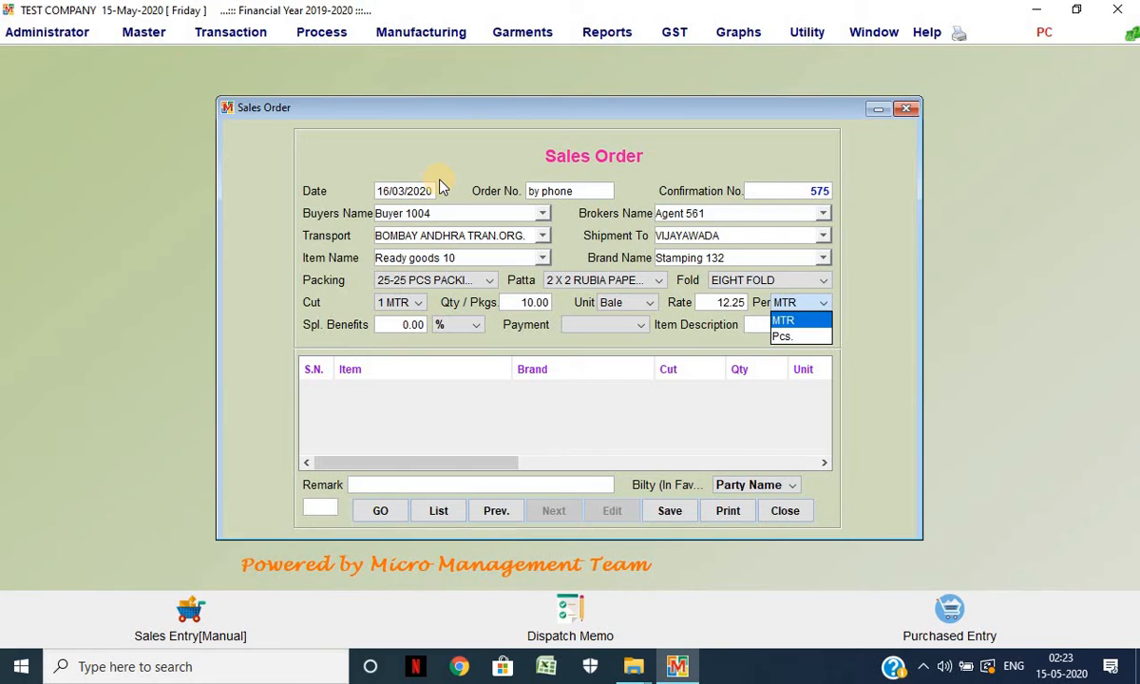
pyautogui.press('Down')
pyautogui.press('Return')
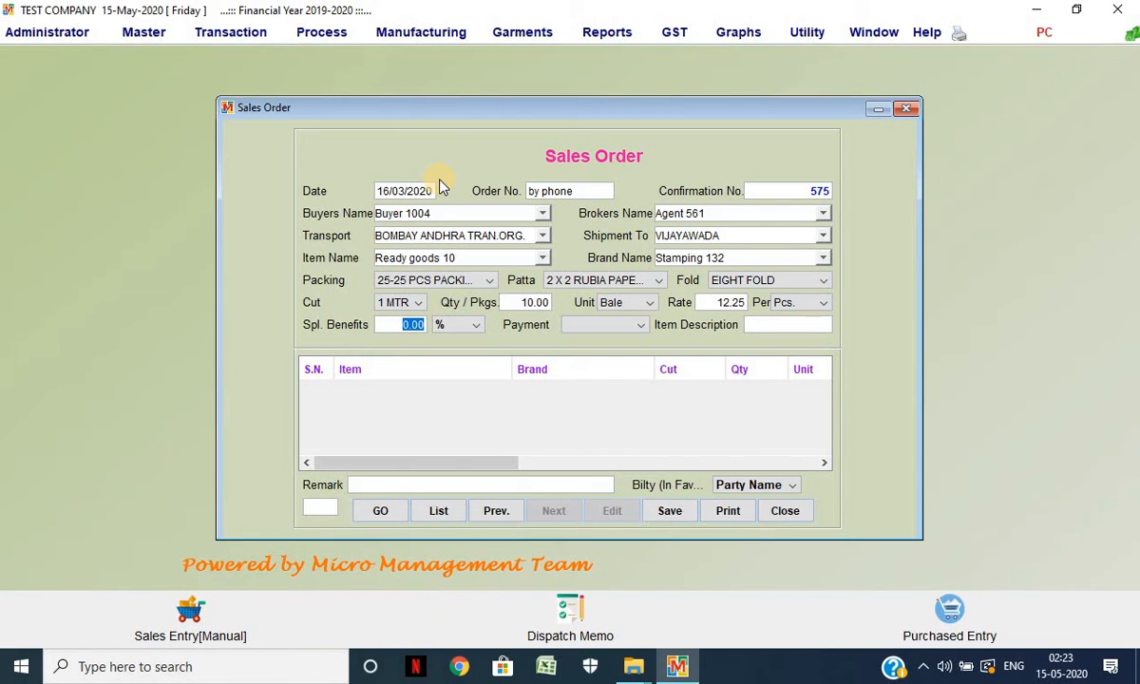
pyautogui.press('Return')
pyautogui.press('Return')
pyautogui.press('Return')
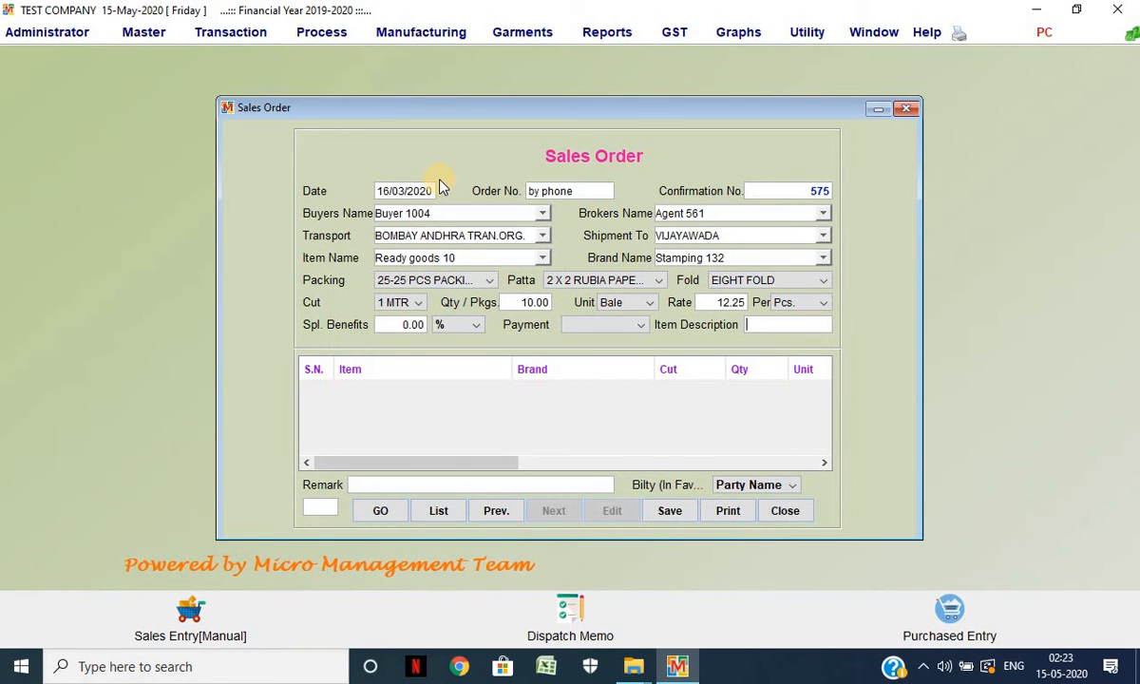
# Step: Leave the payment and item description blank and add the Ready goods 10 line to the order's item list
pyautogui.click(613, 302)
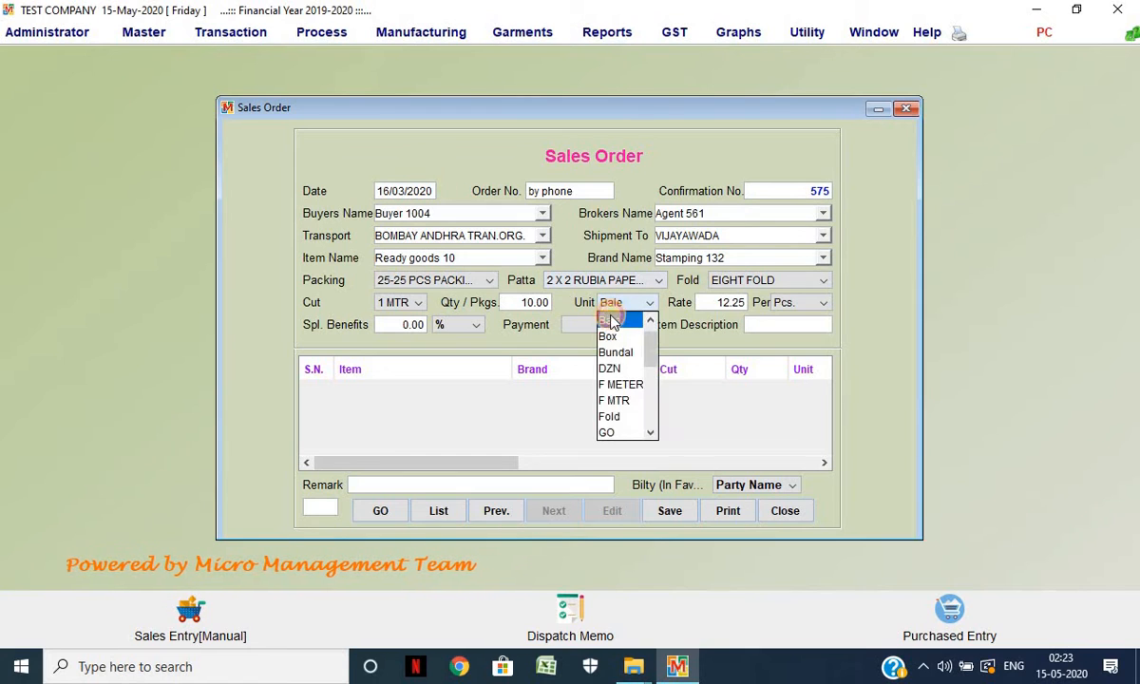
pyautogui.click(566, 326)
pyautogui.click(566, 328)
pyautogui.click(756, 324)
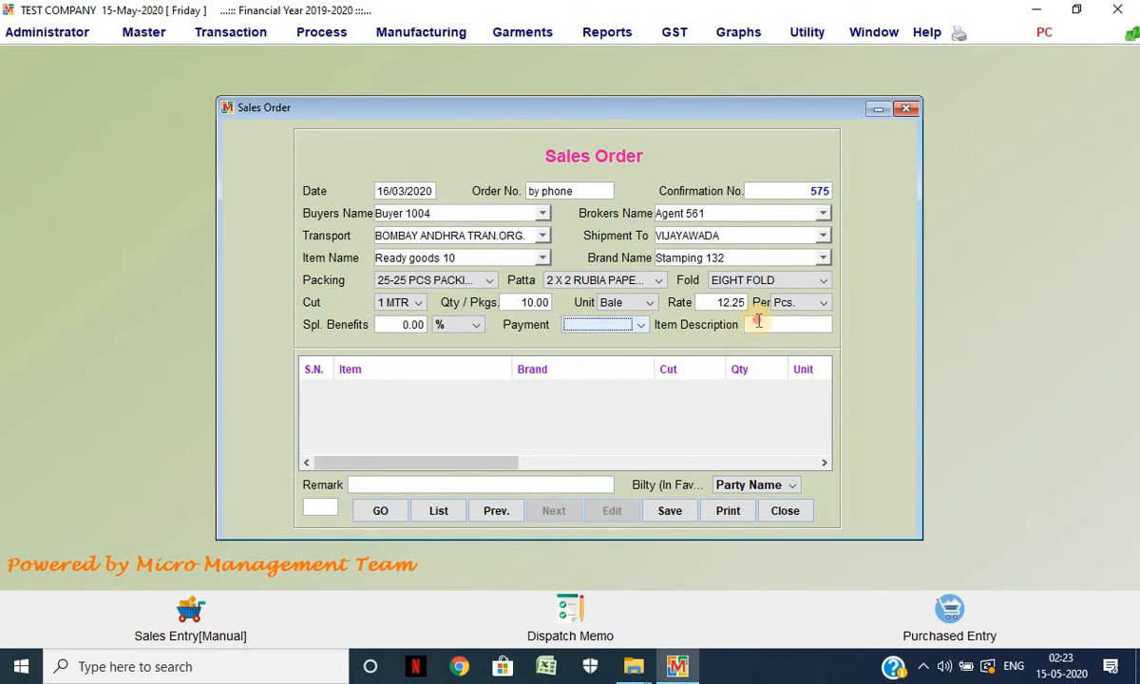
pyautogui.press('Return')
pyautogui.press('Return')
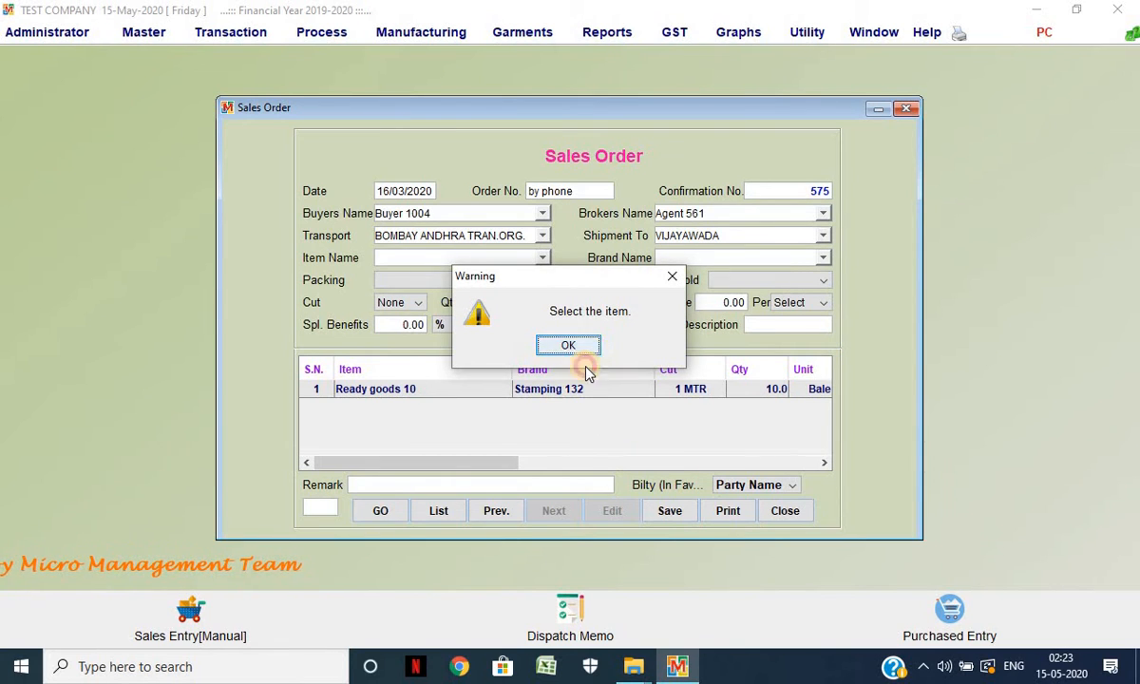
pyautogui.click(568, 345)
pyautogui.click(608, 456)
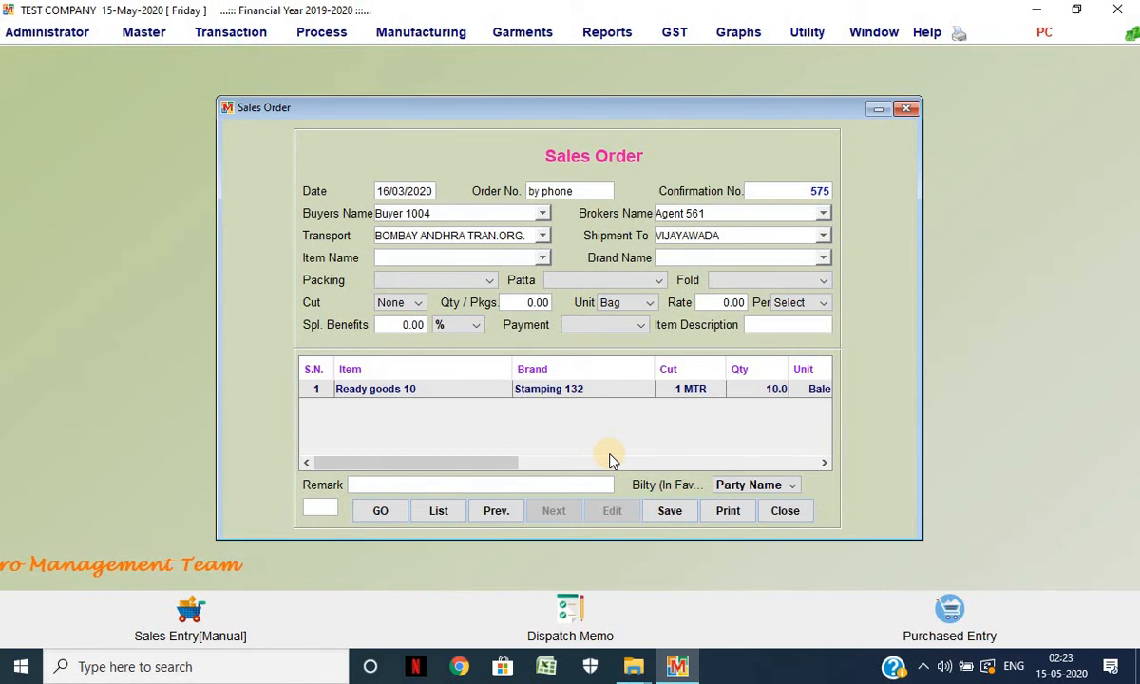
# Step: Save the sales order
pyautogui.click(677, 515)
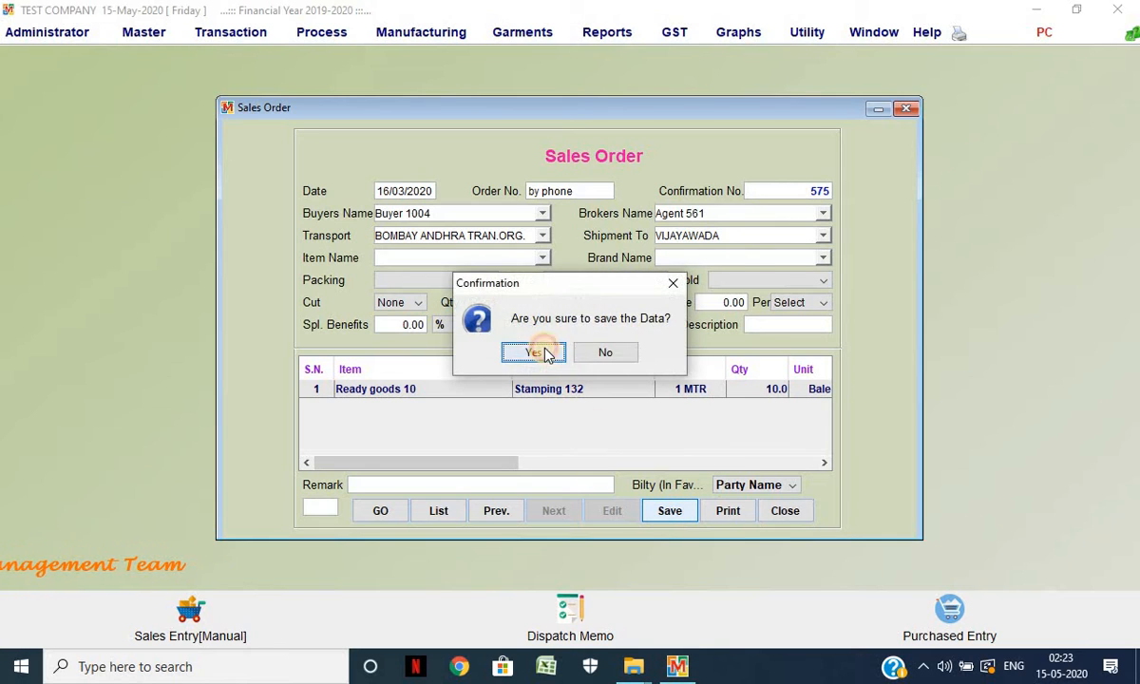
pyautogui.click(534, 353)
pyautogui.click(571, 347)
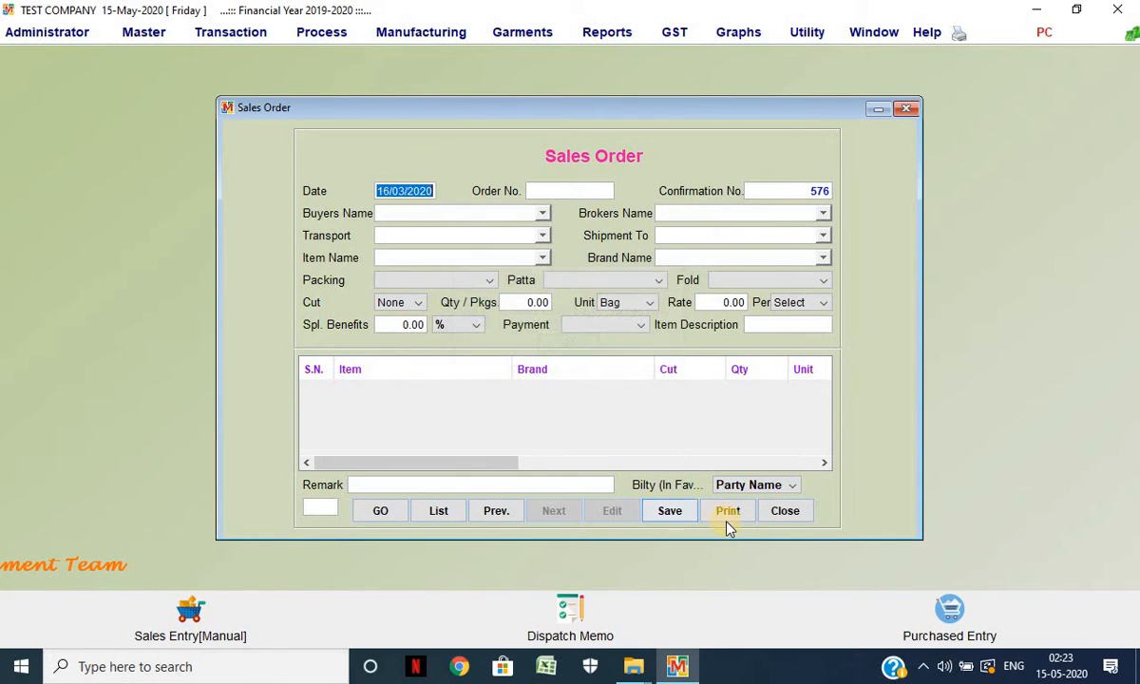
# Step: Recall the saved sales order and preview its order confirmation in the formats without and with the rate
pyautogui.click(509, 510)
pyautogui.click(725, 511)
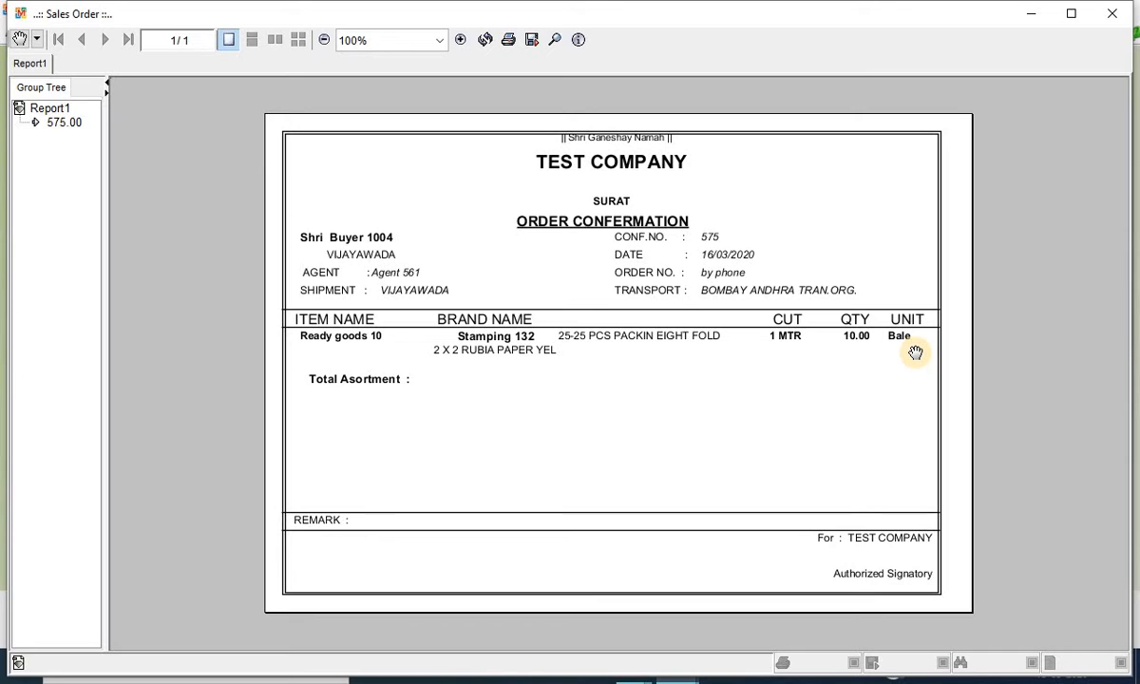
pyautogui.click(1110, 15)
pyautogui.click(722, 511)
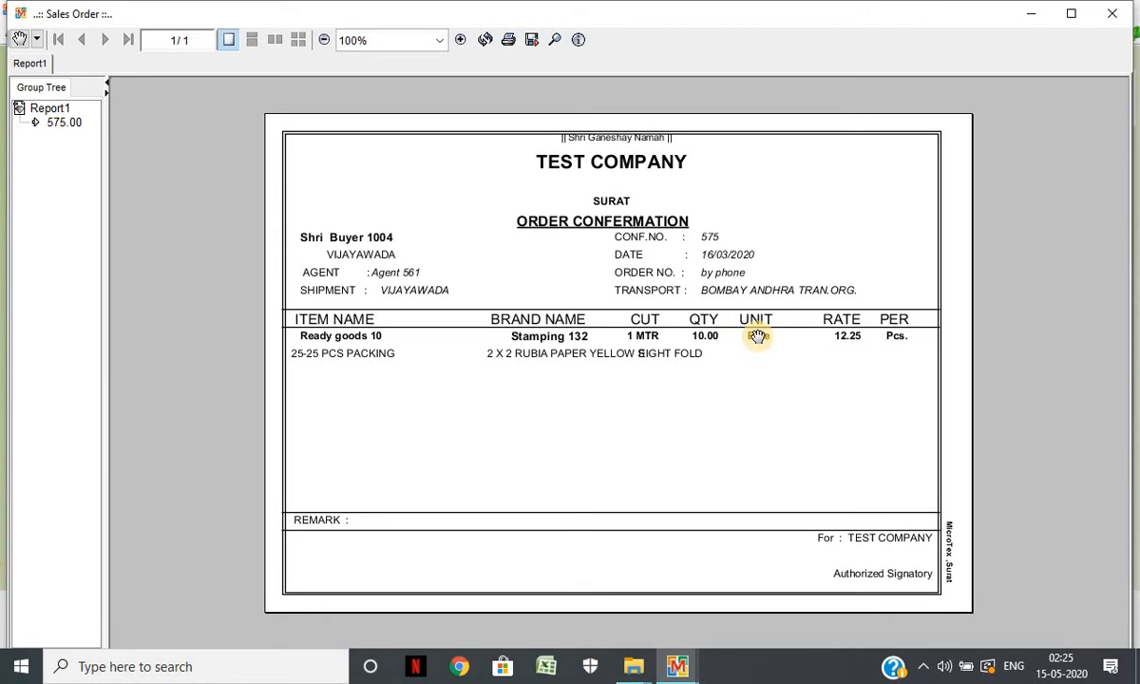
pyautogui.click(1110, 15)
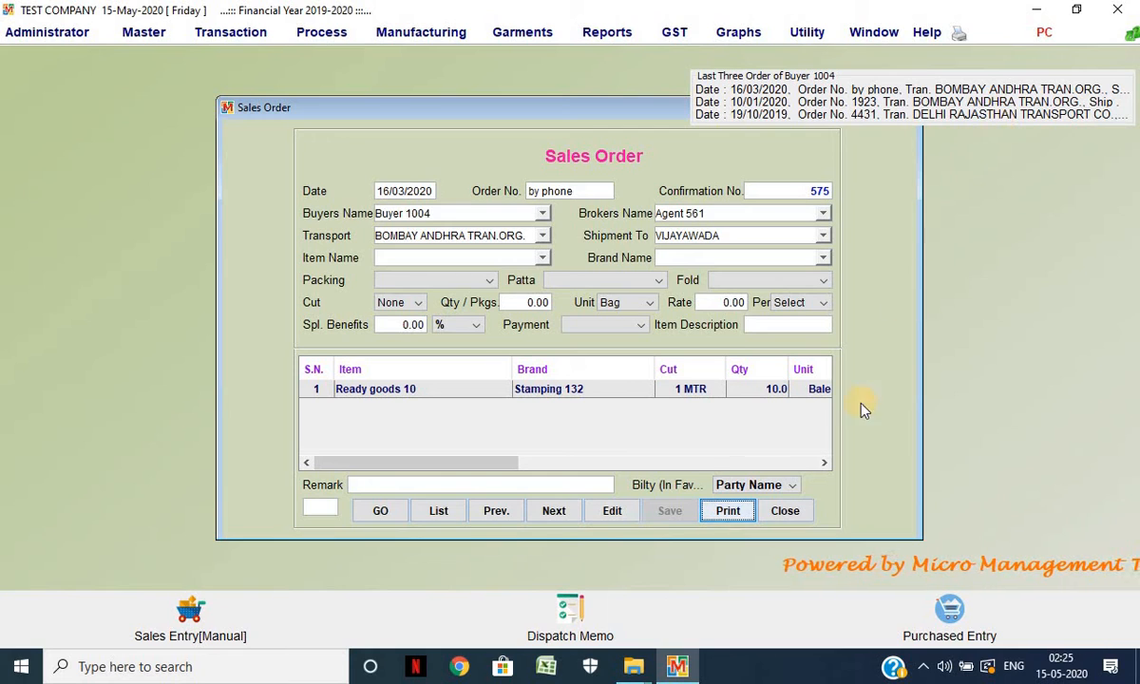
# Step: Close the sales order form without adding another item
pyautogui.click(728, 260)
pyautogui.press('Return')
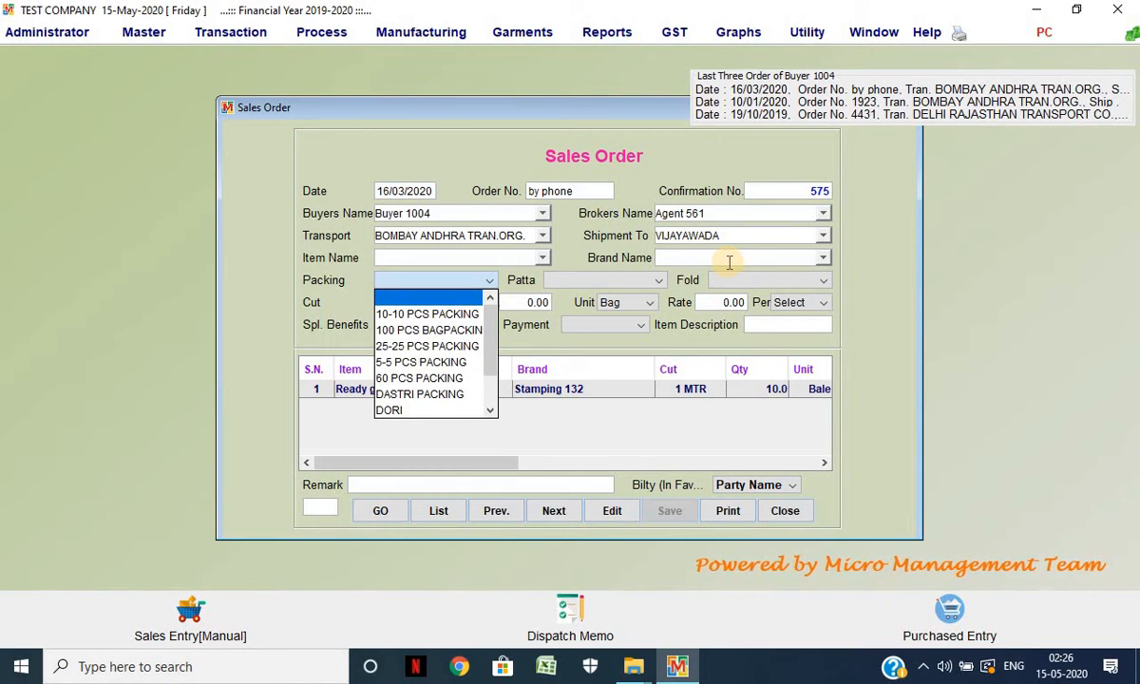
pyautogui.click(780, 518)
pyautogui.press('Return')
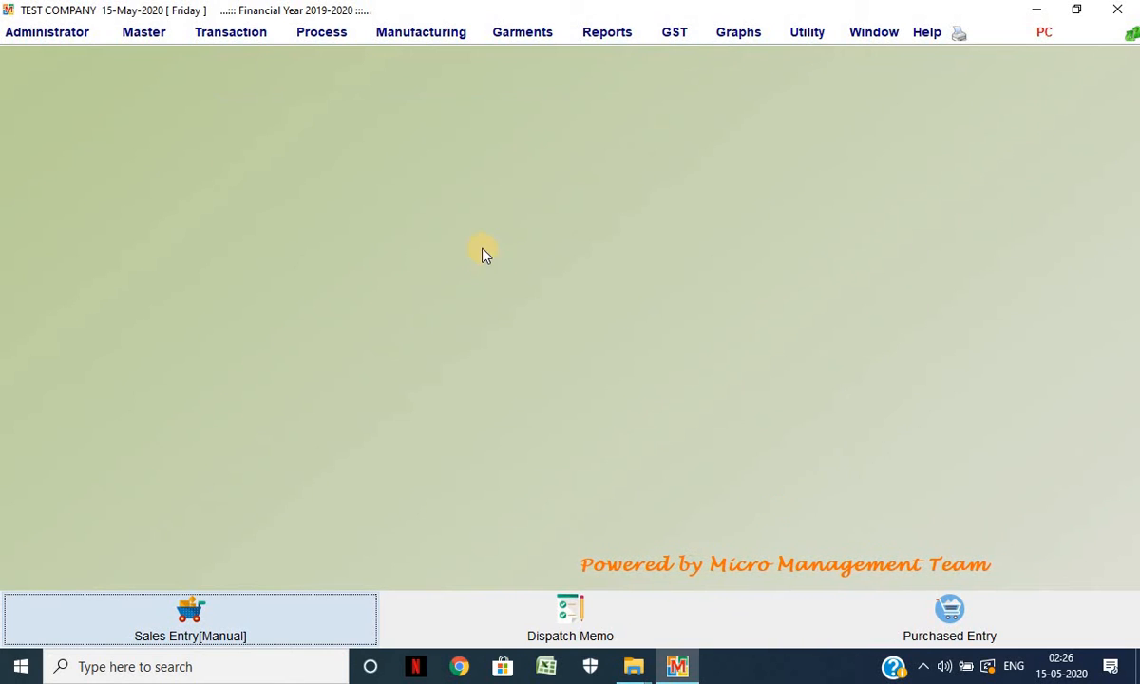
# Step: Open a new dispatch memo and keep its default date
pyautogui.click(211, 32)
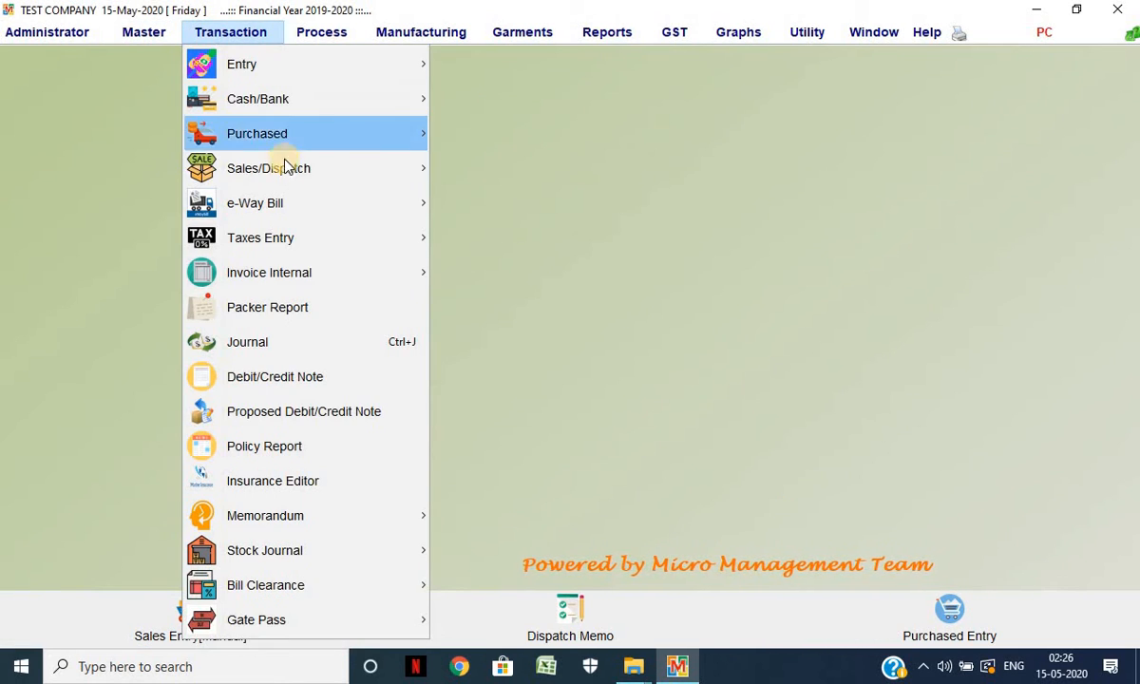
pyautogui.moveTo(285, 168)
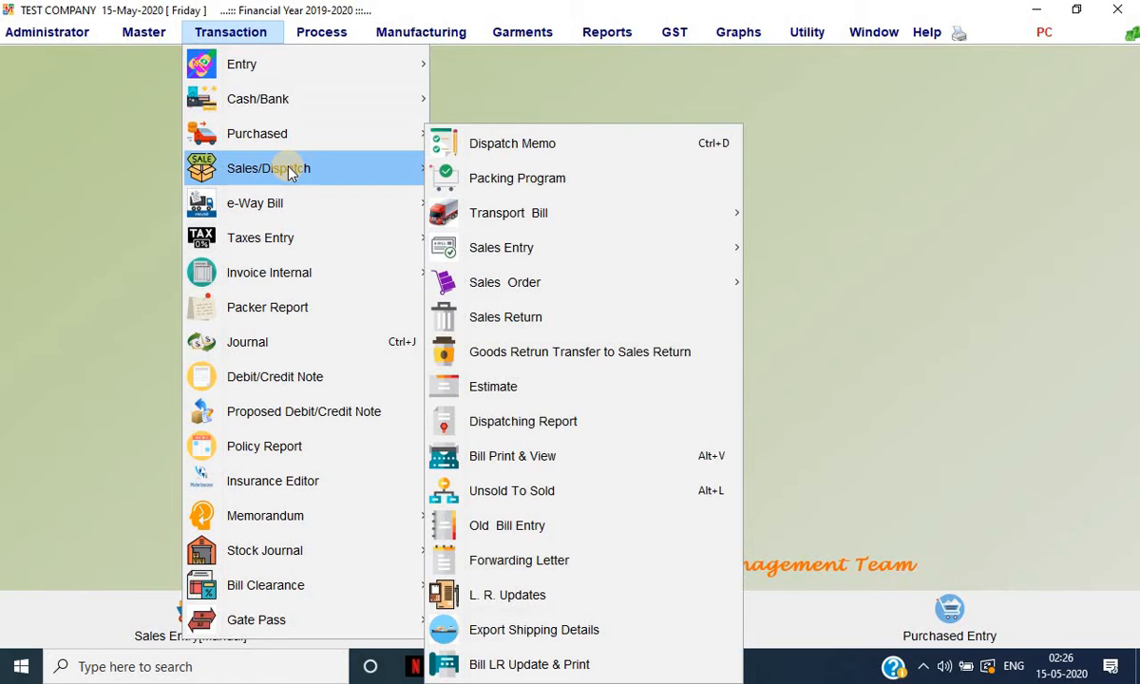
pyautogui.click(496, 144)
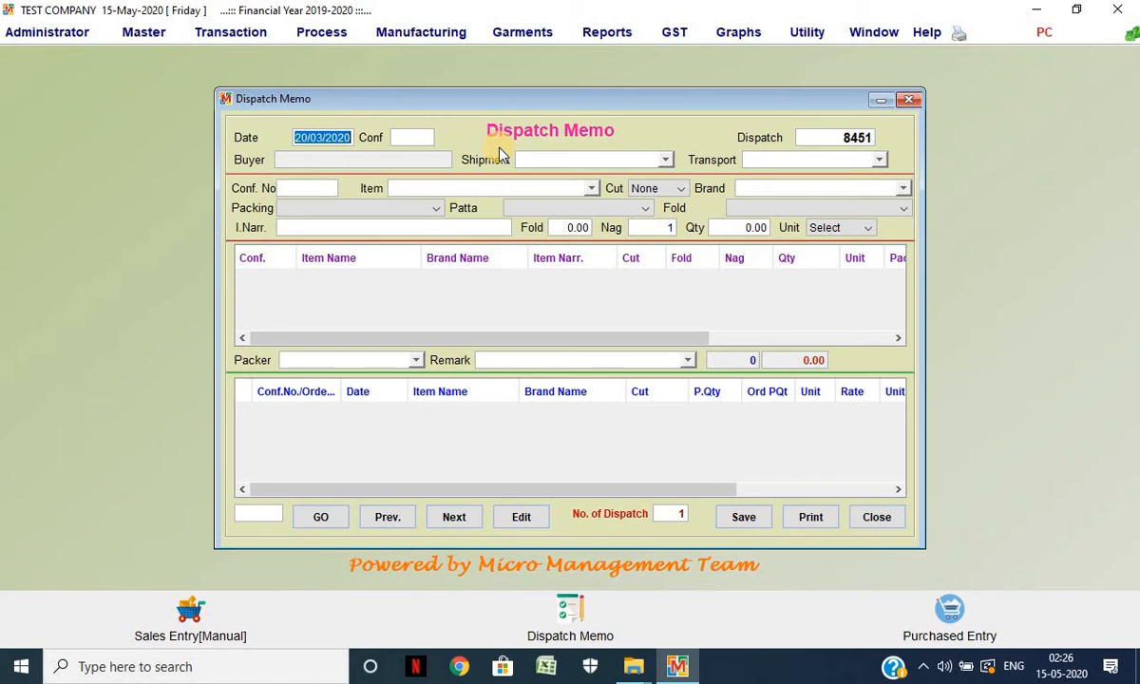
pyautogui.press('Return')
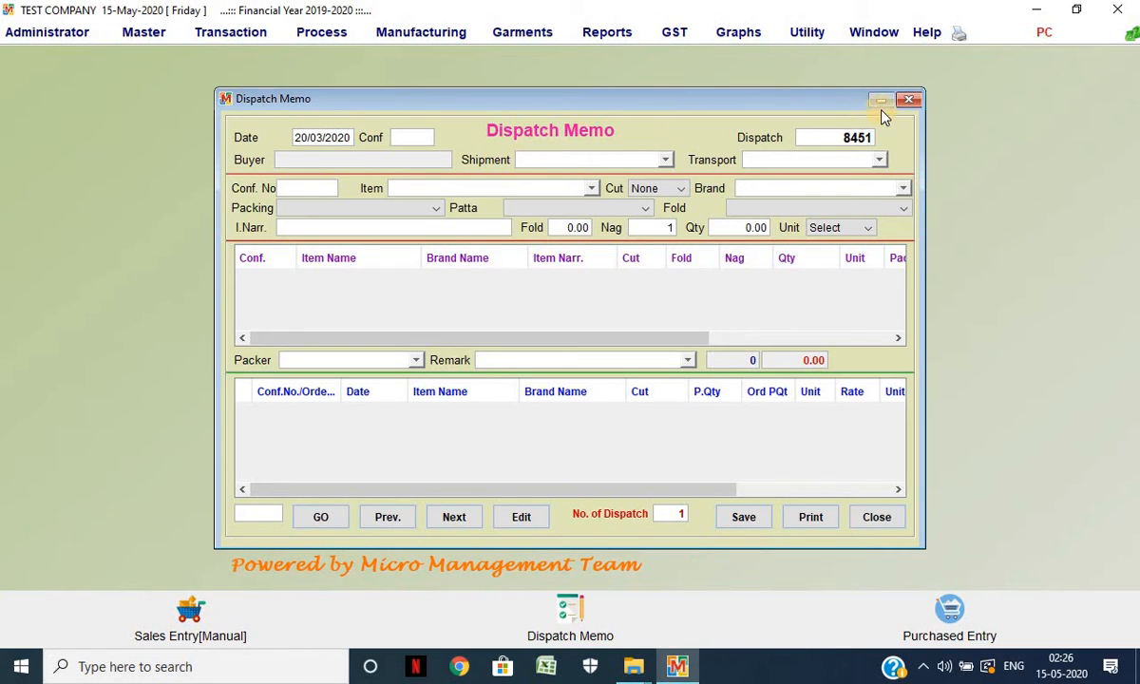
# Step: Choose Buyer 1004 as the dispatch memo's buyer and load the buyer's pending orders
pyautogui.click(386, 160)
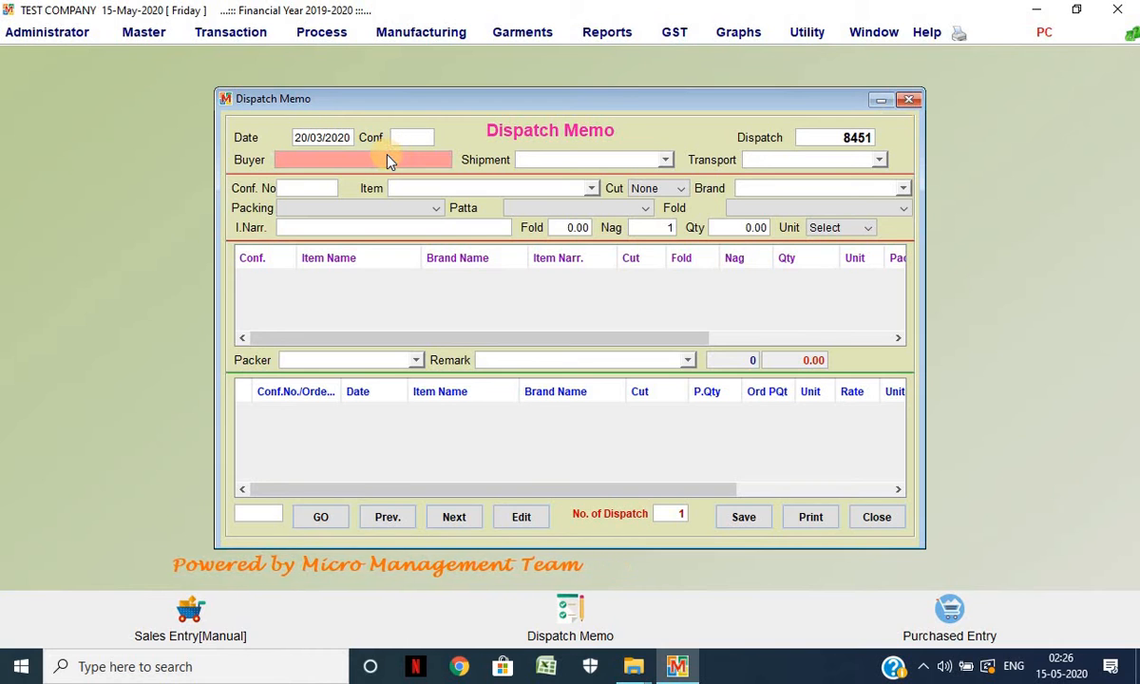
pyautogui.press('Return')
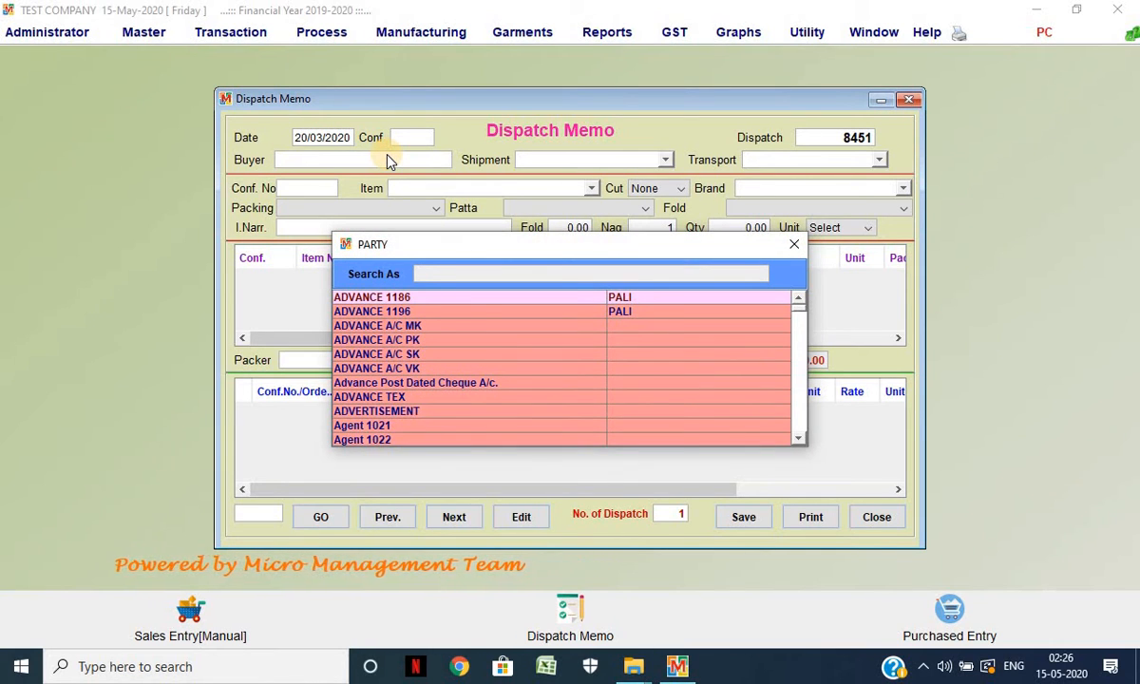
pyautogui.write('buy')
pyautogui.press('Return')
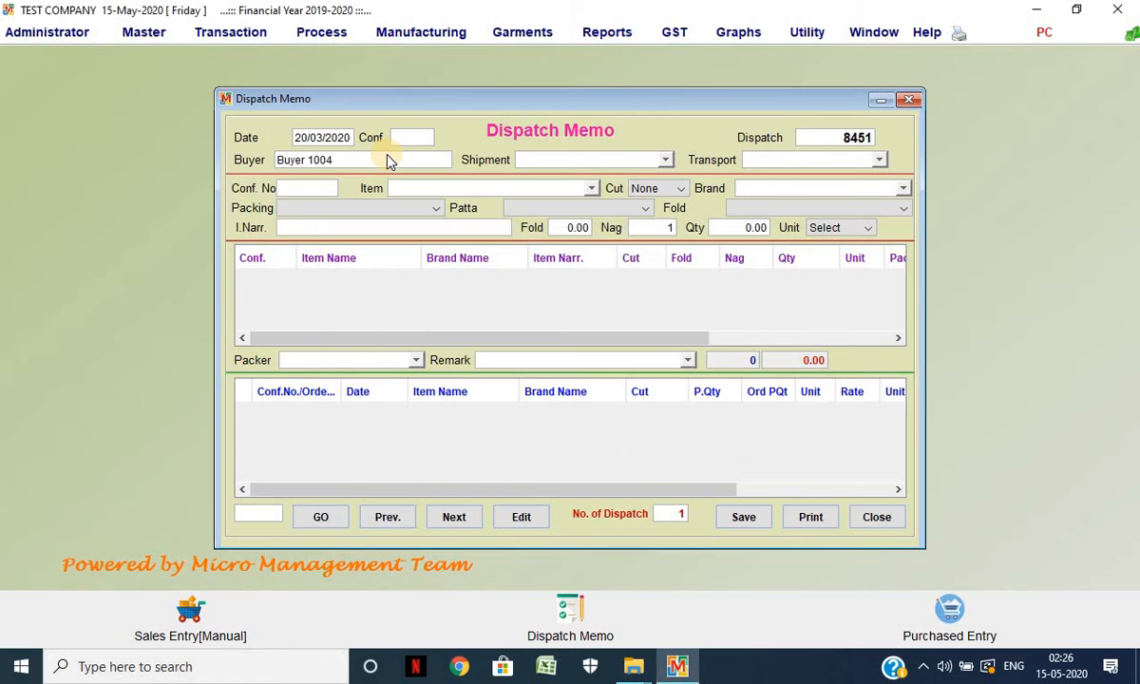
pyautogui.press('Return')
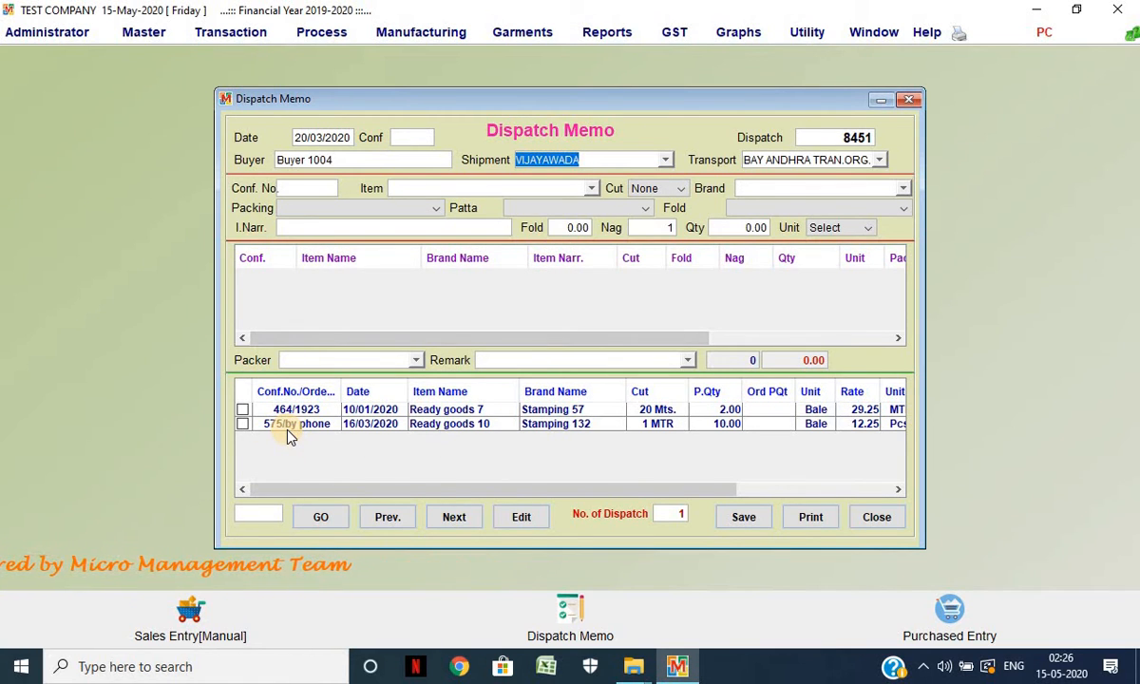
pyautogui.click(242, 424)
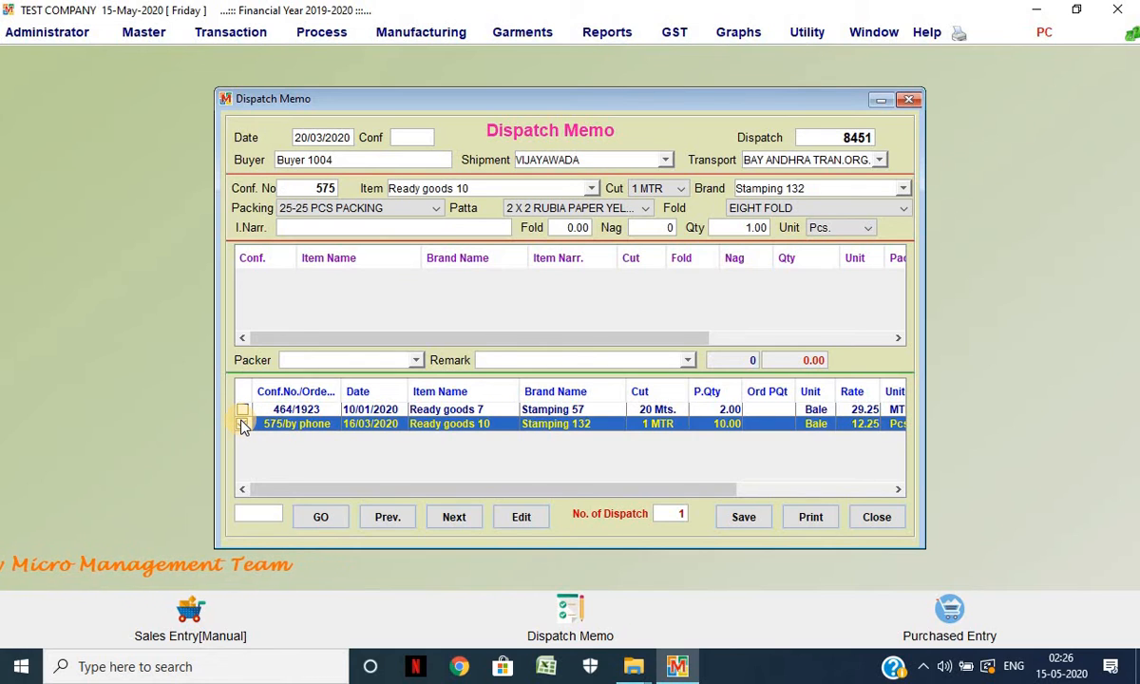
pyautogui.click(242, 425)
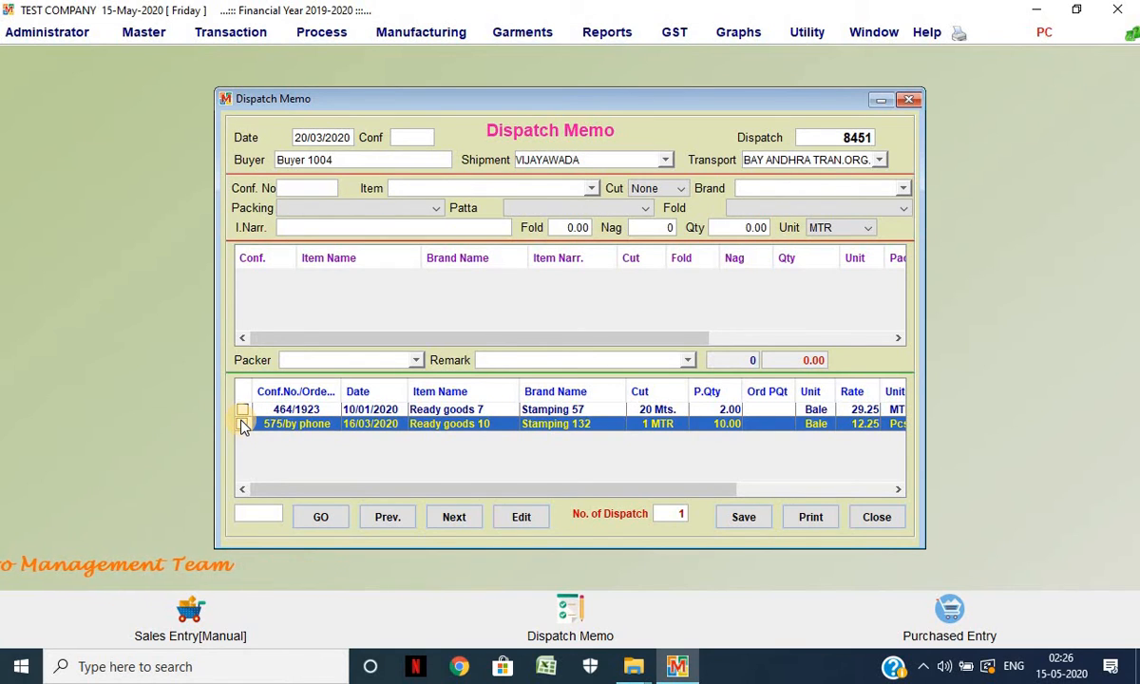
pyautogui.click(398, 162)
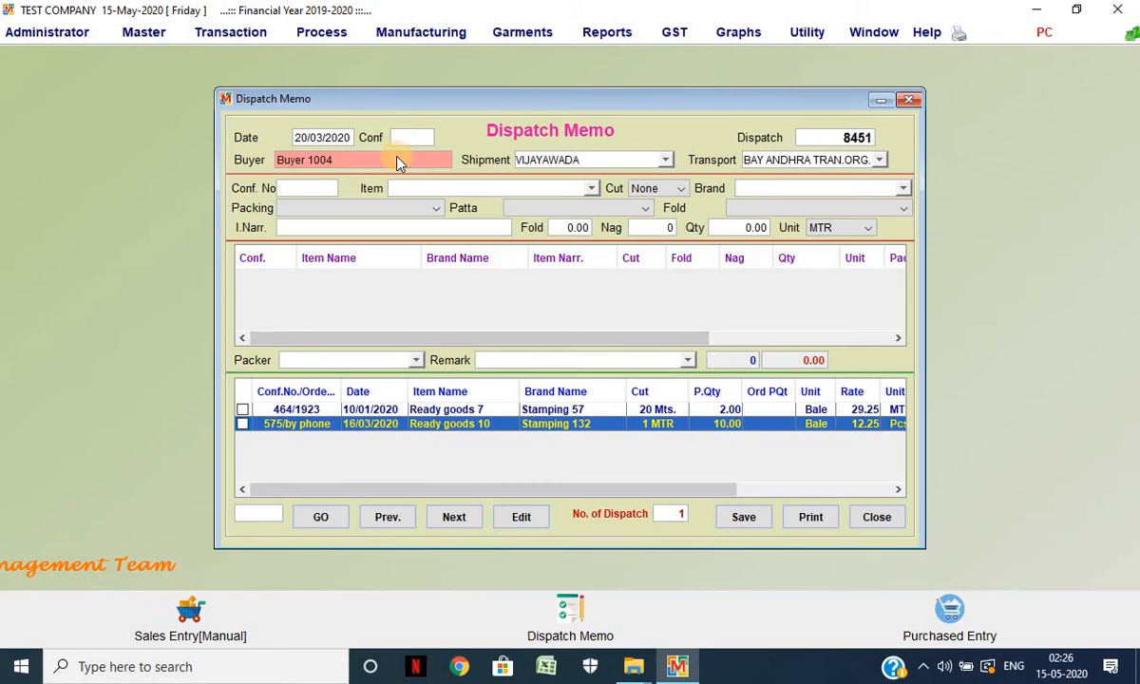
pyautogui.doubleClick(372, 164)
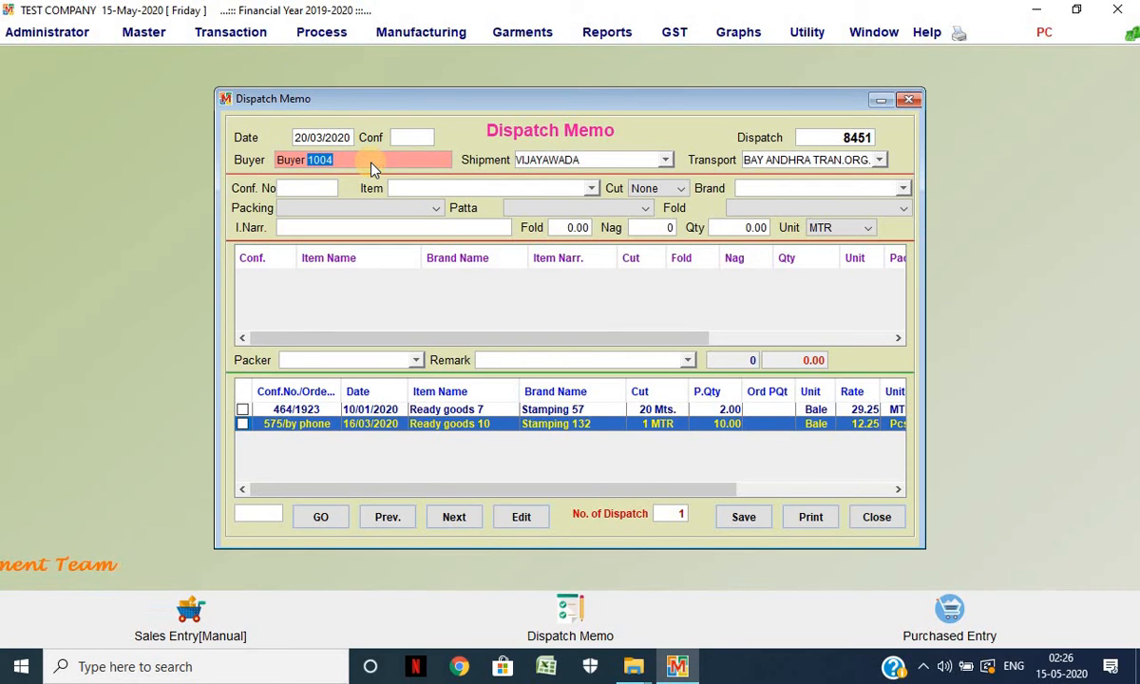
# Step: Load the Ready goods 10 order into the dispatch memo by entering its confirmation number
pyautogui.click(424, 142)
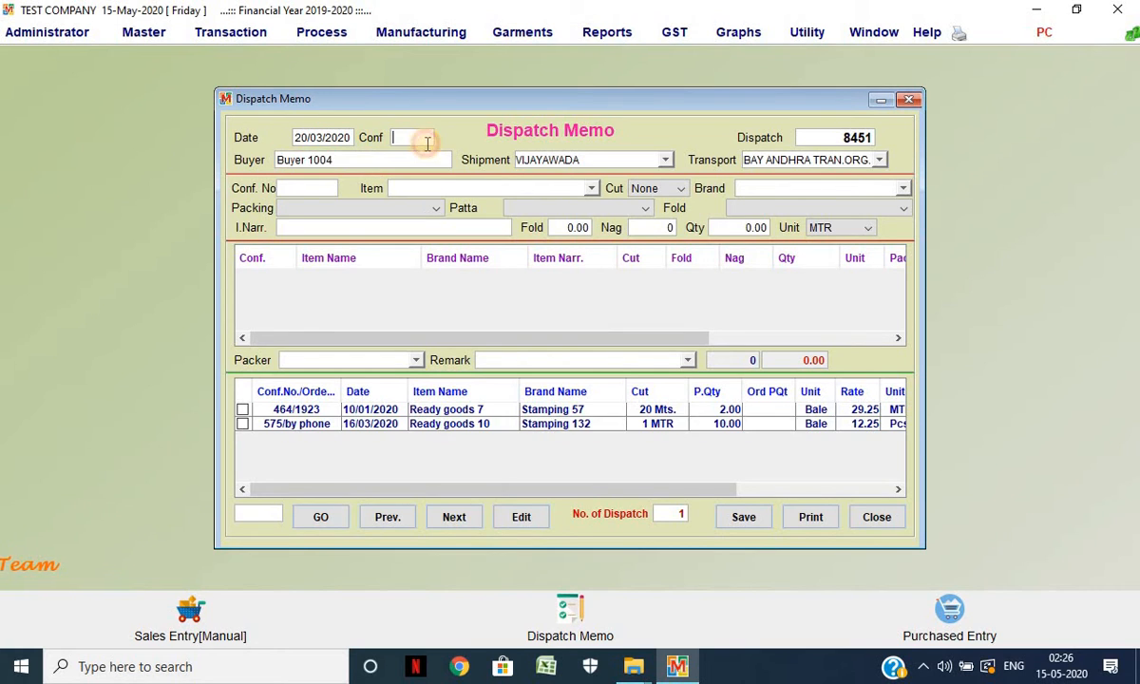
pyautogui.write('575')
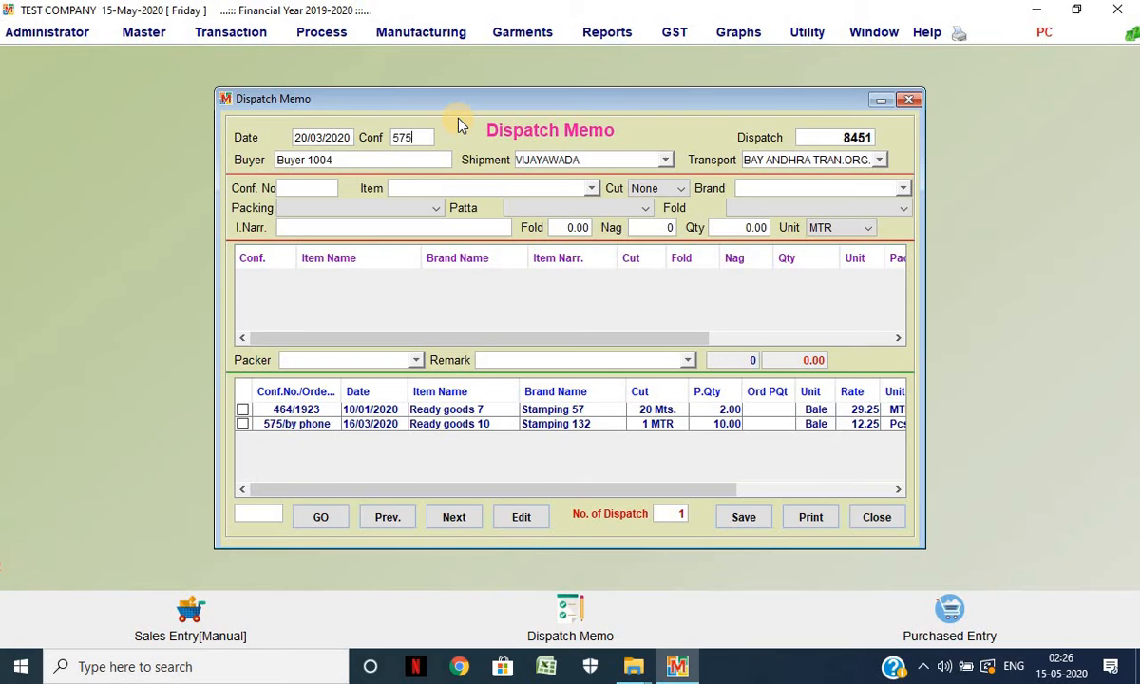
pyautogui.press('Return')
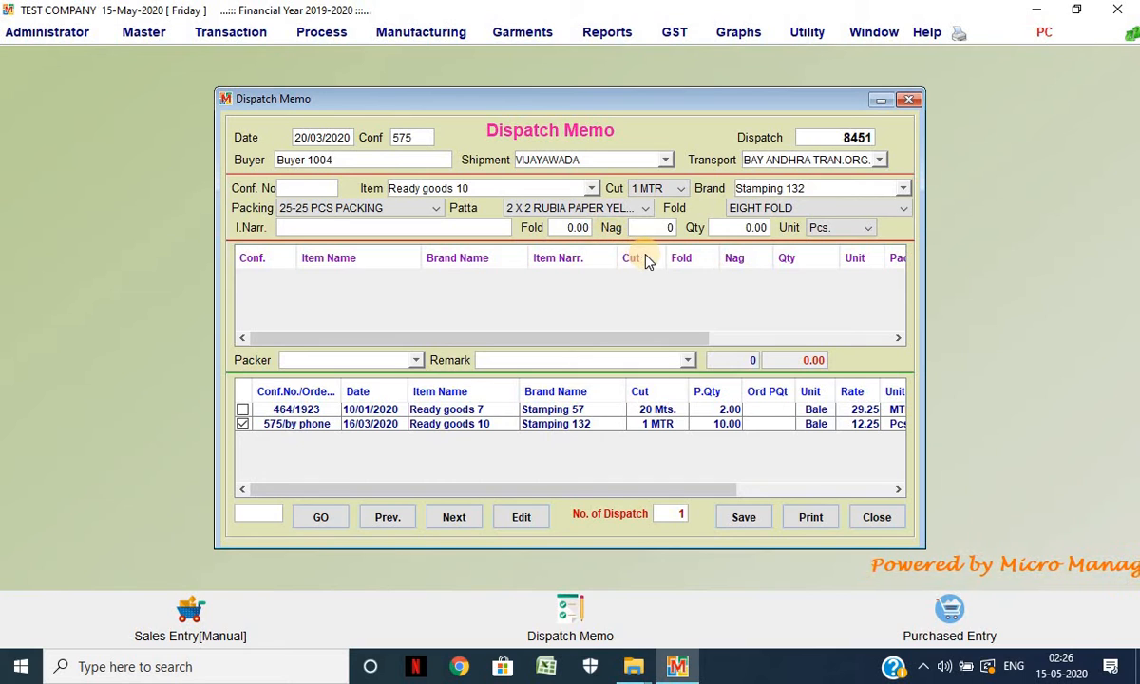
# Step: Set the item's nag to 100 with Pcs. as the unit and add the line to the dispatch memo
pyautogui.press('Return')
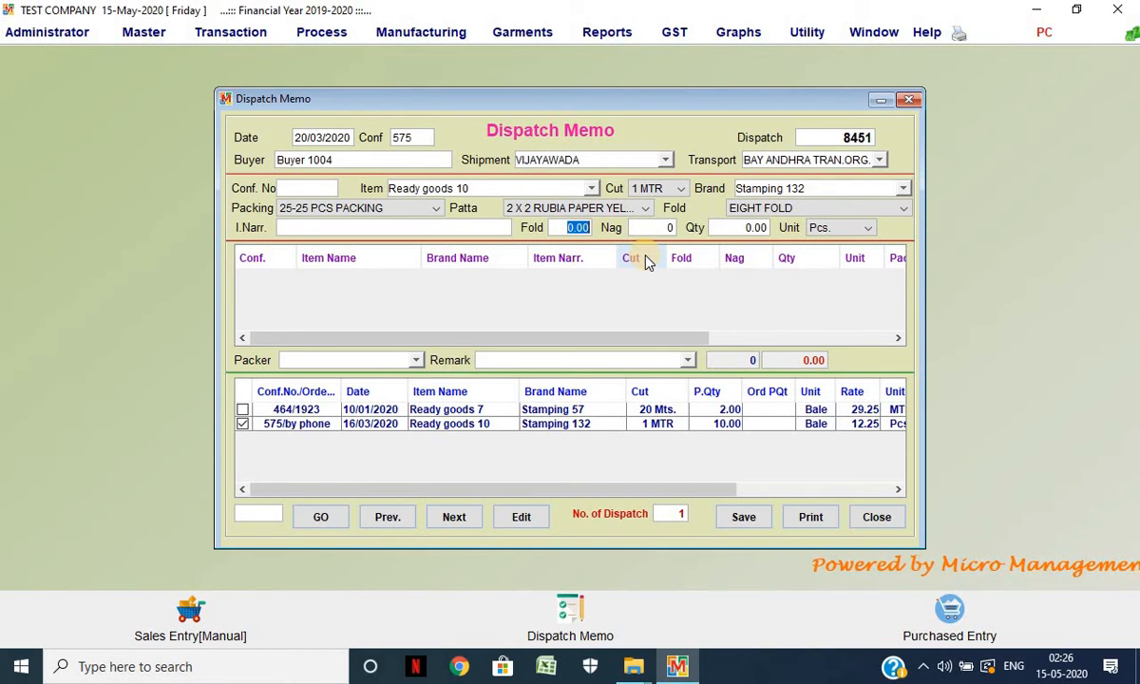
pyautogui.press('Return')
pyautogui.write('100')
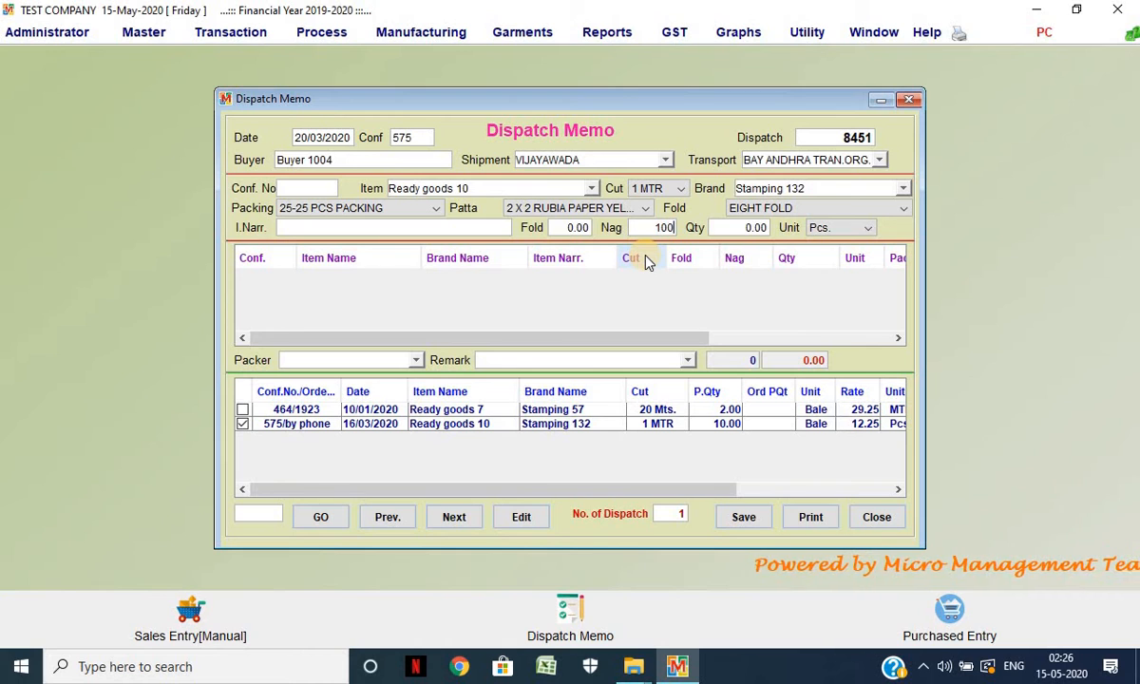
pyautogui.press('Return')
pyautogui.press('Return')
pyautogui.press('Return')
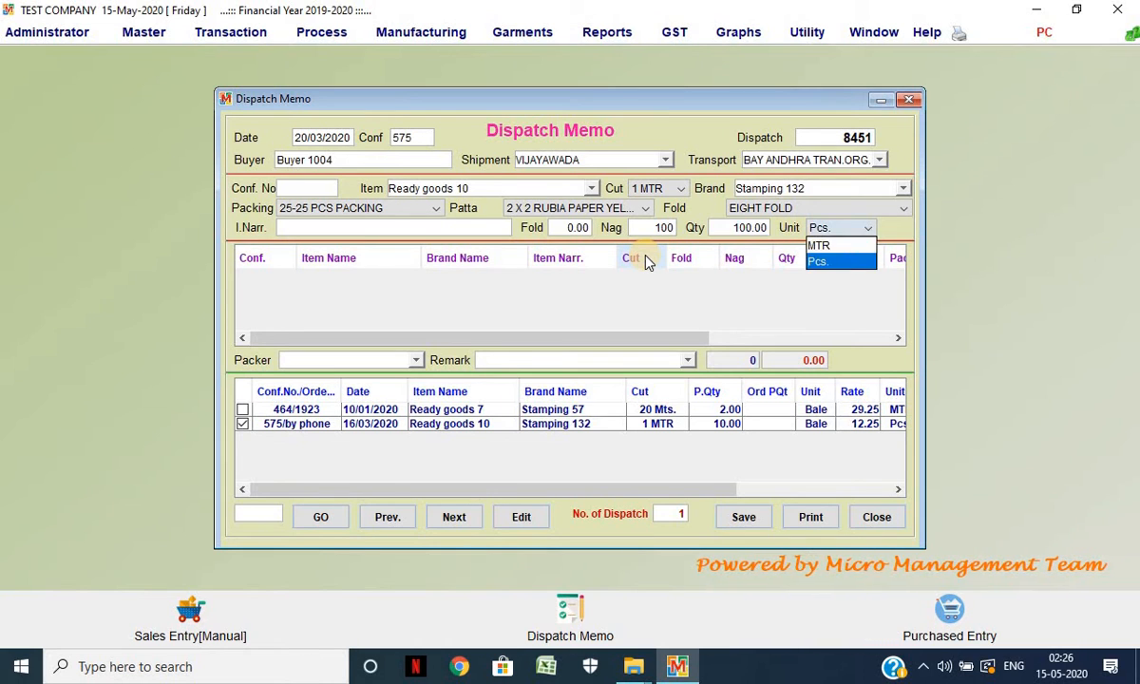
# Step: Set the number of dispatches to 5 and save the dispatch memo
pyautogui.click(670, 517)
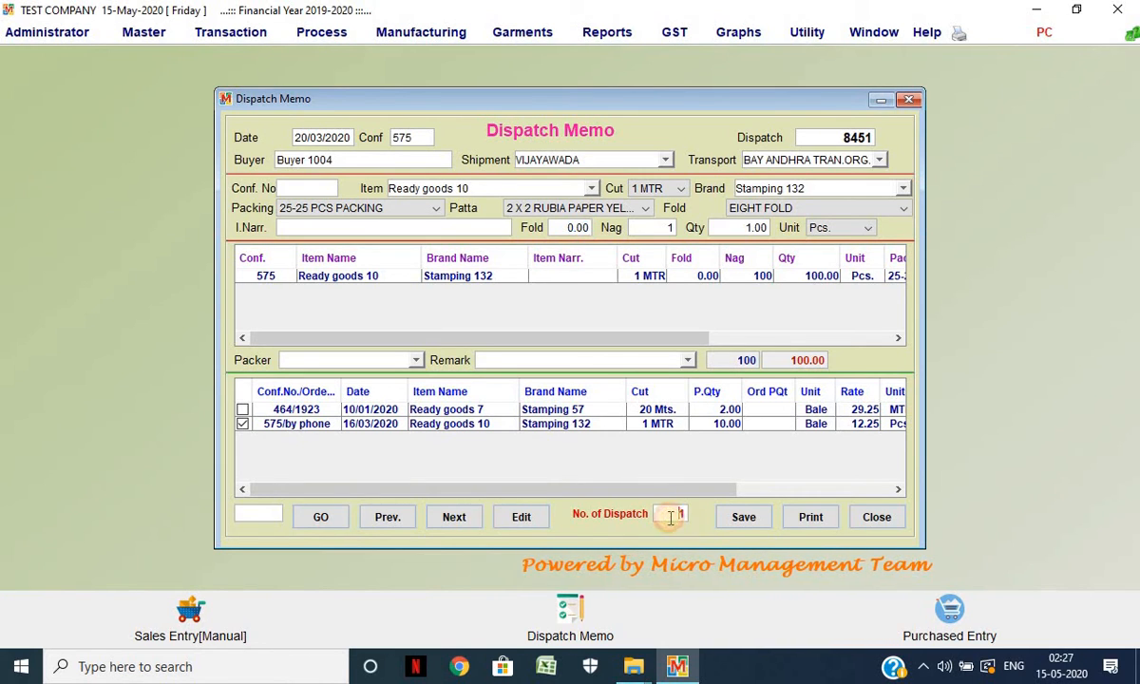
pyautogui.write('5')
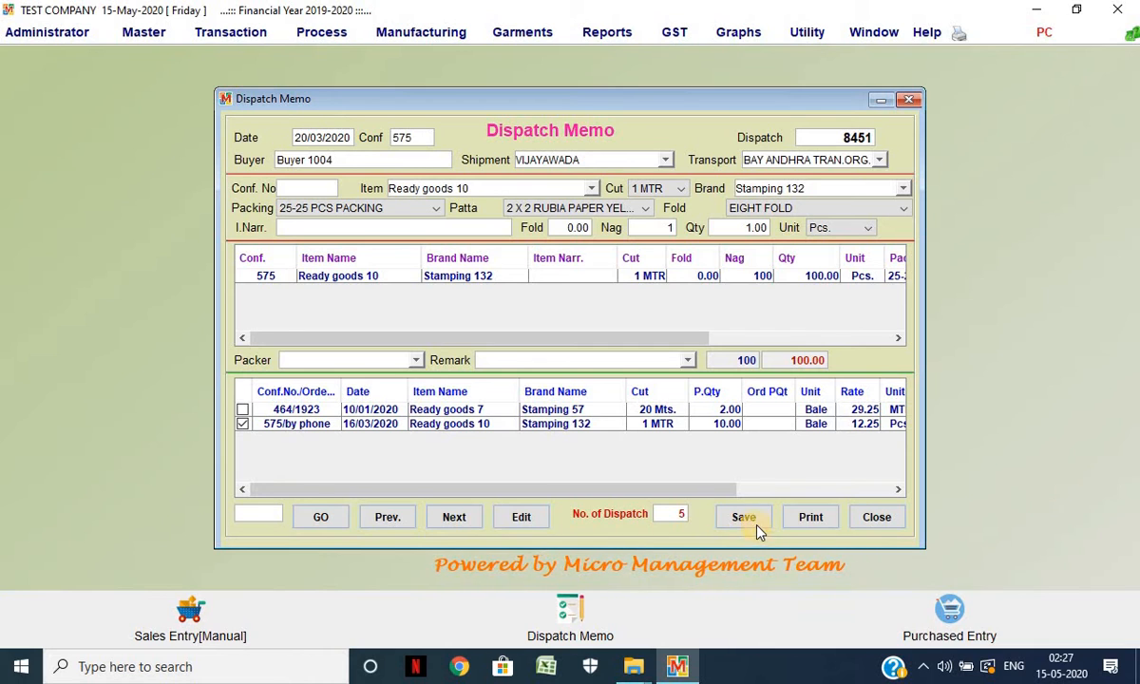
pyautogui.press('Tab')
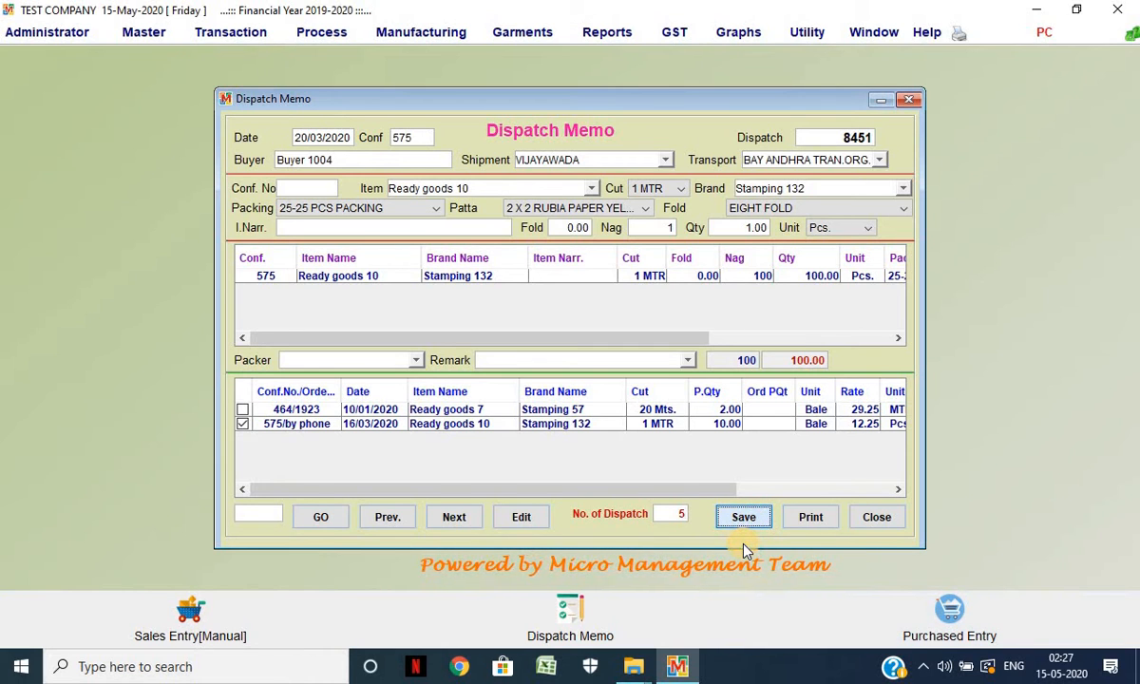
pyautogui.press('Return')
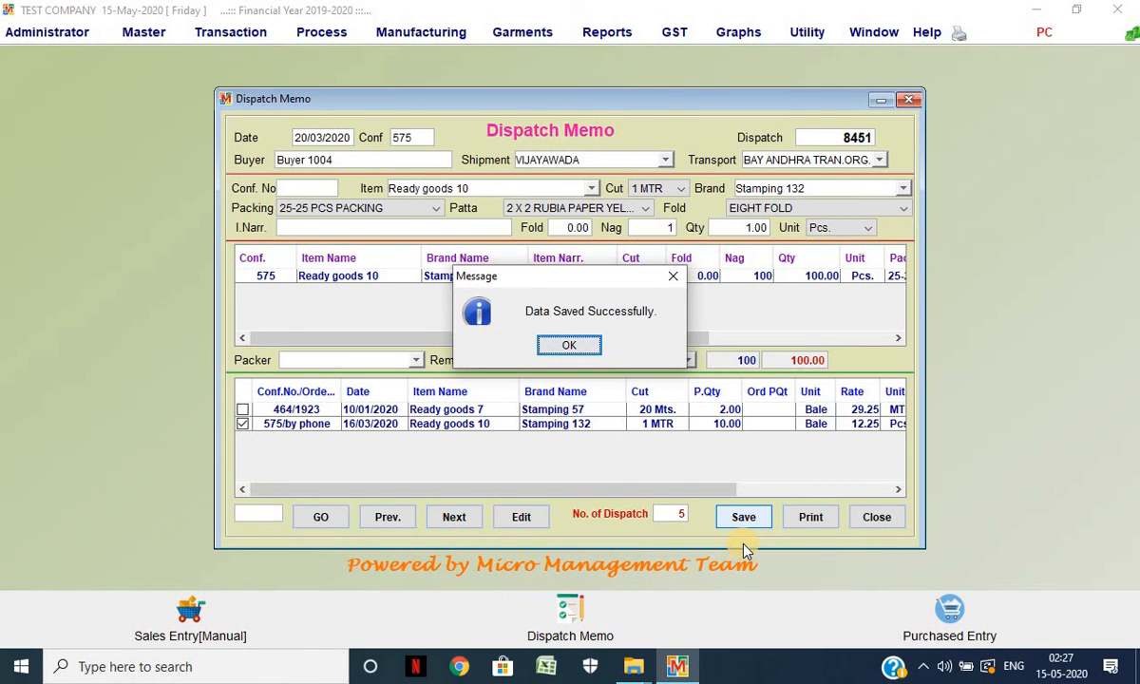
pyautogui.press('Return')
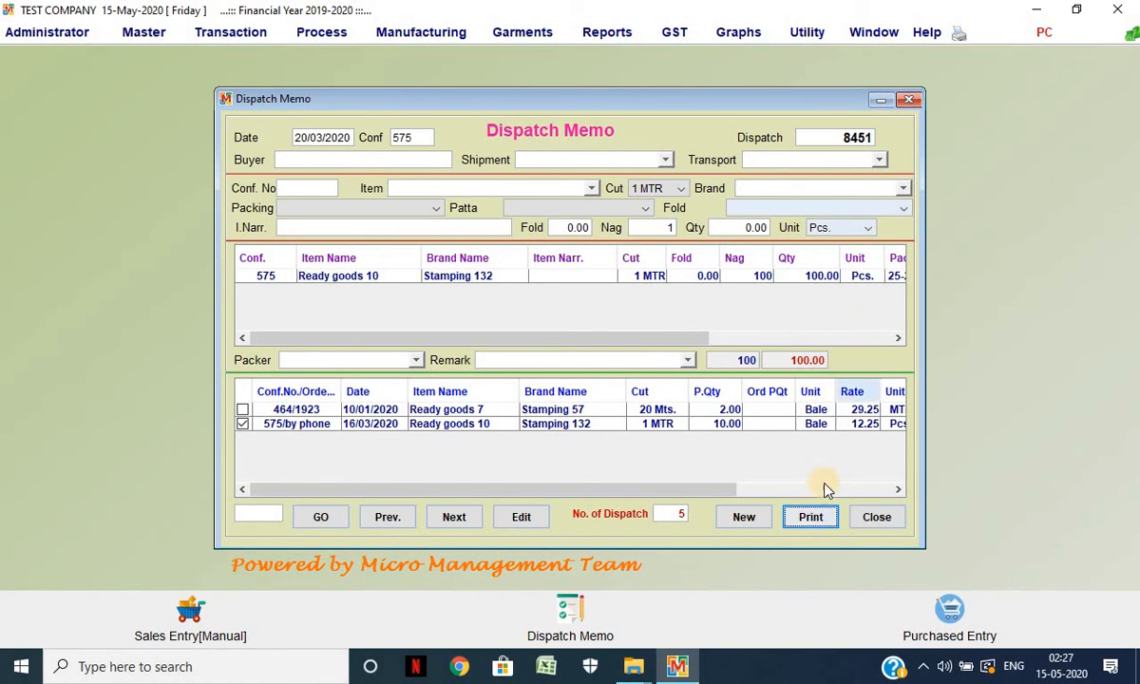
# Step: Preview the packing slip of the saved dispatch memo
pyautogui.click(810, 517)
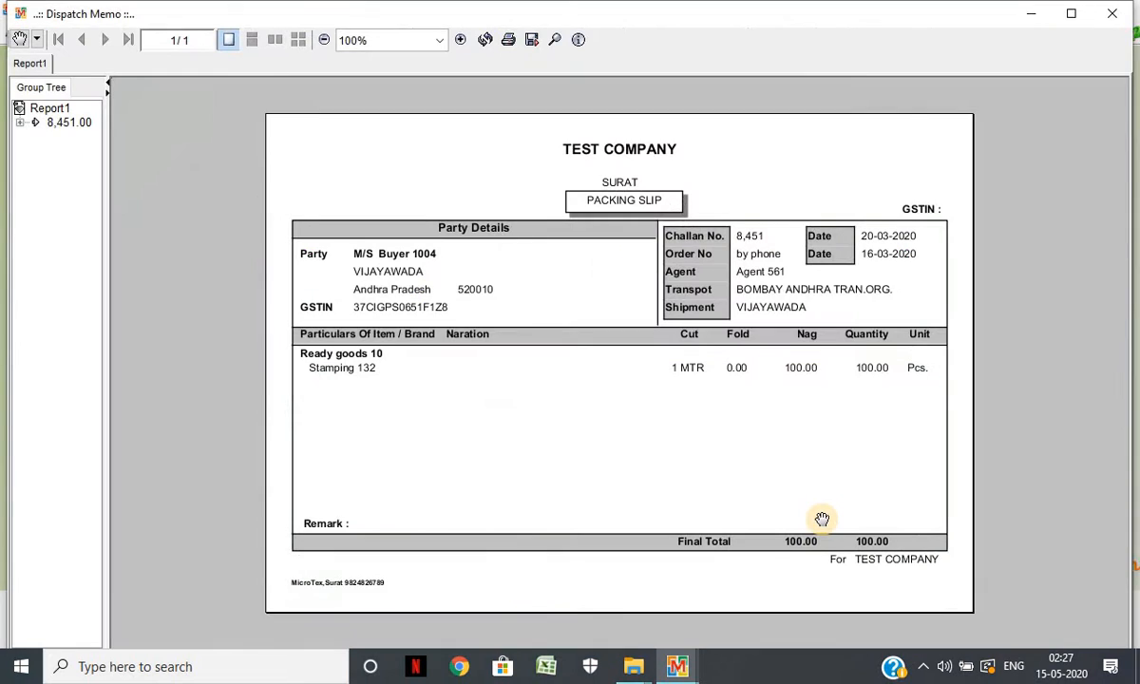
# Step: Browse forward through the saved dispatch memos to the last one and preview its packing slip
pyautogui.click(1112, 15)
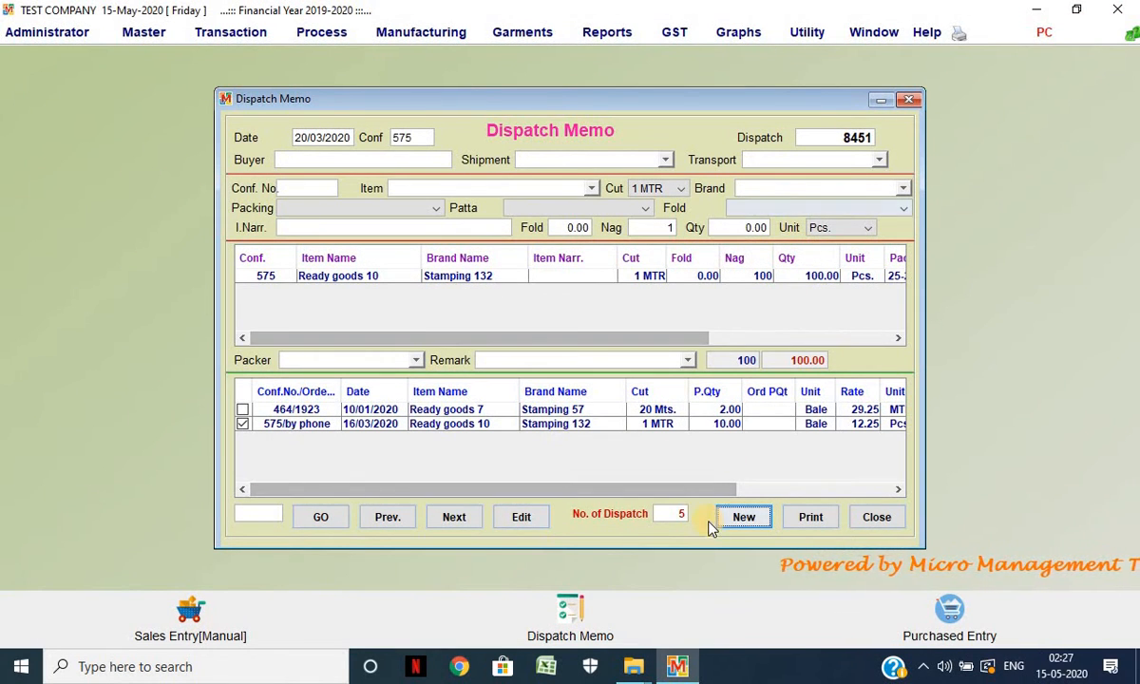
pyautogui.click(449, 515)
pyautogui.click(454, 516)
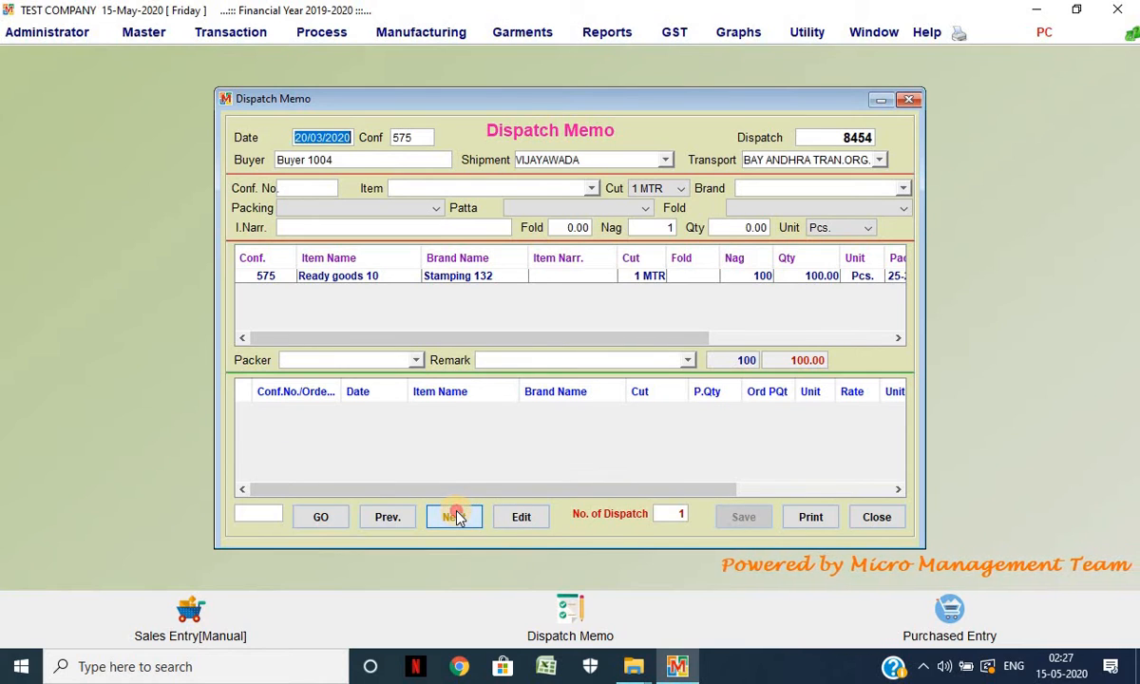
pyautogui.click(455, 516)
pyautogui.click(454, 516)
pyautogui.click(408, 518)
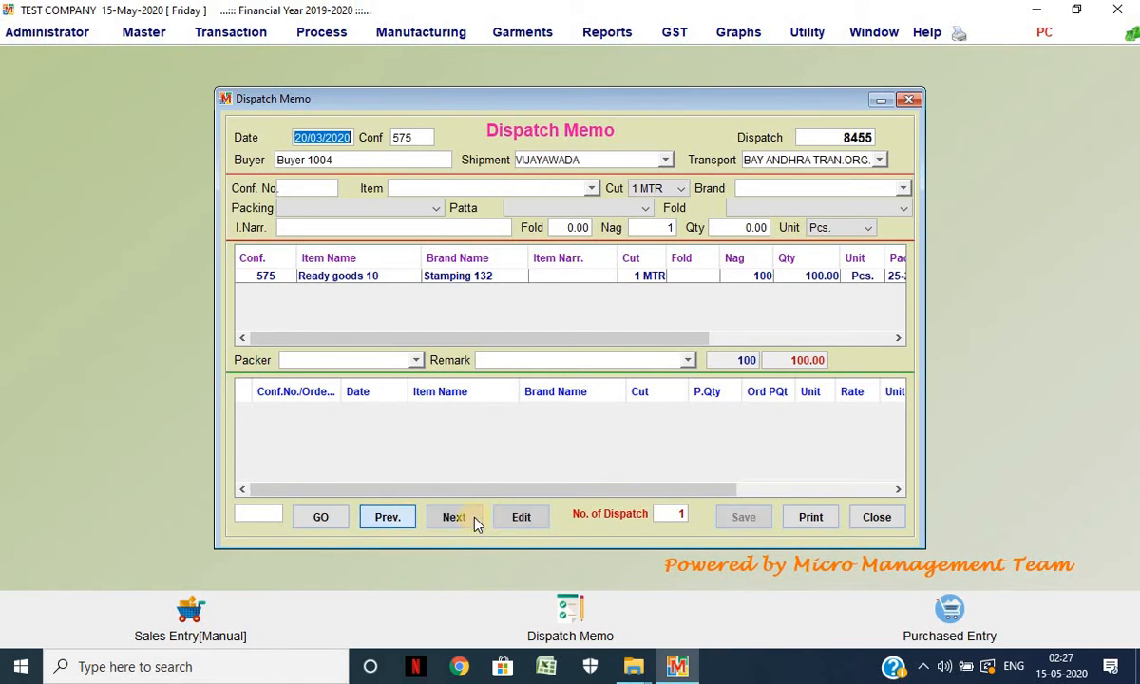
pyautogui.click(808, 517)
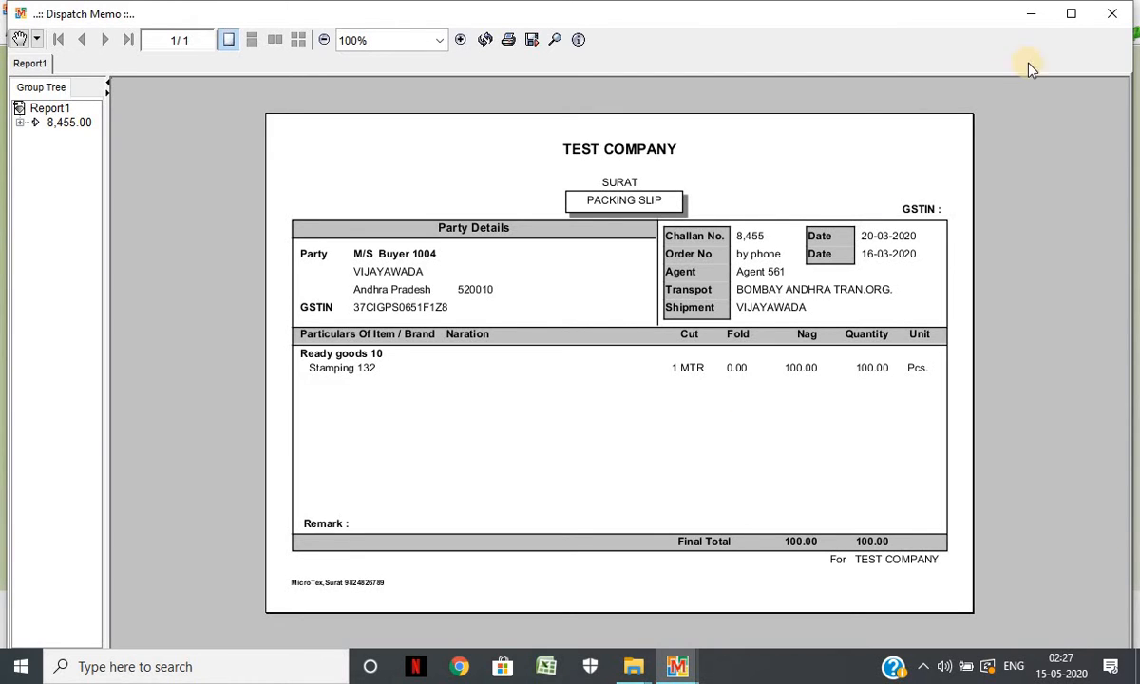
pyautogui.click(1108, 15)
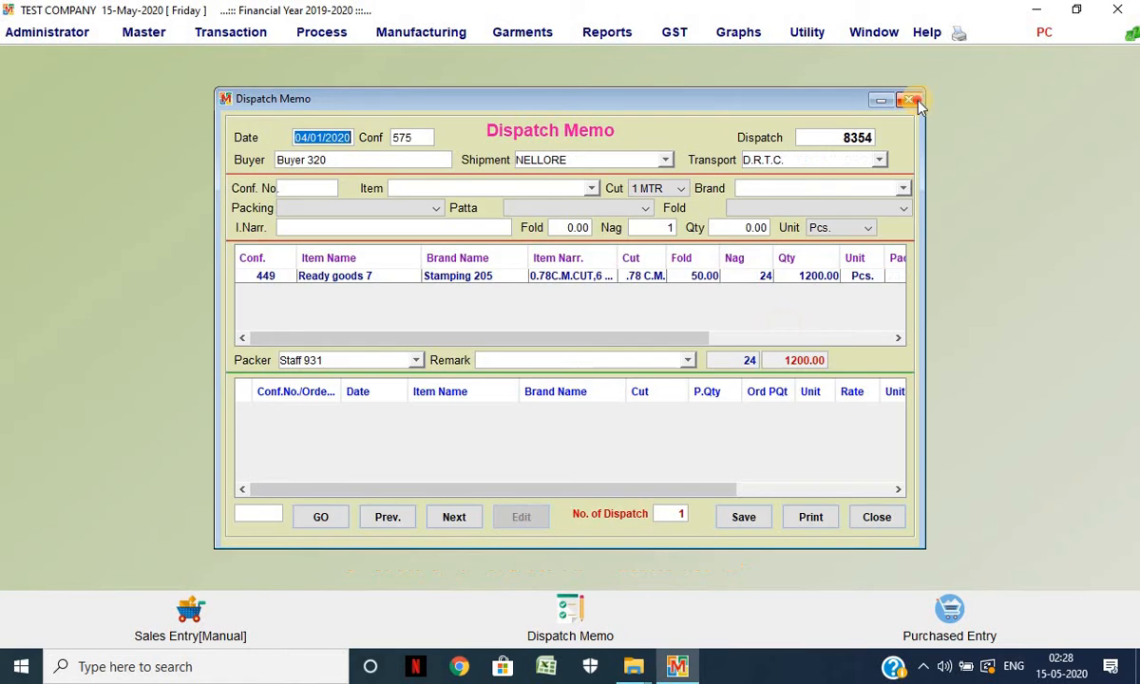
# Step: Close the dispatch memo, open a new sales order and enter its order number
pyautogui.click(910, 100)
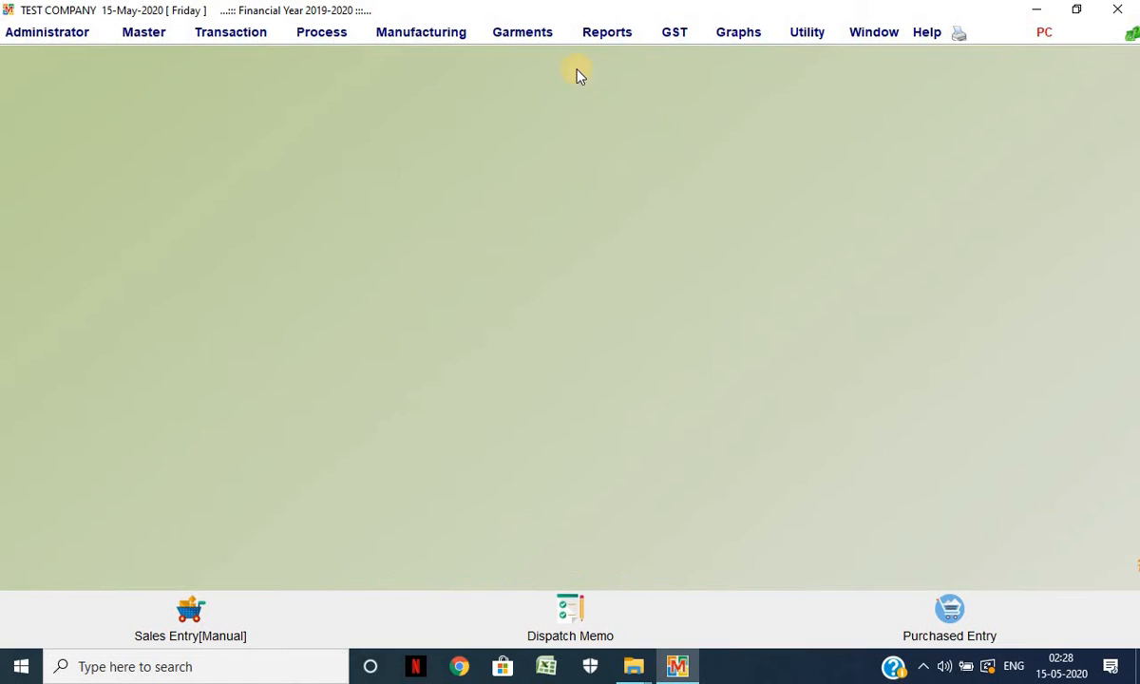
pyautogui.click(276, 39)
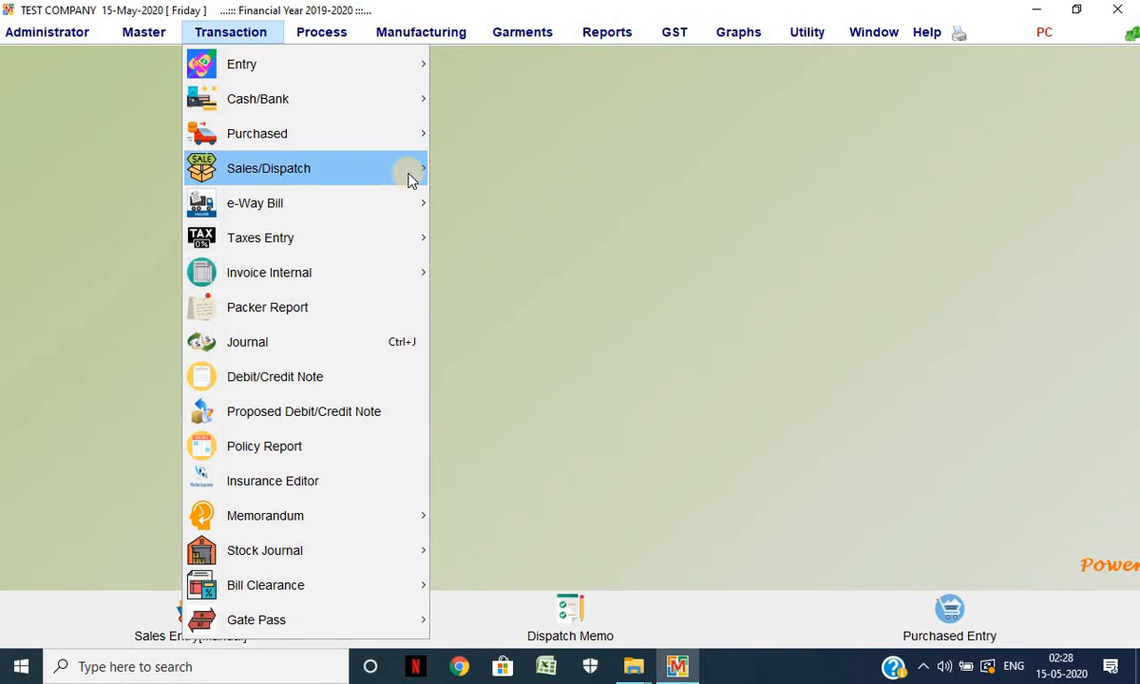
pyautogui.moveTo(409, 173)
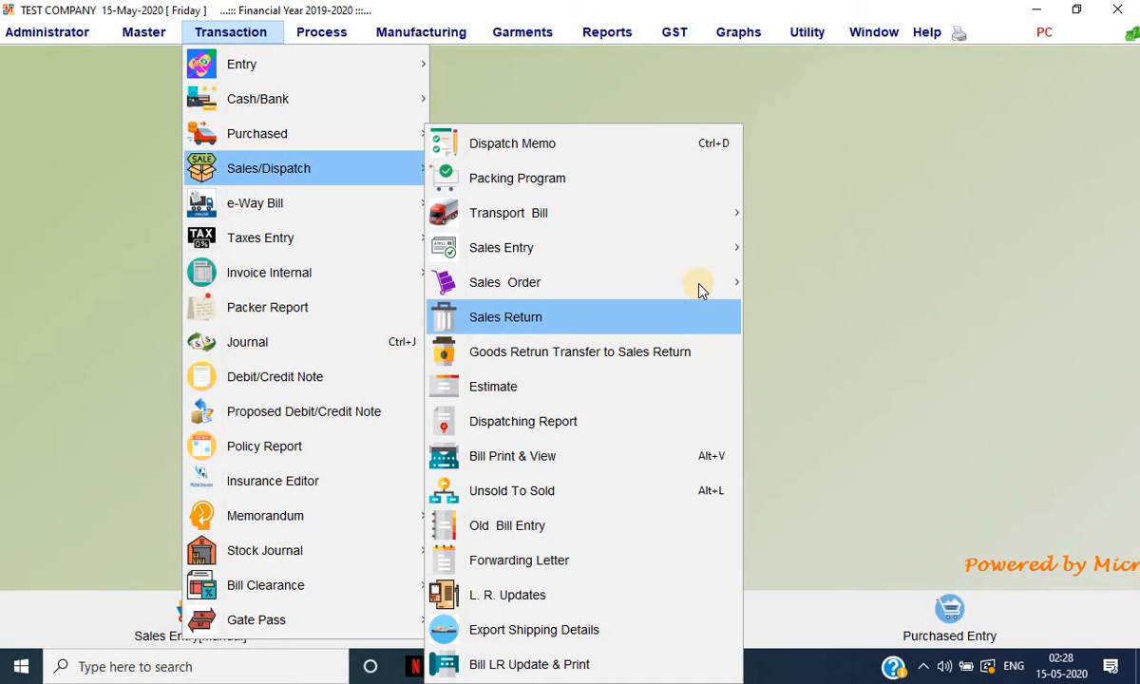
pyautogui.click(760, 282)
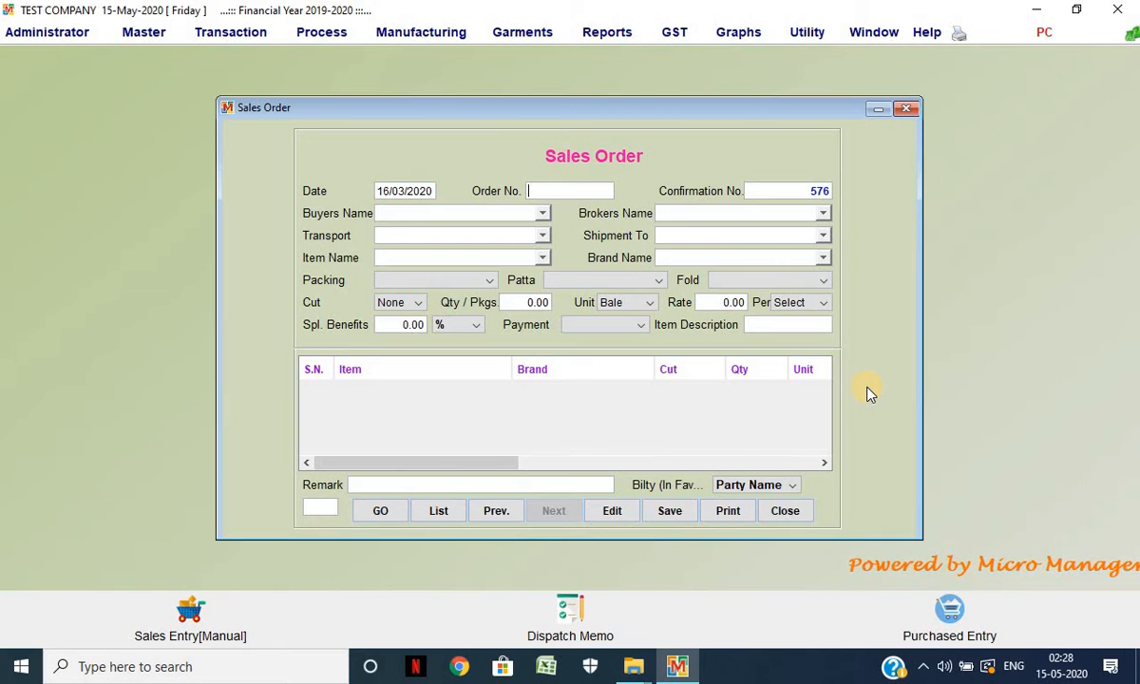
pyautogui.press('Return')
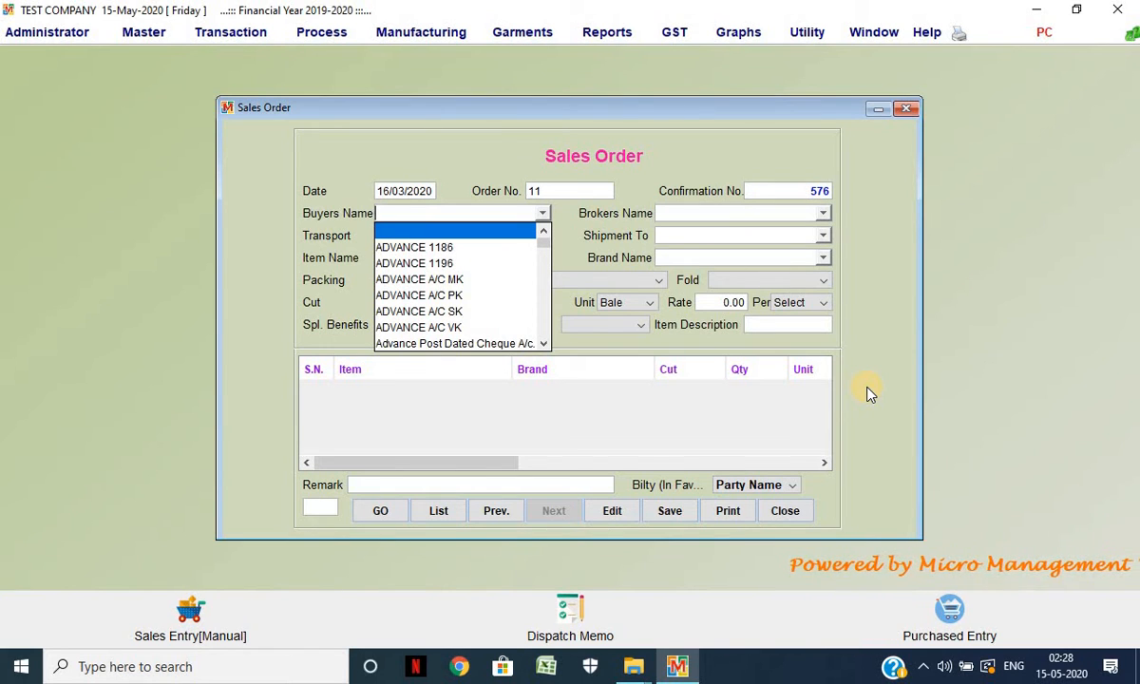
# Step: Choose Buyer 1006 as the order's buyer and accept the default broker, transport and shipment destination
pyautogui.write('buy')
pyautogui.press('Down')
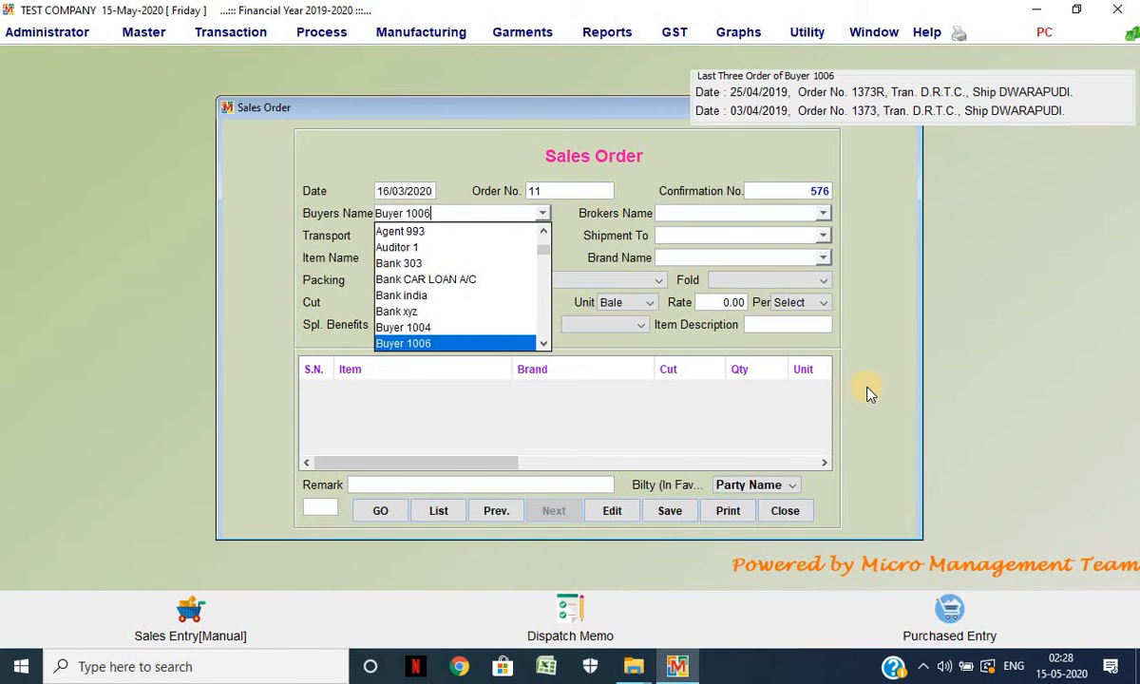
pyautogui.press('Return')
pyautogui.press('Return')
pyautogui.press('Return')
pyautogui.press('Return')
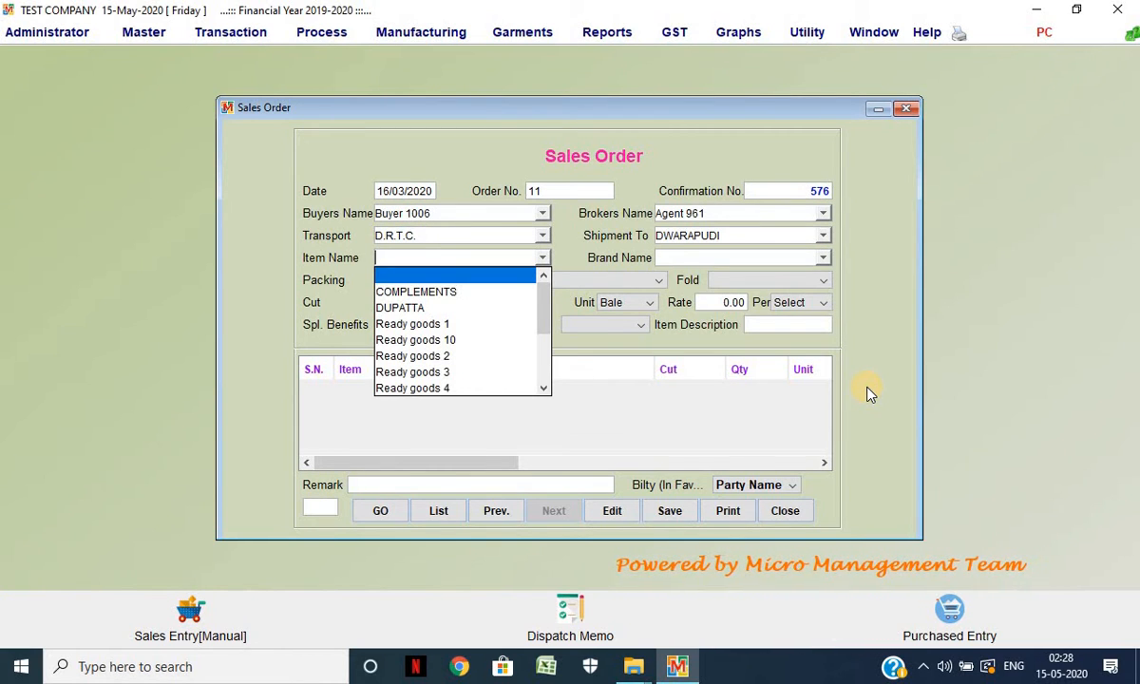
# Step: Select Ready goods 2 as the item with cut None, leaving brand, packing, patta and fold blank
pyautogui.press('Down')
pyautogui.press('Down')
pyautogui.press('Down')
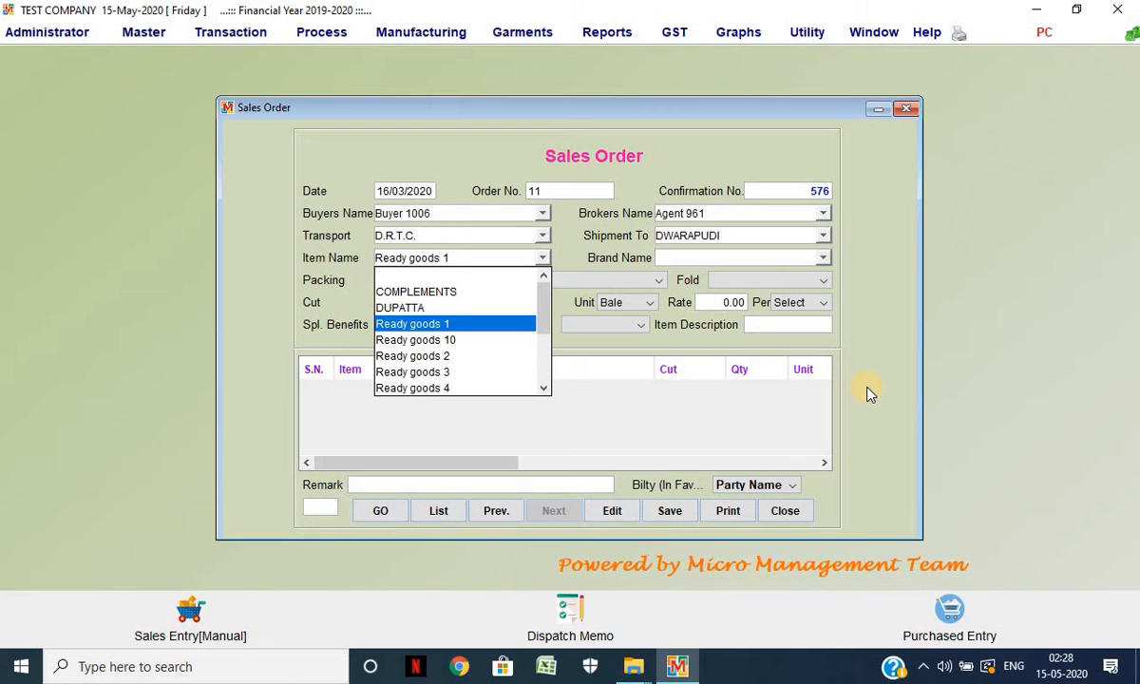
pyautogui.press('Down')
pyautogui.press('Down')
pyautogui.press('Return')
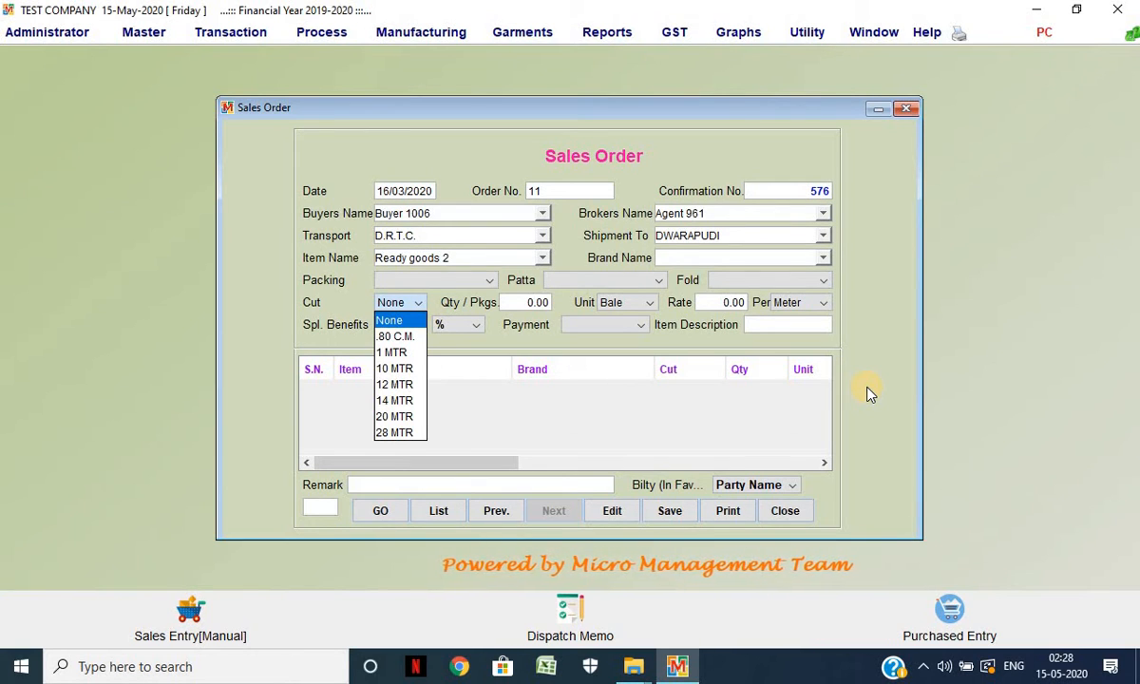
pyautogui.press('Return')
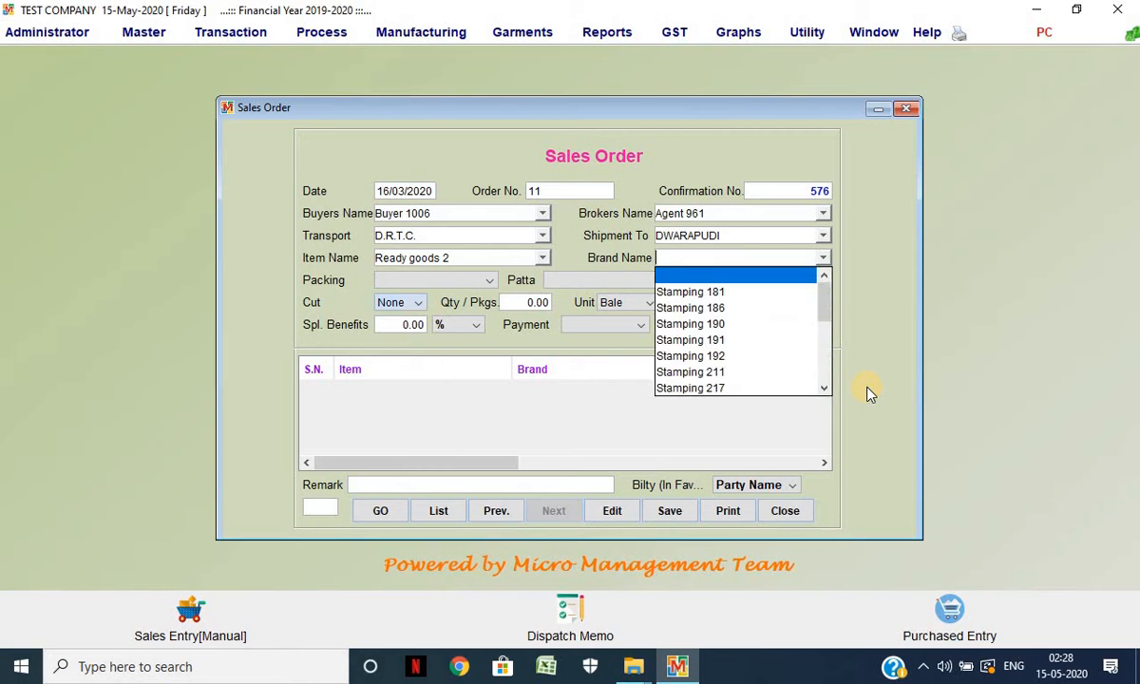
pyautogui.press('Return')
pyautogui.press('Return')
pyautogui.press('Return')
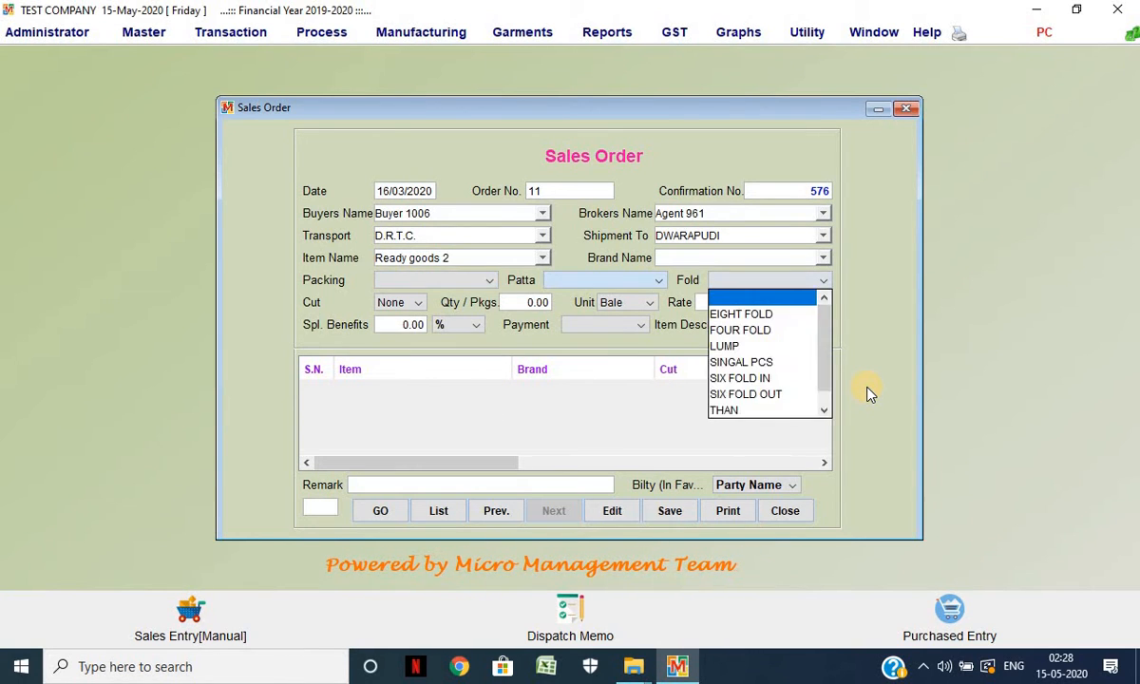
pyautogui.press('Return')
pyautogui.press('Return')
pyautogui.press('Return')
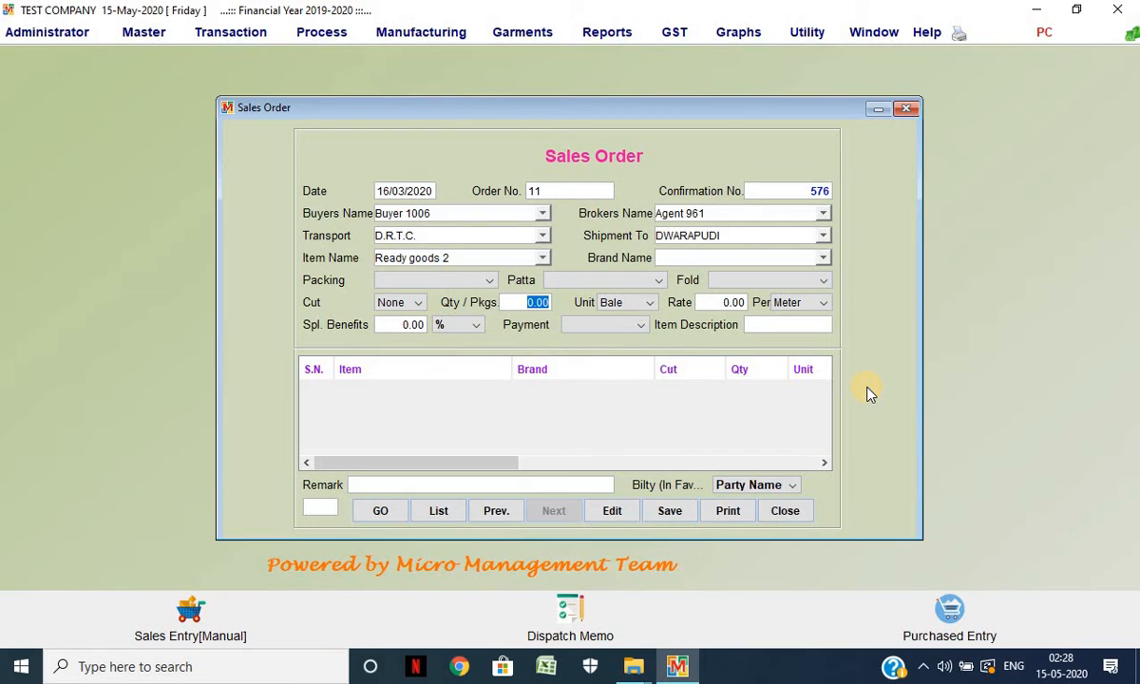
# Step: Set the quantity to 10 bales and the rate to 12 per meter, and add the item line to the order
pyautogui.write('10')
pyautogui.press('Return')
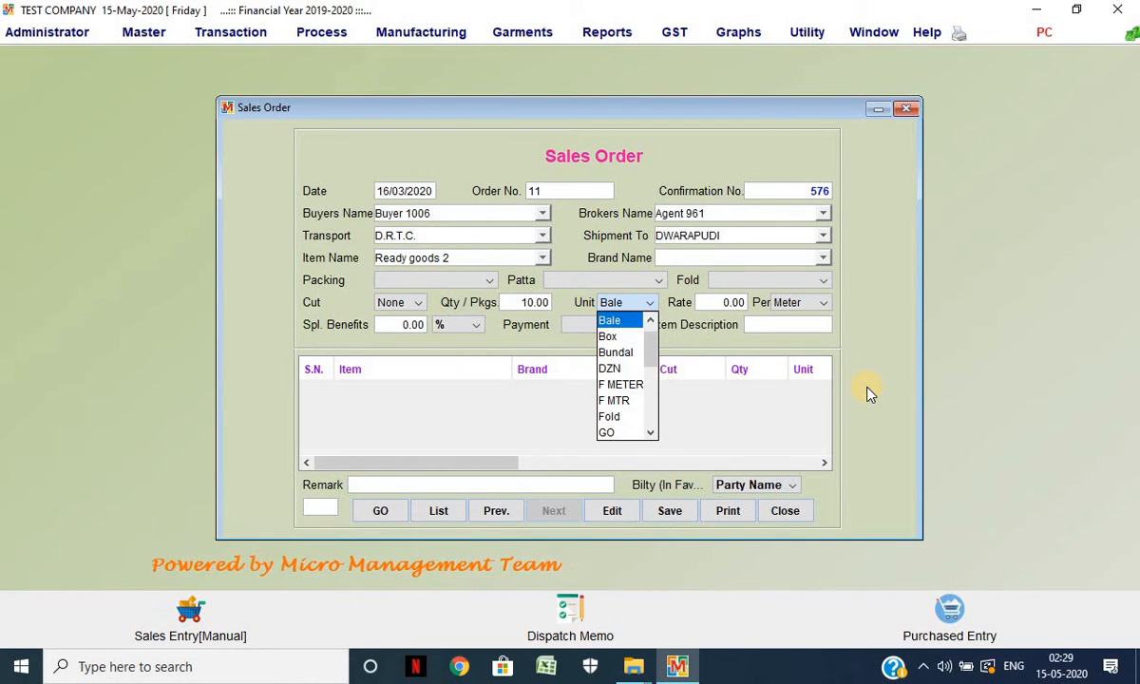
pyautogui.press('Return')
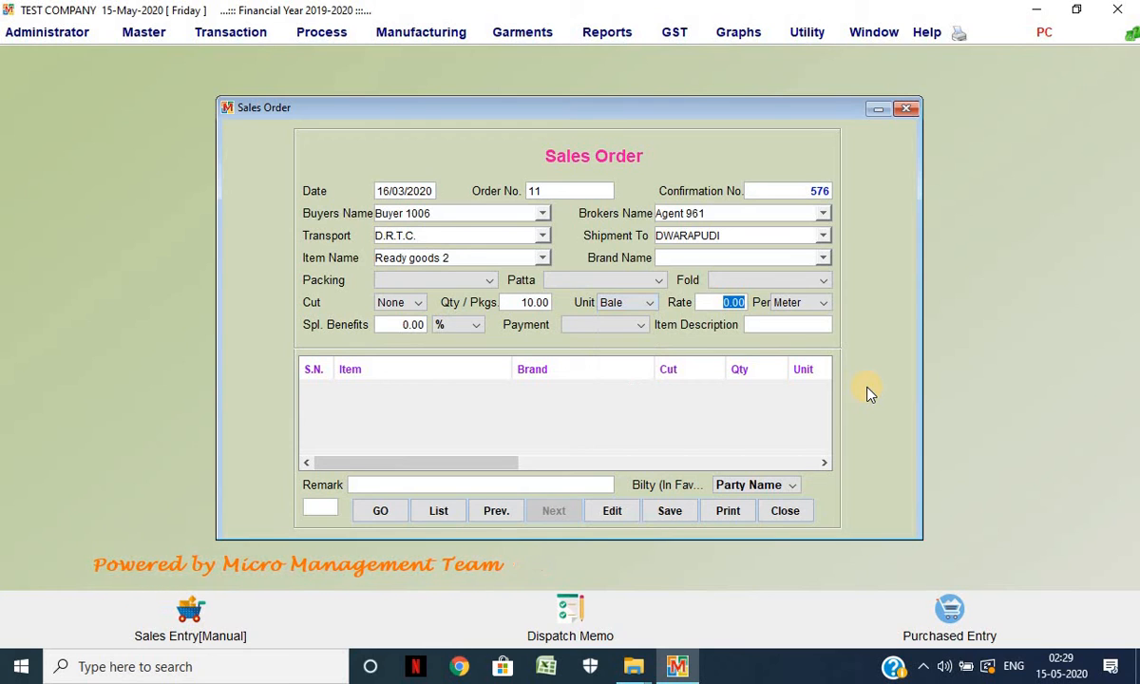
pyautogui.write('12')
pyautogui.press('Return')
pyautogui.press('Return')
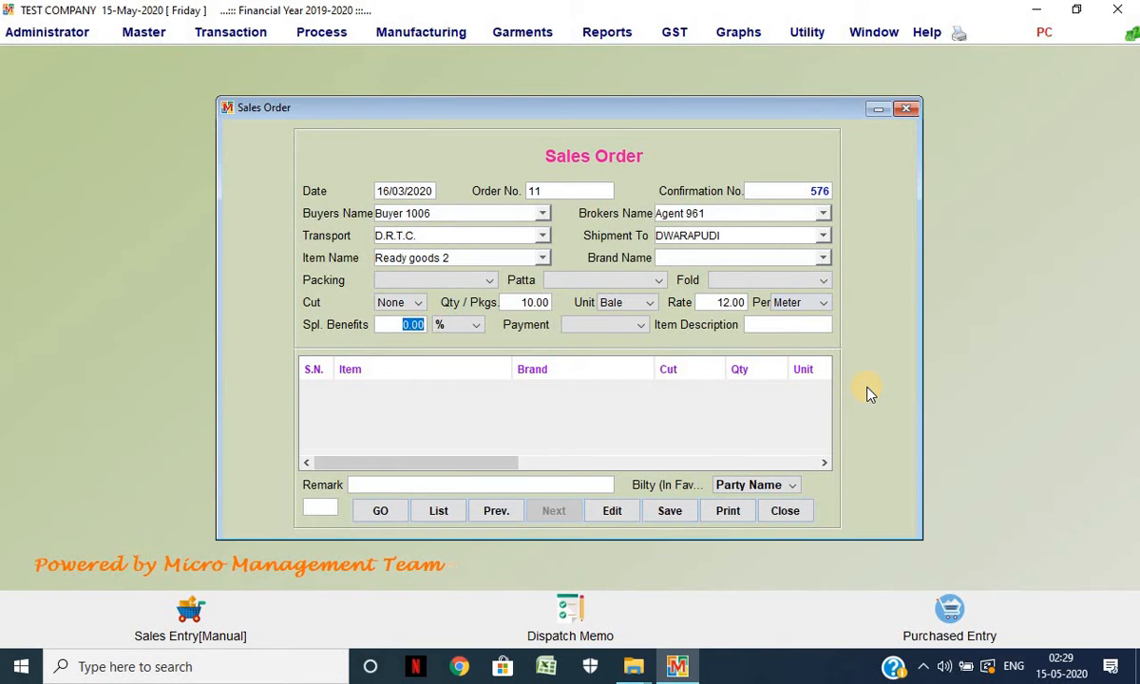
pyautogui.press('Return')
pyautogui.press('Return')
pyautogui.press('Return')
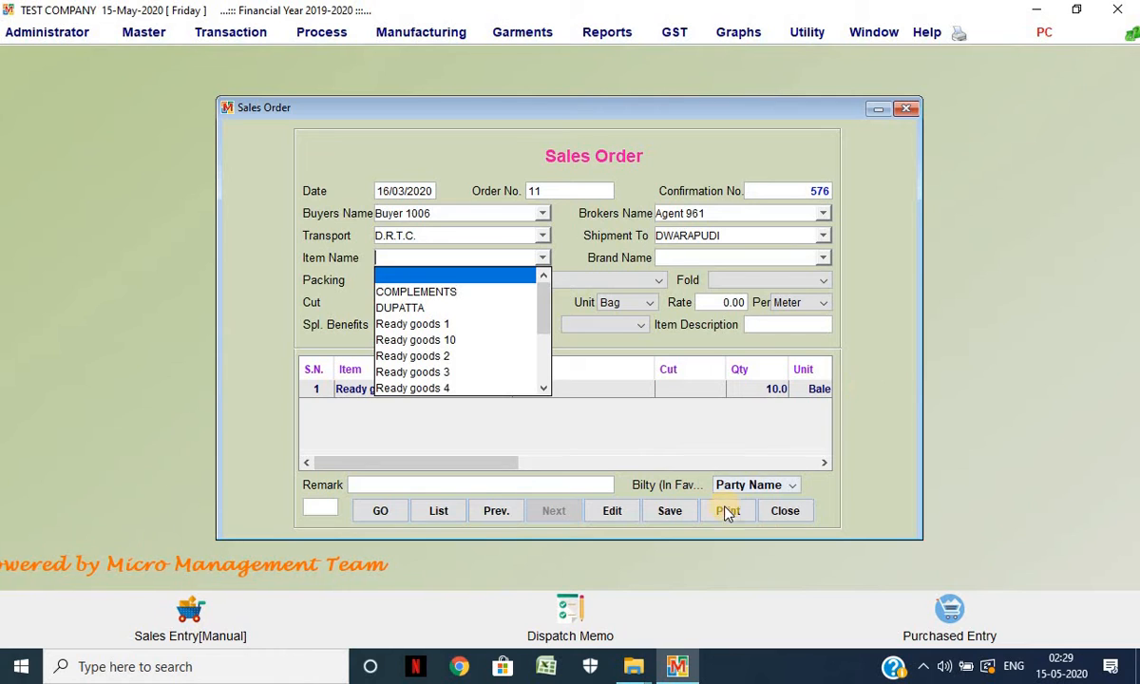
# Step: Save the sales order and bring up its saved record
pyautogui.click(670, 513)
pyautogui.click(670, 513)
pyautogui.press('Return')
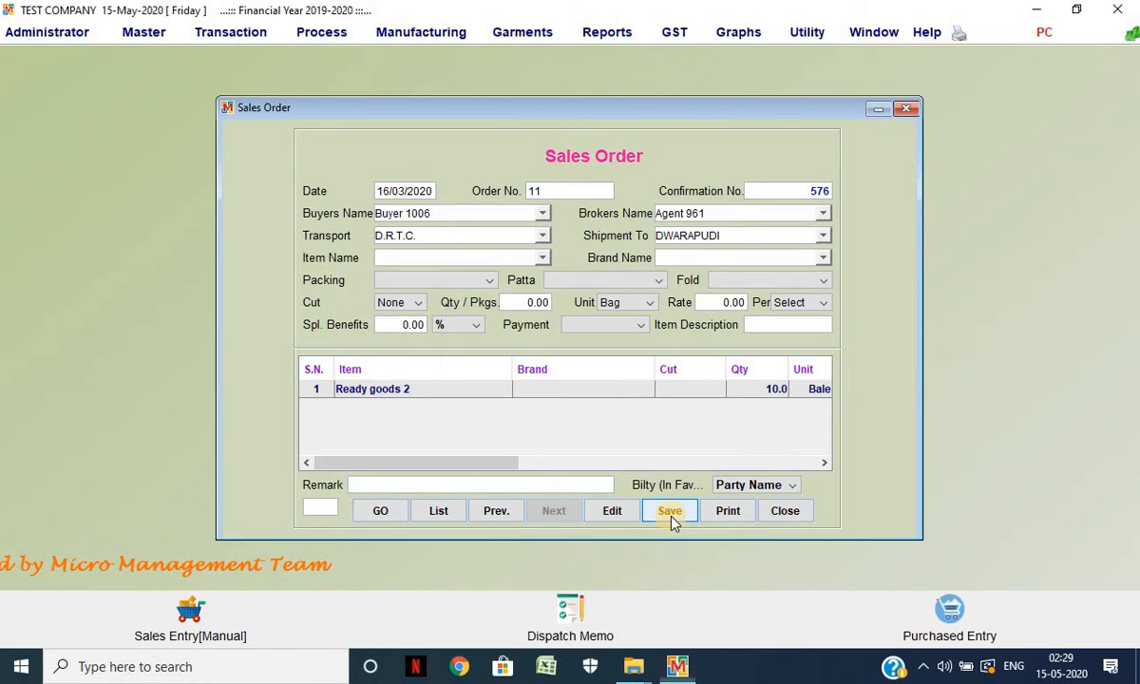
pyautogui.press('Return')
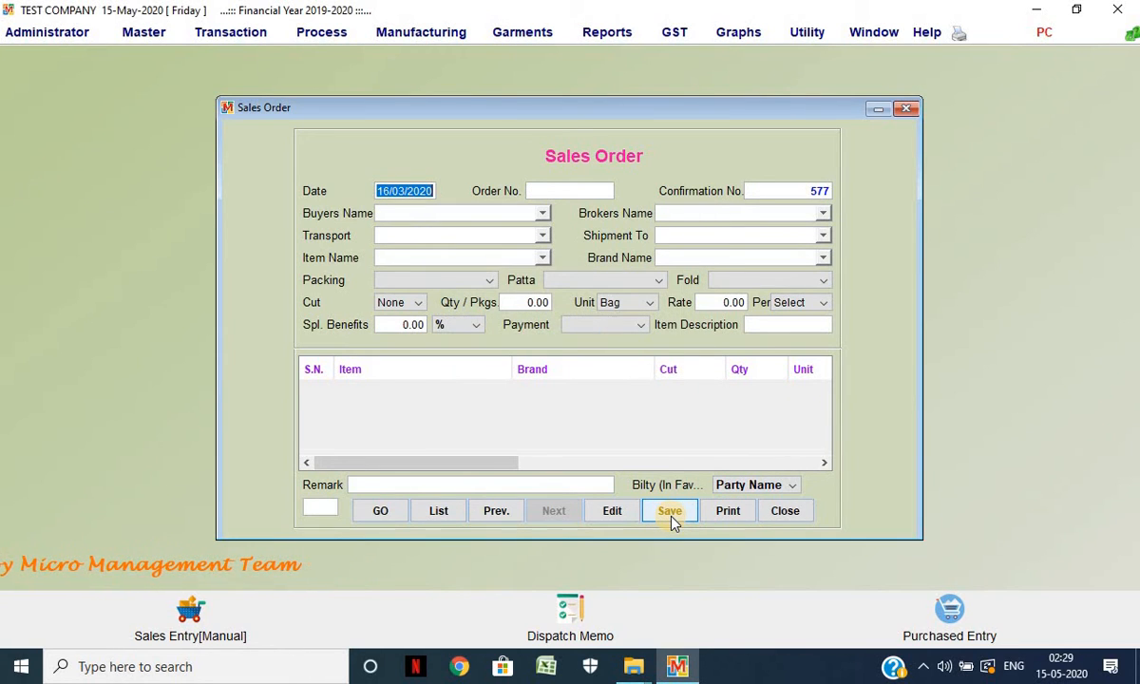
pyautogui.click(496, 512)
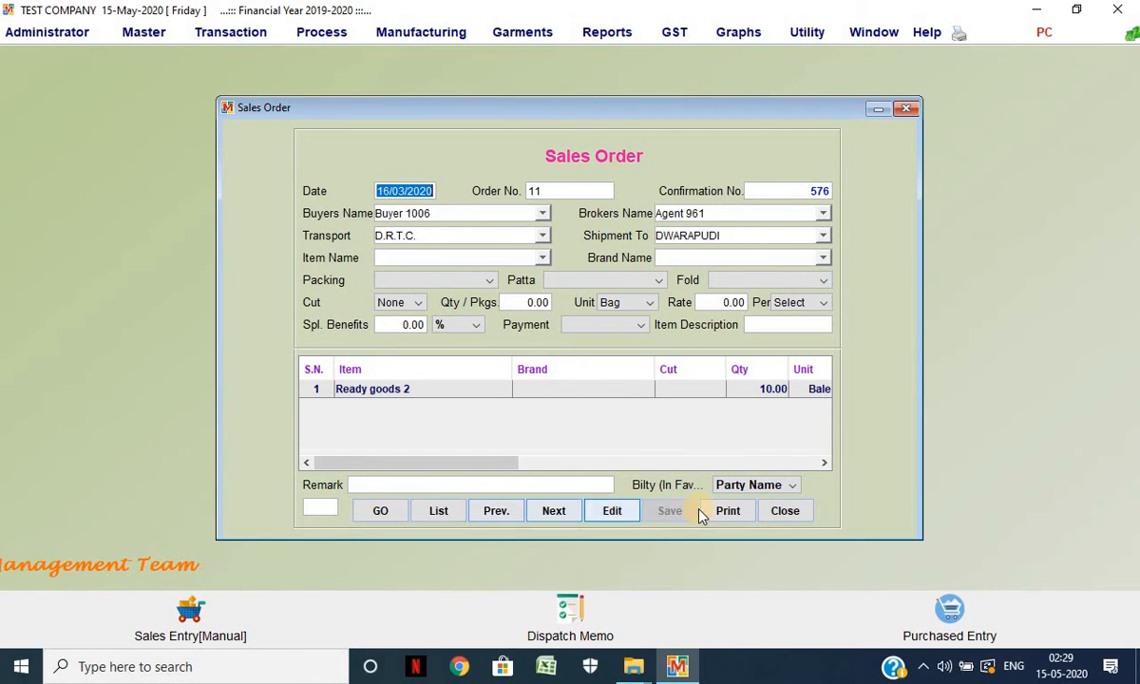
# Step: Close the sales order form and open a new dispatch memo
pyautogui.click(908, 110)
pyautogui.click(243, 34)
pyautogui.moveTo(294, 164)
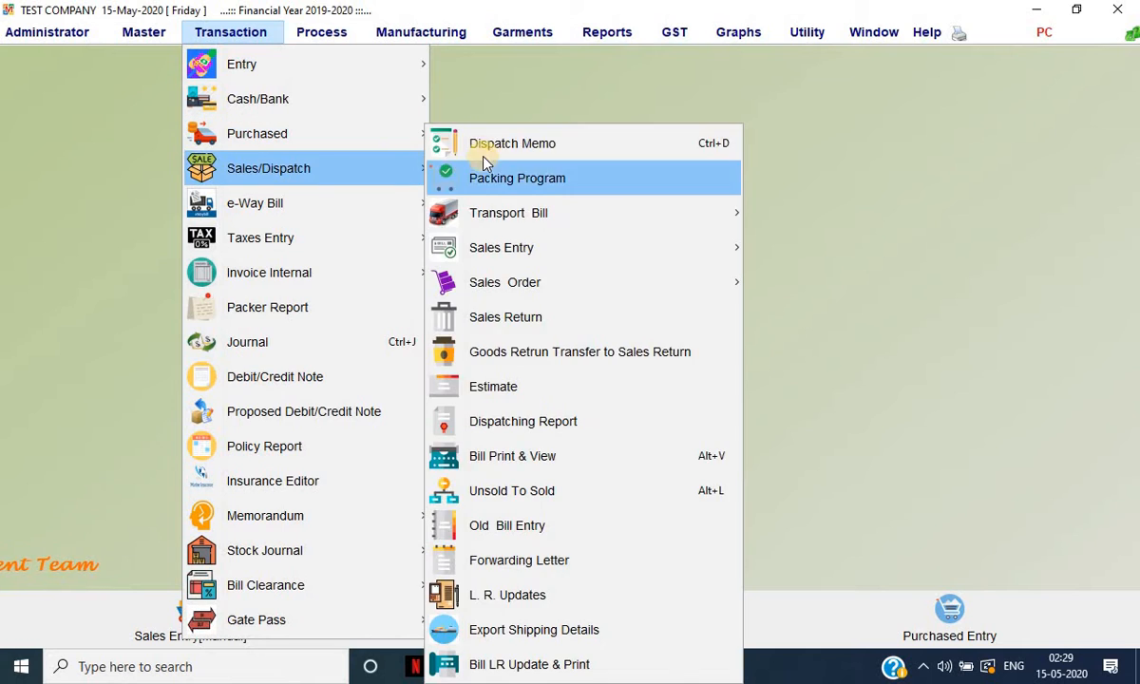
pyautogui.click(494, 143)
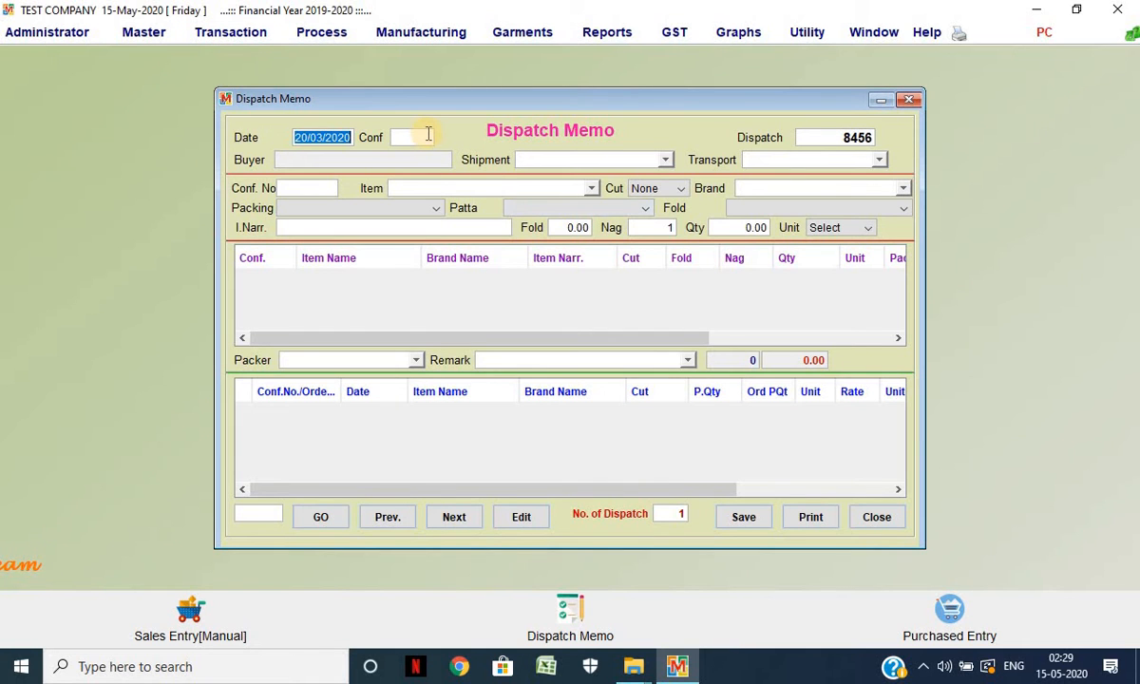
# Step: Try to load an order into the dispatch memo by its confirmation number
pyautogui.press('Return')
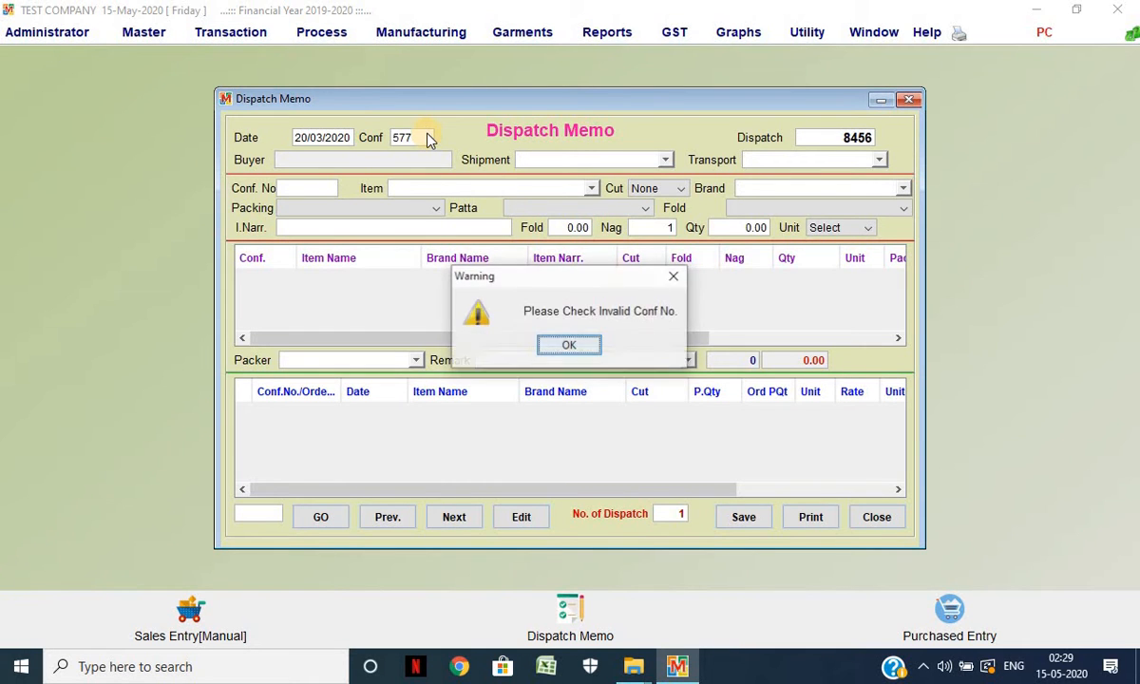
pyautogui.press('Return')
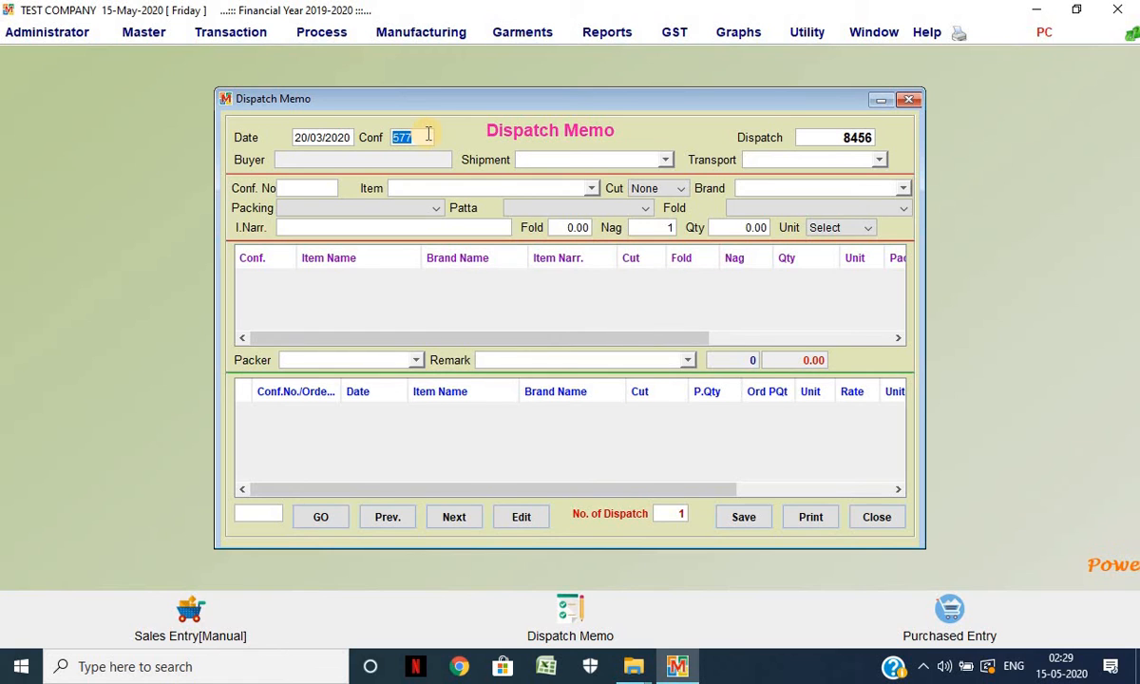
pyautogui.press('Return')
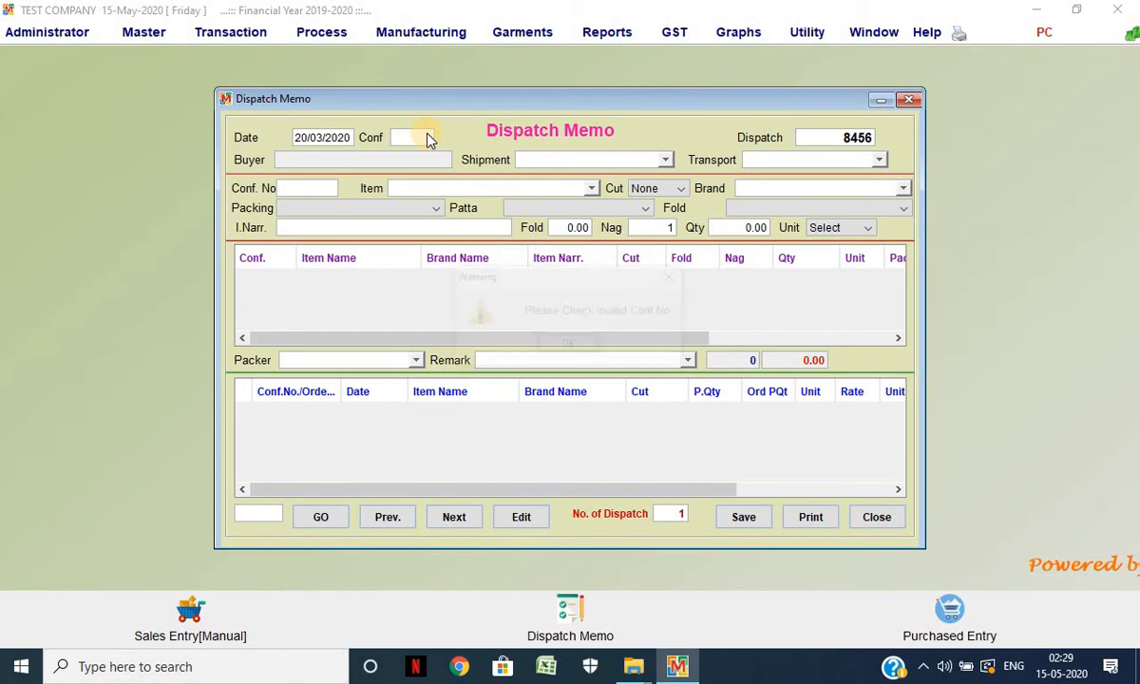
pyautogui.press('Return')
# Step: Select Buyer 1006 as the party and load its Ready goods 2 order by entering the confirmation number
pyautogui.press('Return')
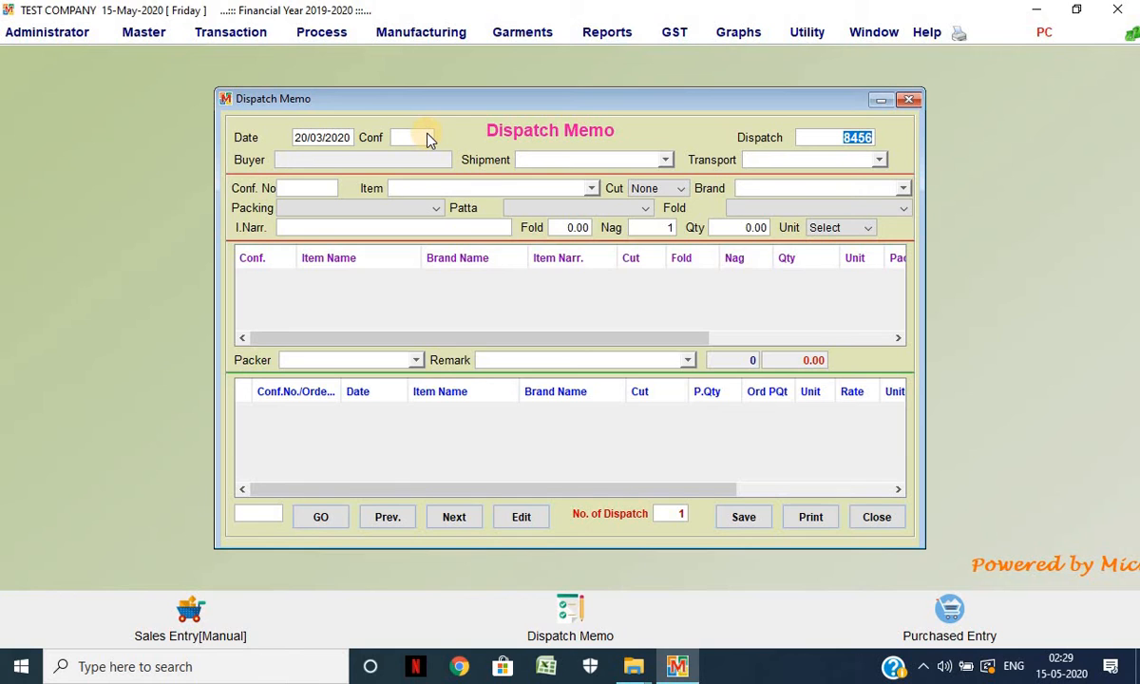
pyautogui.write('buy')
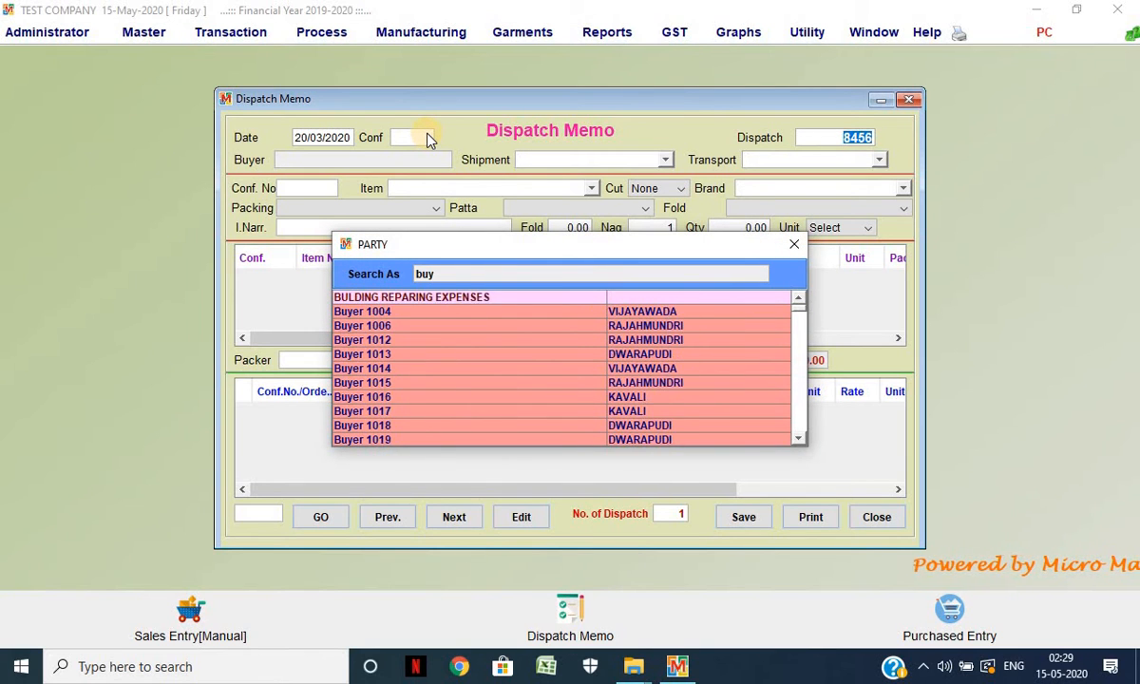
pyautogui.press('Down')
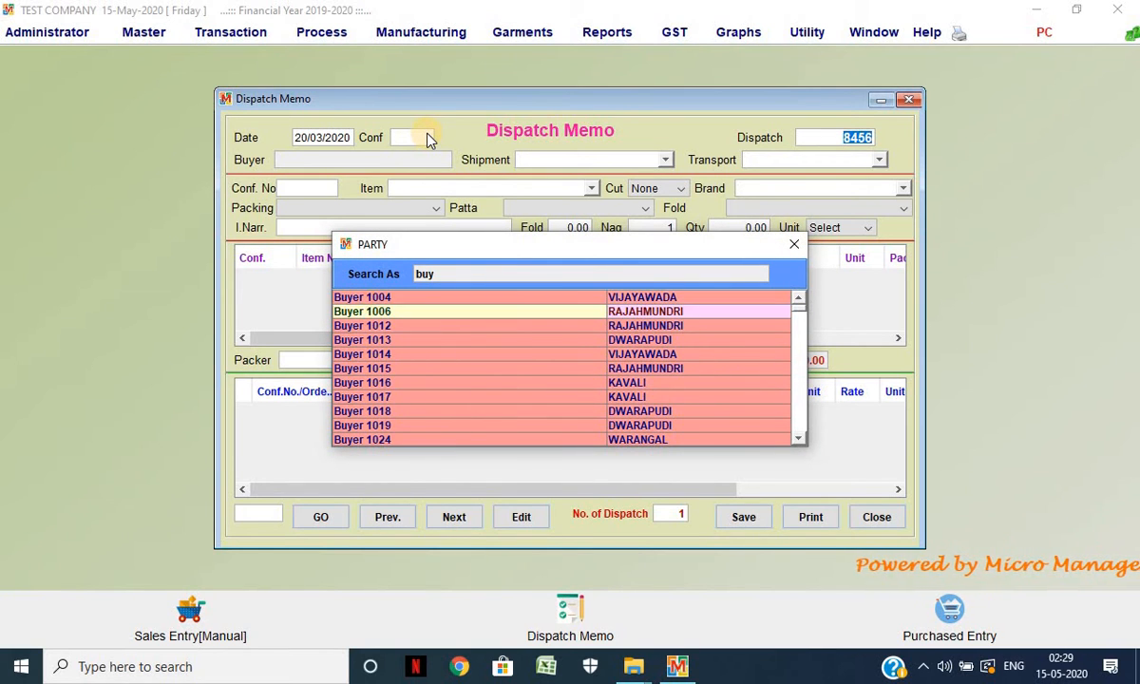
pyautogui.press('Return')
pyautogui.press('Return')
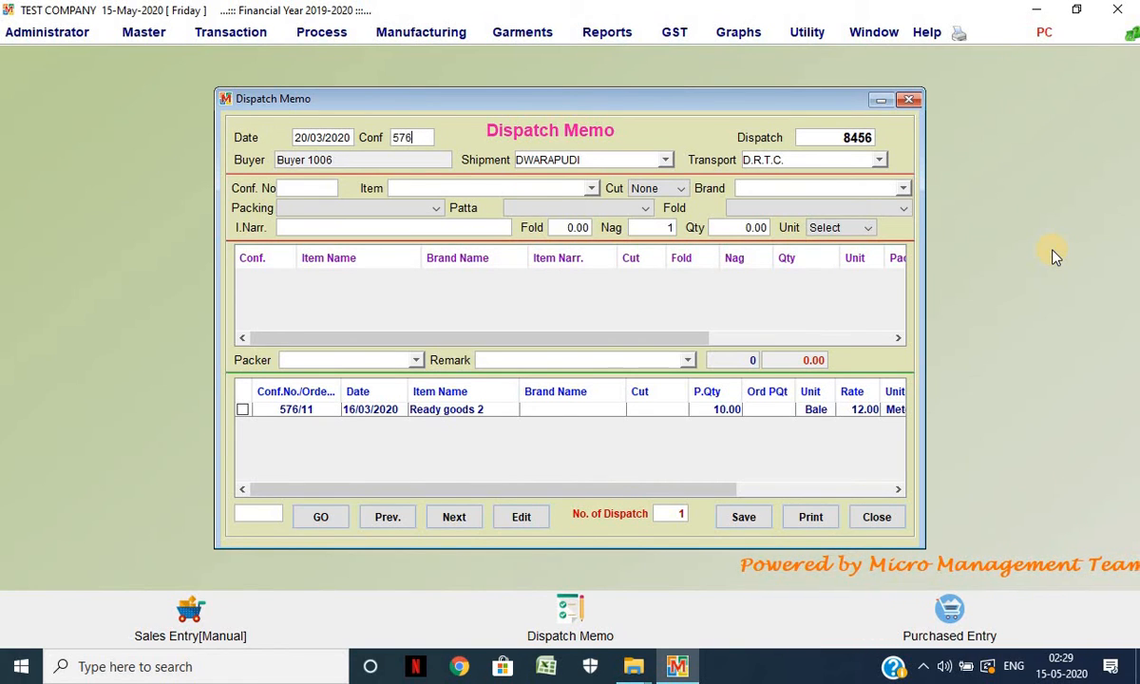
pyautogui.write('576')
pyautogui.press('Return')
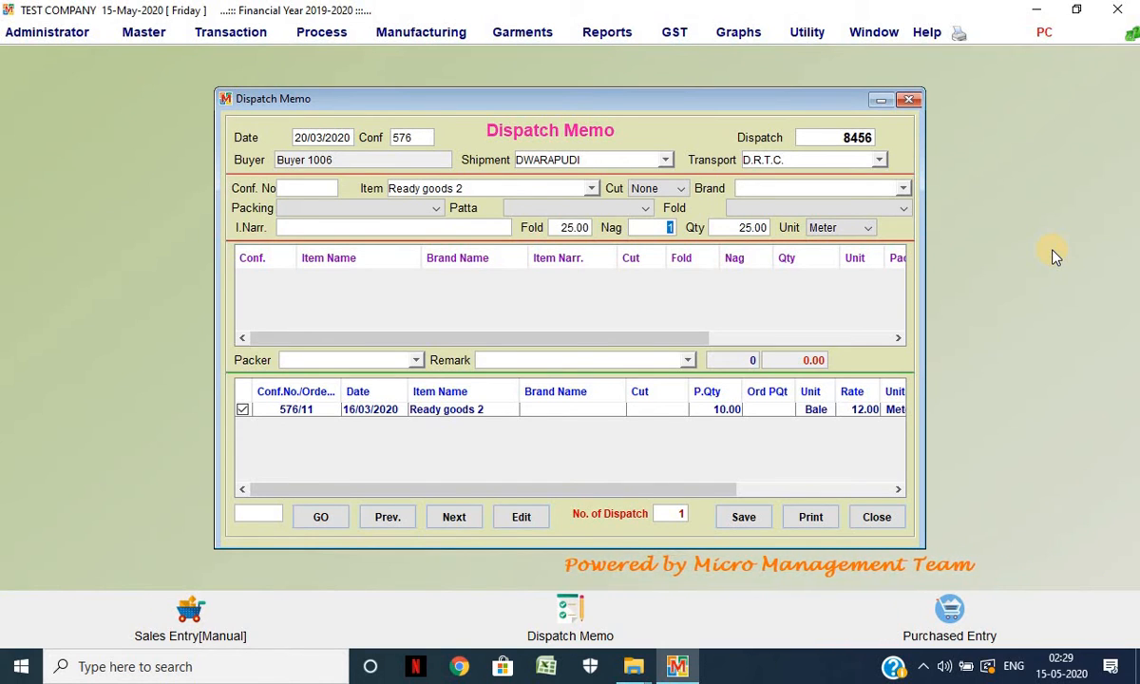
# Step: Set the item's fold to 25 and nag to 2 with Meter as the unit, and add the line to the memo
pyautogui.write('2')
pyautogui.press('Return')
pyautogui.press('Return')
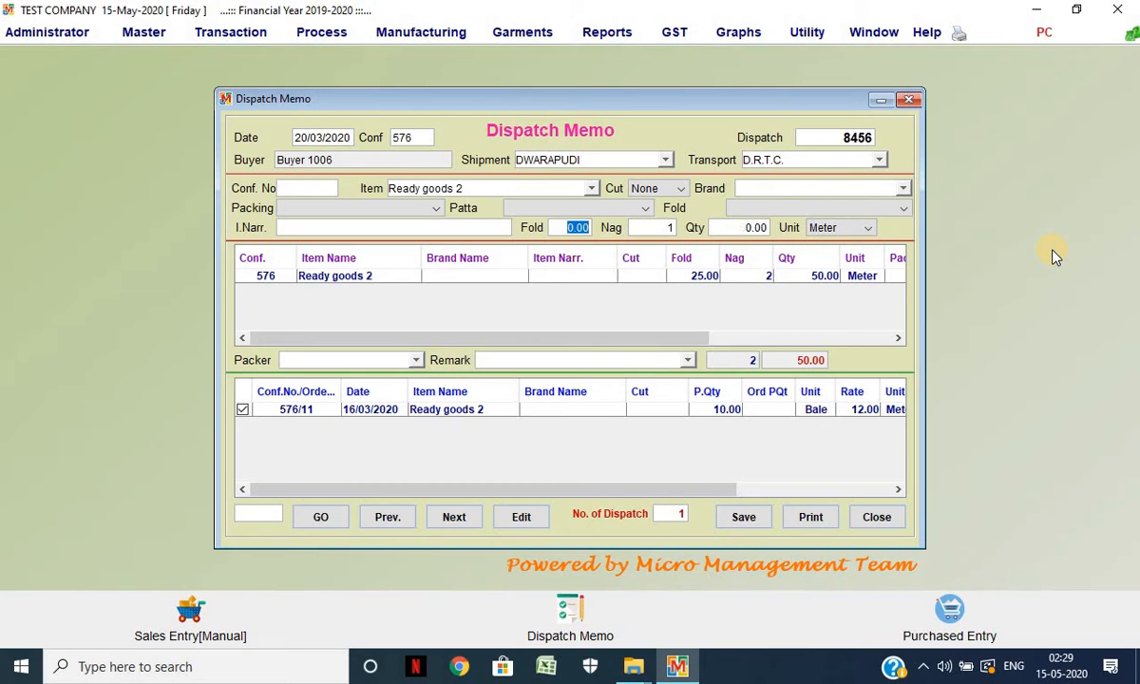
# Step: Add two Ready goods 2 lines in Meter to the dispatch memo: fold 50 with nag 1, and fold 75 with nag 3
pyautogui.press('Return')
pyautogui.press('Return')
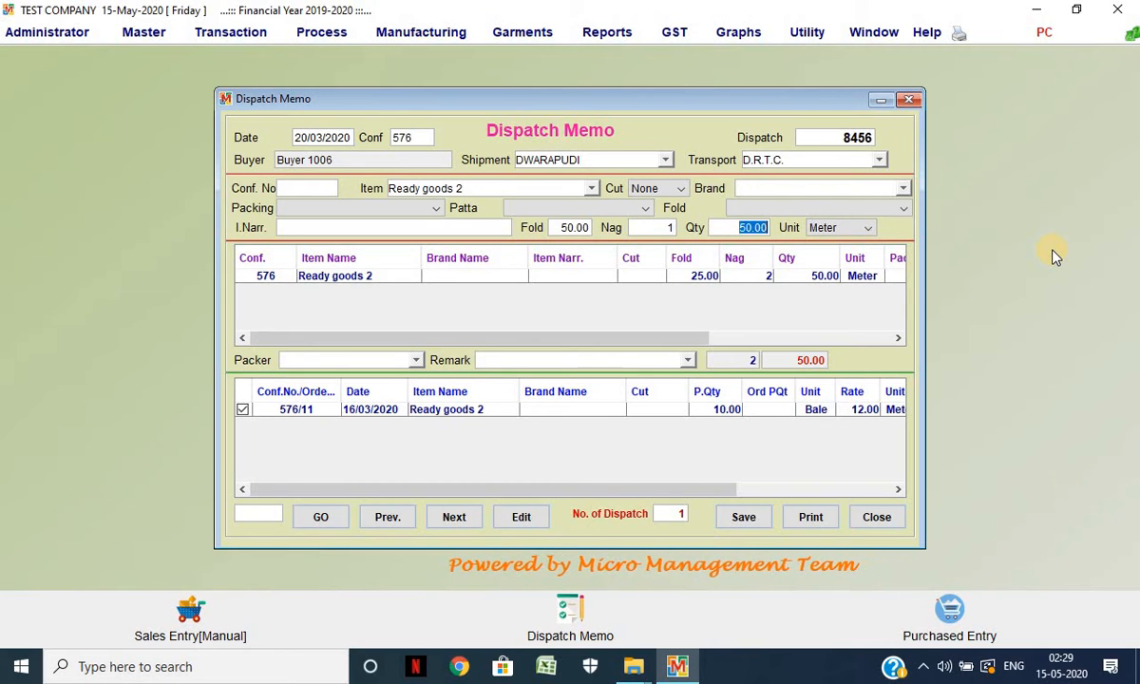
pyautogui.write('75')
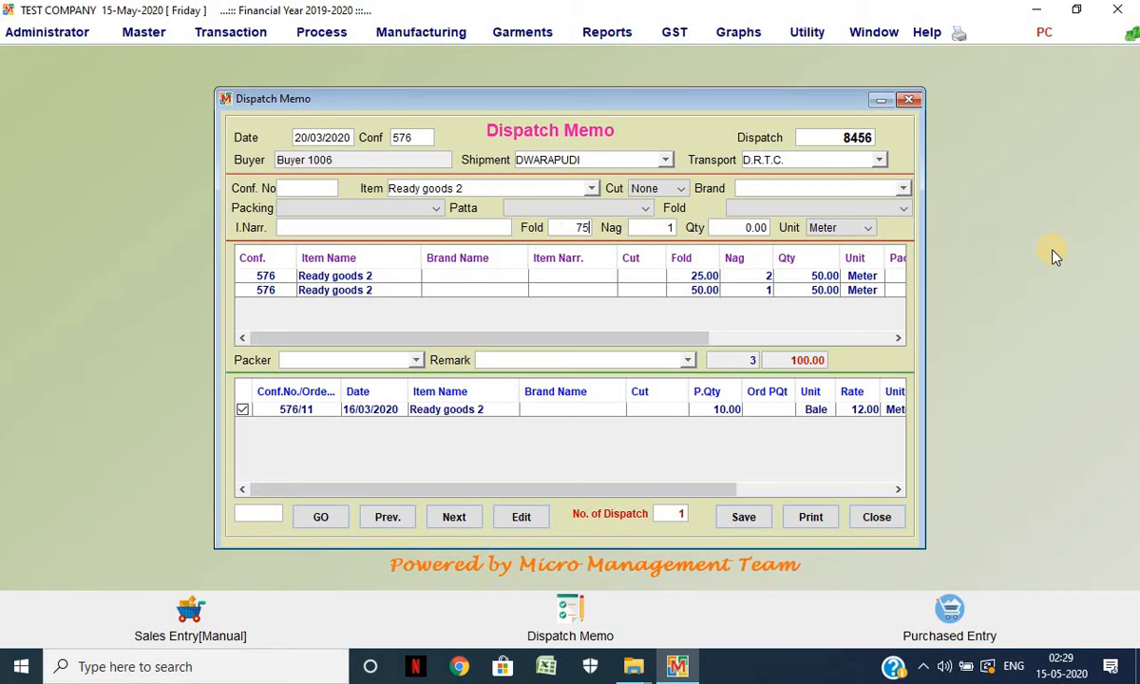
pyautogui.press('Return')
pyautogui.write('3')
pyautogui.press('Return')
pyautogui.press('Return')
pyautogui.press('Return')
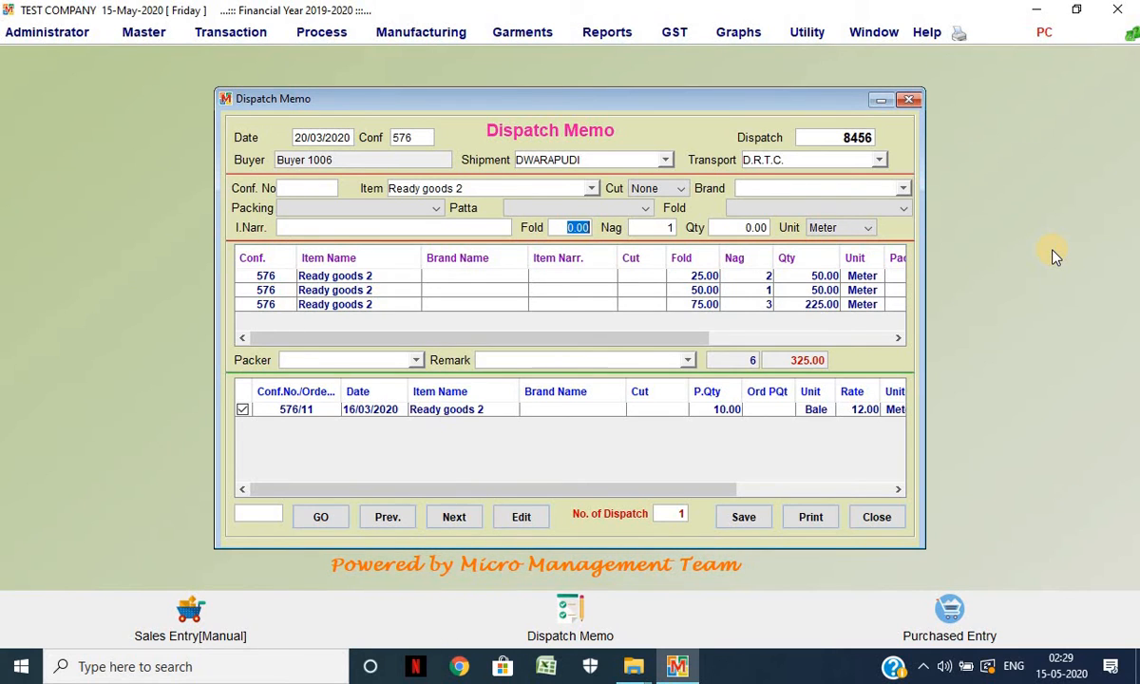
# Step: Add two more Ready goods 2 lines in Meter: fold 80 with nag 2, and fold 75.20 with nag 2
pyautogui.write('80')
pyautogui.press('Return')
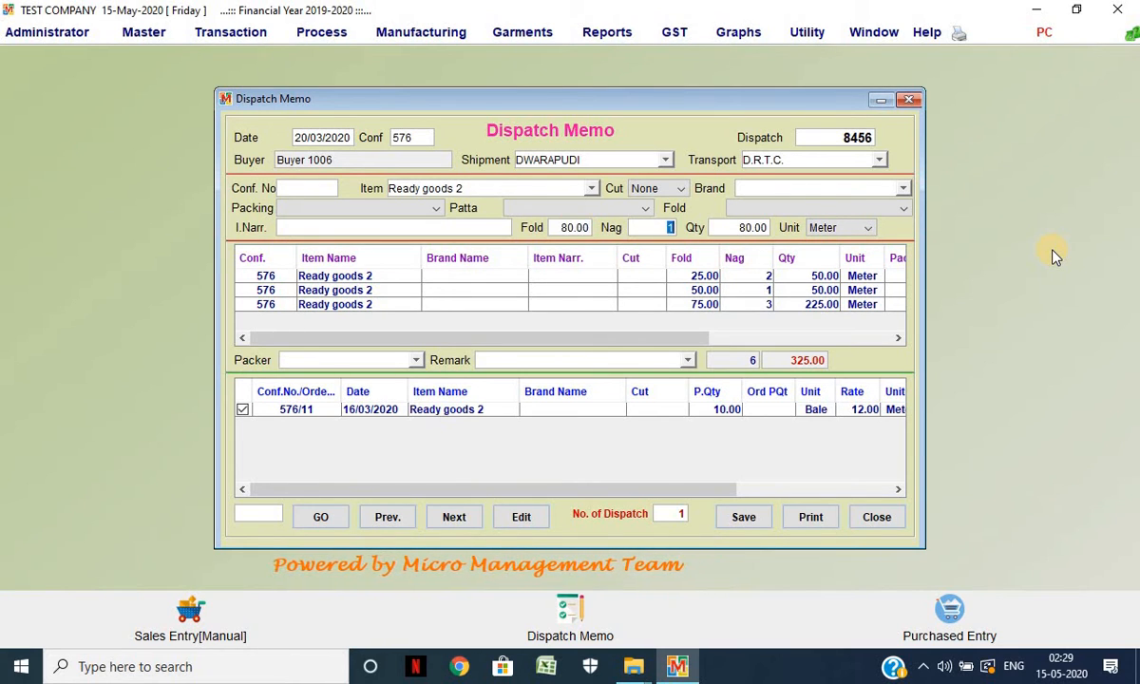
pyautogui.write('2')
pyautogui.press('Return')
pyautogui.press('Return')
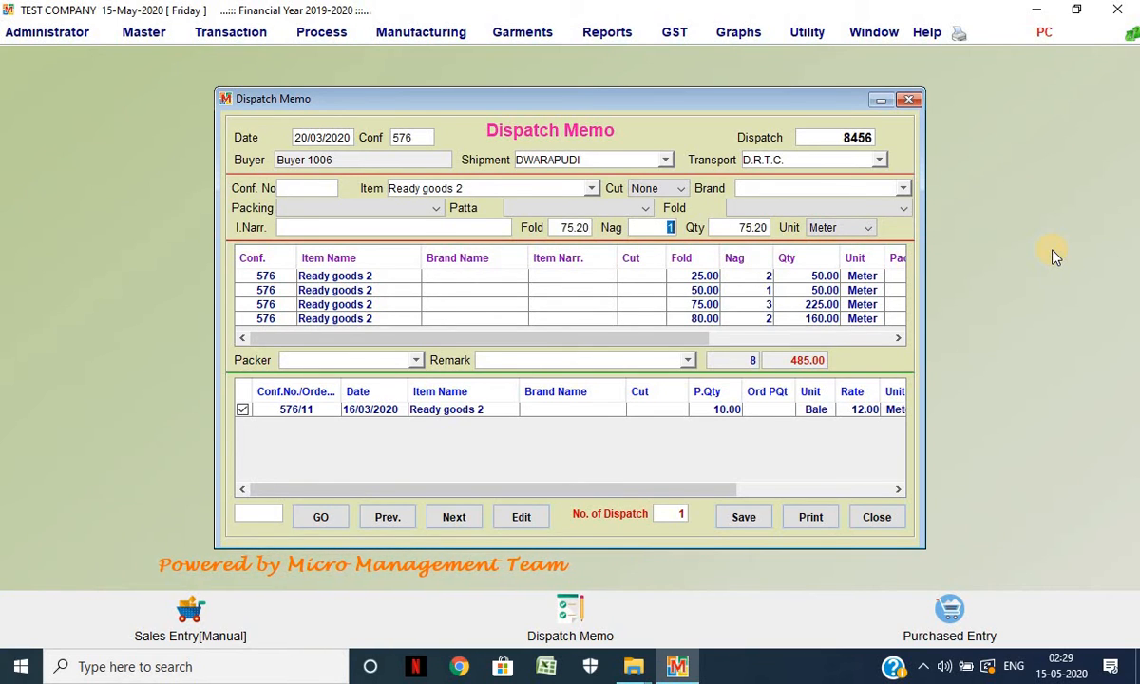
pyautogui.write('2')
pyautogui.press('Return')
pyautogui.press('Return')
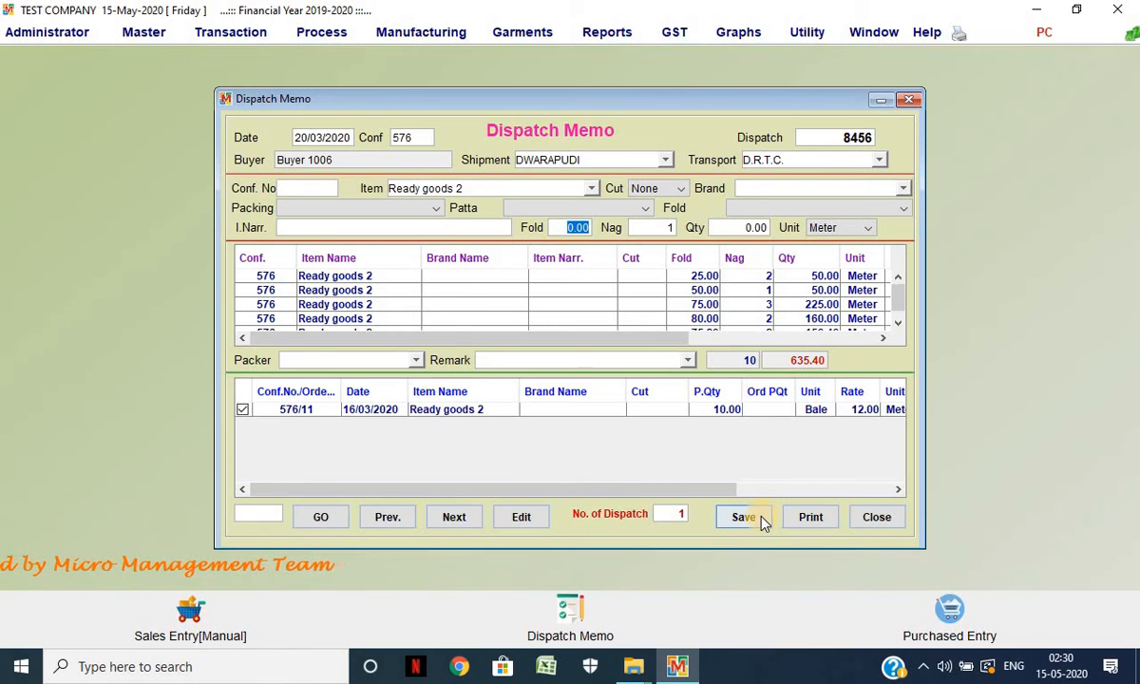
# Step: Save the Buyer 1006 dispatch memo and preview its packing slip, closing the preview and the memo form
pyautogui.press('Return')
pyautogui.click(580, 350)
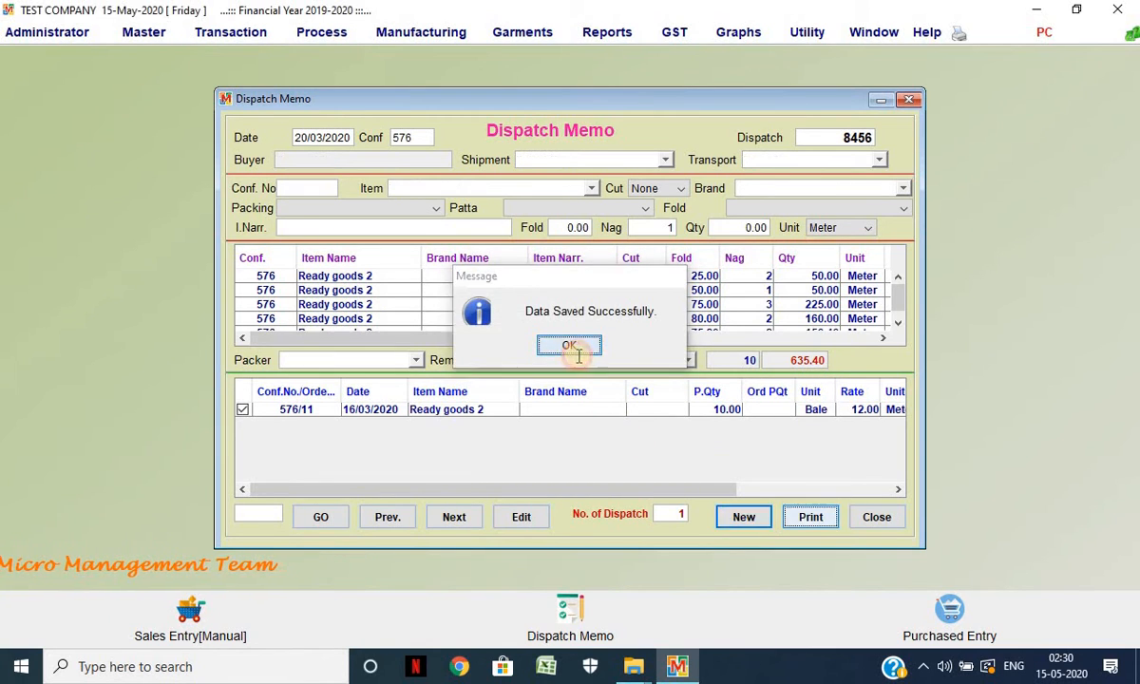
pyautogui.click(803, 518)
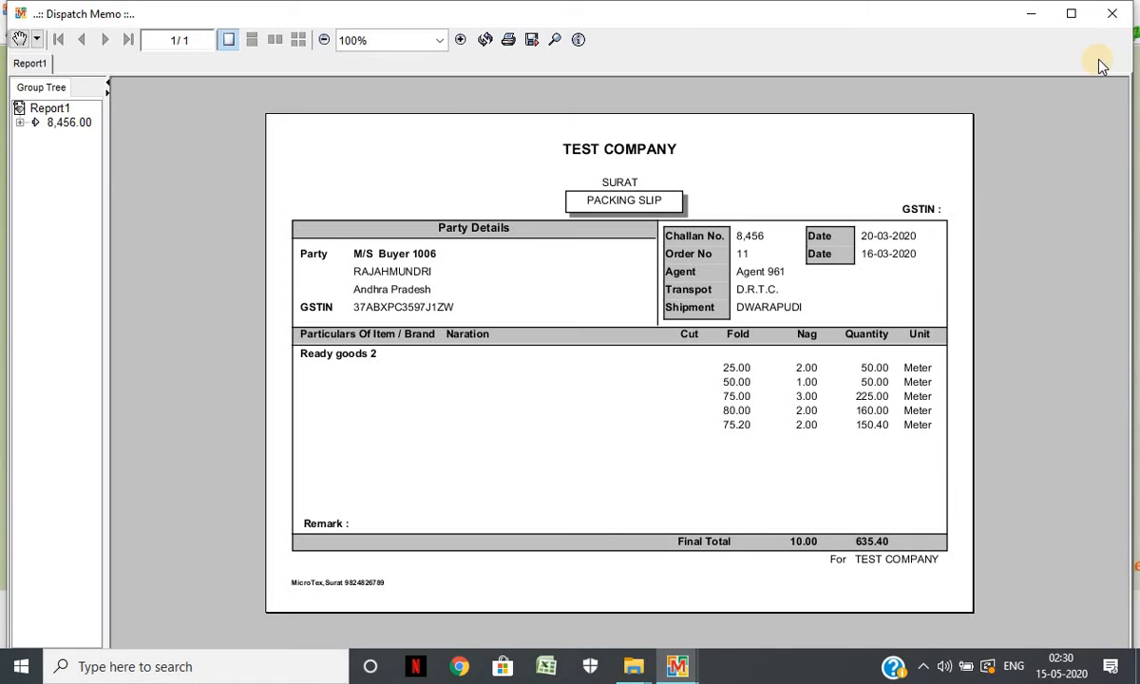
pyautogui.click(1106, 17)
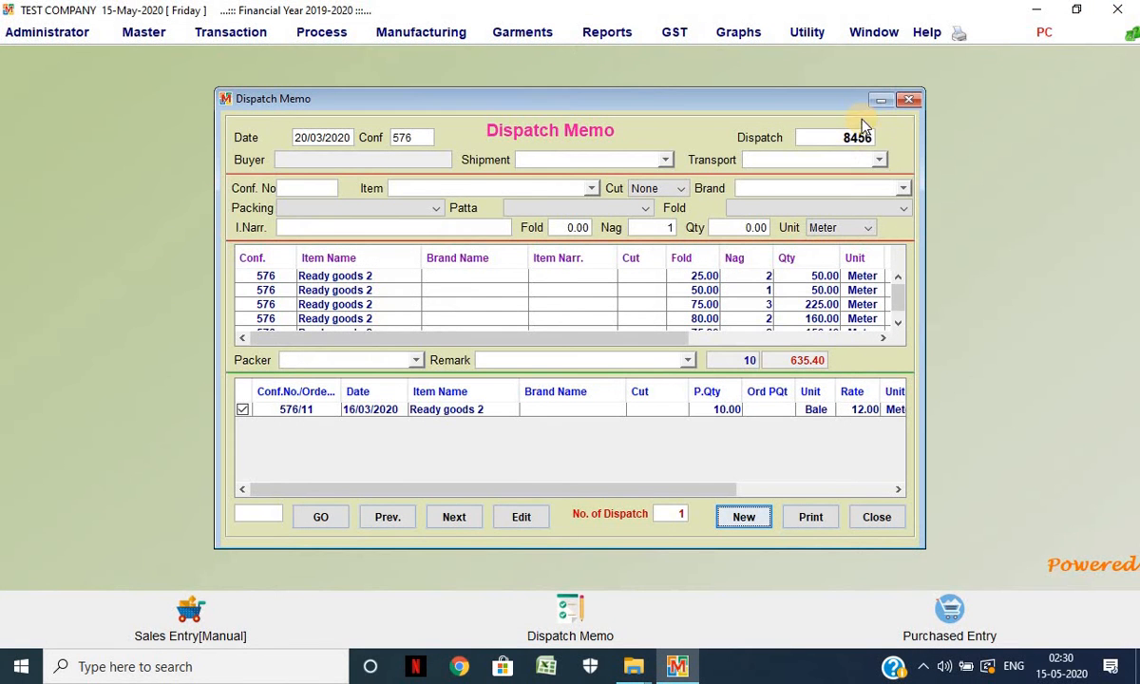
pyautogui.click(910, 101)
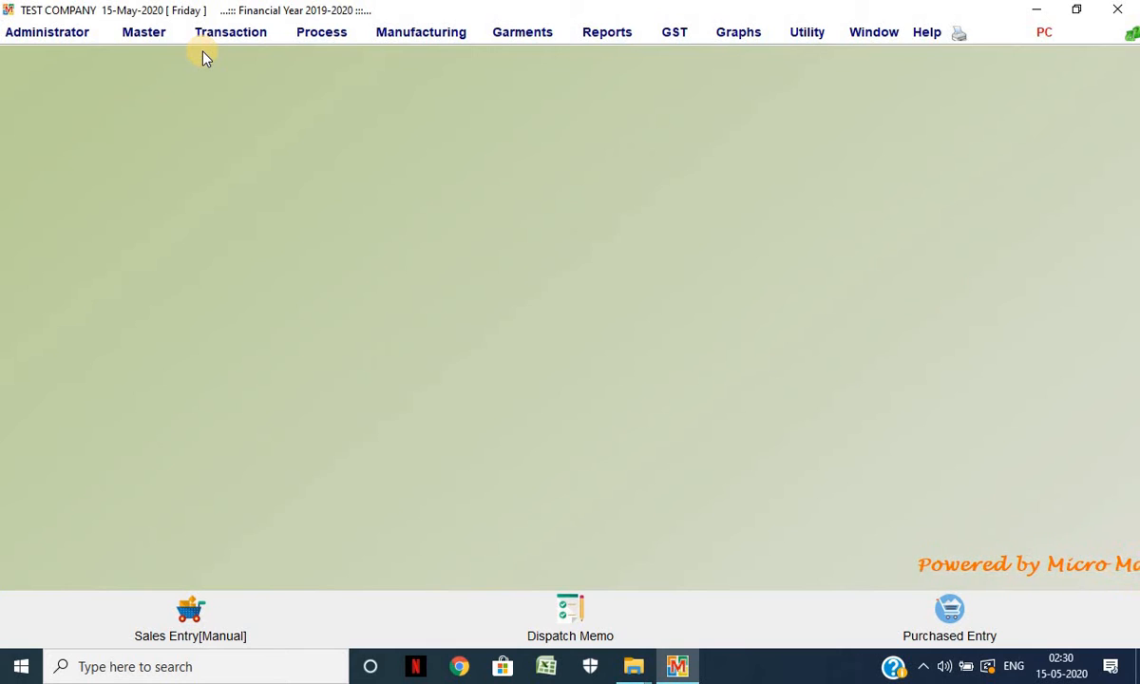
# Step: Load the dispatched bales of all parties in Sales Entry[Auto Billing], select every line and save the bills
pyautogui.click(218, 33)
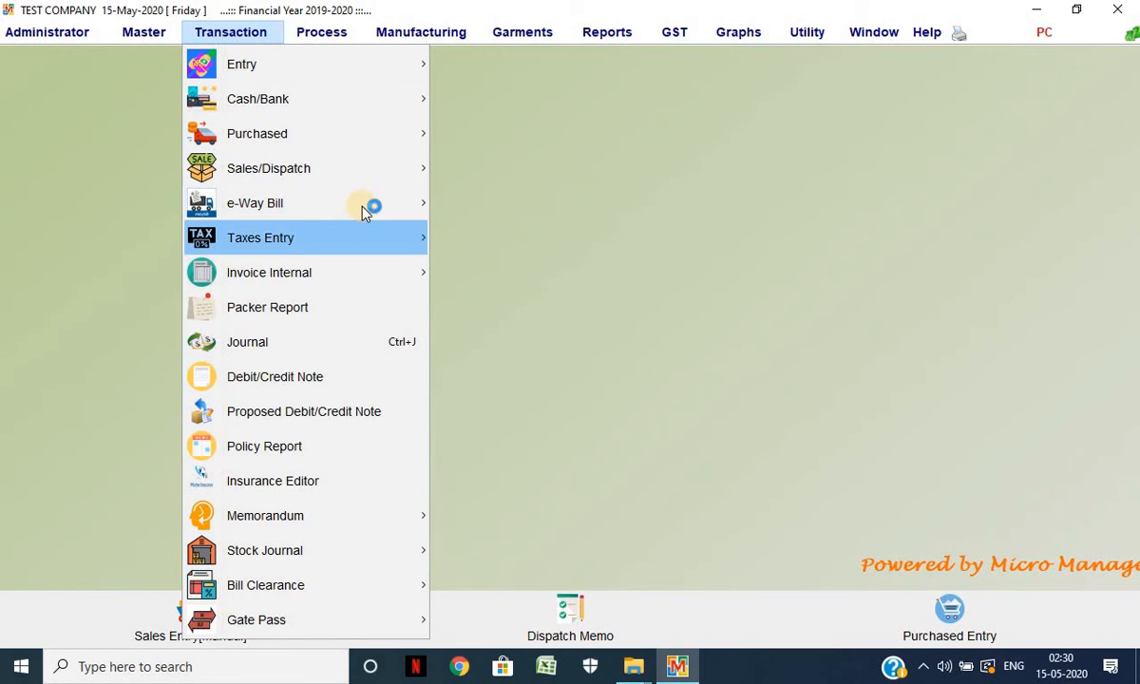
pyautogui.moveTo(387, 169)
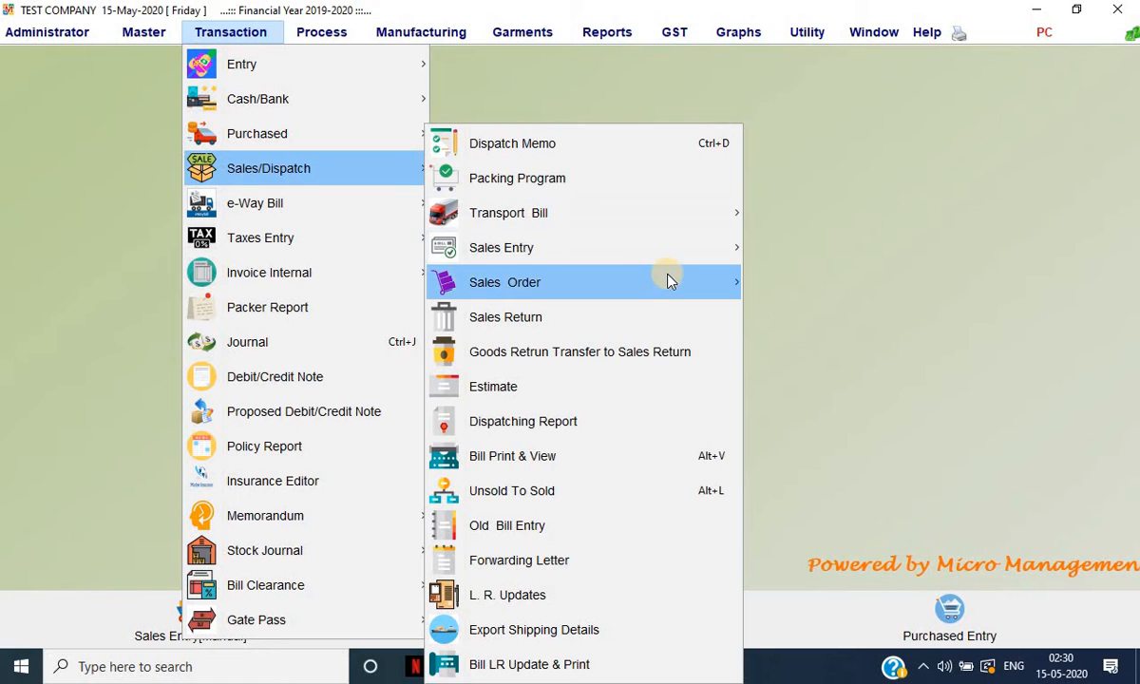
pyautogui.moveTo(680, 247)
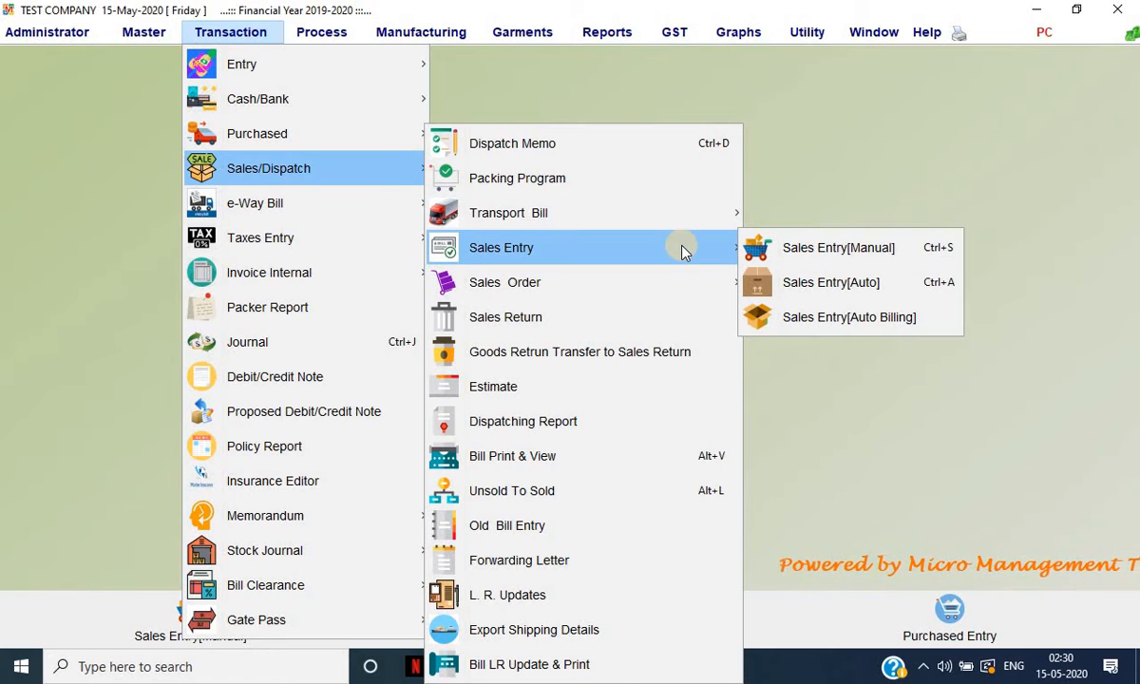
pyautogui.click(841, 321)
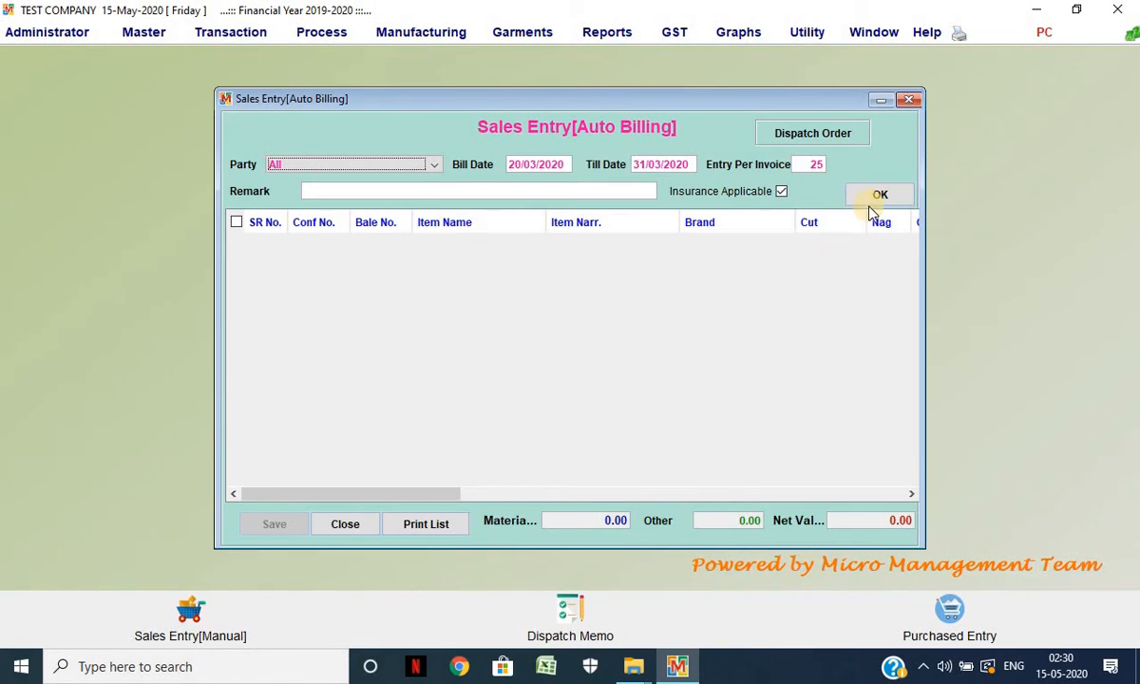
pyautogui.click(879, 197)
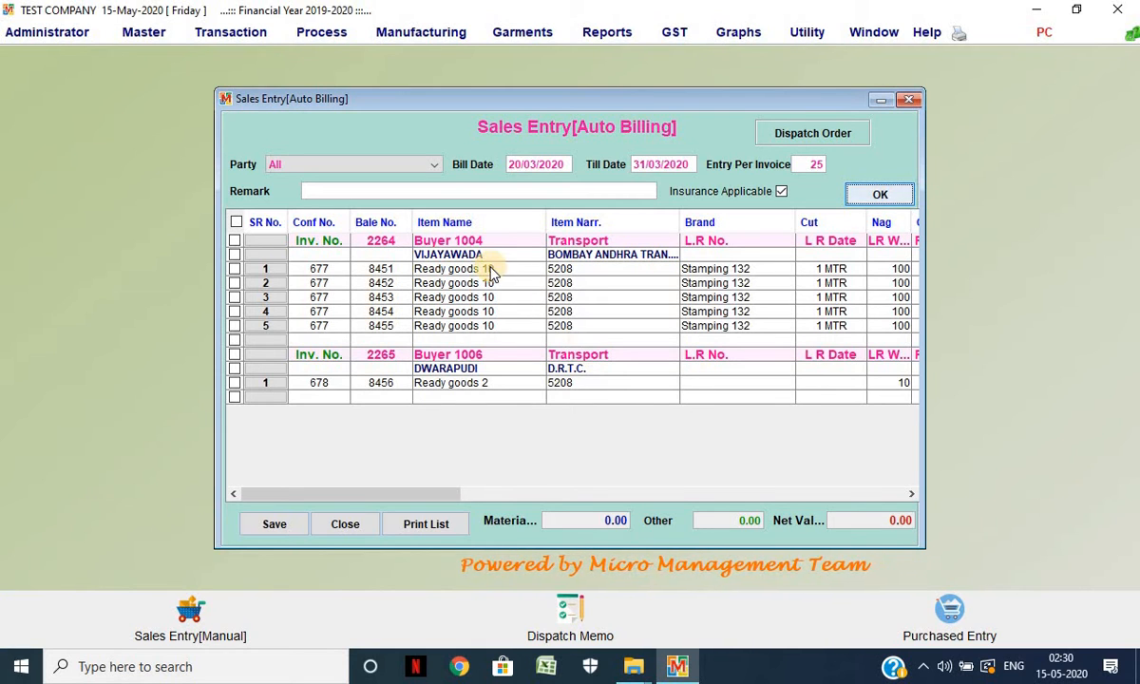
pyautogui.click(236, 221)
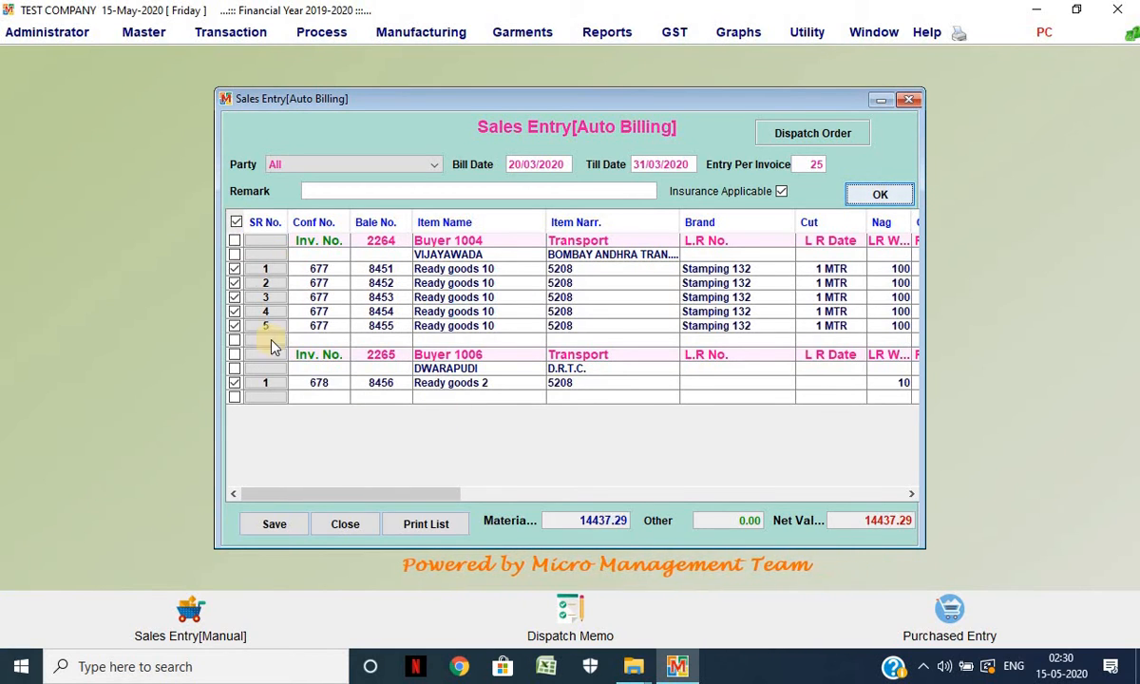
pyautogui.click(295, 524)
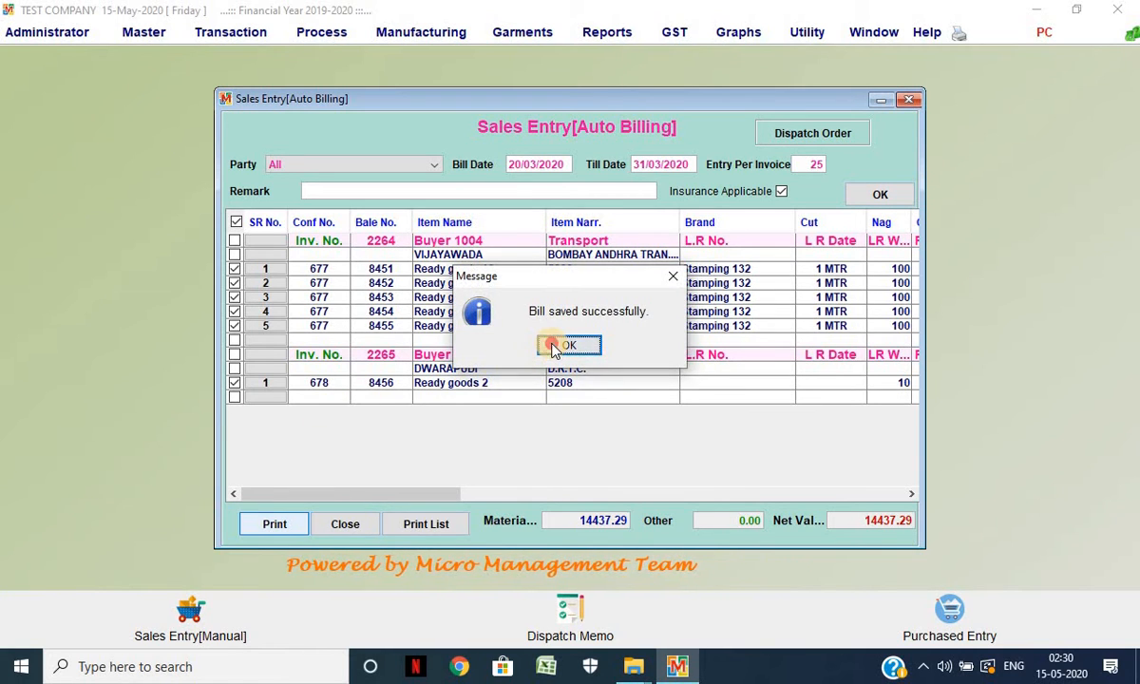
pyautogui.click(571, 343)
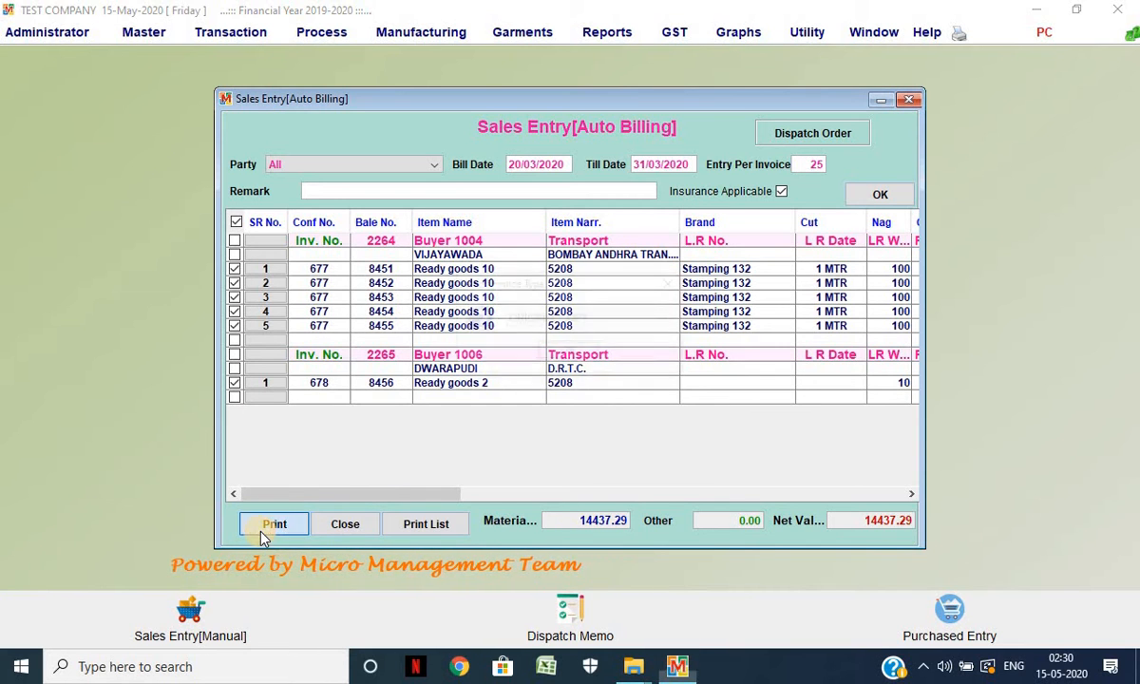
# Step: Preview the print of the saved bills and examine the Buyer 1004 and Buyer 1006 tax invoices, closing the preview and the billing form
pyautogui.click(262, 532)
pyautogui.click(570, 351)
pyautogui.press('Return')
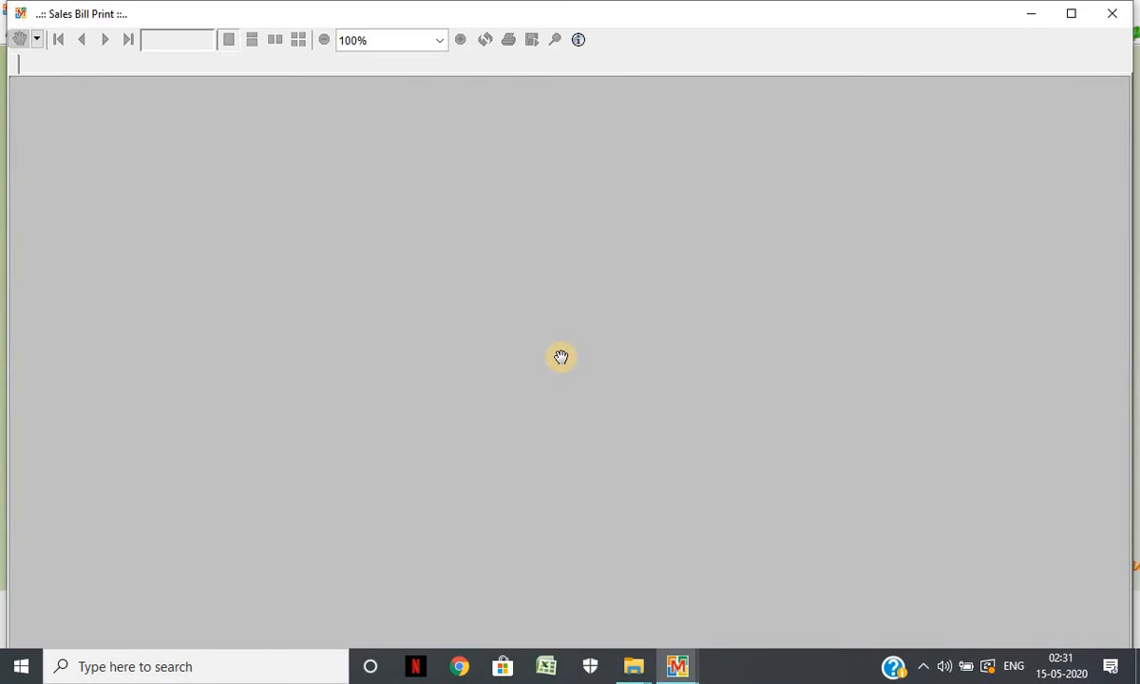
pyautogui.scroll(-3, 504, 326)
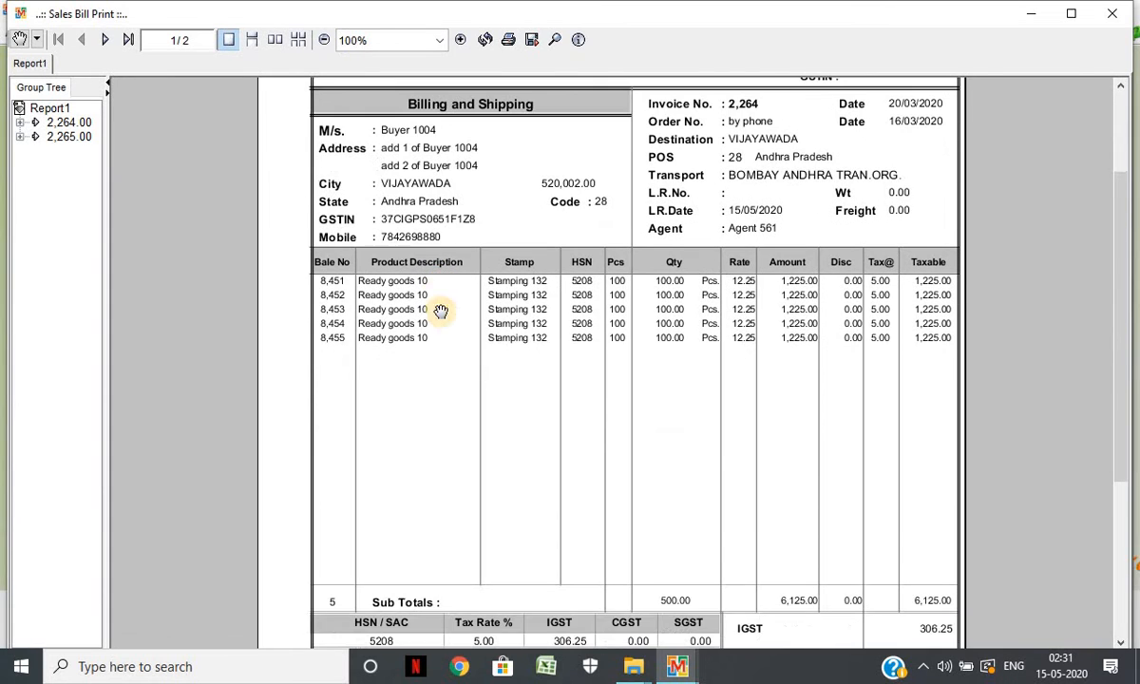
pyautogui.scroll(-12, 826, 294)
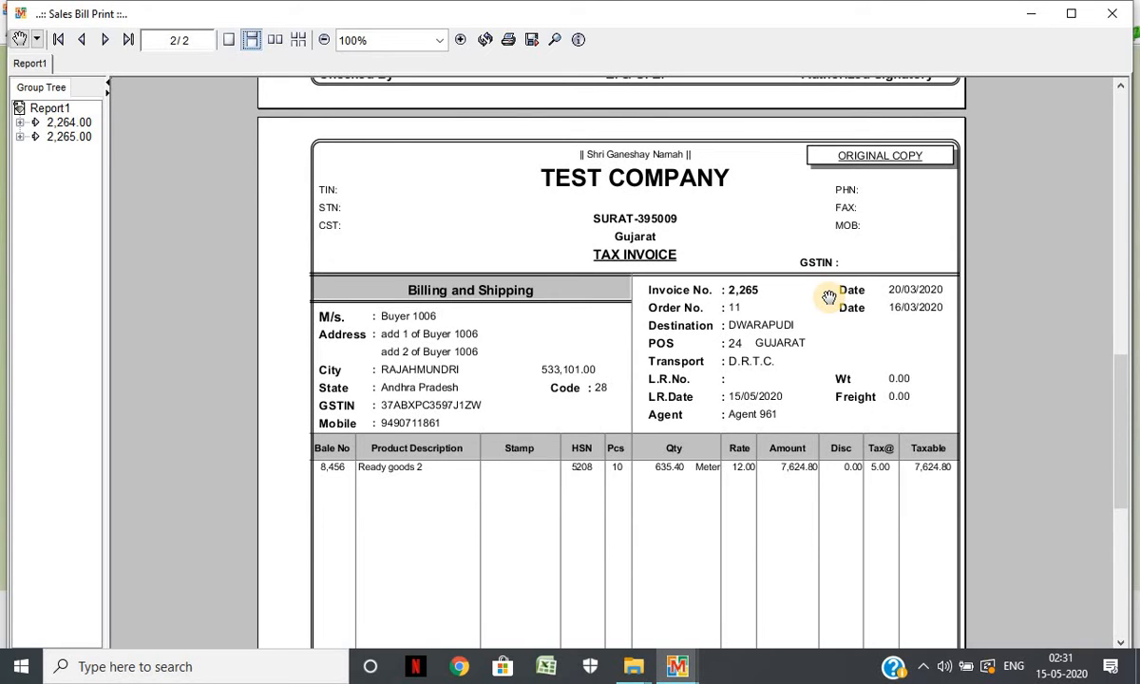
pyautogui.scroll(-5, 796, 327)
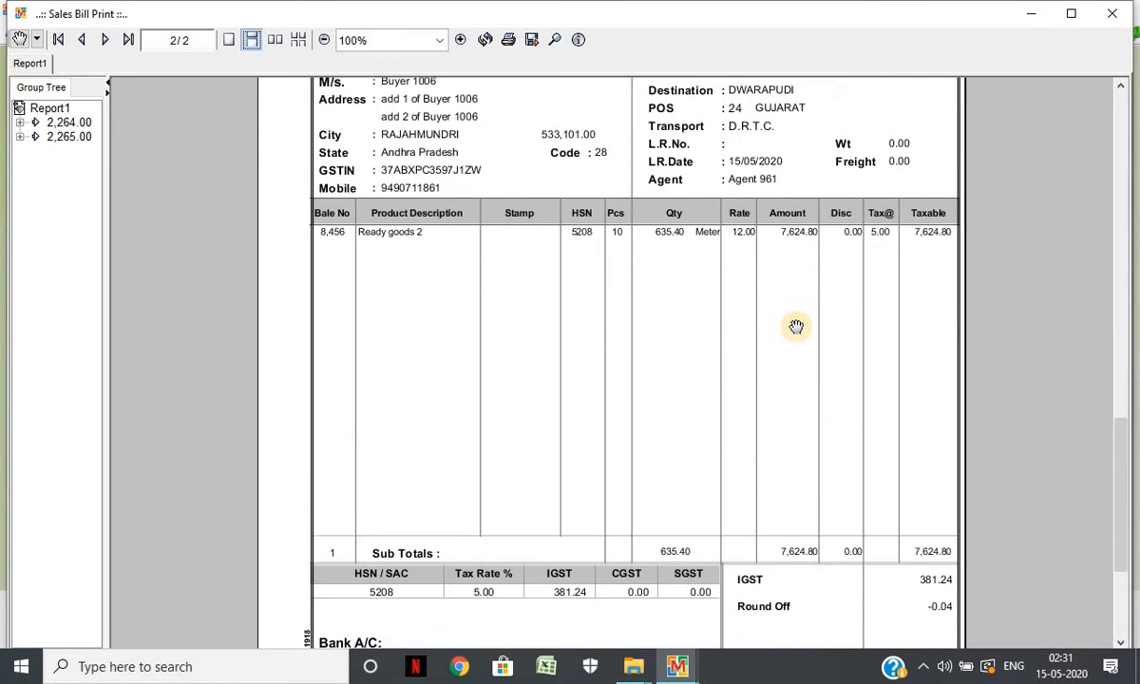
pyautogui.scroll(-1, 796, 326)
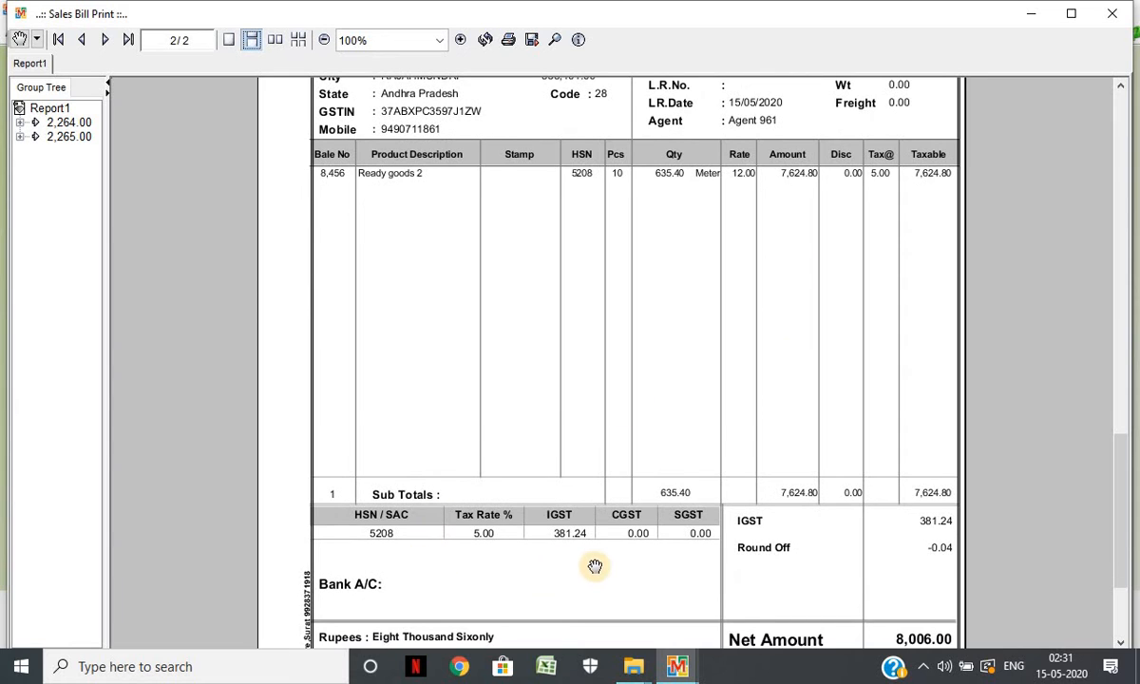
pyautogui.scroll(-3, 596, 566)
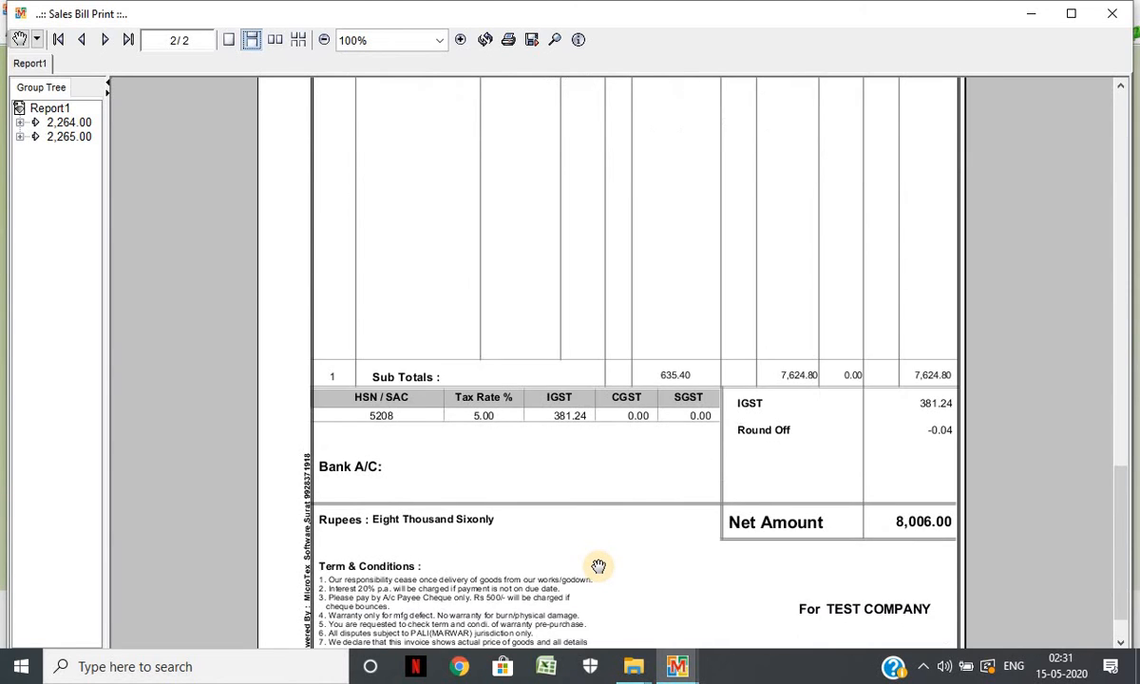
pyautogui.scroll(20, 599, 566)
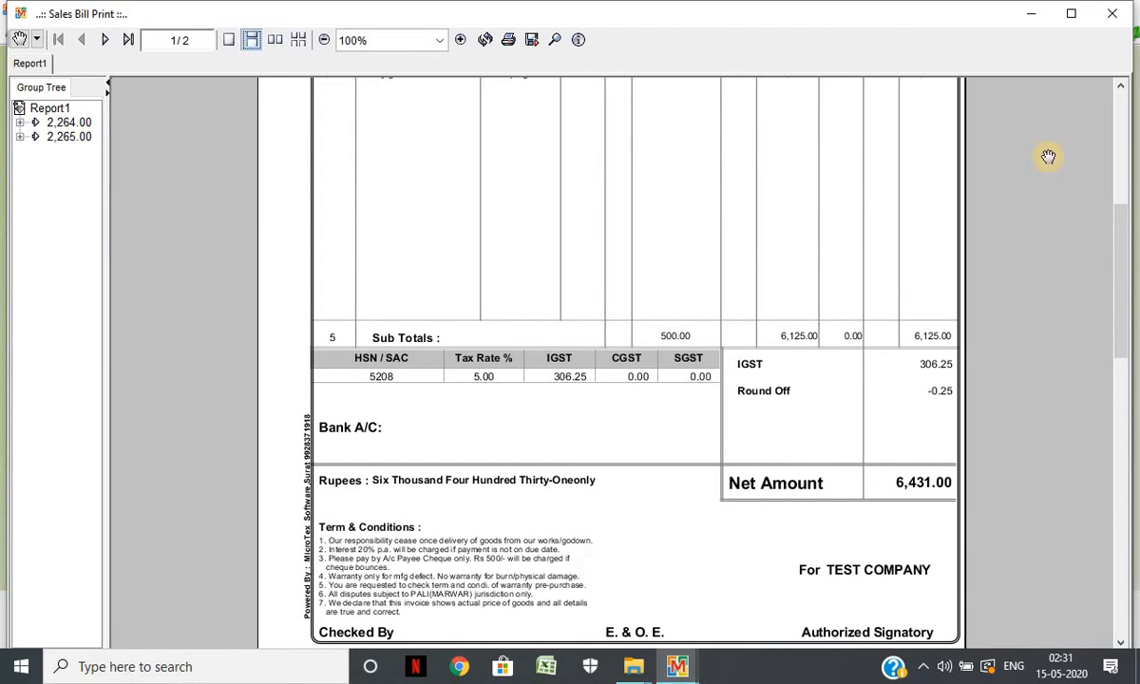
pyautogui.click(1112, 13)
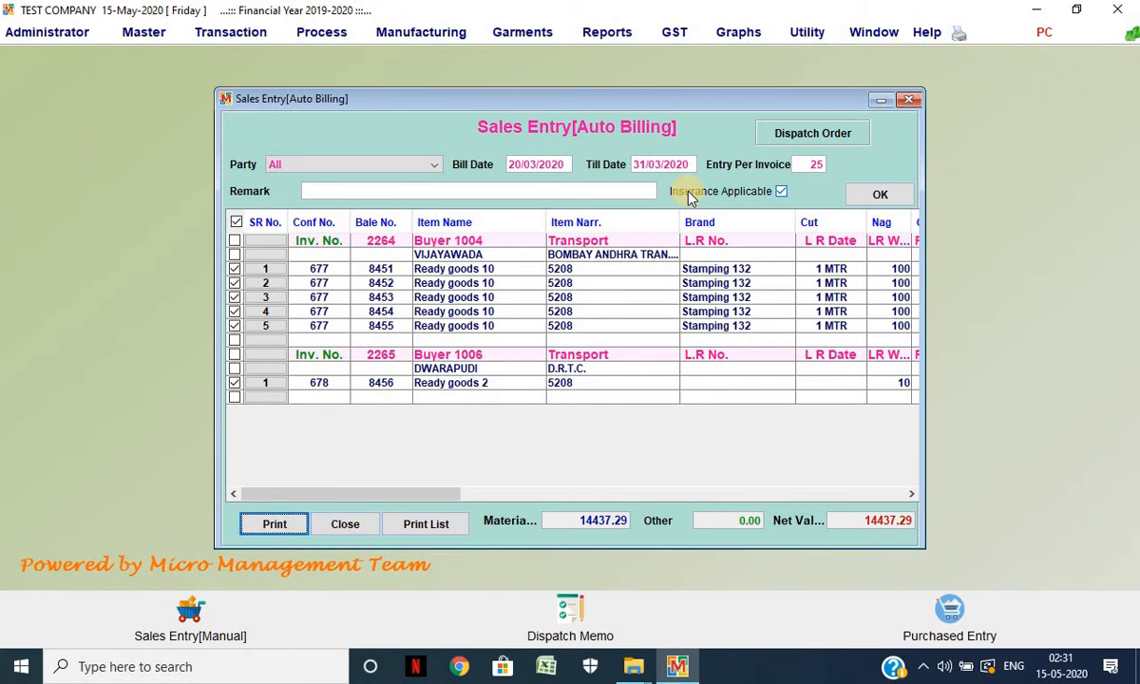
pyautogui.click(914, 102)
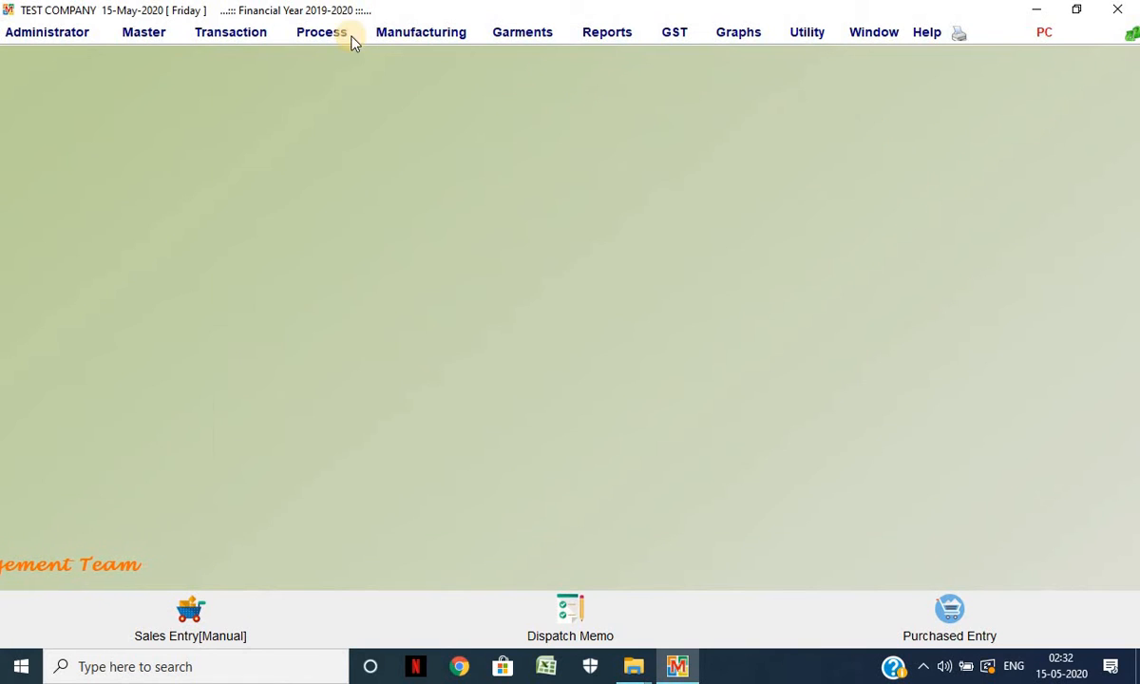
# Step: Go to the last saved invoice, for Buyer 1006, in Sales Entry[Manual] and delete it
pyautogui.click(219, 34)
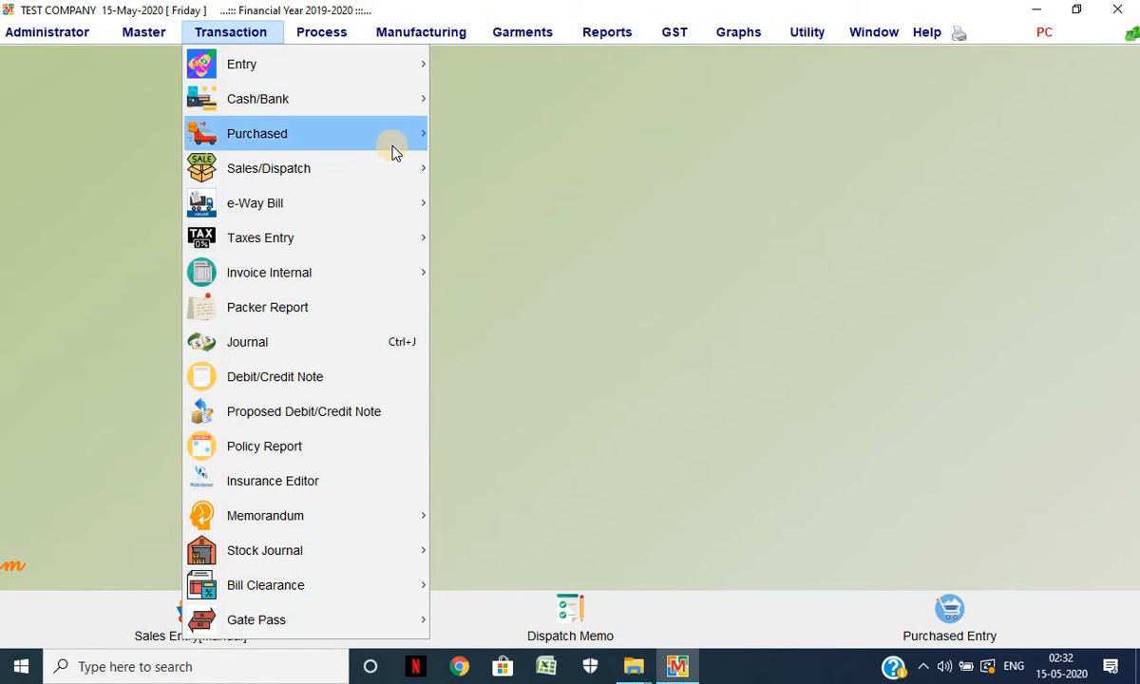
pyautogui.moveTo(380, 168)
pyautogui.moveTo(676, 237)
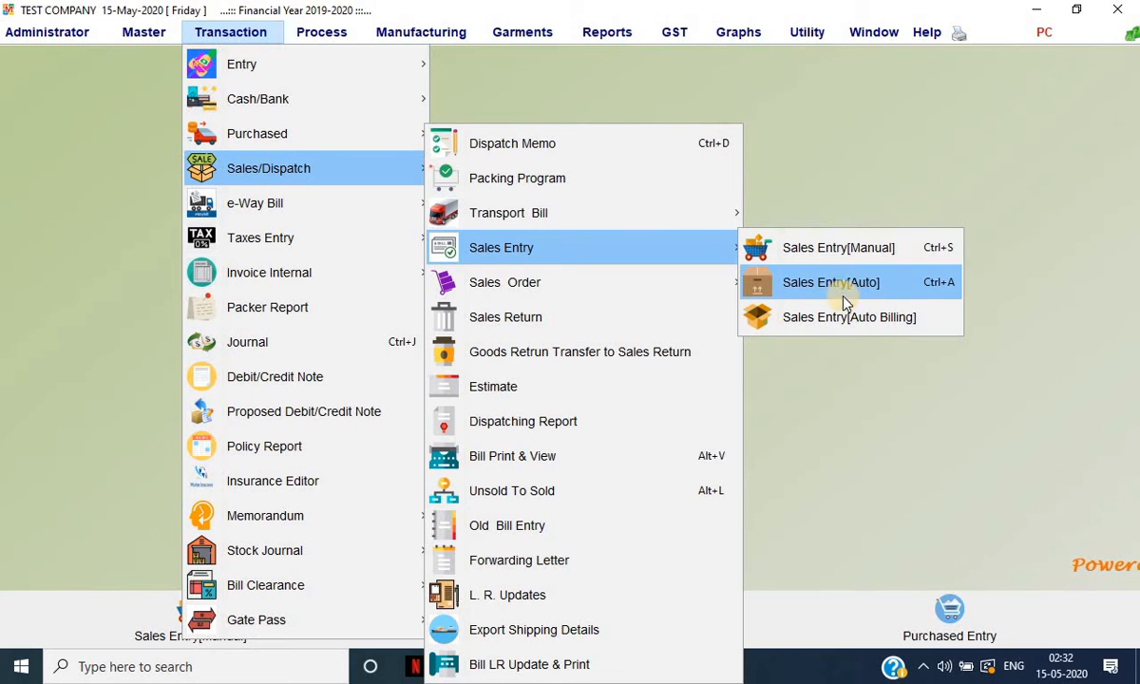
pyautogui.click(837, 282)
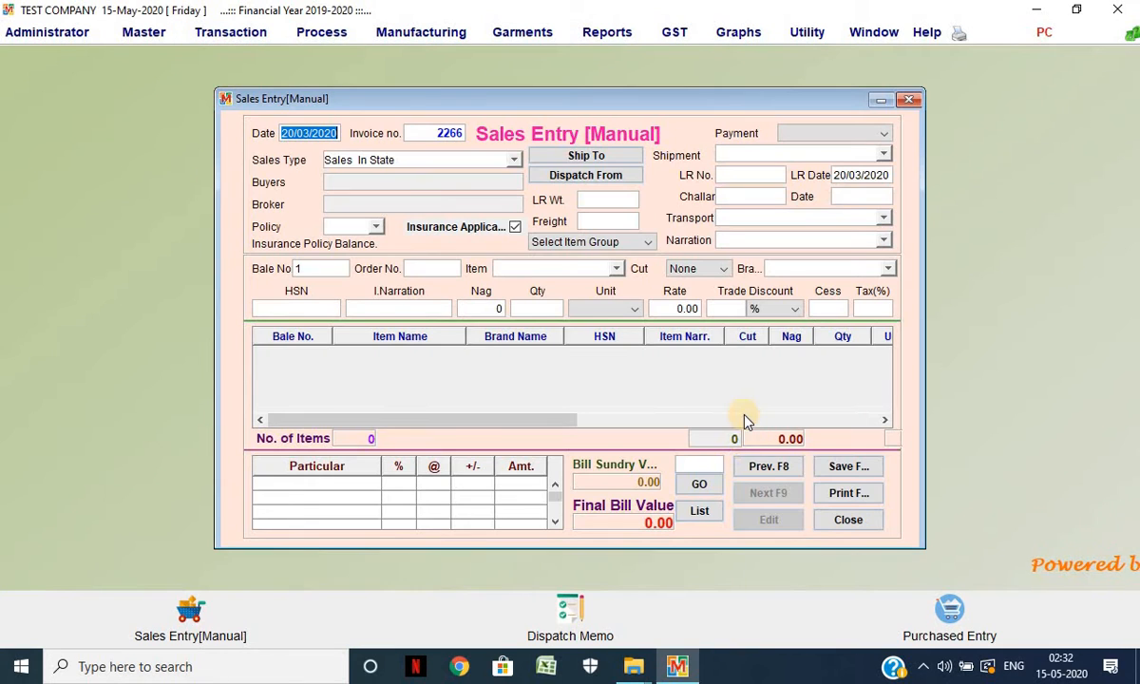
pyautogui.click(766, 465)
pyautogui.click(843, 501)
pyautogui.press('Return')
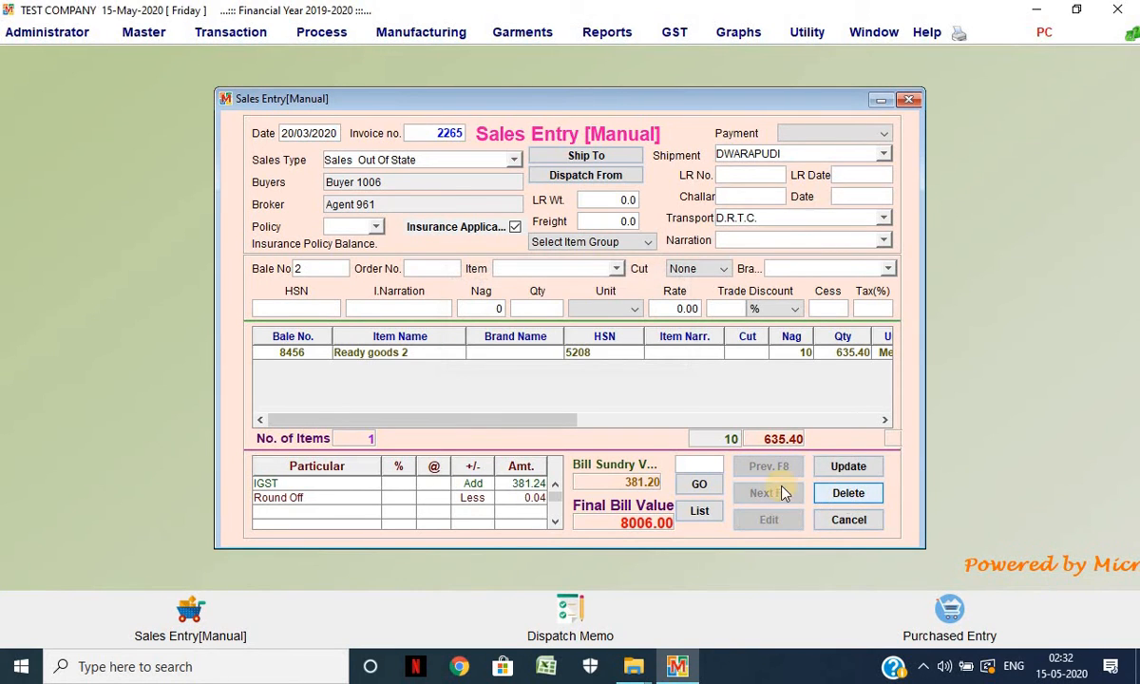
pyautogui.press('Return')
# Step: Go to the previous invoice, for Buyer 1004, delete it and close the sales entry form
pyautogui.click(764, 473)
pyautogui.click(794, 525)
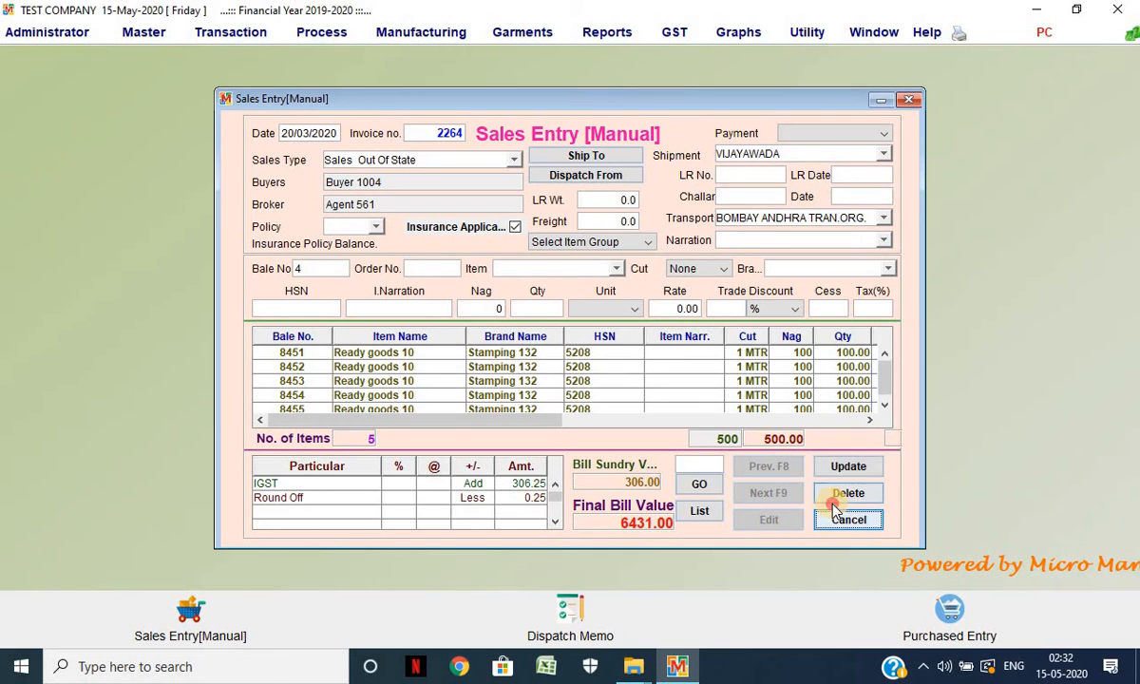
pyautogui.click(841, 493)
pyautogui.press('Return')
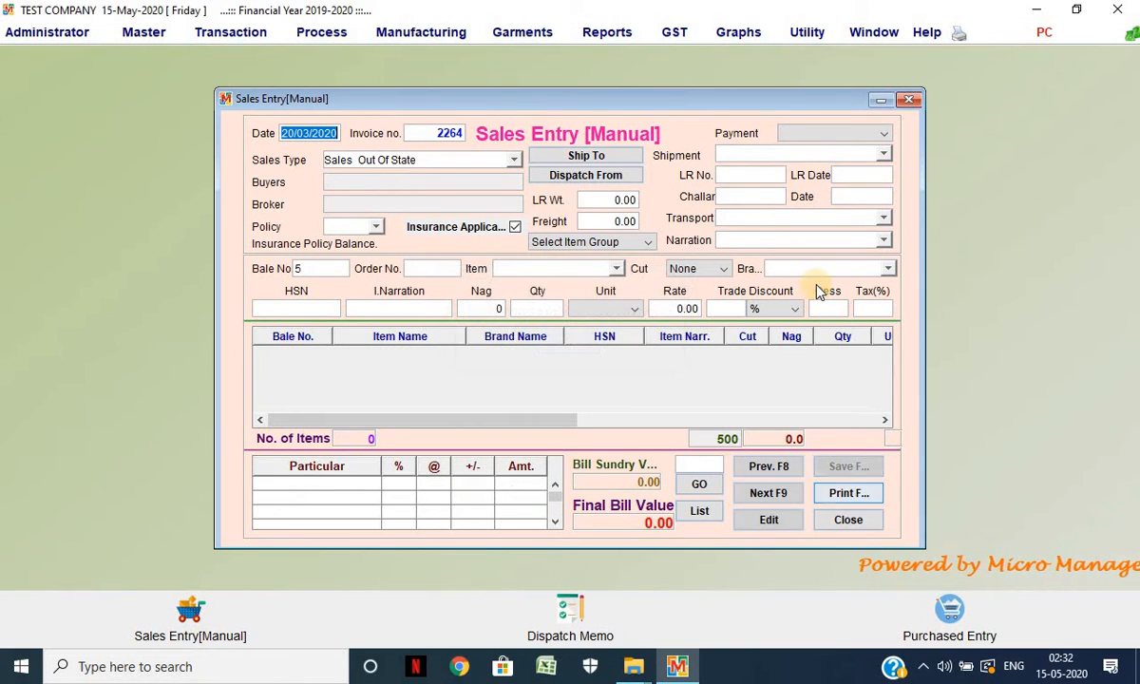
pyautogui.click(909, 99)
# Step: Open Sales Entry[Auto] and load dispatch slip 8451 for billing, keeping the sales type Sales Out Of State
pyautogui.click(207, 42)
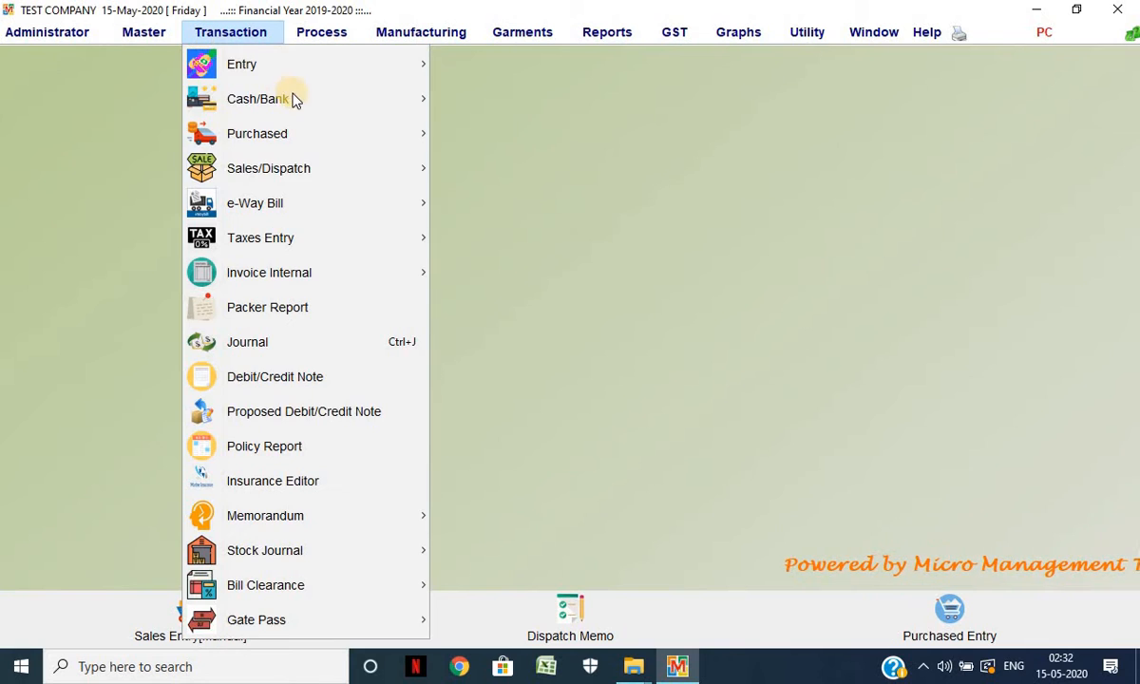
pyautogui.moveTo(352, 168)
pyautogui.moveTo(641, 247)
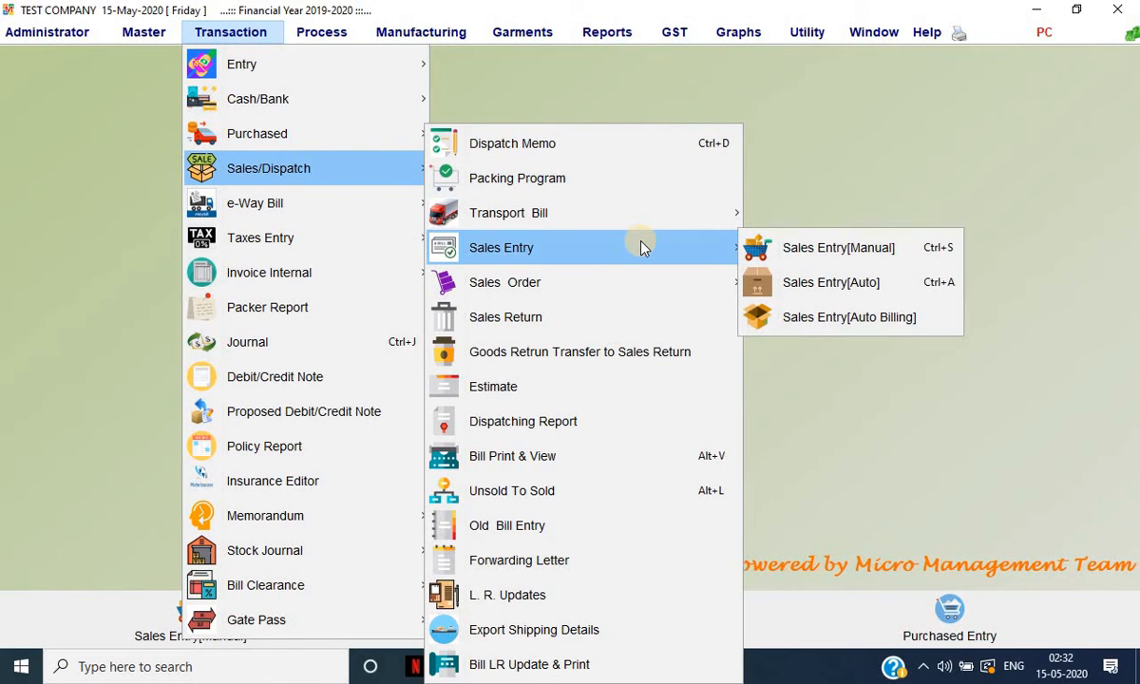
pyautogui.click(825, 283)
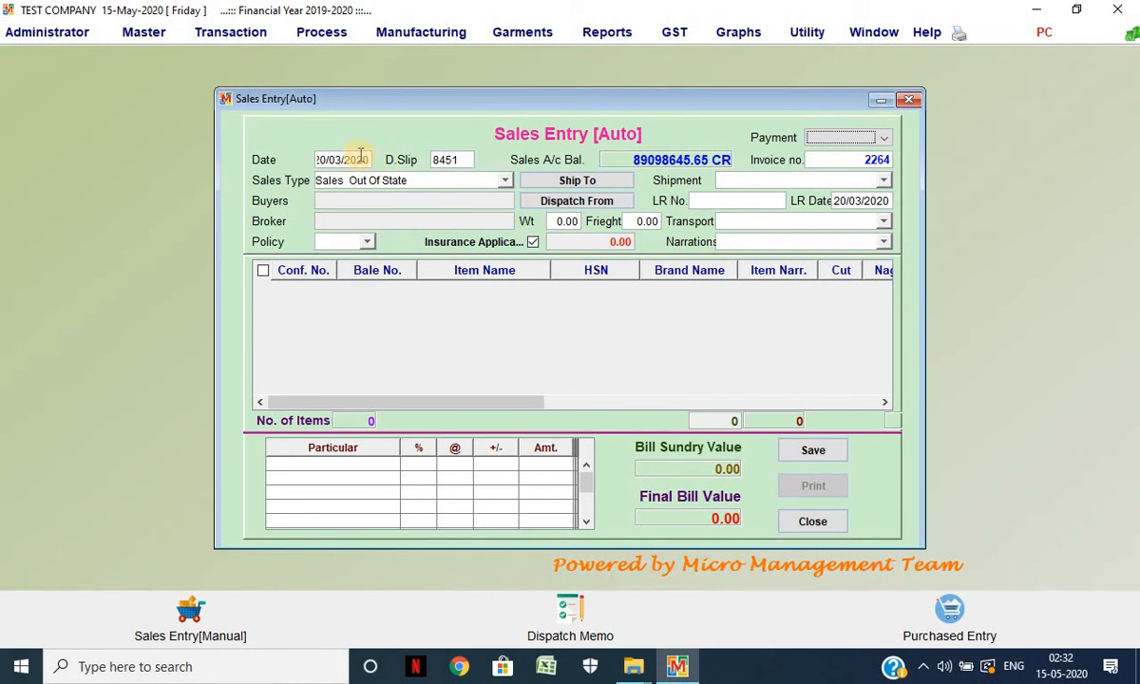
pyautogui.press('Return')
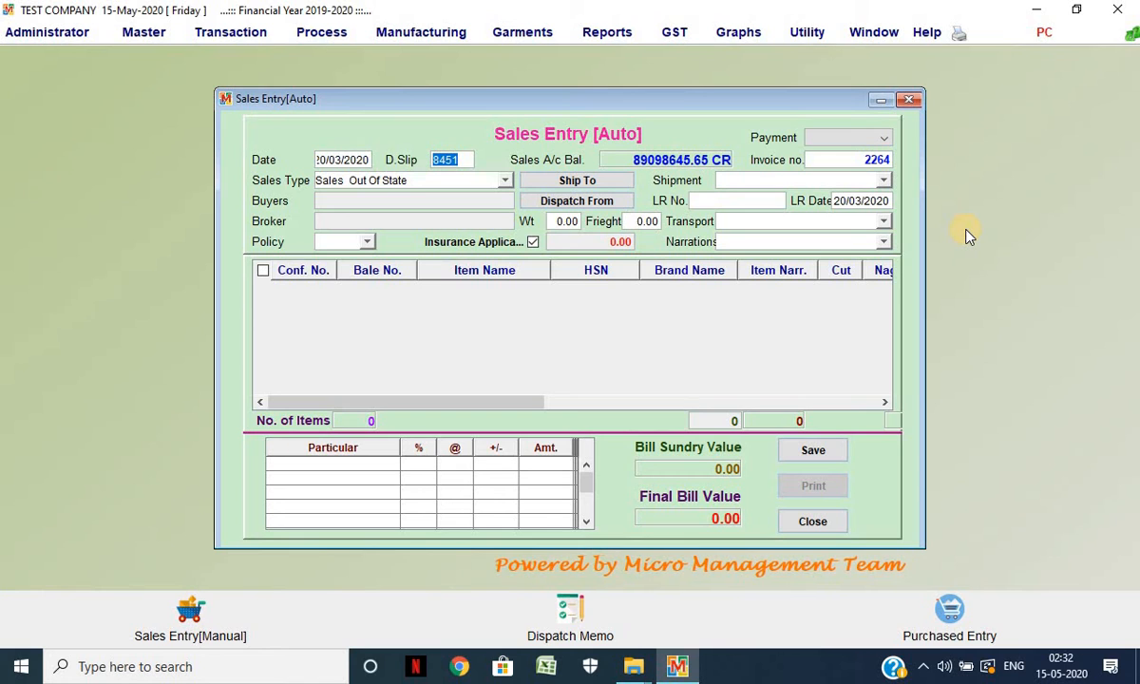
pyautogui.press('Return')
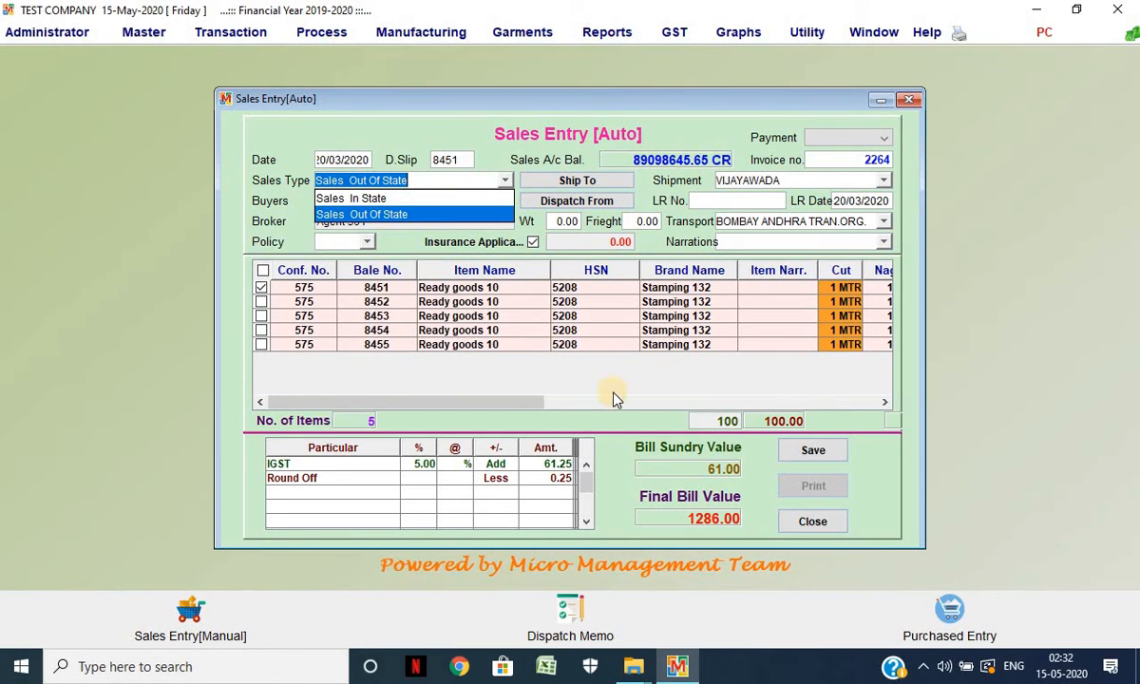
pyautogui.click(519, 403)
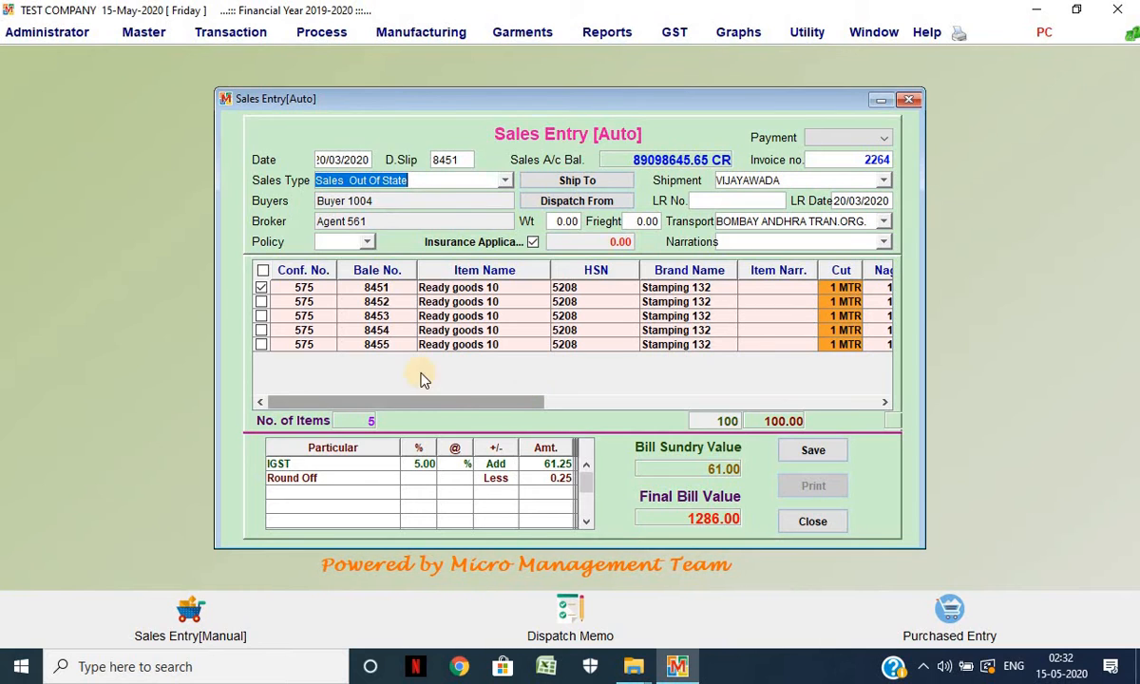
# Step: Include bales 8452, 8453, 8454 and 8455 in the Buyer 1004 bill and save it
pyautogui.click(262, 302)
pyautogui.click(261, 317)
pyautogui.click(262, 330)
pyautogui.click(261, 344)
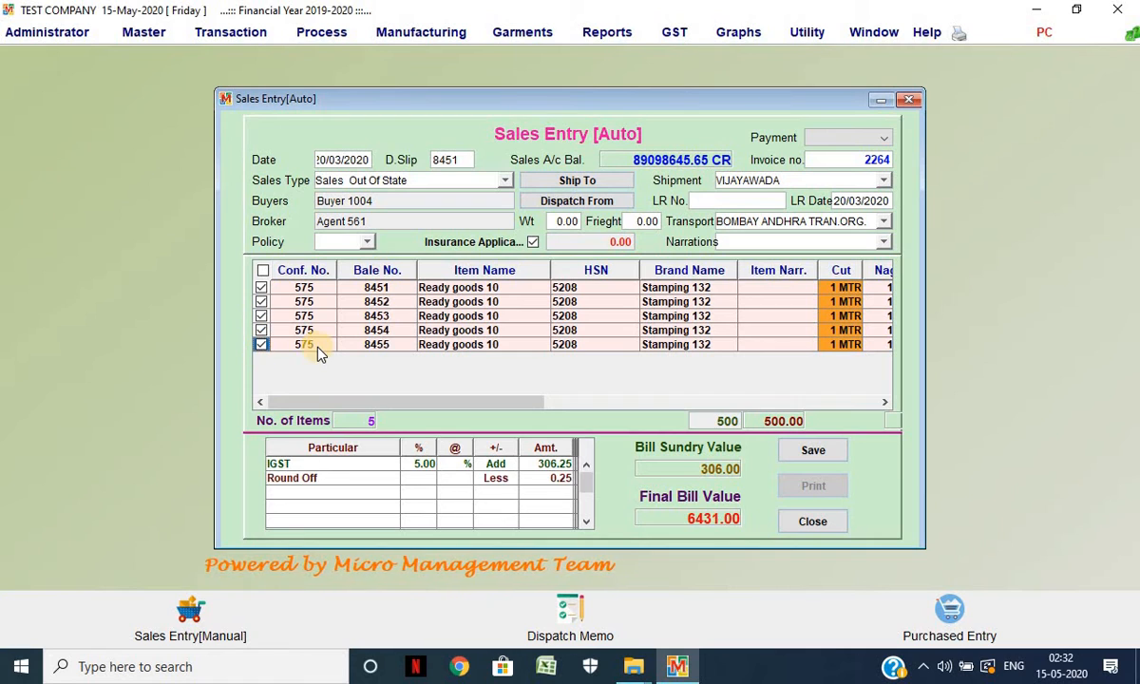
pyautogui.click(813, 450)
pyautogui.click(559, 355)
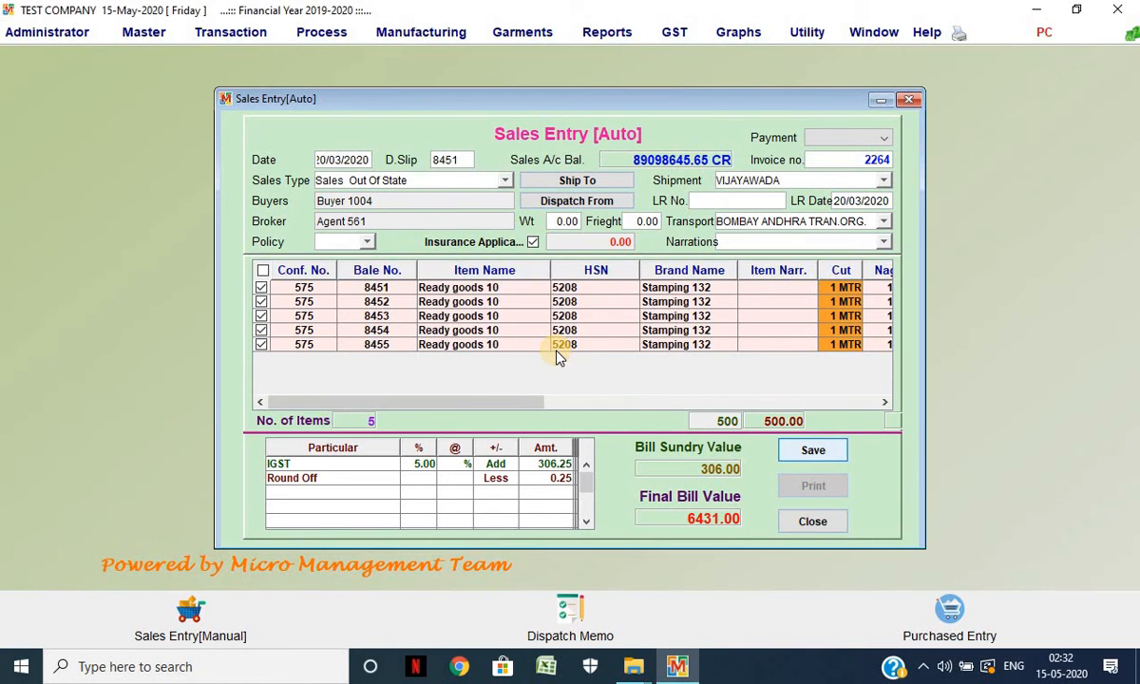
pyautogui.click(554, 346)
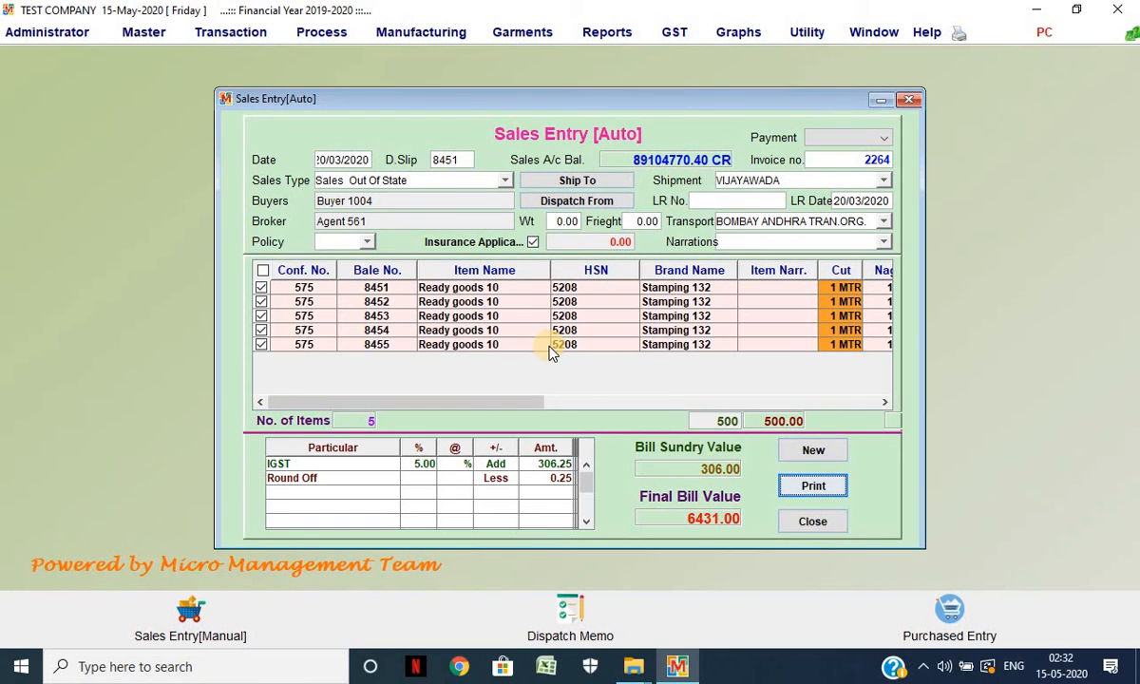
# Step: Start a new automatic sales entry, load dispatch slip 8456 as Sales Out Of State and save the bill
pyautogui.click(838, 459)
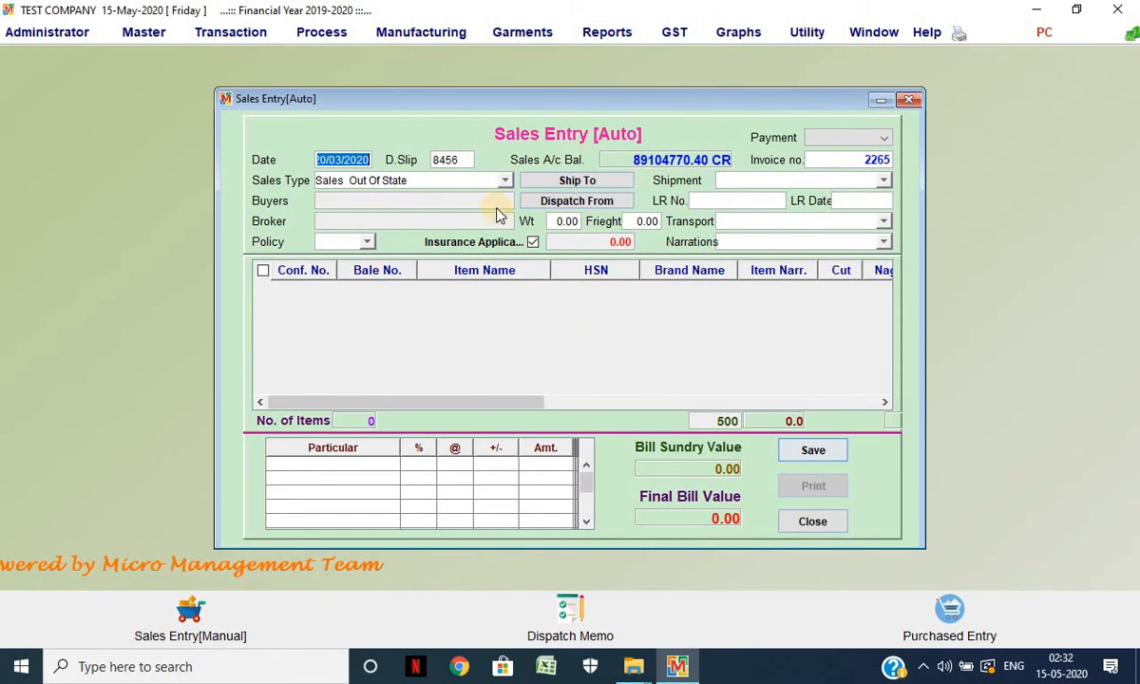
pyautogui.click(467, 162)
pyautogui.press('Return')
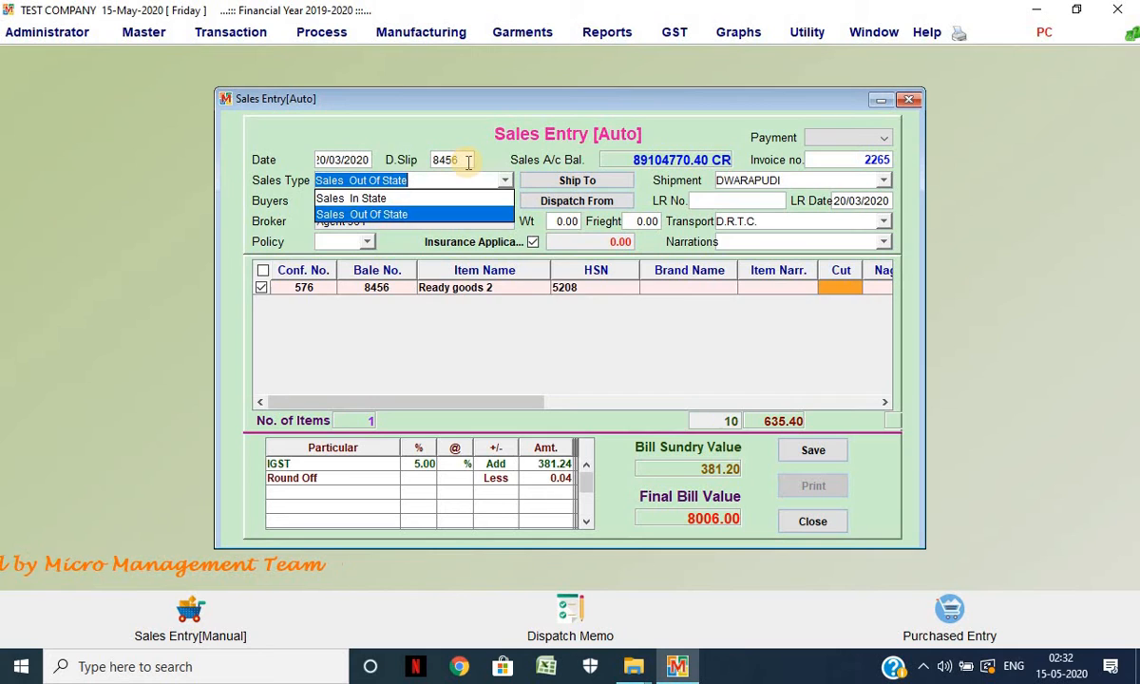
pyautogui.press('Return')
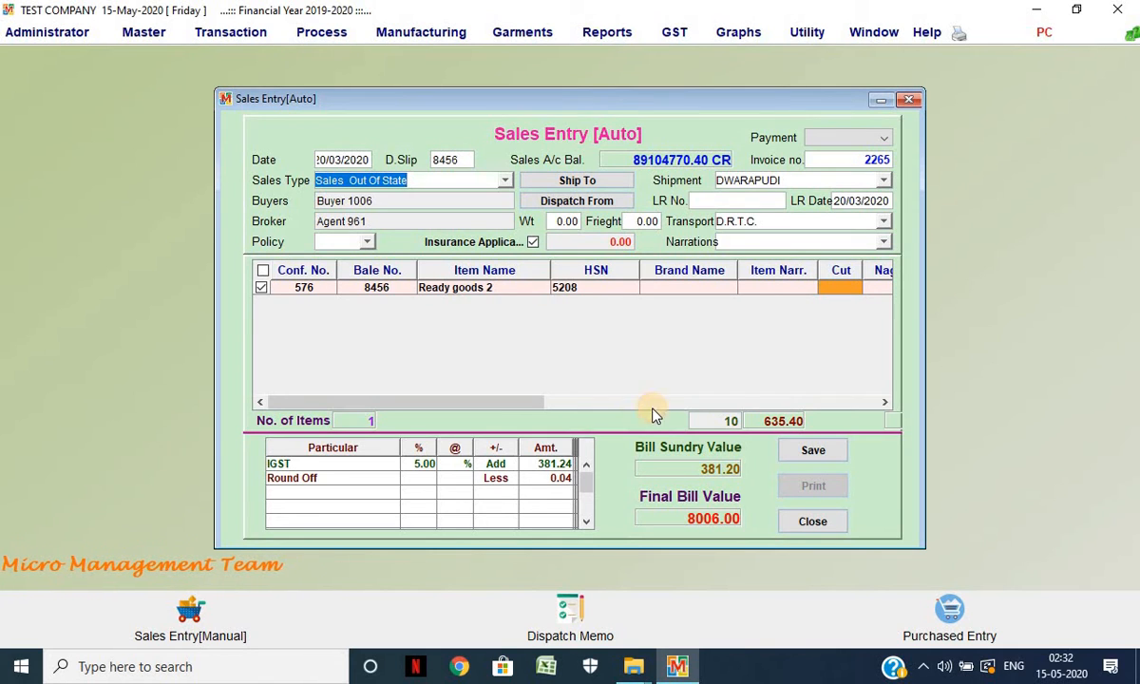
pyautogui.click(812, 450)
pyautogui.click(533, 354)
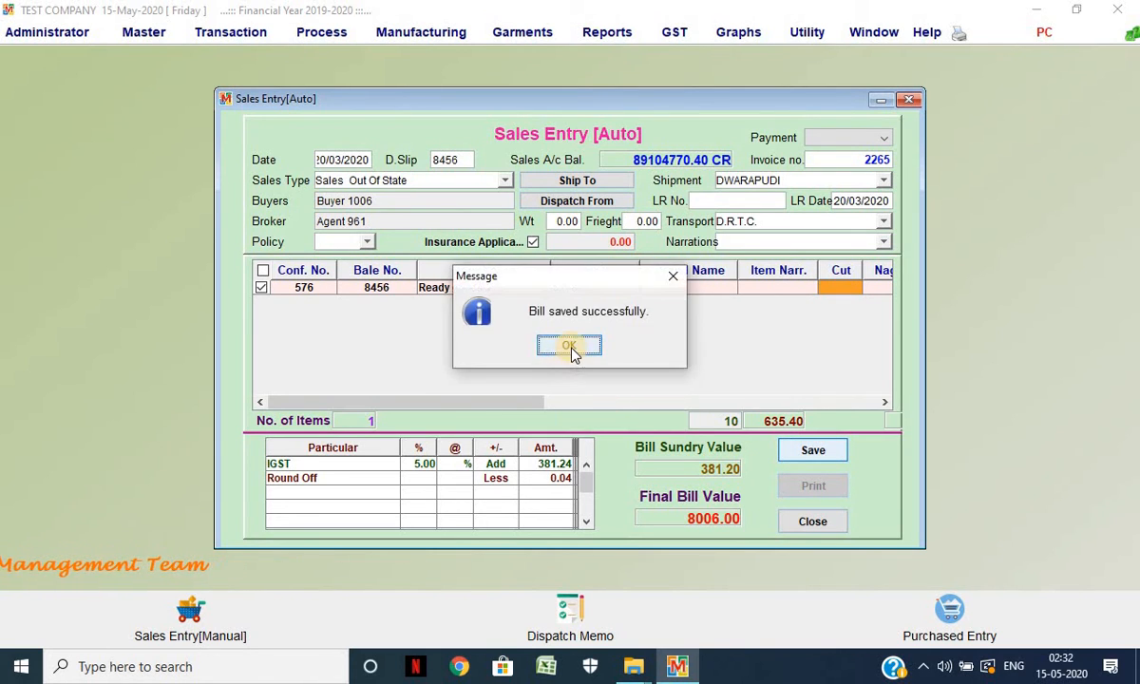
pyautogui.click(569, 346)
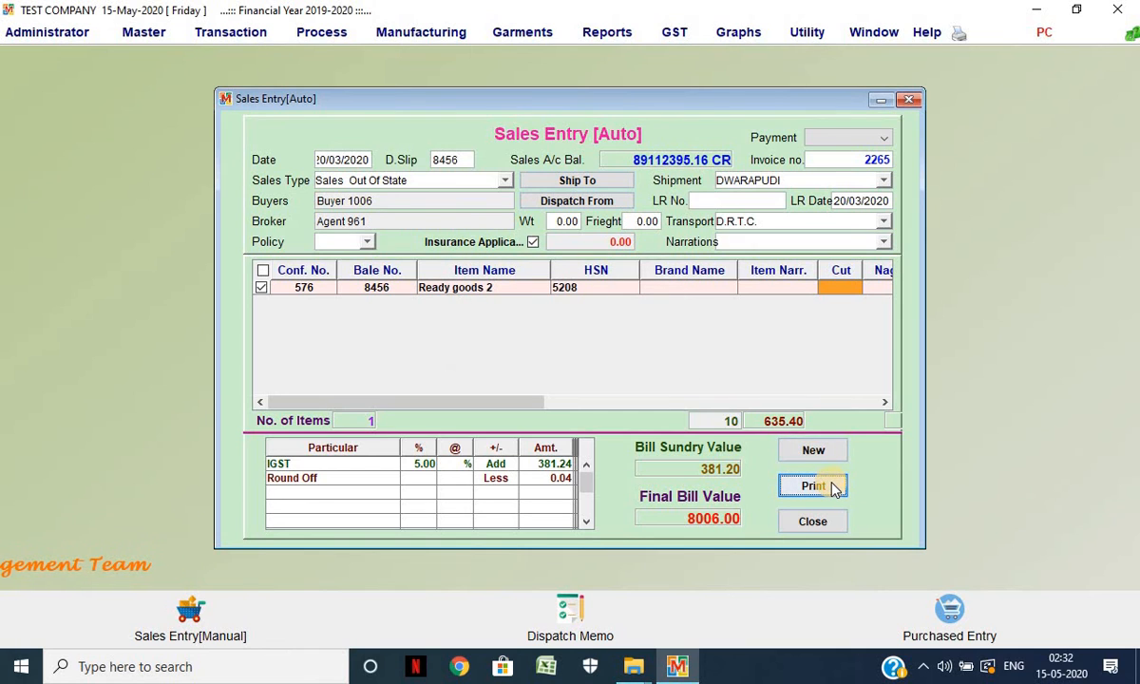
# Step: Preview the original copy of the Buyer 1006 tax invoice, examine its item line and totals, and leave the preview
pyautogui.click(834, 484)
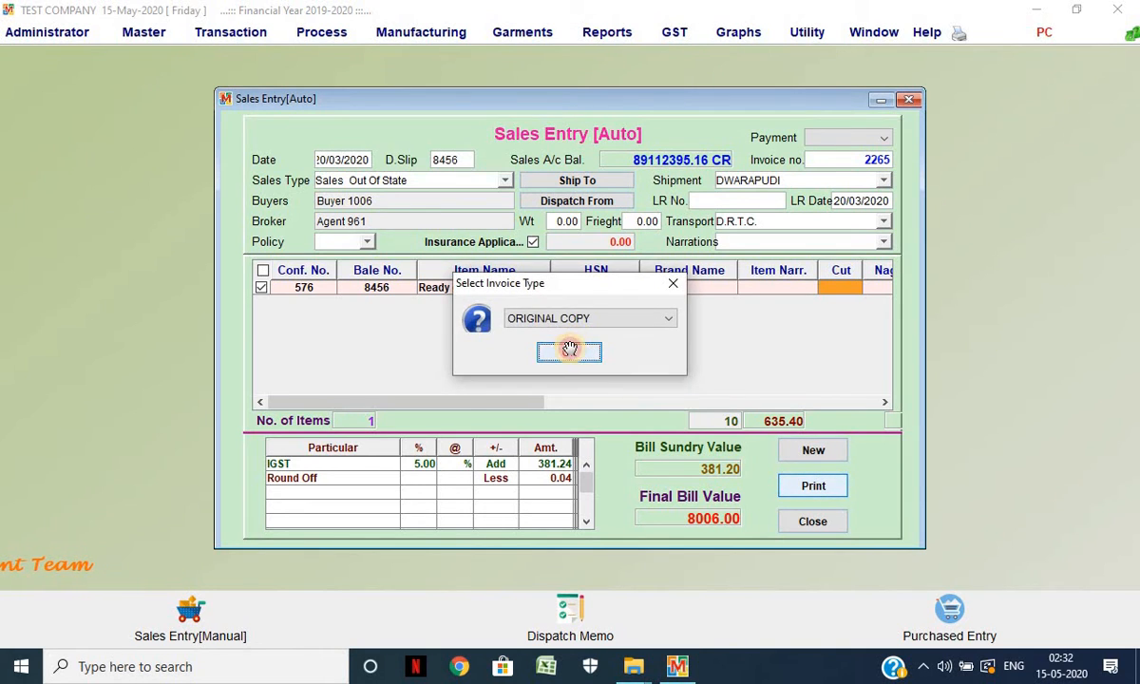
pyautogui.click(570, 351)
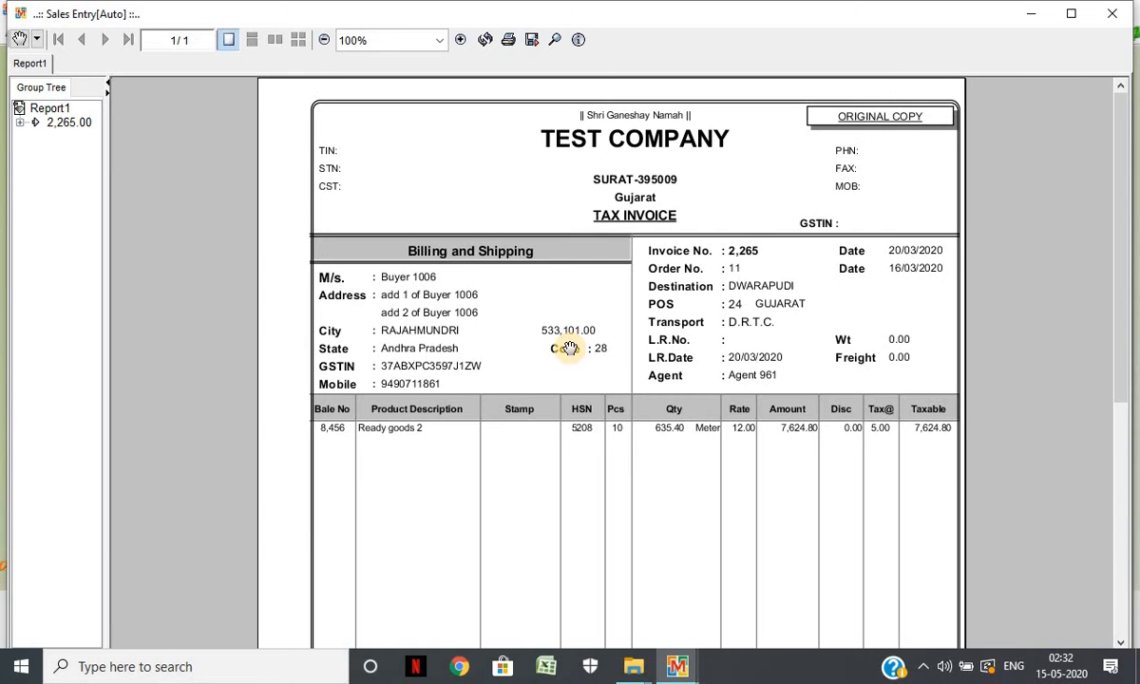
pyautogui.scroll(-5, 779, 271)
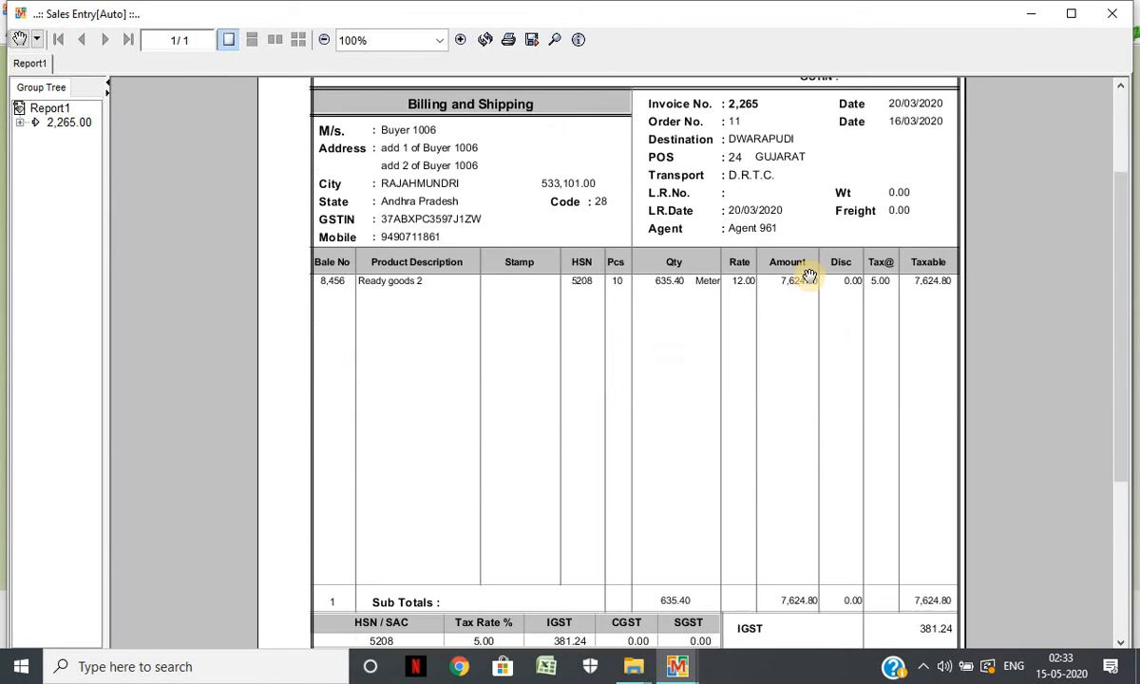
pyautogui.click(1032, 14)
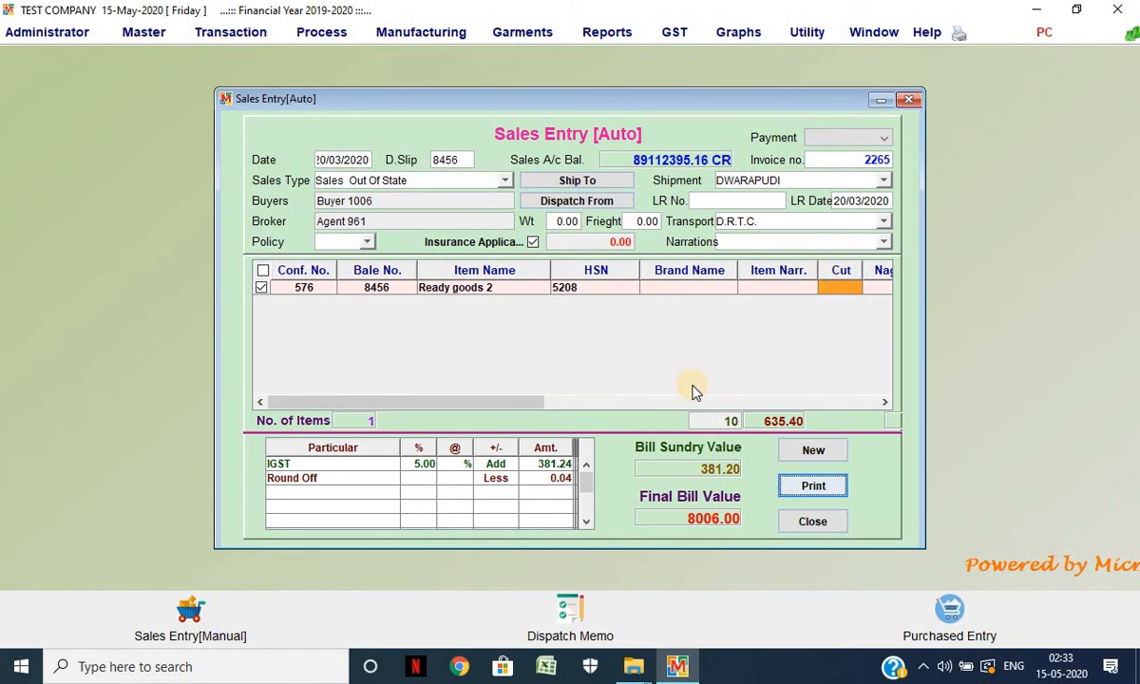
# Step: Examine the editable rate, discount and discount type fields of the bale 8456 line, and close the sales entry form
pyautogui.click(623, 402)
pyautogui.moveTo(601, 405); pyautogui.dragTo(571, 406)
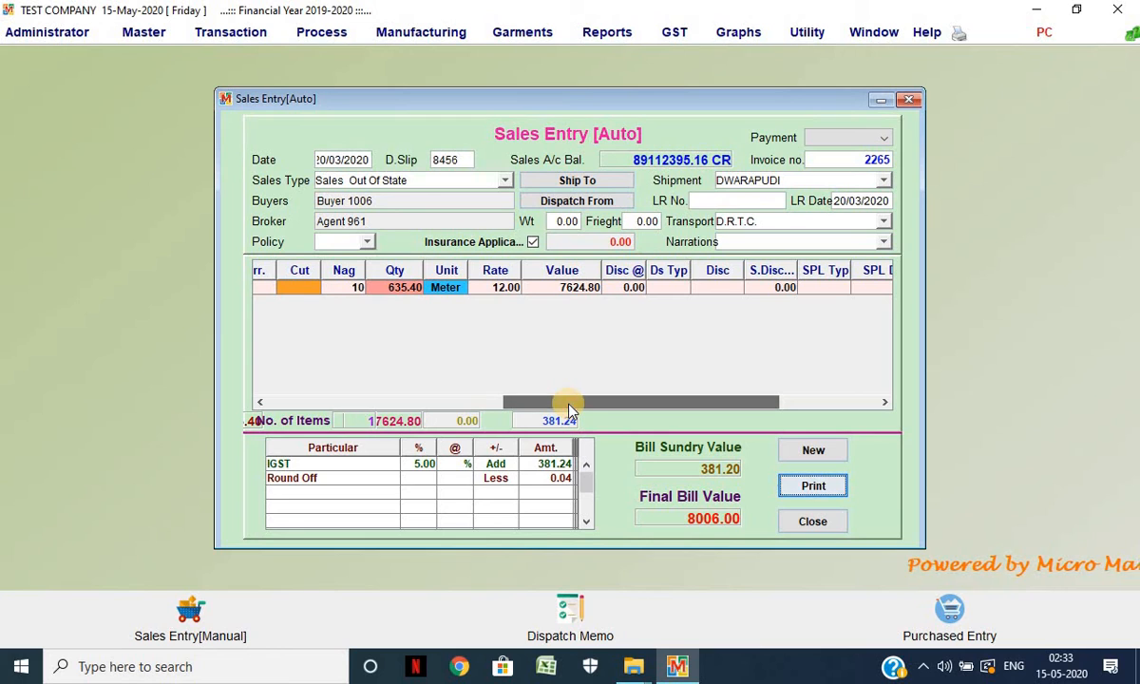
pyautogui.click(488, 291)
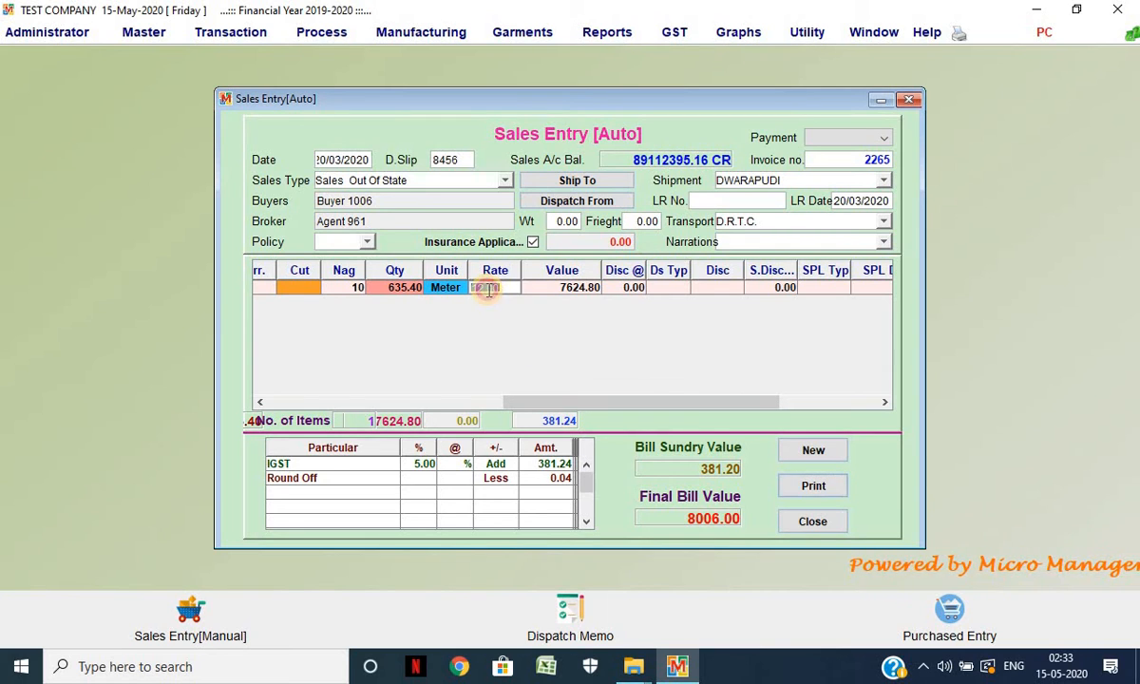
pyautogui.click(616, 293)
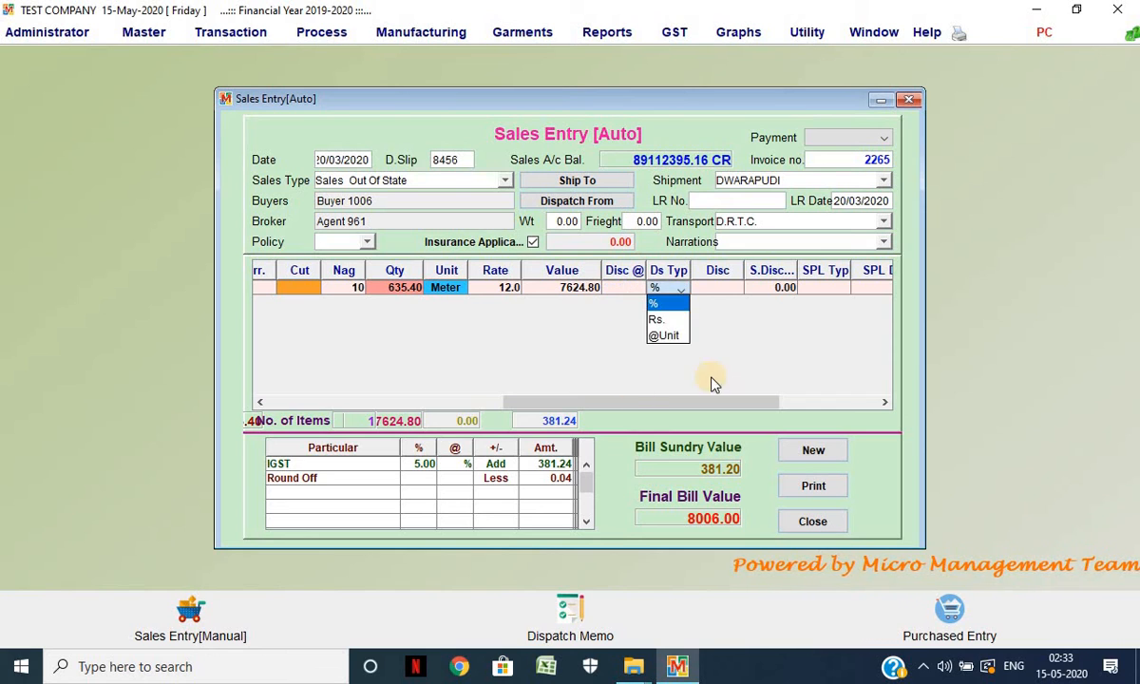
pyautogui.click(850, 319)
pyautogui.click(908, 103)
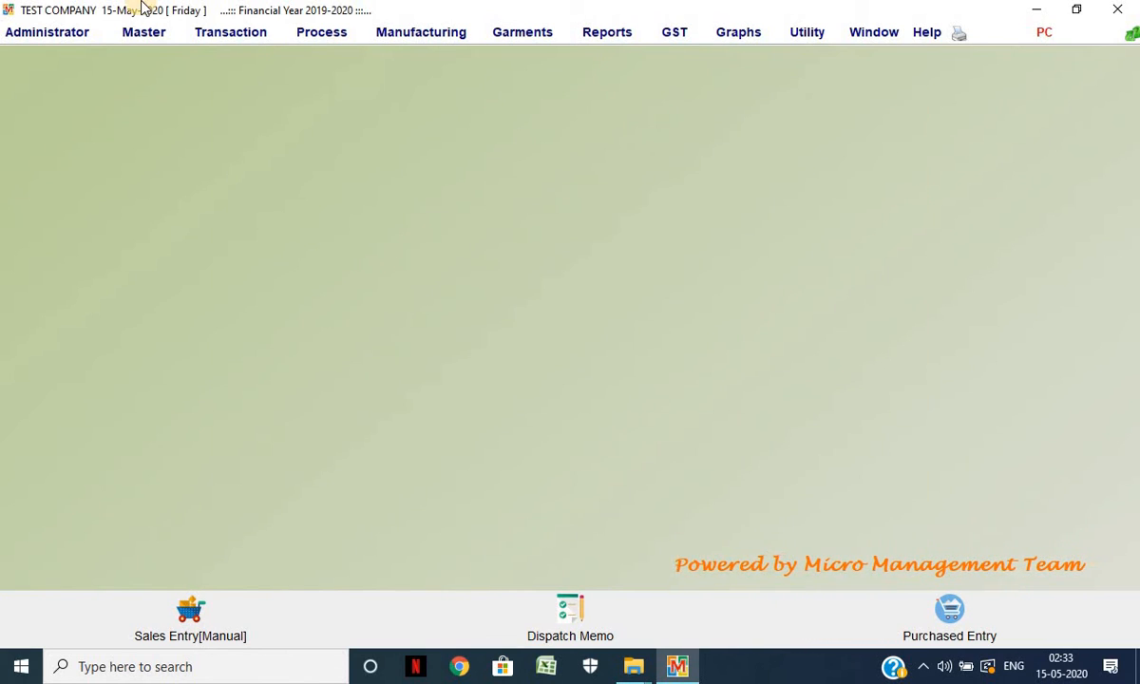
# Step: Open a new dispatch memo without entering a confirmation number and dismiss the warning
pyautogui.click(214, 42)
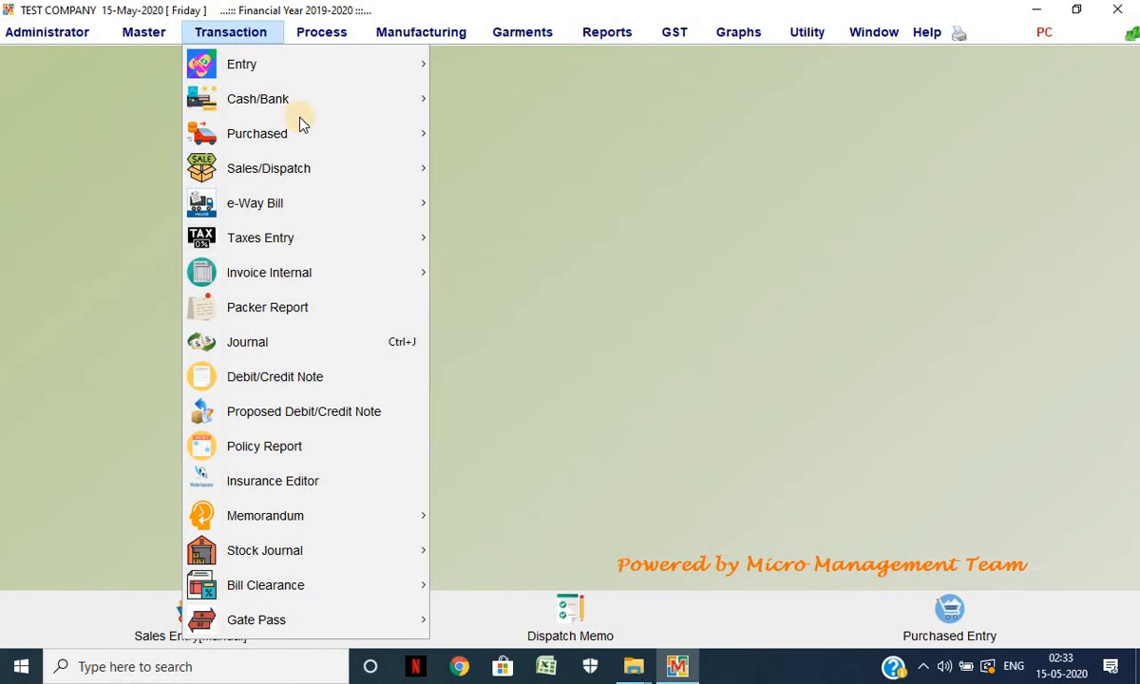
pyautogui.moveTo(364, 161)
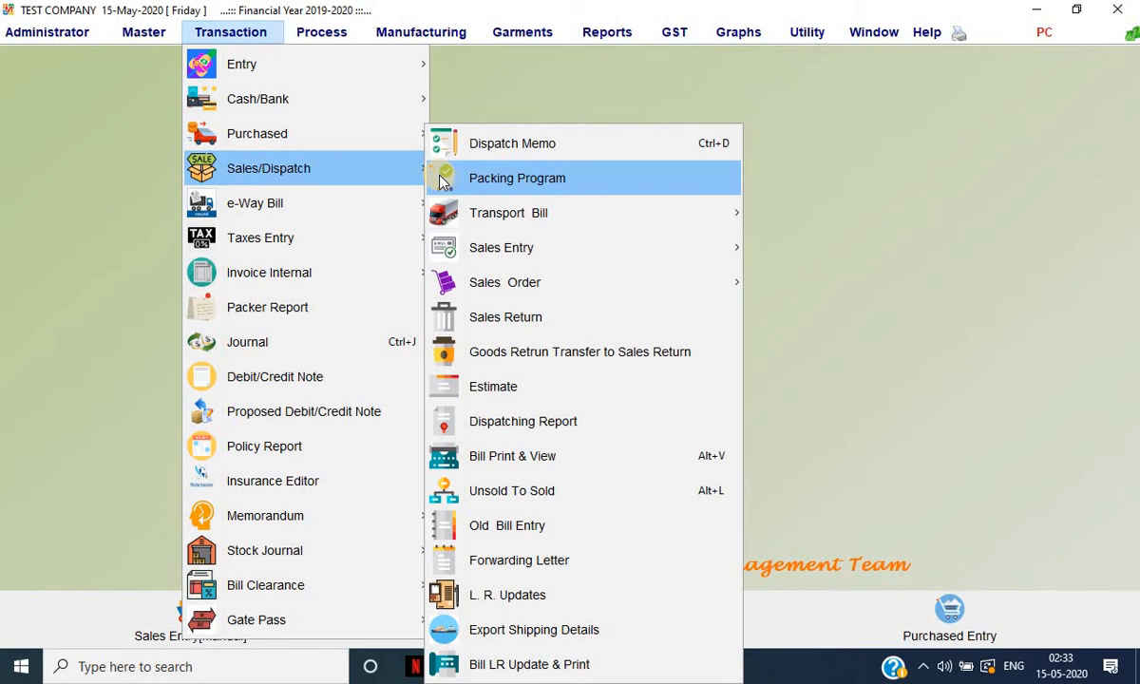
pyautogui.click(510, 155)
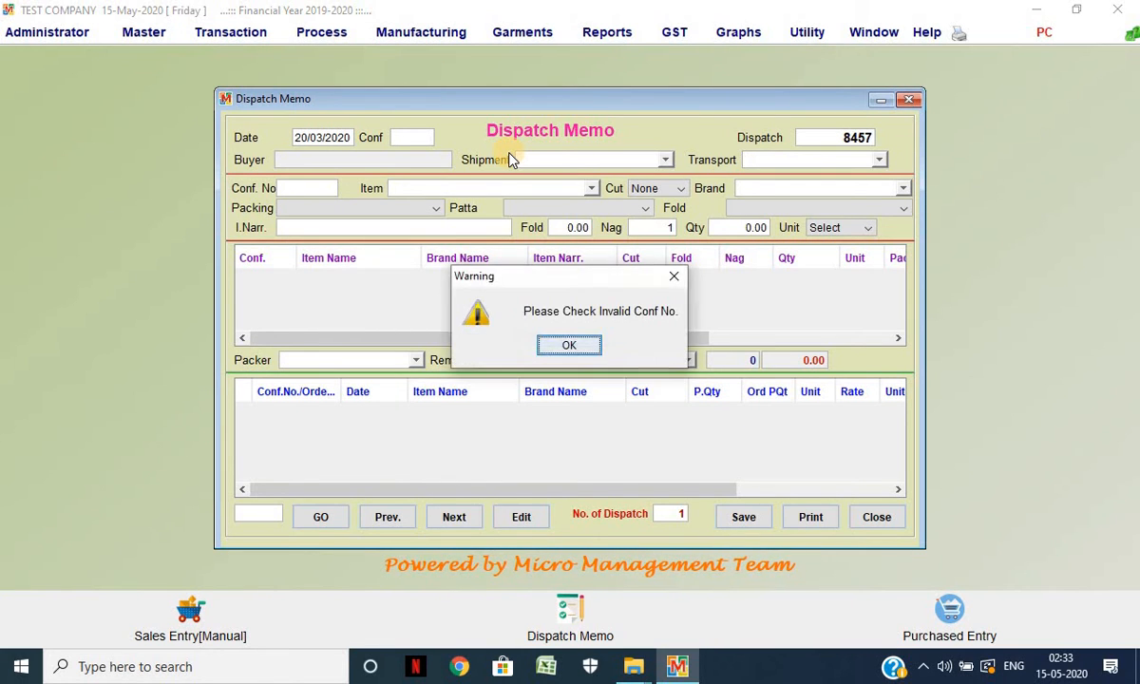
pyautogui.press('Return')
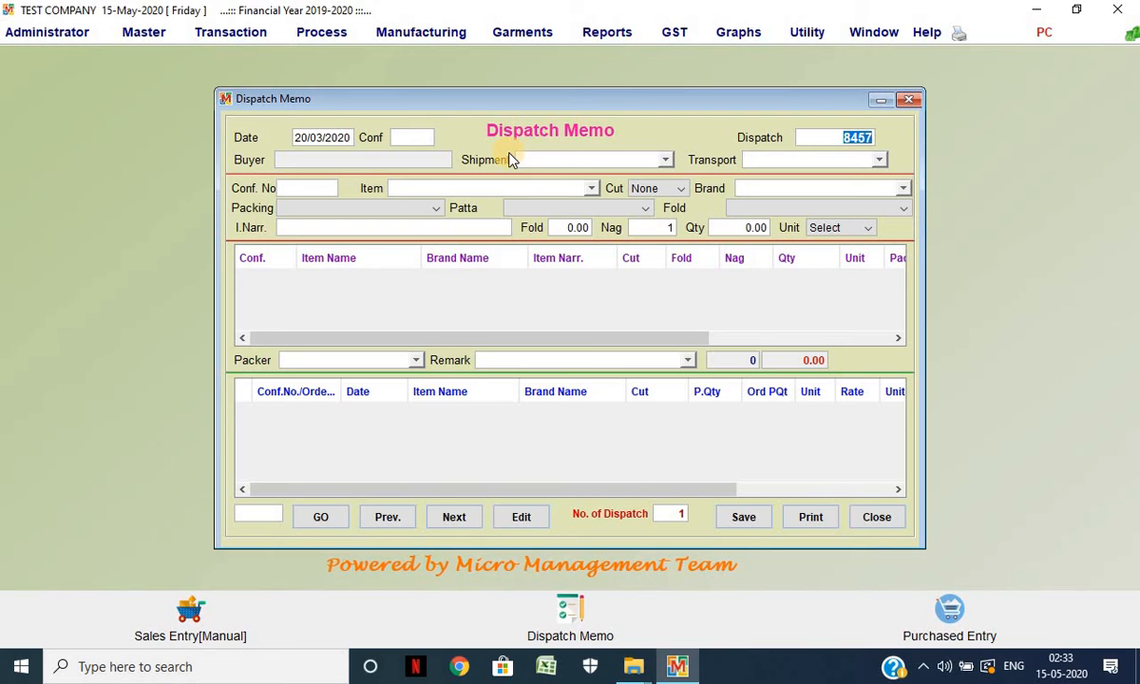
# Step: Search the parties for "buyer", choose Buyer 1012 and accept RAJAHMUNDRI as shipment and D.R.T.C. as transport
pyautogui.press('Return')
pyautogui.write('buyer')
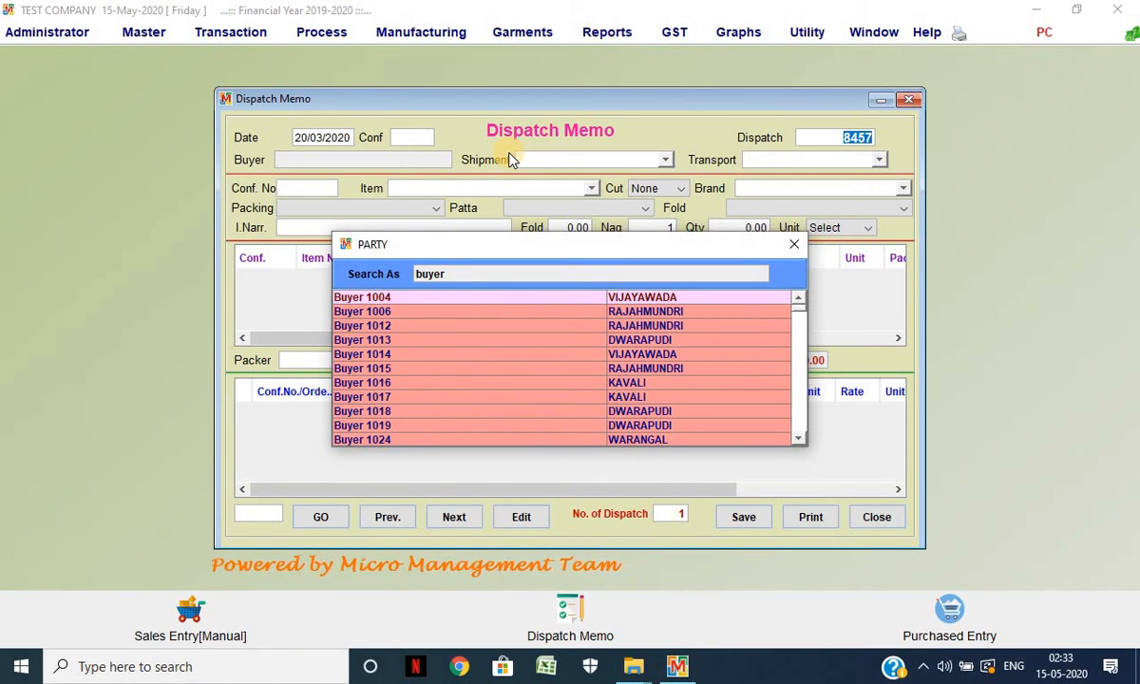
pyautogui.press('Down')
pyautogui.press('Down')
pyautogui.press('Return')
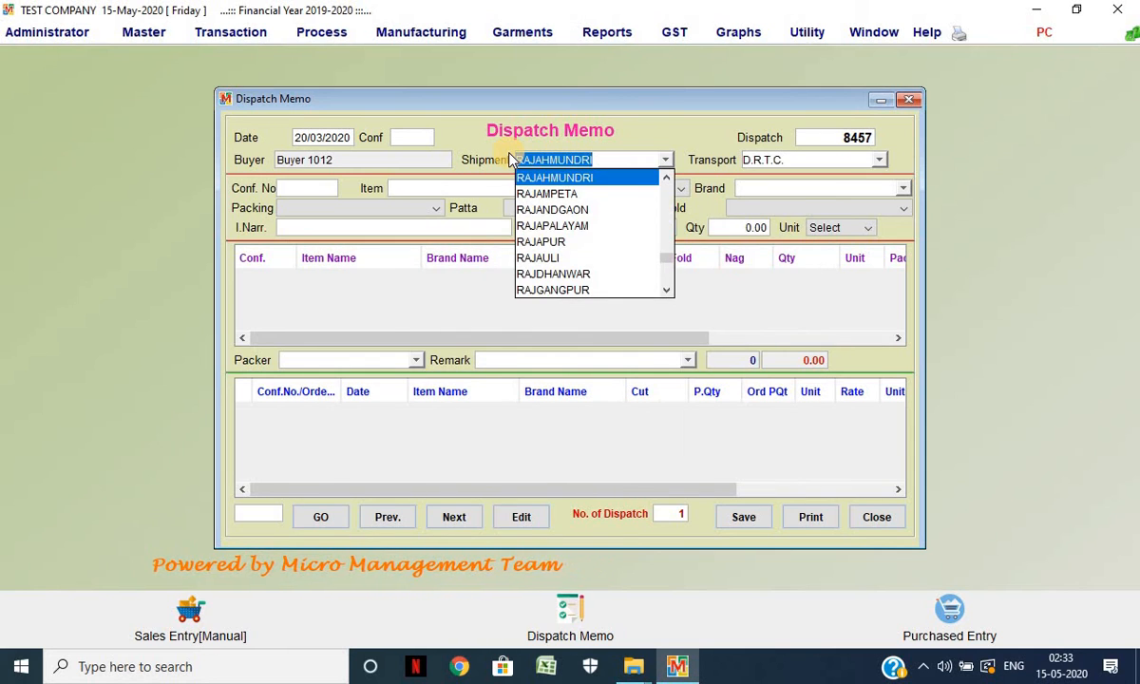
pyautogui.press('Return')
pyautogui.press('Return')
pyautogui.press('Return')
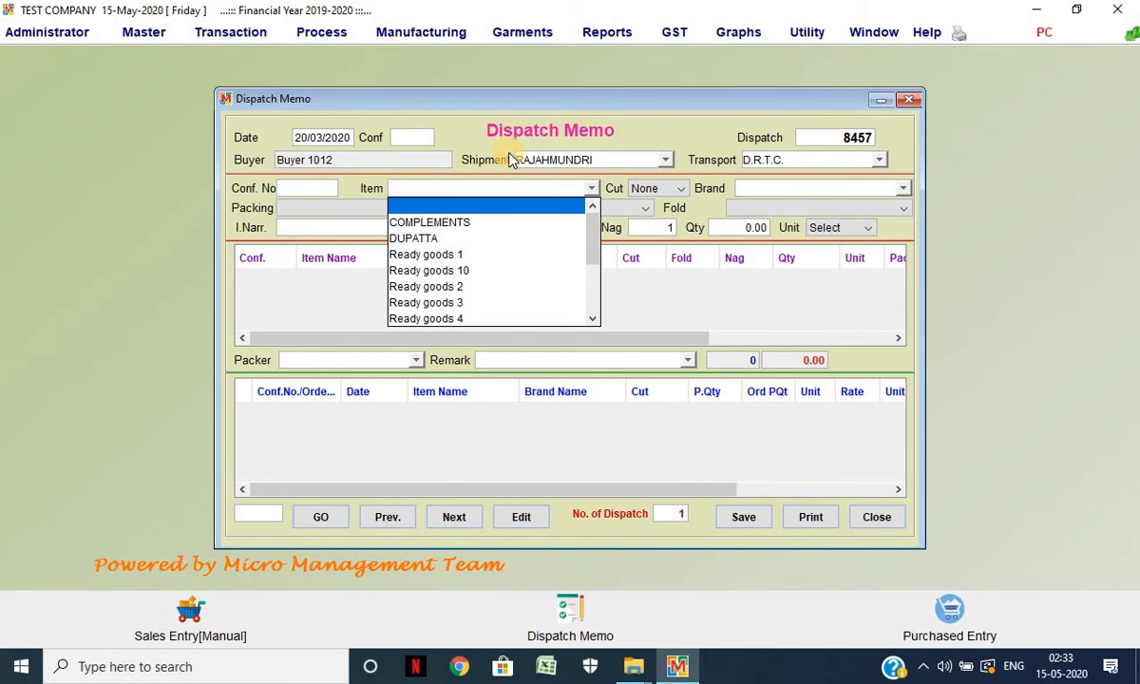
# Step: Set the dispatch item to Ready goods 1 with a 56 MTR cut and the brand Stamping 1
pyautogui.press('Down')
pyautogui.press('Down')
pyautogui.press('Down')
pyautogui.press('Return')
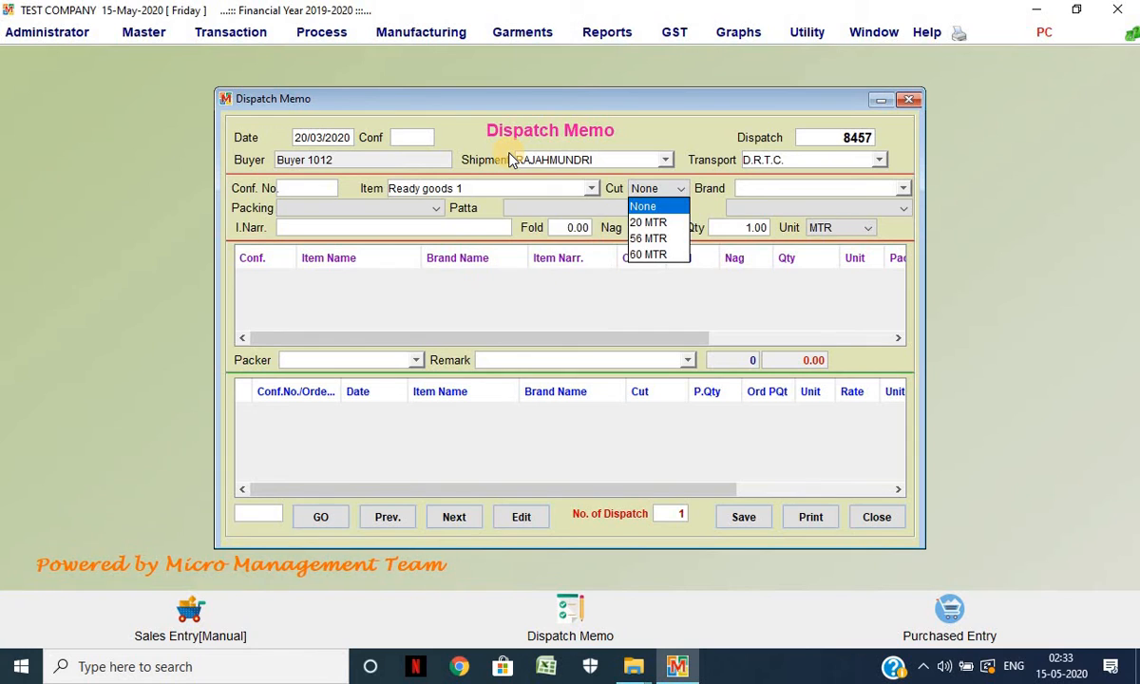
pyautogui.press('Down')
pyautogui.press('Down')
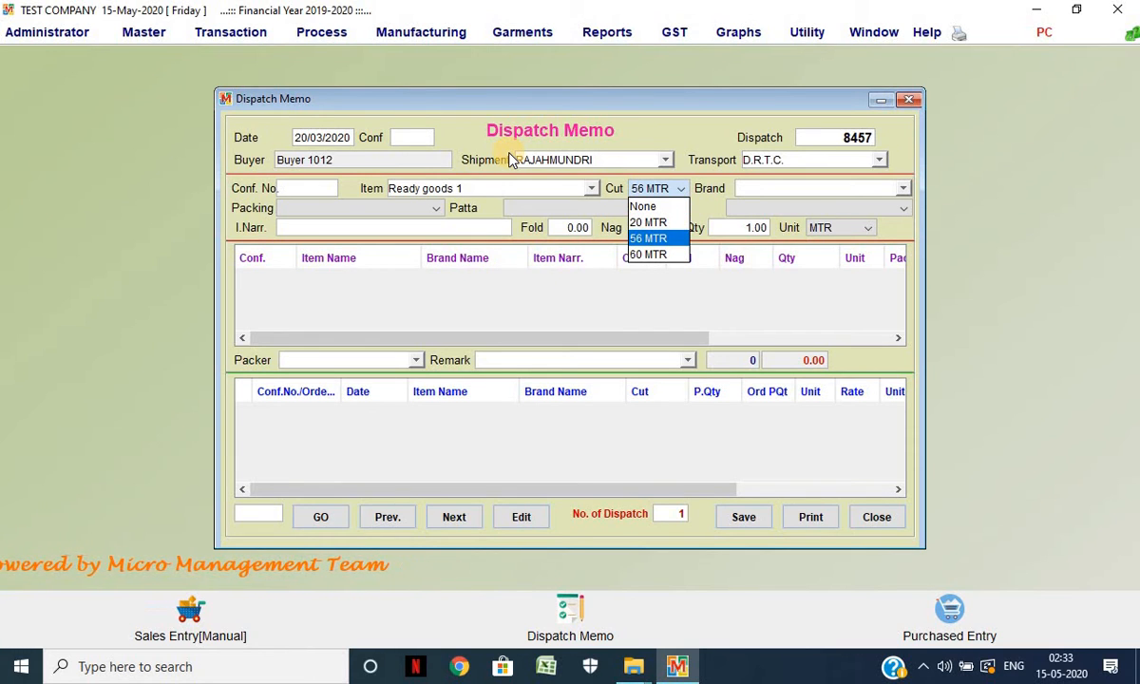
pyautogui.press('Return')
pyautogui.press('Down')
pyautogui.press('Return')
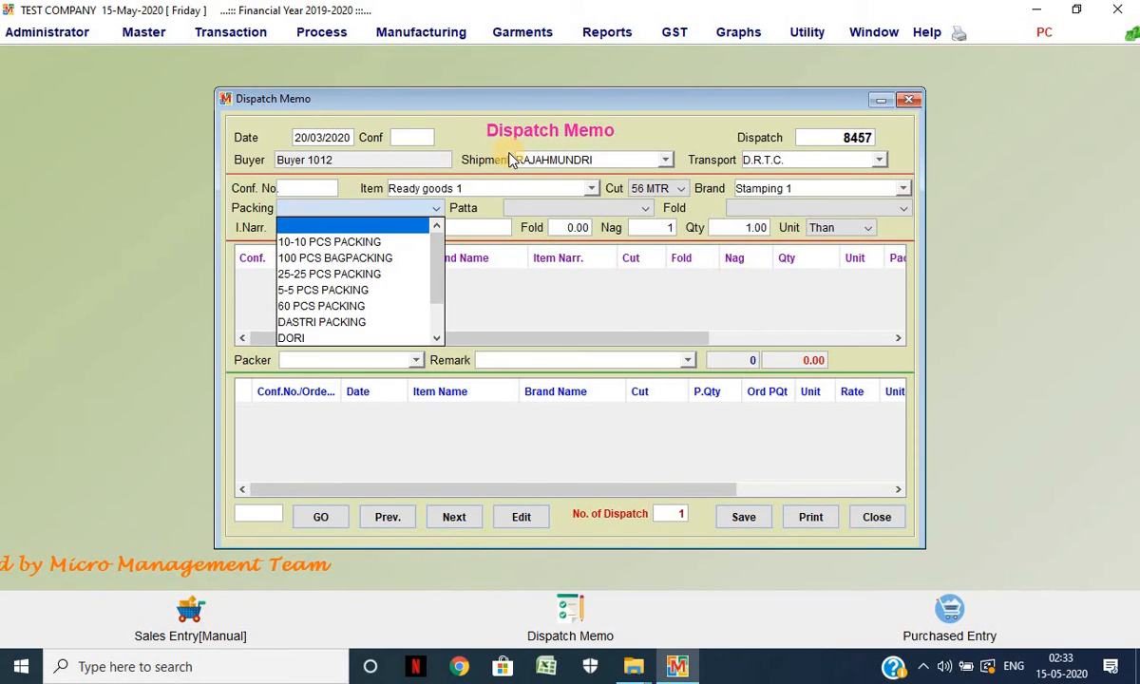
# Step: Review the available packing types for the dispatch item and leave both packing and patta blank
pyautogui.press('Down')
pyautogui.press('Down')
pyautogui.press('Up')
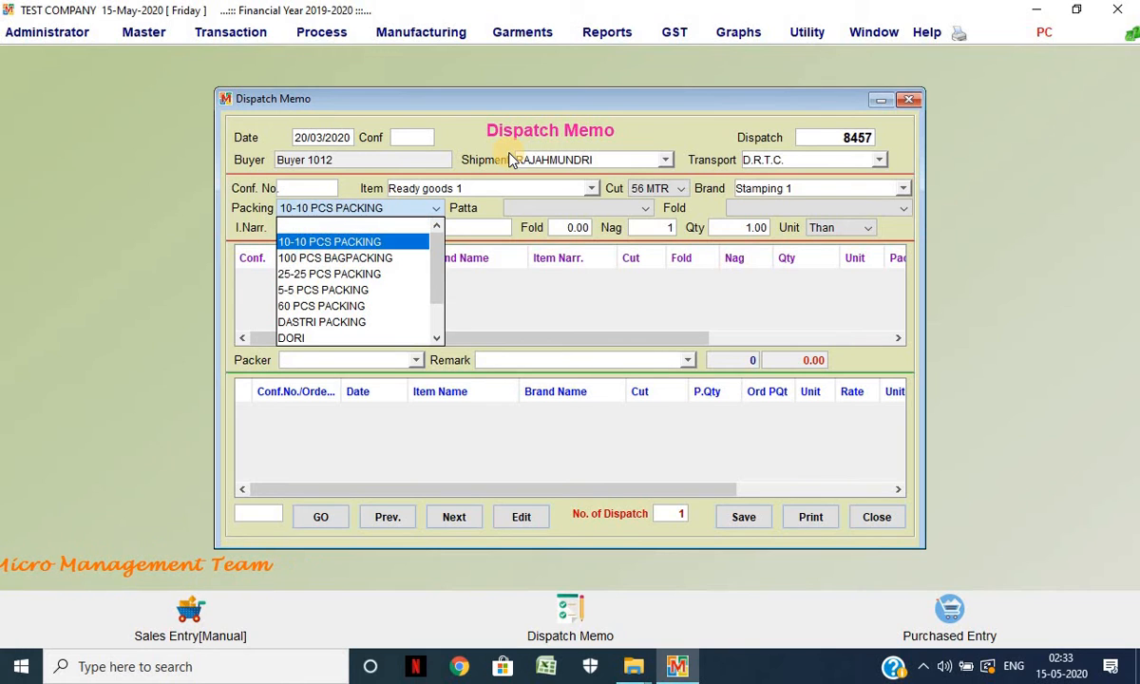
pyautogui.press('Down')
pyautogui.press('Down')
pyautogui.press('Down')
pyautogui.press('Down')
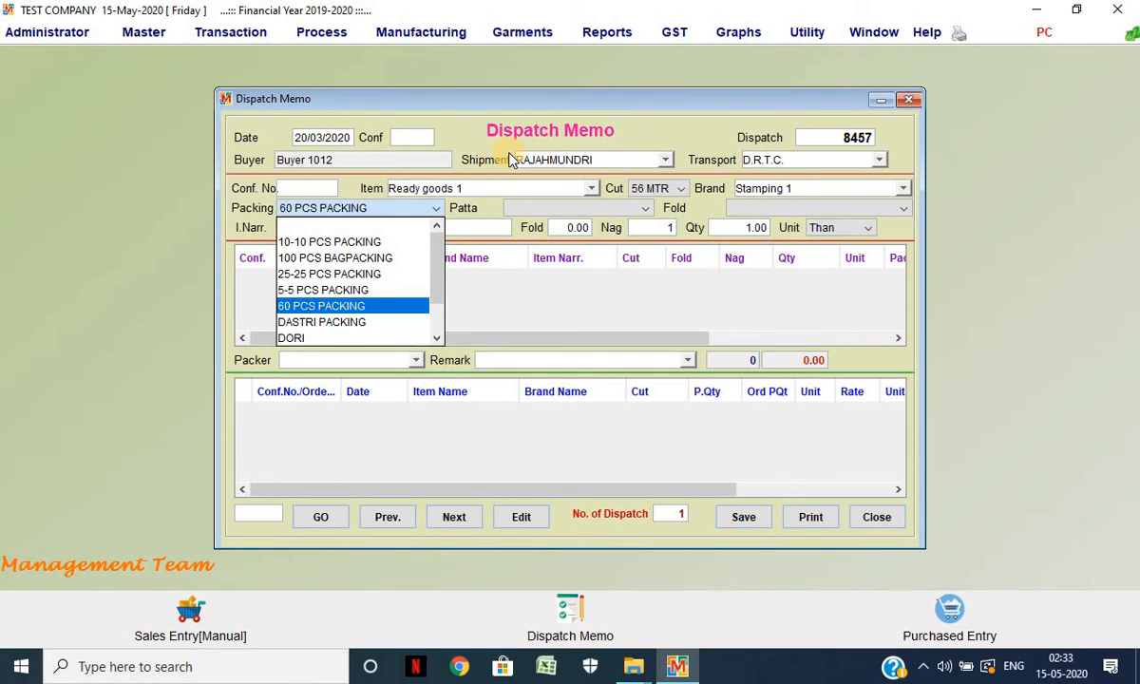
pyautogui.press('Up')
pyautogui.press('Up')
pyautogui.press('Up')
pyautogui.press('Up')
pyautogui.press('Up')
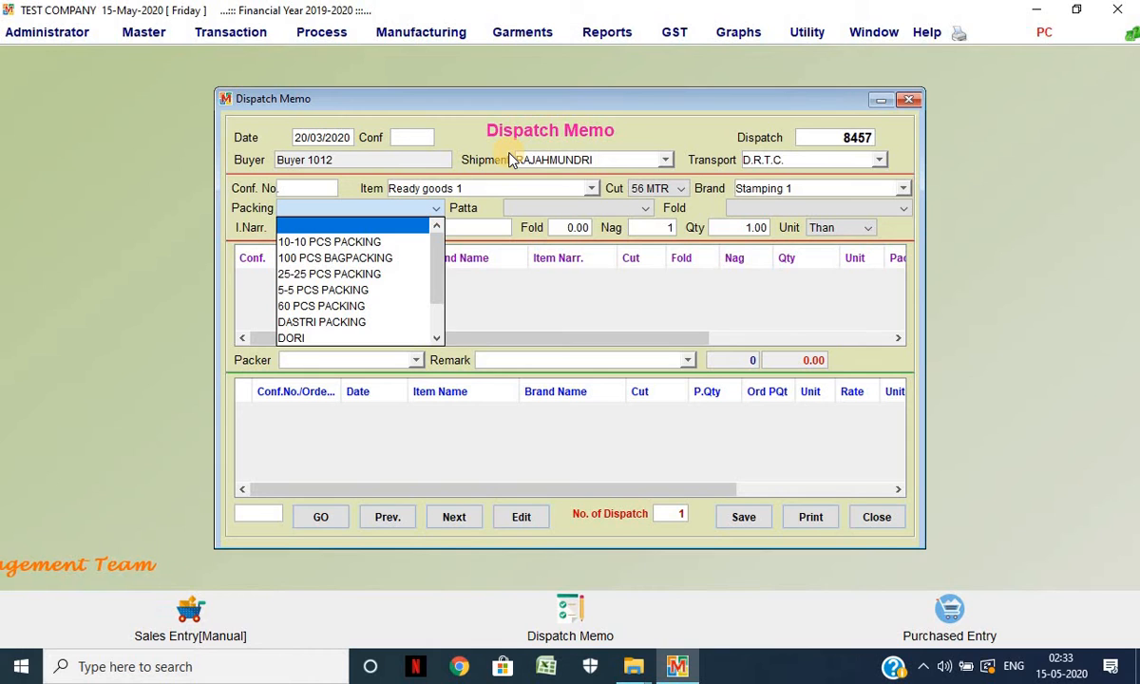
pyautogui.press('Return')
pyautogui.press('Return')
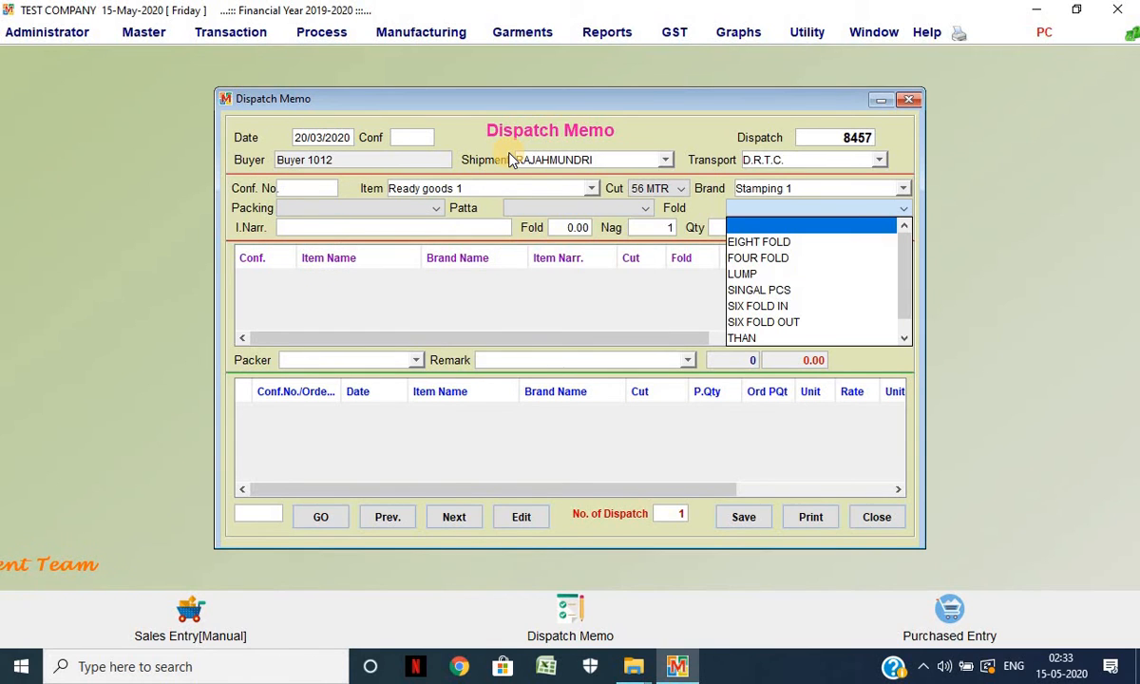
# Step: Set the item's fold type to LUMP and enter the item narration "dark colors"
pyautogui.press('Down')
pyautogui.press('Down')
pyautogui.press('Down')
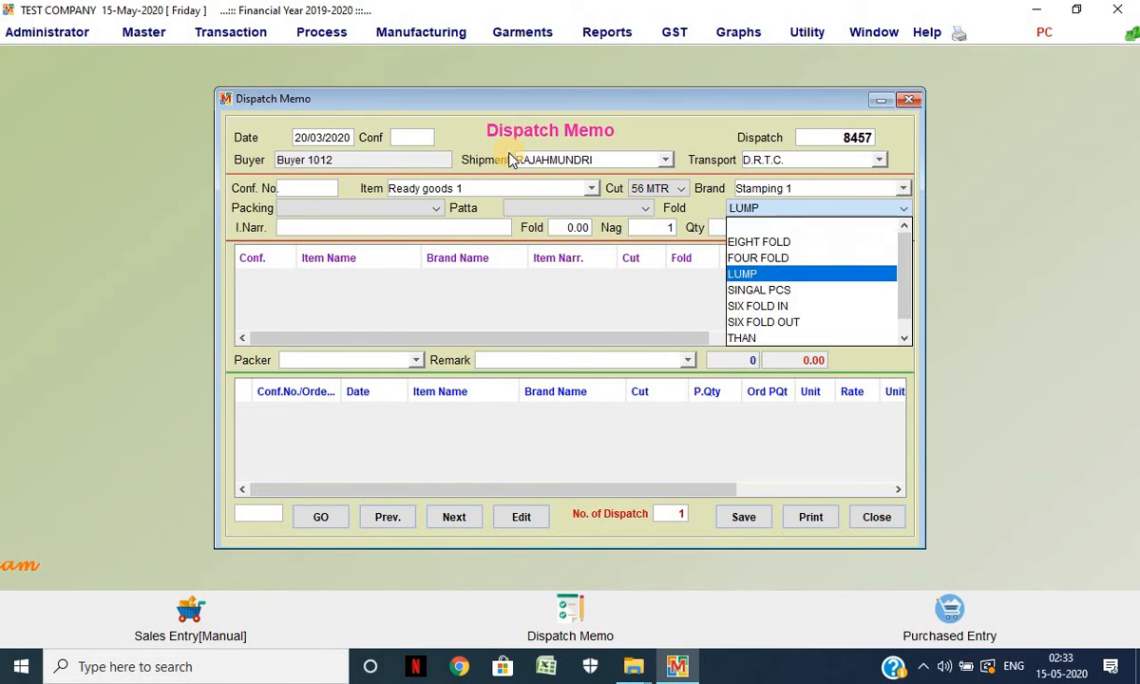
pyautogui.press('Return')
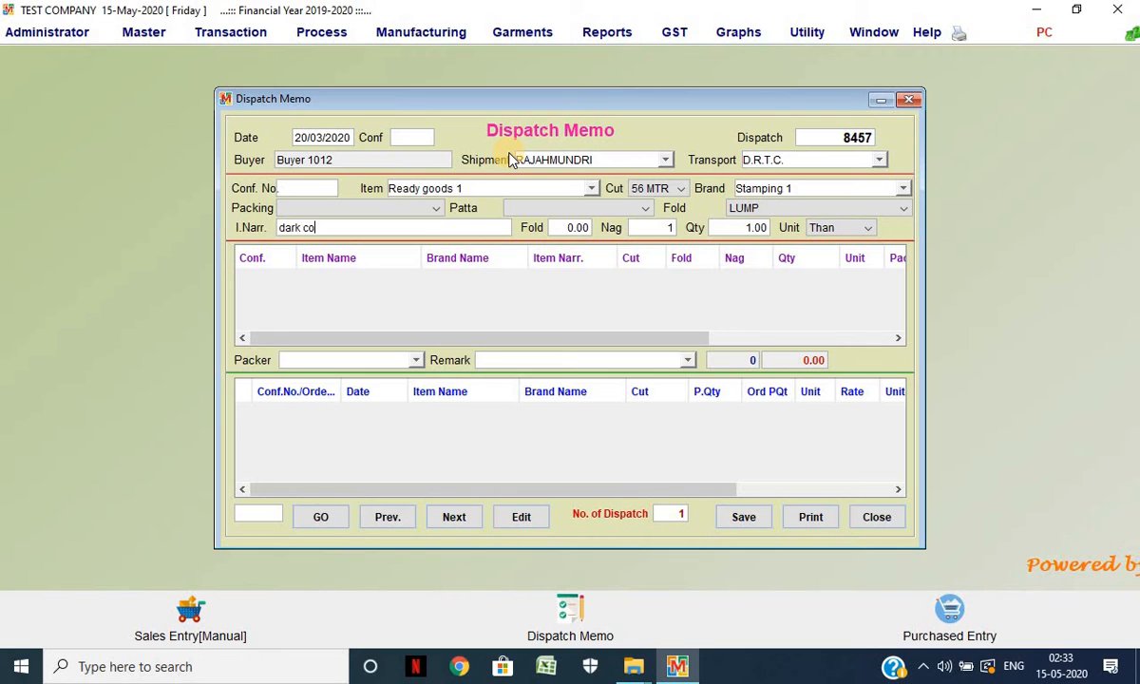
pyautogui.write('s')
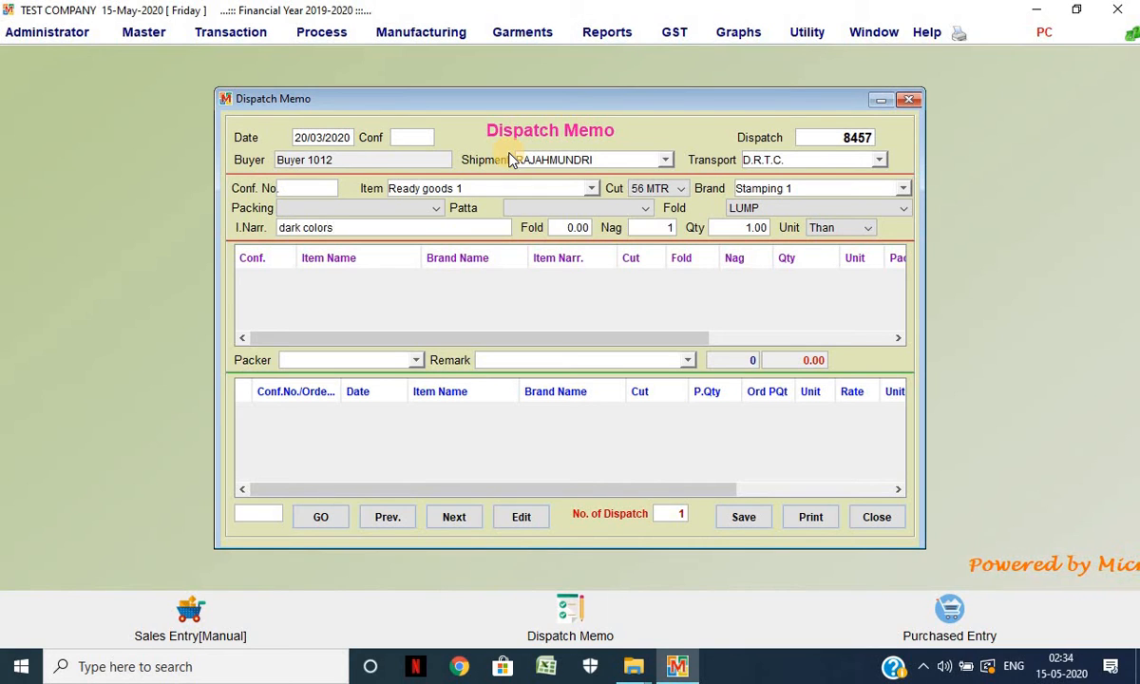
pyautogui.press('Return')
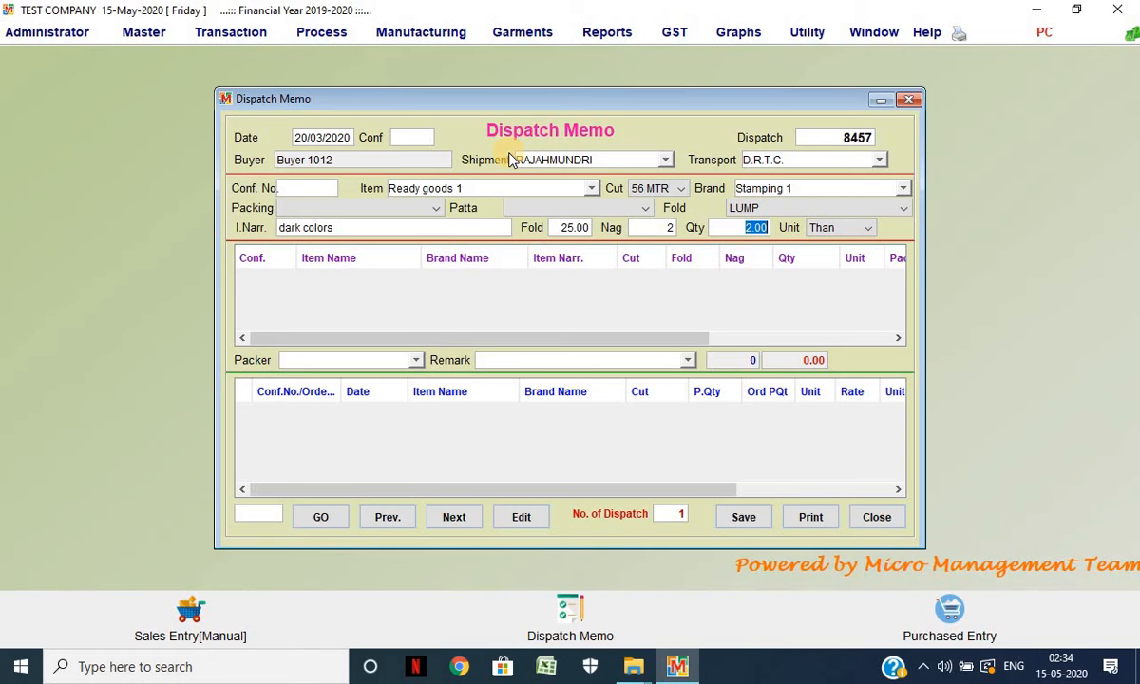
# Step: Add a dispatch line with fold 25.00, nag 2 and unit MTR
pyautogui.press('Return')
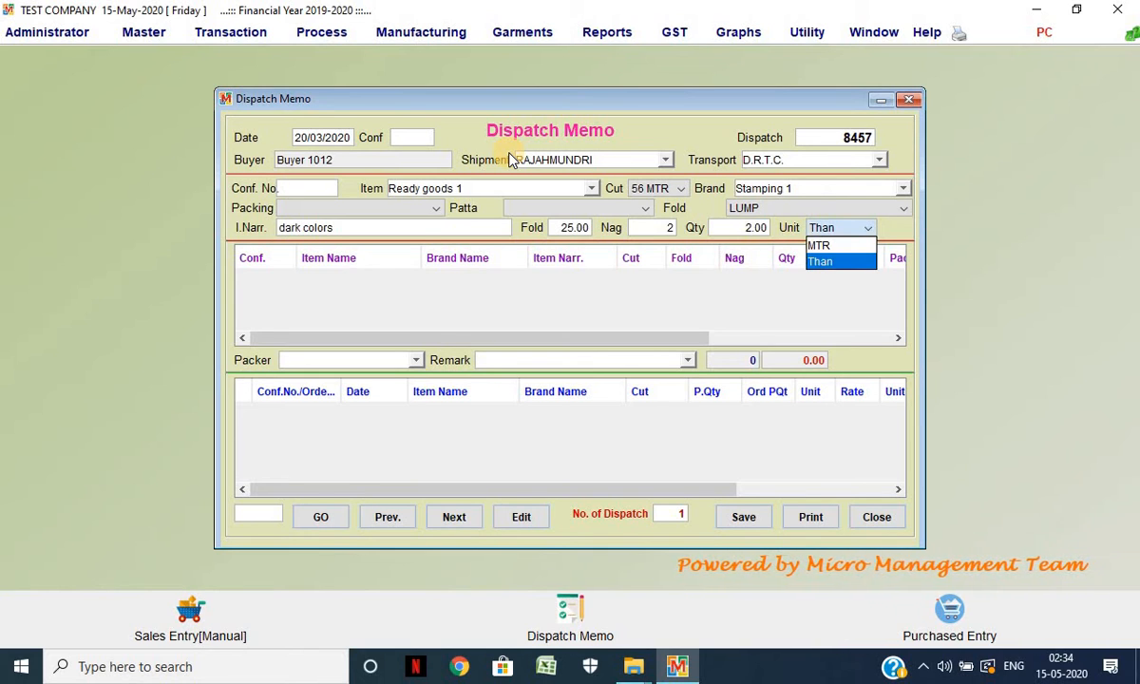
pyautogui.press('Up')
pyautogui.press('Return')
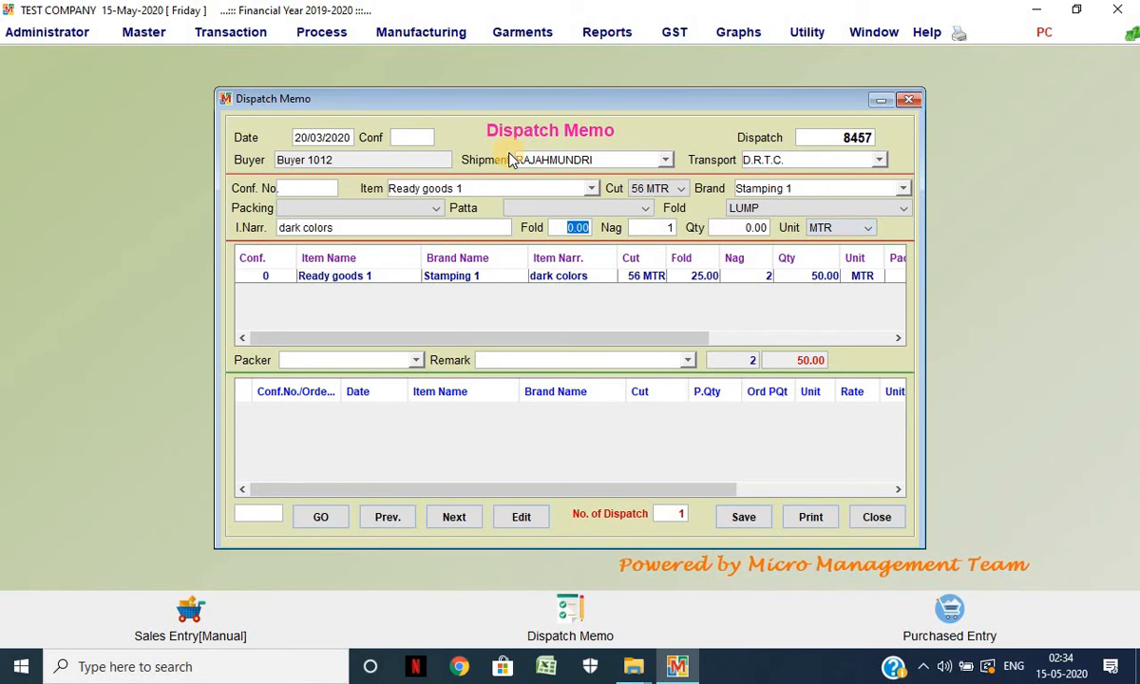
# Step: Add a dispatch line with fold 50, nag 1 and unit Than
pyautogui.write('50')
pyautogui.press('Return')
pyautogui.press('Return')
pyautogui.press('Return')
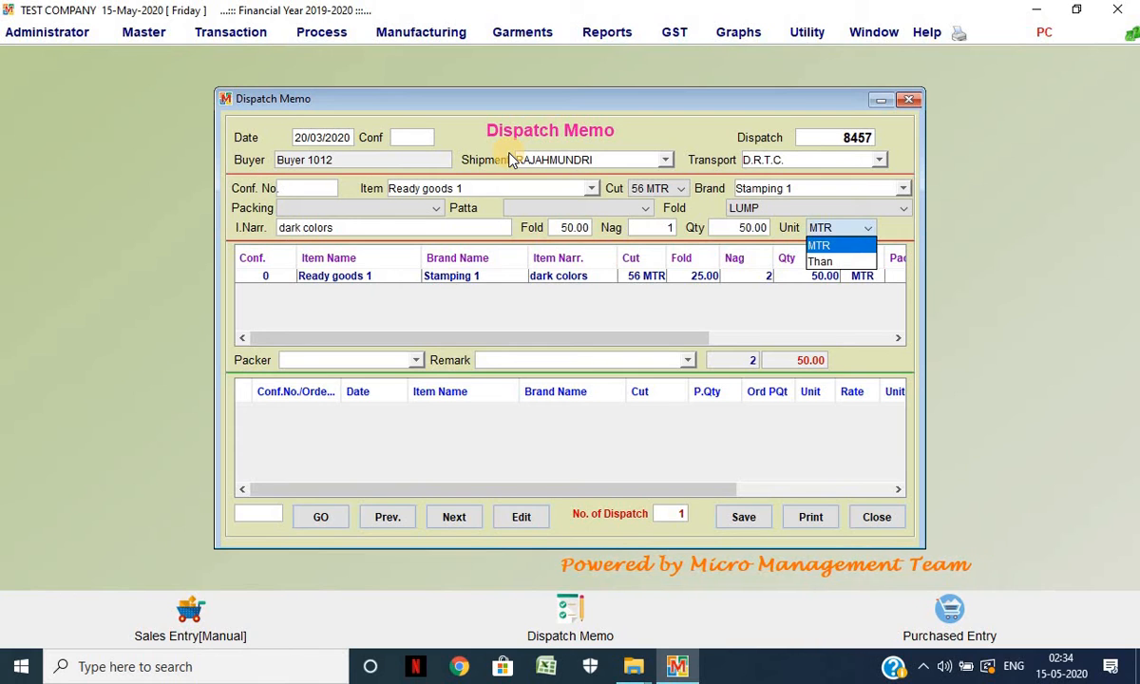
pyautogui.press('Down')
pyautogui.press('Return')
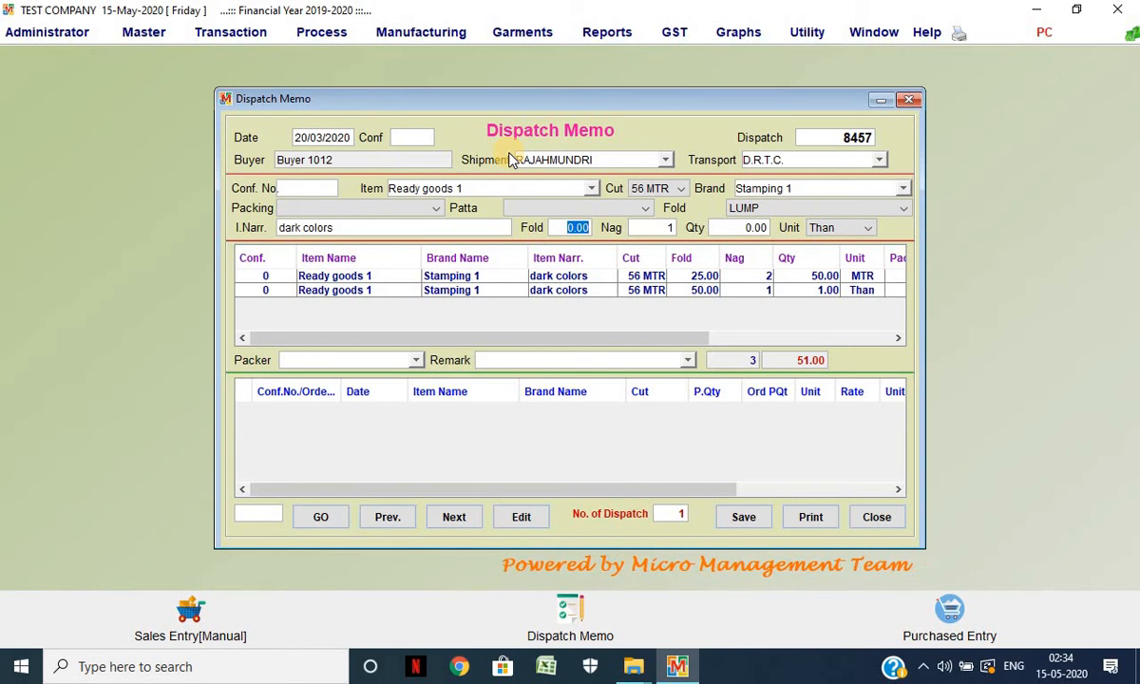
# Step: Add a dispatch line with fold 60 and nag 1, keeping the unit Than
pyautogui.write('60')
pyautogui.press('Return')
pyautogui.press('Return')
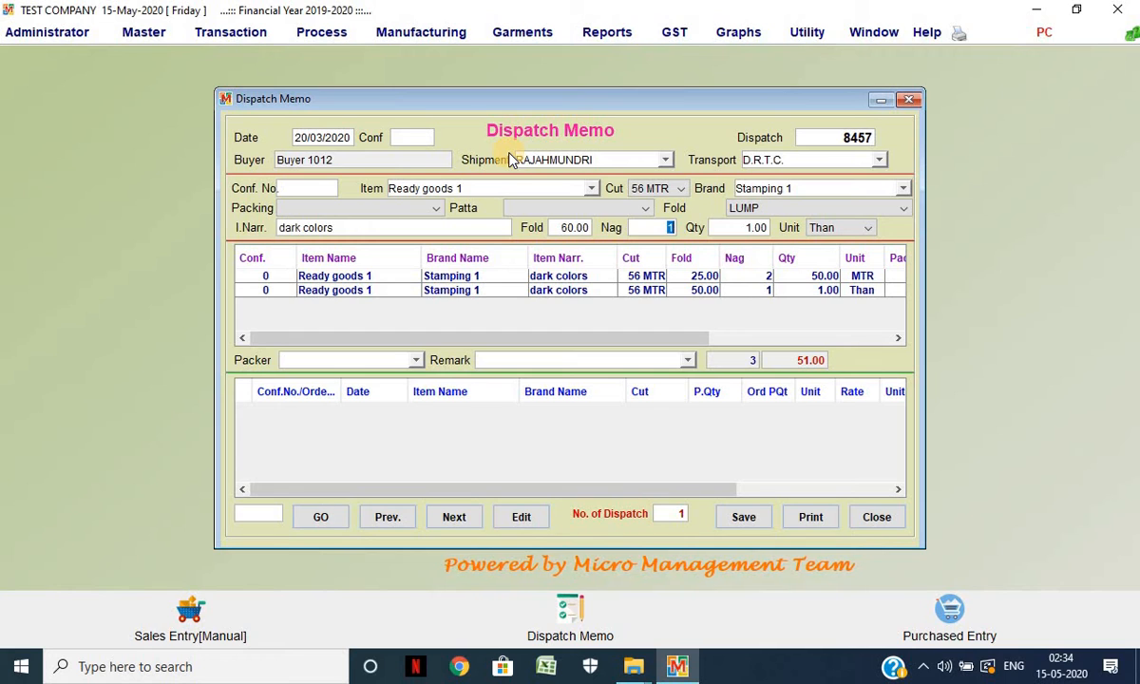
pyautogui.press('Return')
pyautogui.press('Return')
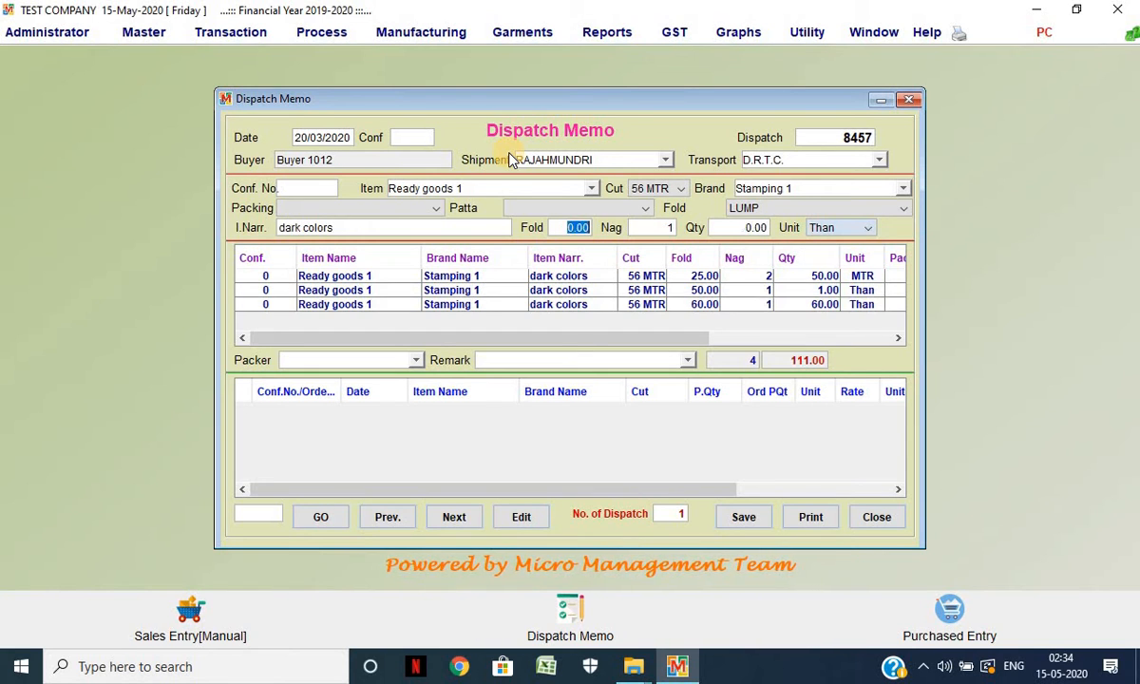
# Step: Add a dispatch line with fold 75, nag 2 and unit MTR
pyautogui.write('75')
pyautogui.press('Return')
pyautogui.write('2')
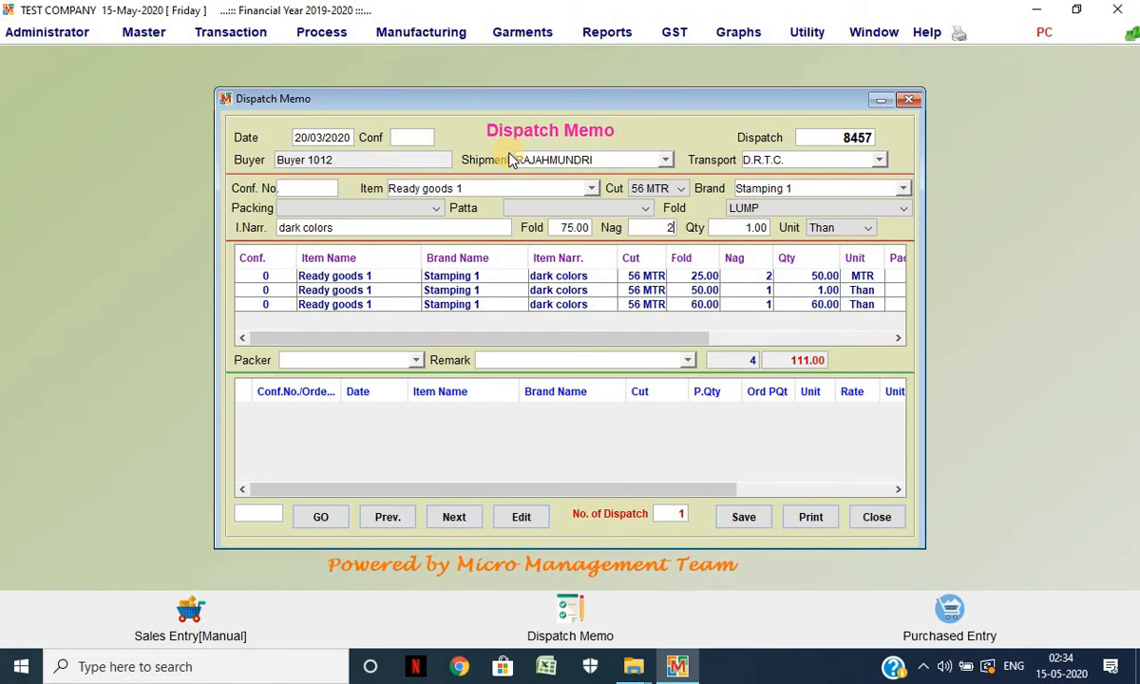
pyautogui.press('Return')
pyautogui.press('Return')
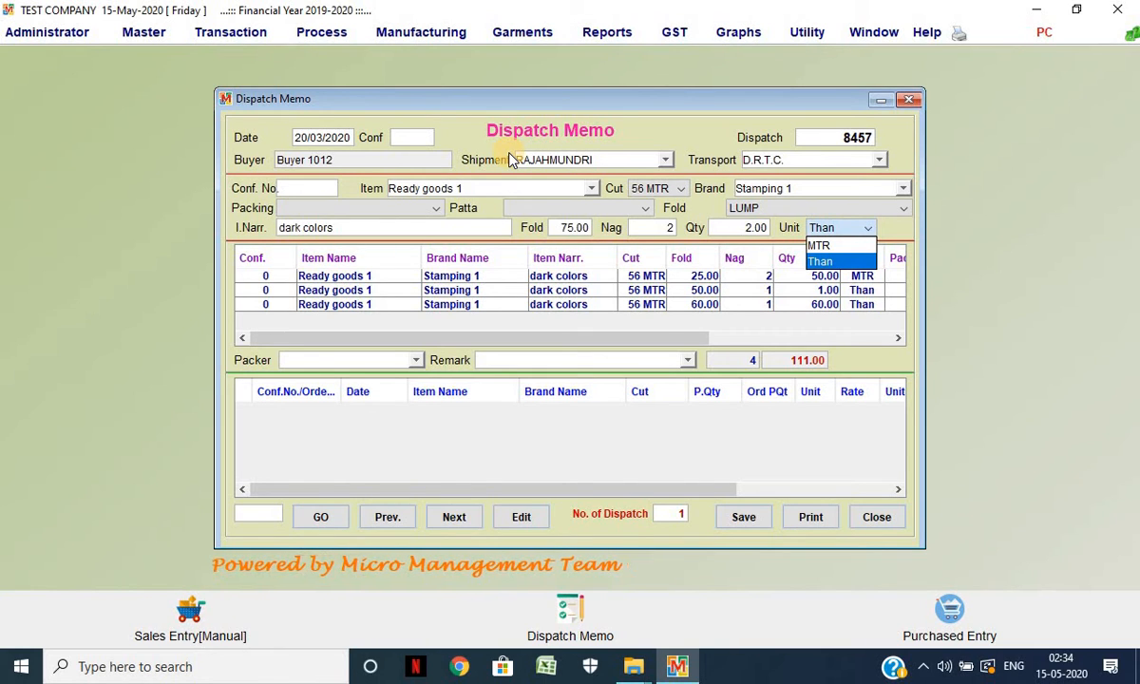
pyautogui.press('Up')
pyautogui.press('Return')
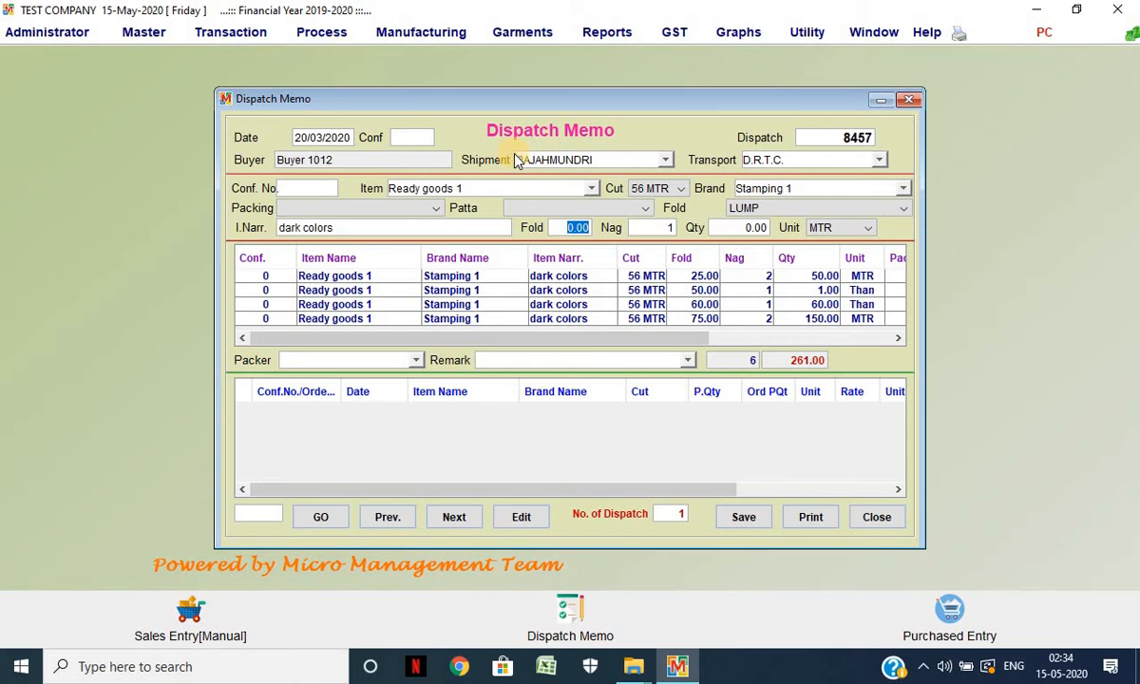
# Step: Check the added lines and save the dispatch memo, then close the form from a new blank memo
pyautogui.click(774, 340)
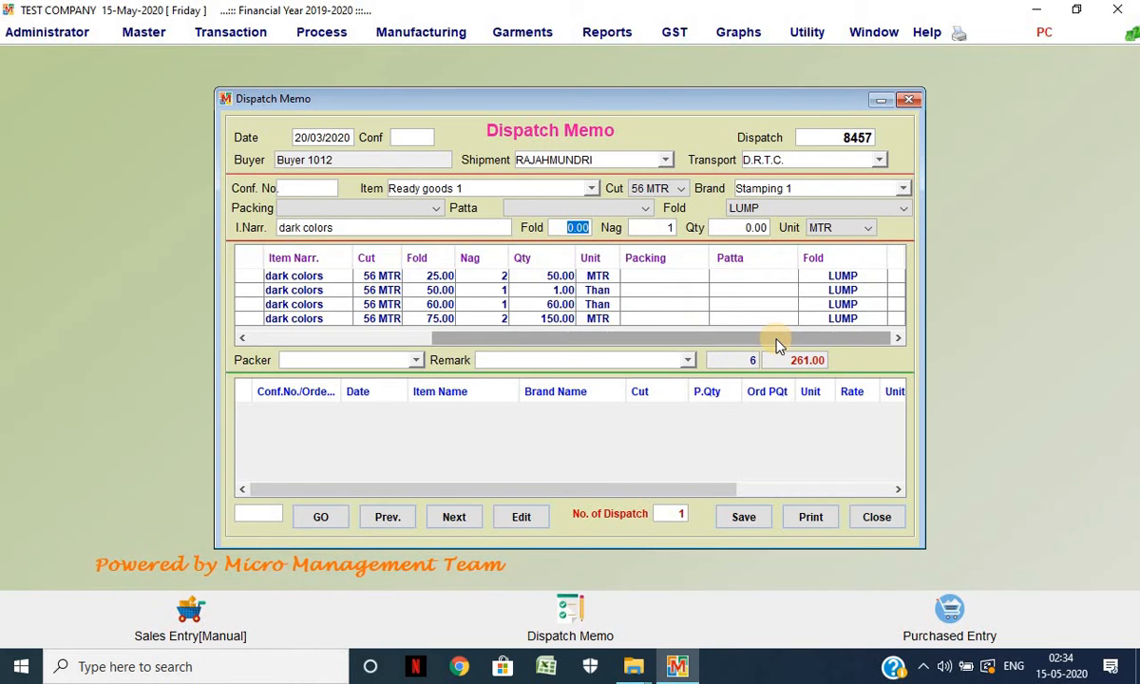
pyautogui.moveTo(555, 340); pyautogui.dragTo(366, 340)
pyautogui.click(756, 517)
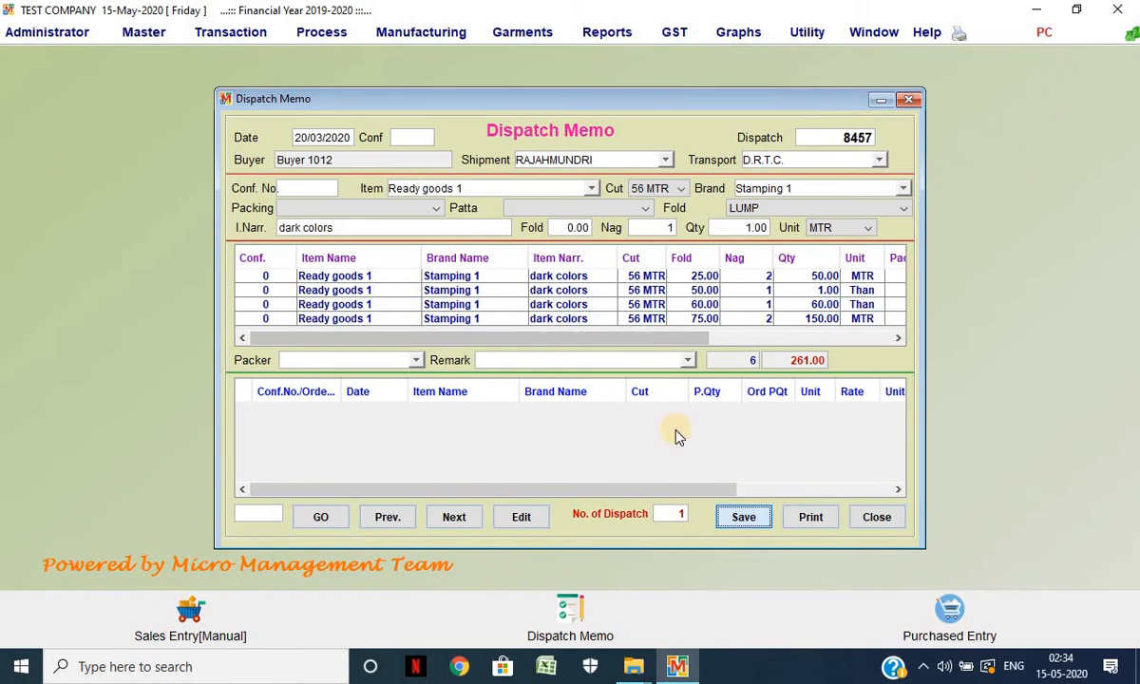
pyautogui.click(570, 346)
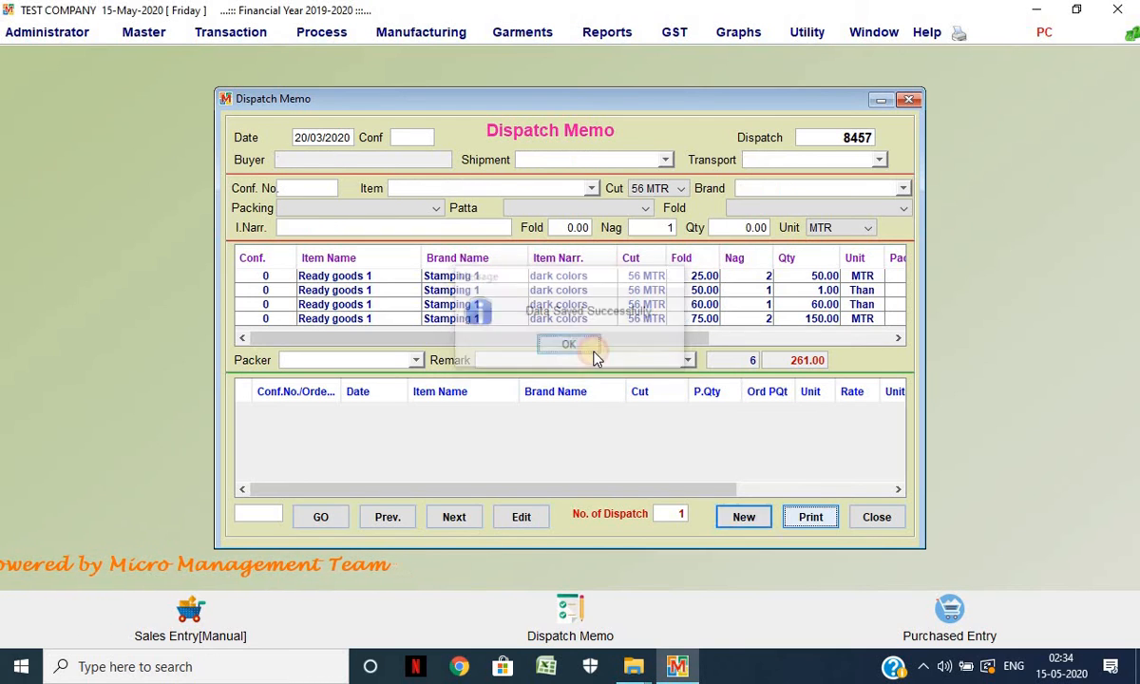
pyautogui.click(761, 516)
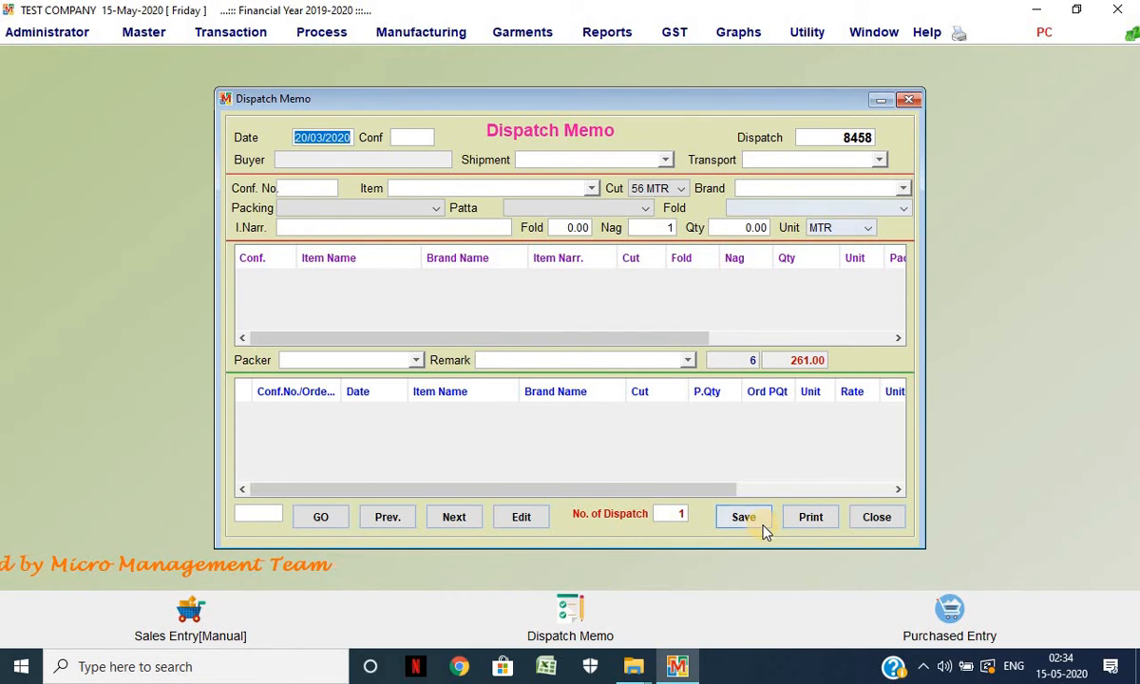
pyautogui.click(909, 100)
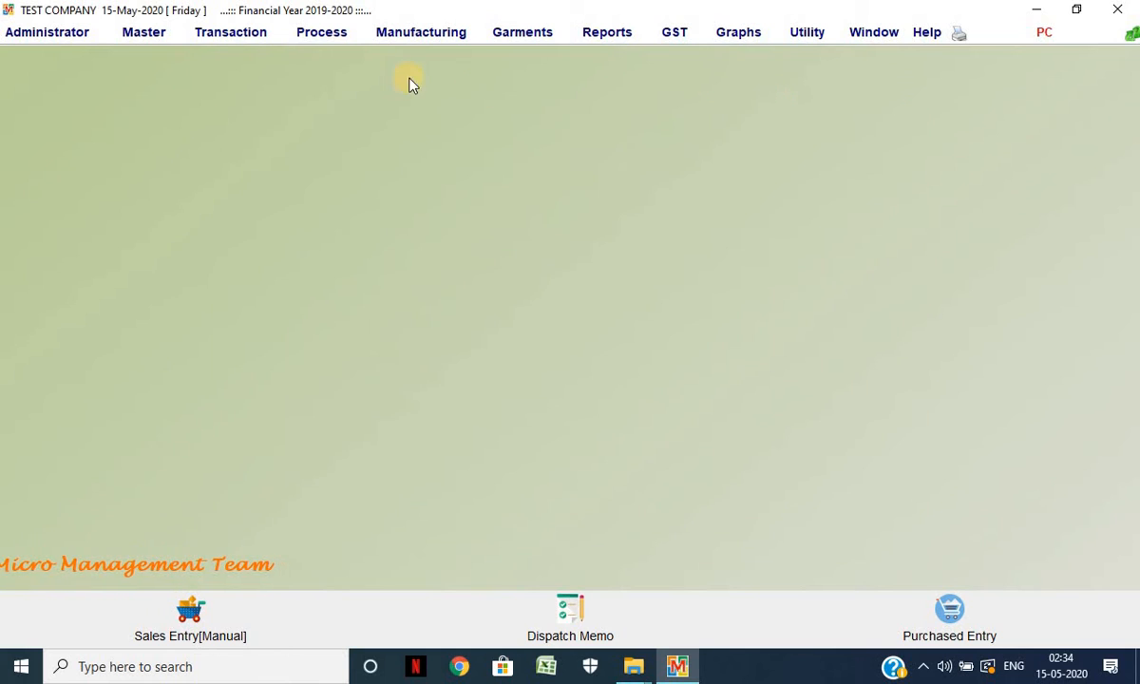
# Step: Open the auto-billing sales entry and list the pending dispatches for all parties
pyautogui.click(237, 33)
pyautogui.moveTo(359, 181)
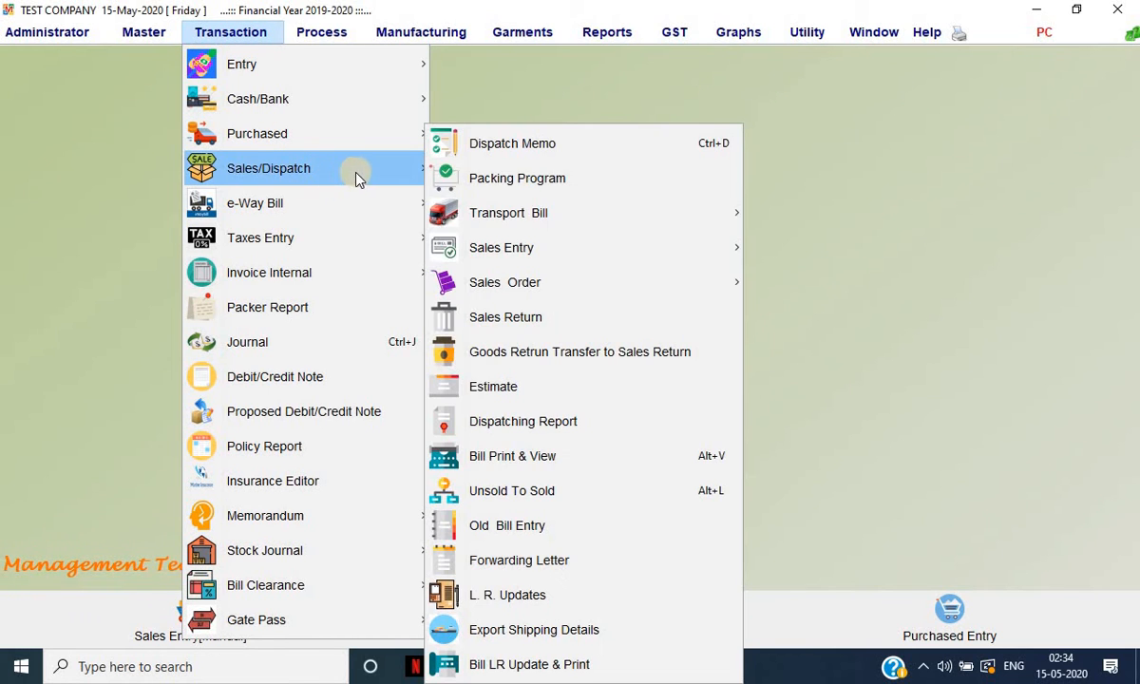
pyautogui.moveTo(677, 247)
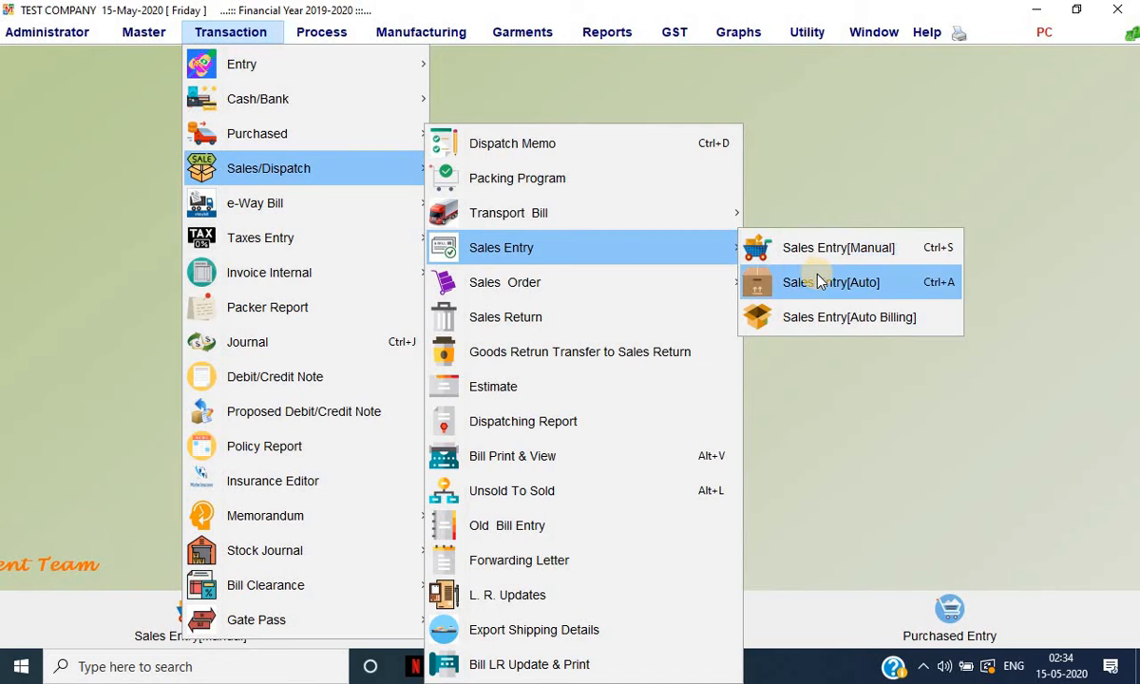
pyautogui.click(760, 316)
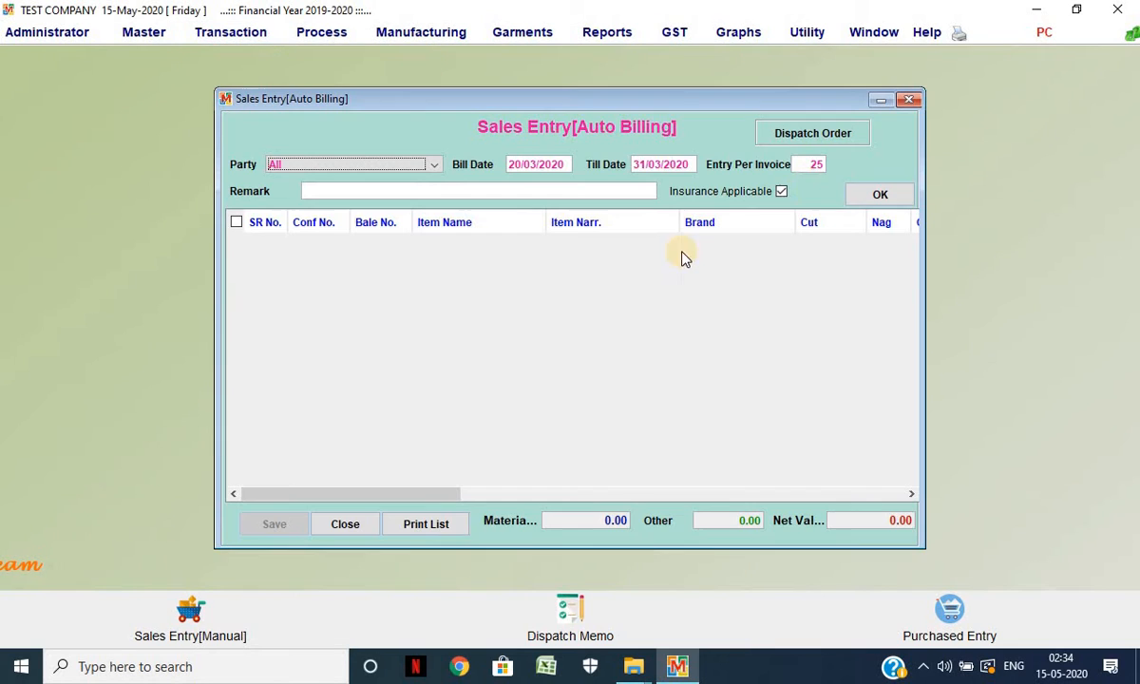
pyautogui.click(873, 195)
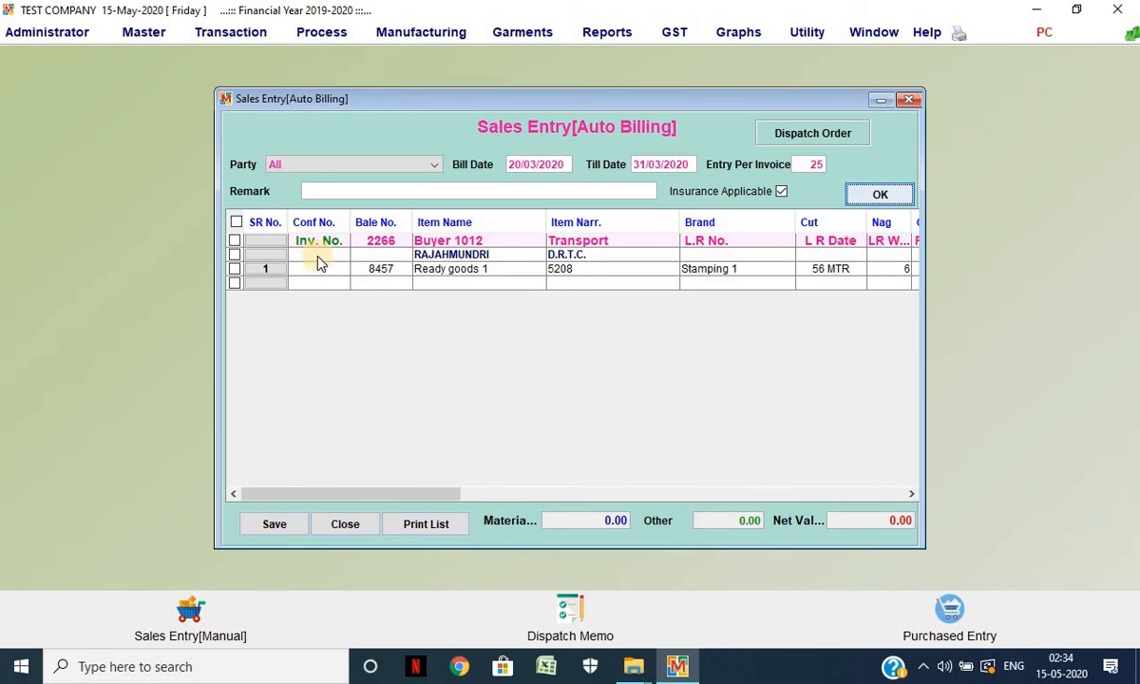
# Step: Select all listed dispatch lines, try to save the bill without a rate and dismiss the warning
pyautogui.click(237, 222)
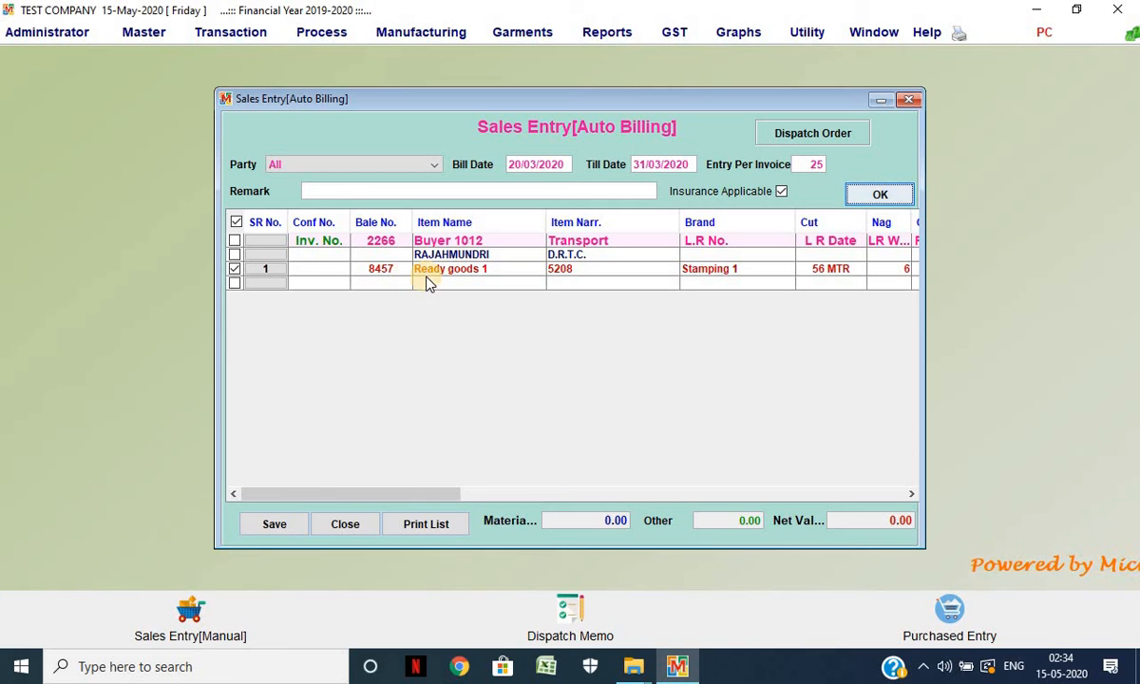
pyautogui.click(267, 529)
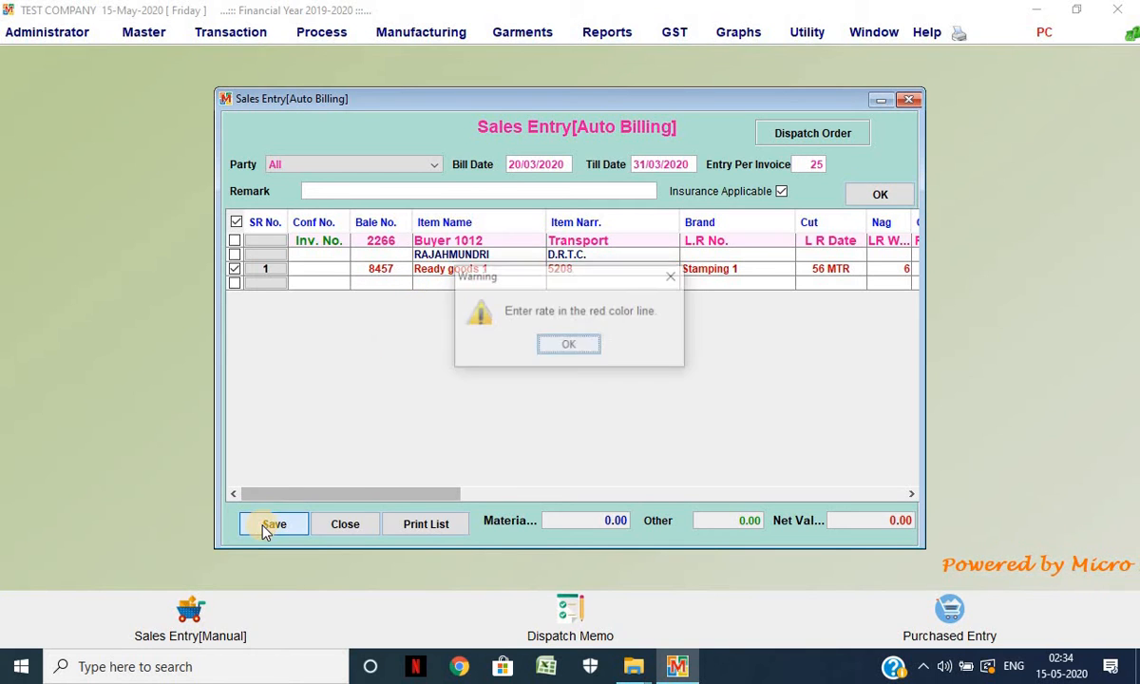
pyautogui.click(567, 346)
# Step: Set the rate of the bale 8457 line to 12.8 and close the auto-billing form without saving
pyautogui.click(438, 493)
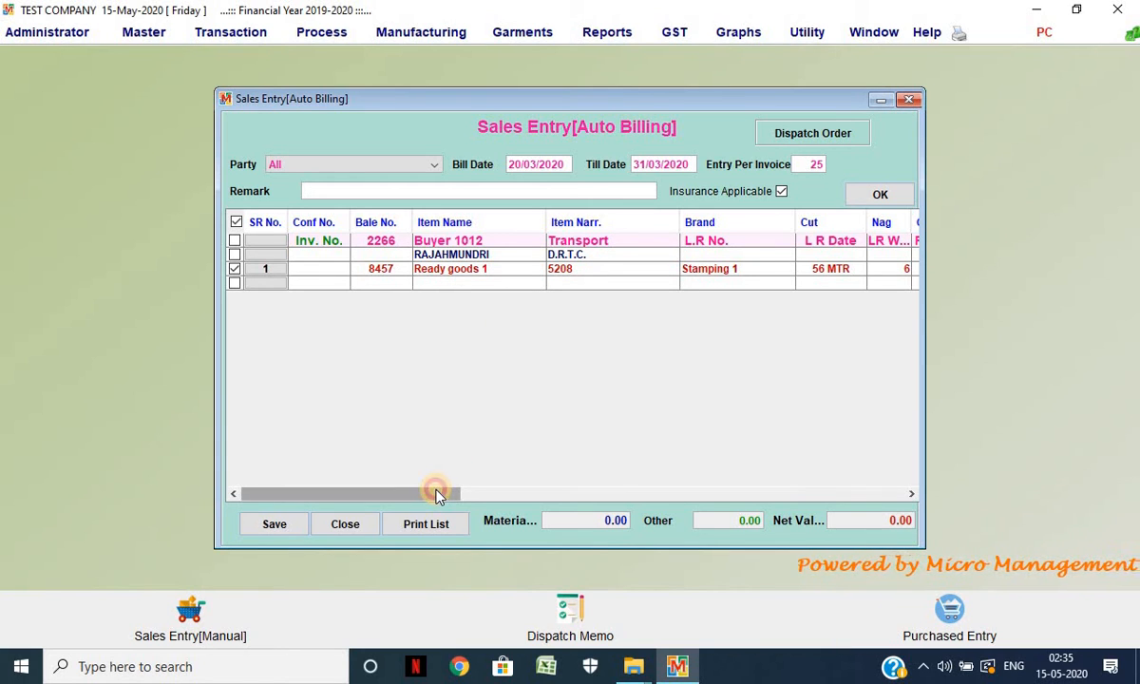
pyautogui.moveTo(437, 493); pyautogui.dragTo(550, 476)
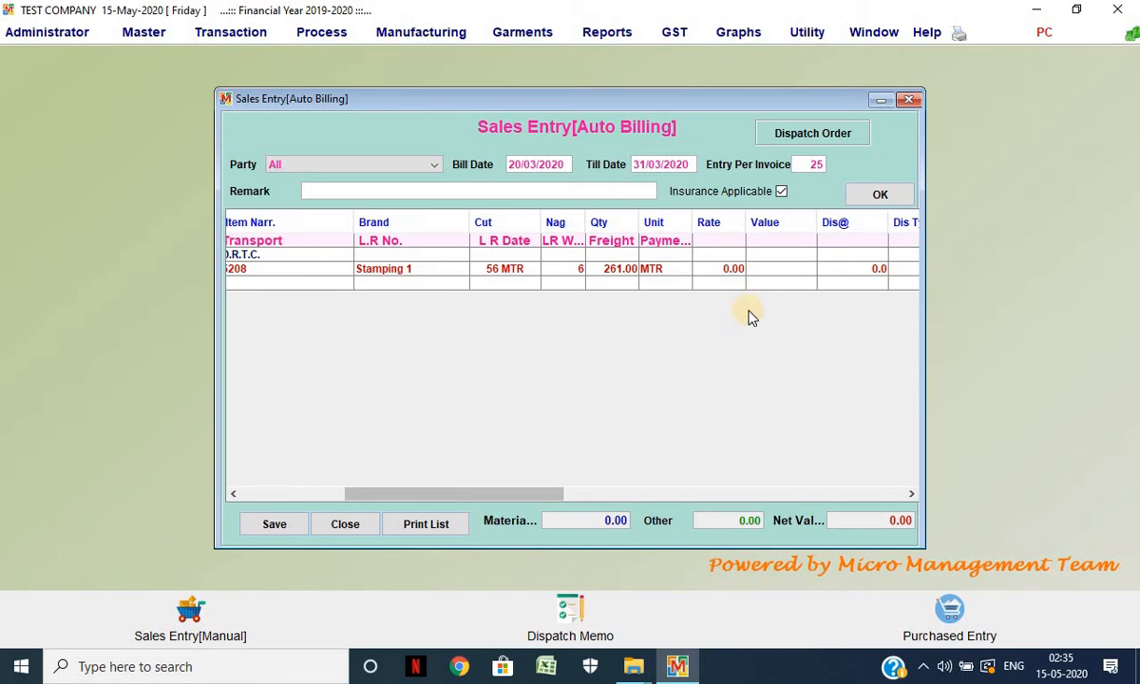
pyautogui.click(715, 271)
pyautogui.write('1')
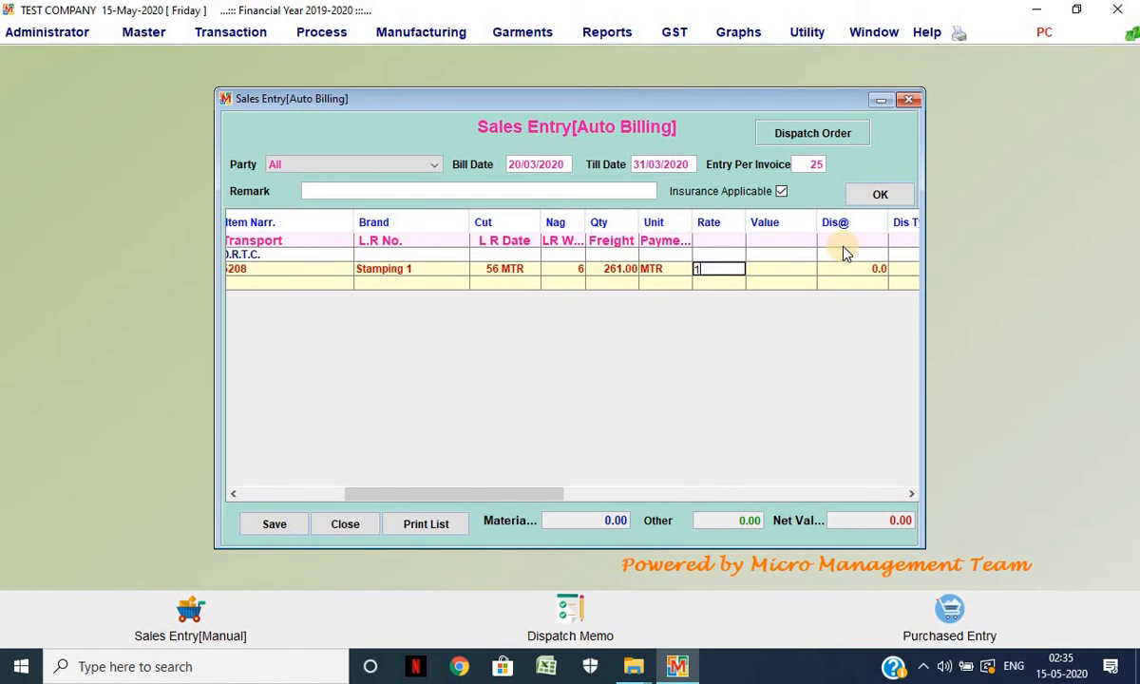
pyautogui.write('2.8')
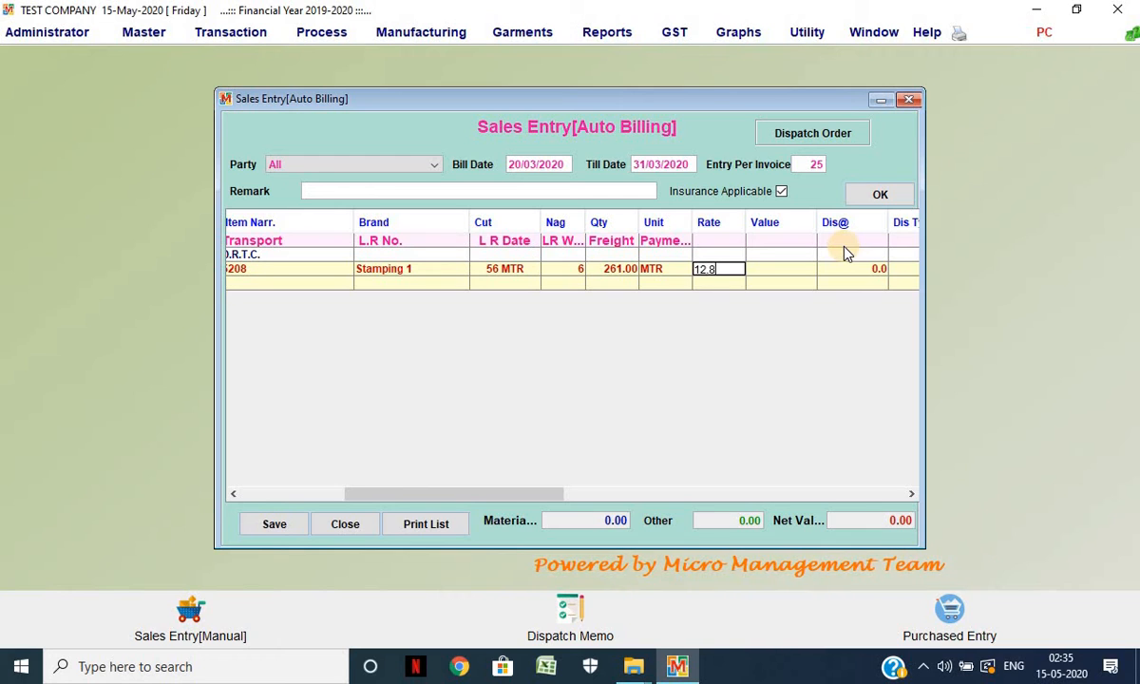
pyautogui.press('Return')
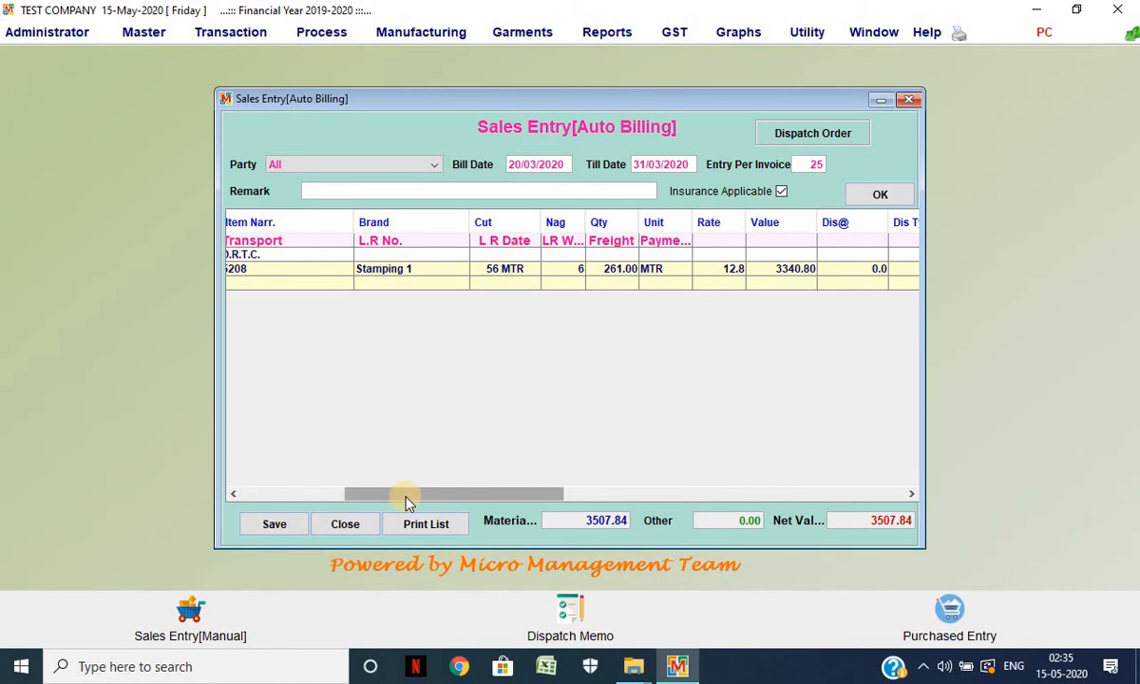
pyautogui.moveTo(403, 498); pyautogui.dragTo(274, 496)
pyautogui.click(342, 525)
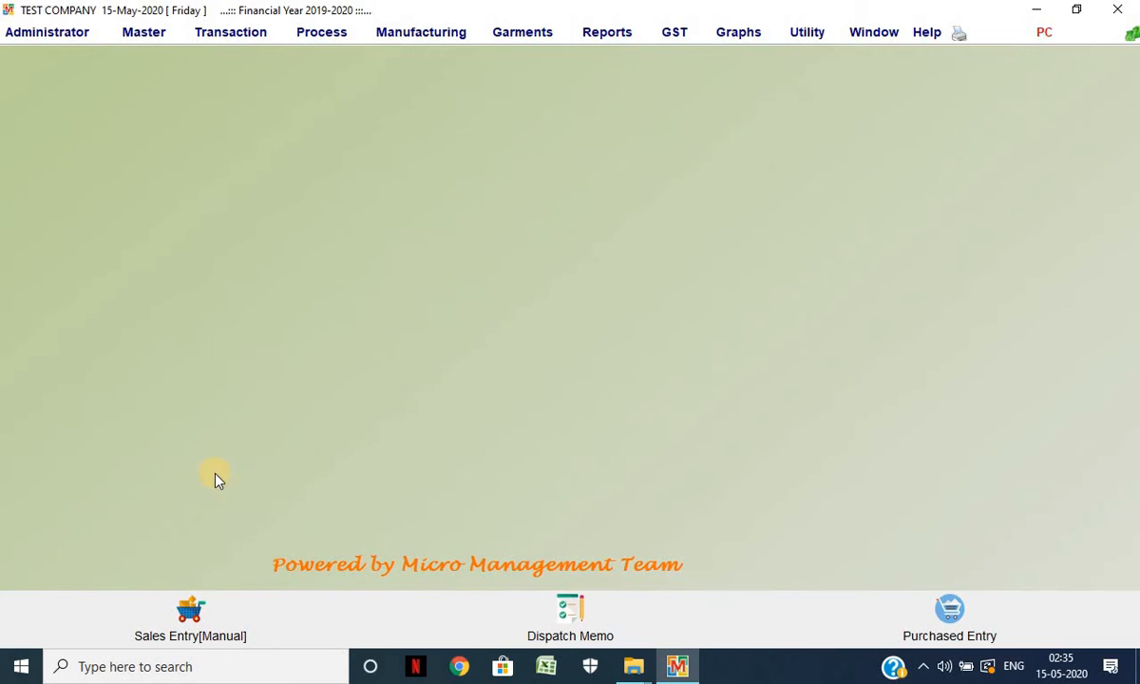
# Step: Enable Dispatch Rate Require in the sales and dispatch configuration, save the setting and close the configuration
pyautogui.click(64, 34)
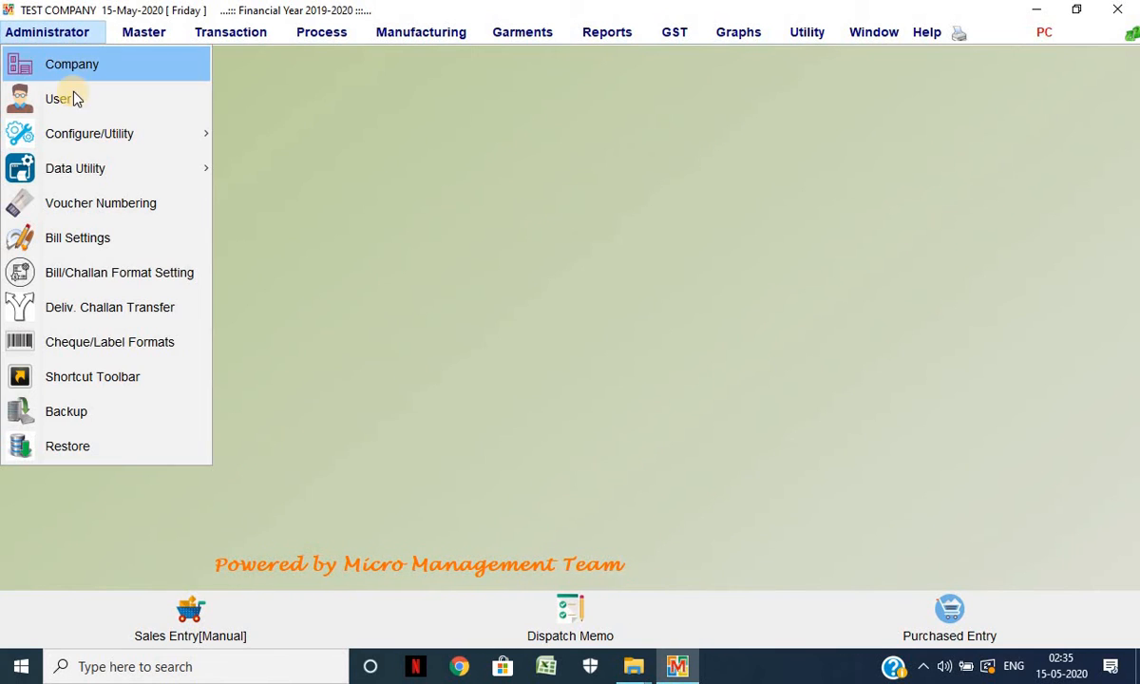
pyautogui.moveTo(135, 140)
pyautogui.click(284, 272)
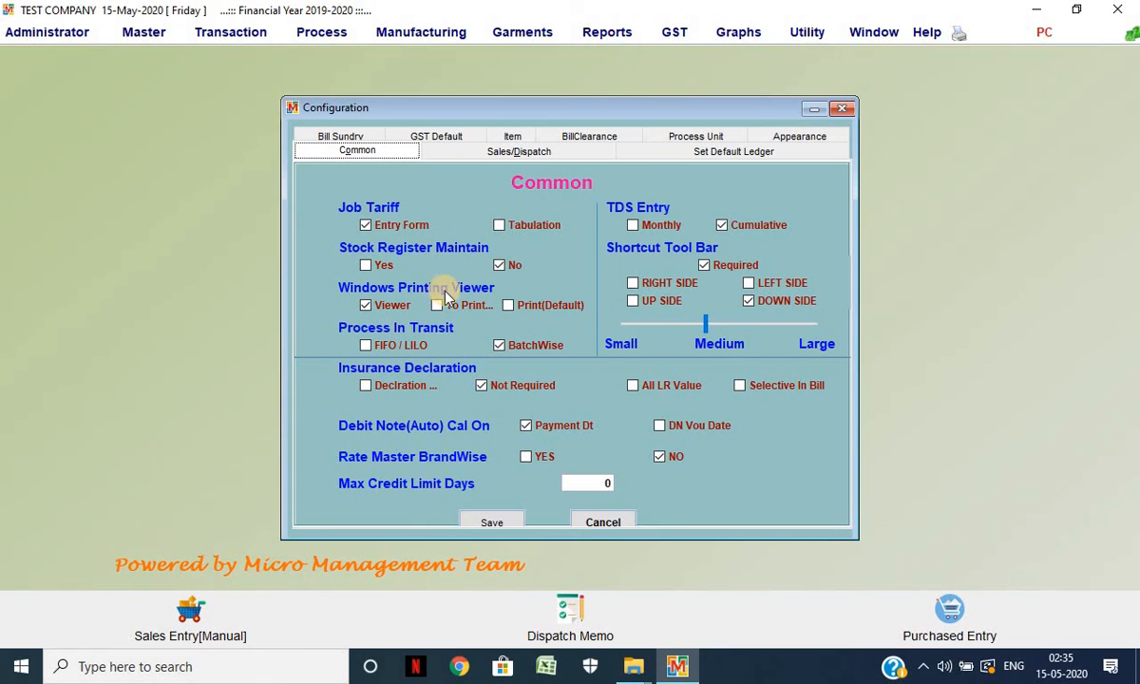
pyautogui.click(493, 156)
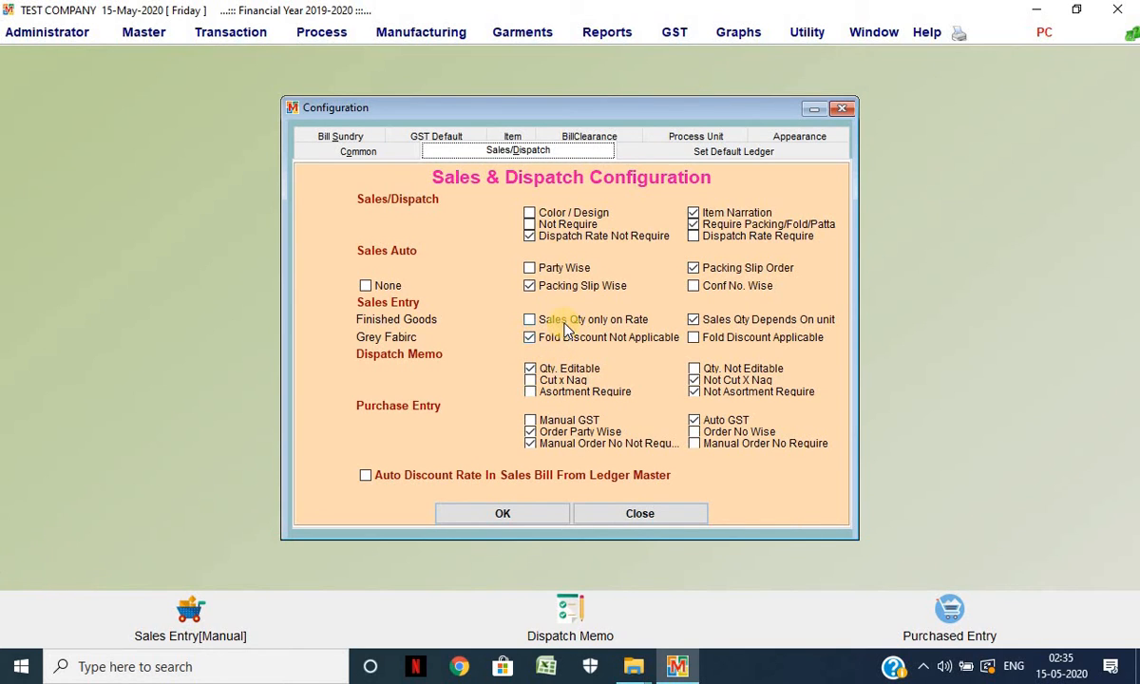
pyautogui.click(746, 236)
pyautogui.click(521, 513)
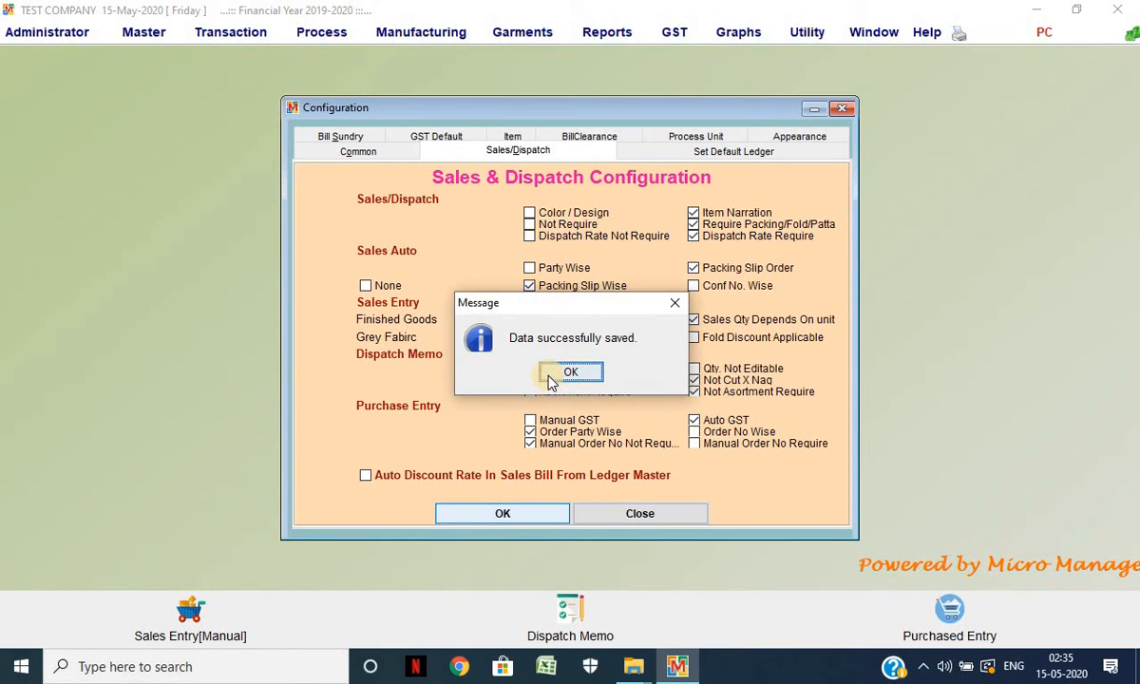
pyautogui.press('Return')
pyautogui.click(606, 517)
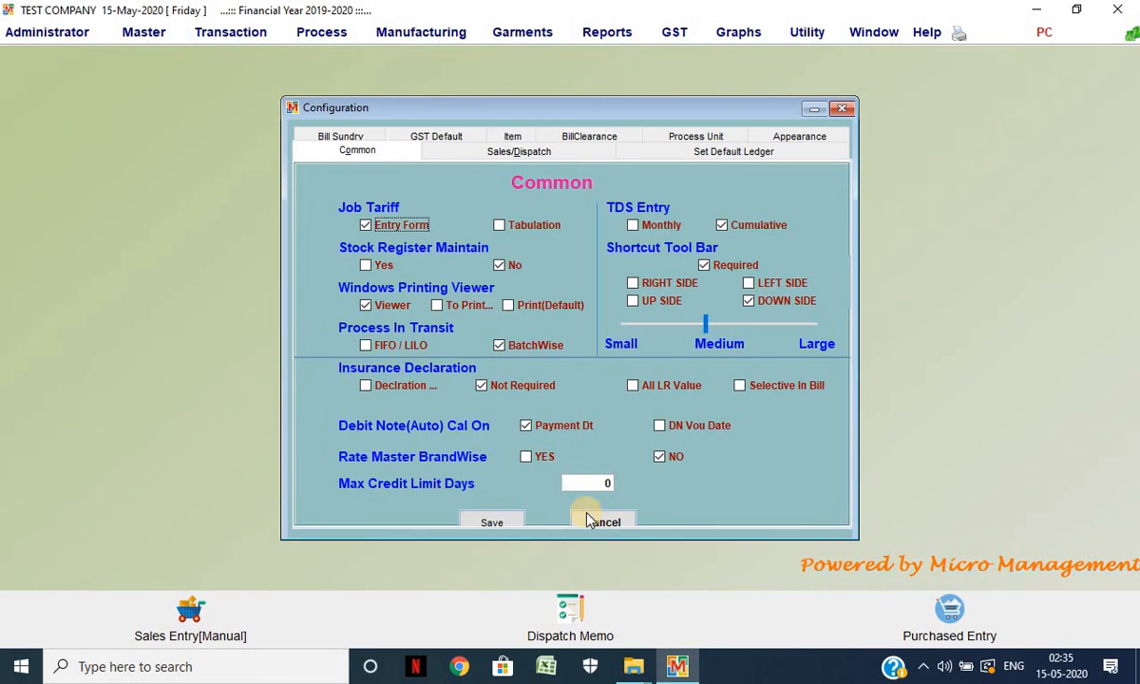
pyautogui.click(586, 521)
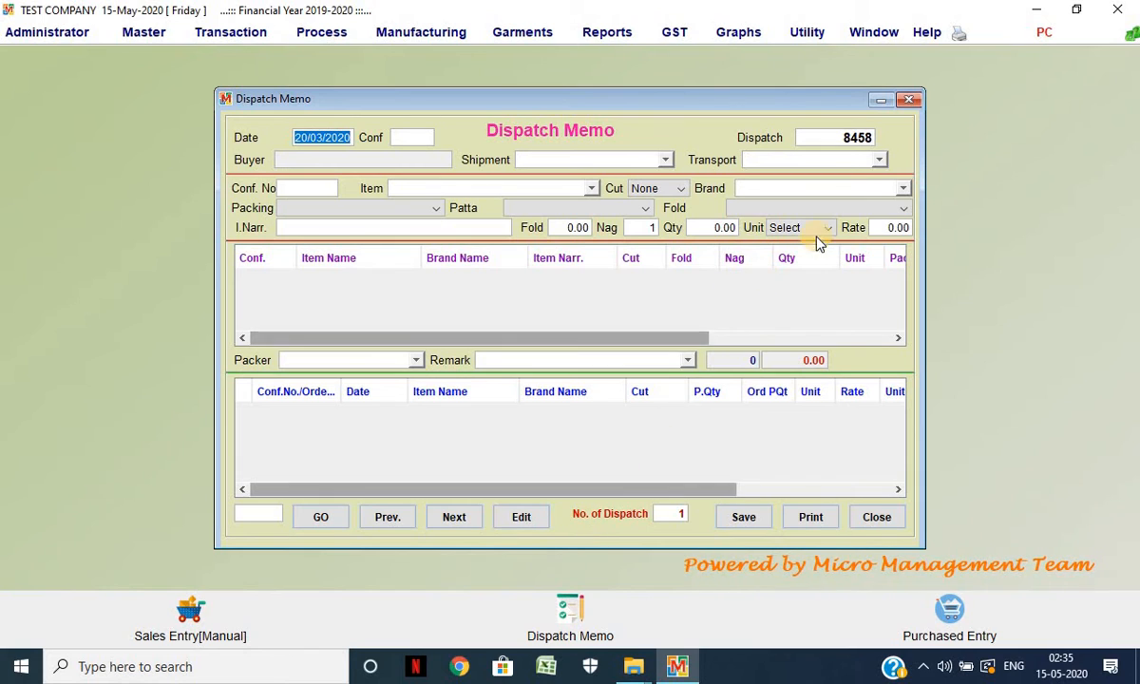
# Step: Check the rate field in a blank dispatch memo and close the form
pyautogui.click(885, 229)
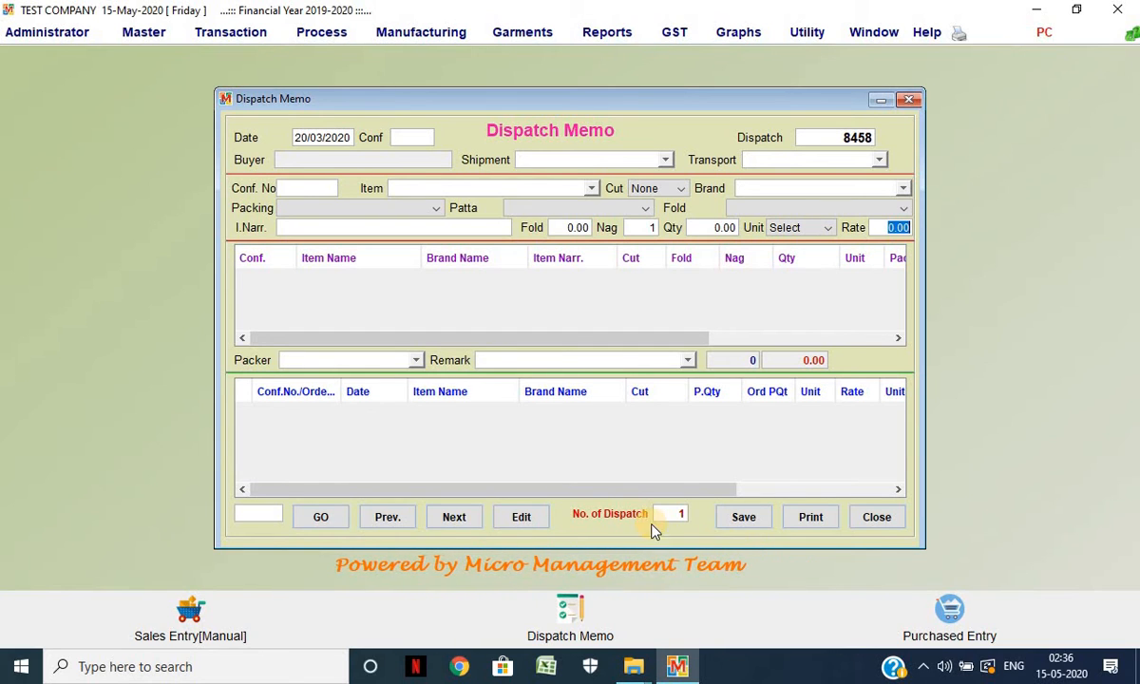
pyautogui.click(908, 102)
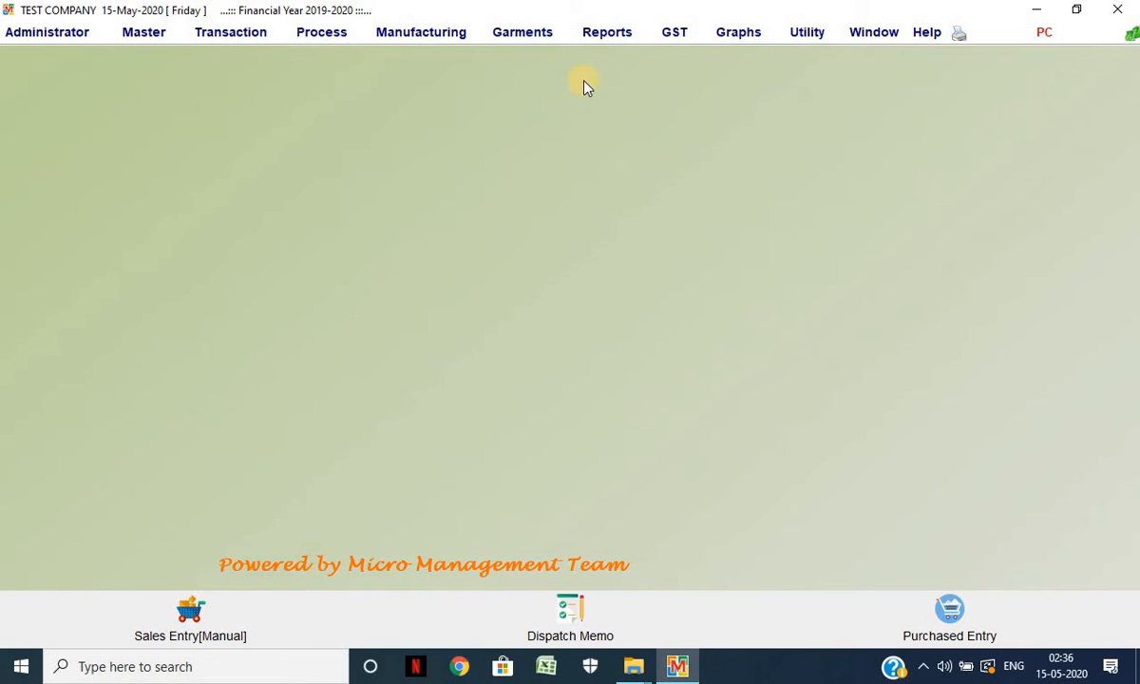
# Step: Start a new manual sales entry and set its sales type to Sales Out Of State
pyautogui.click(223, 38)
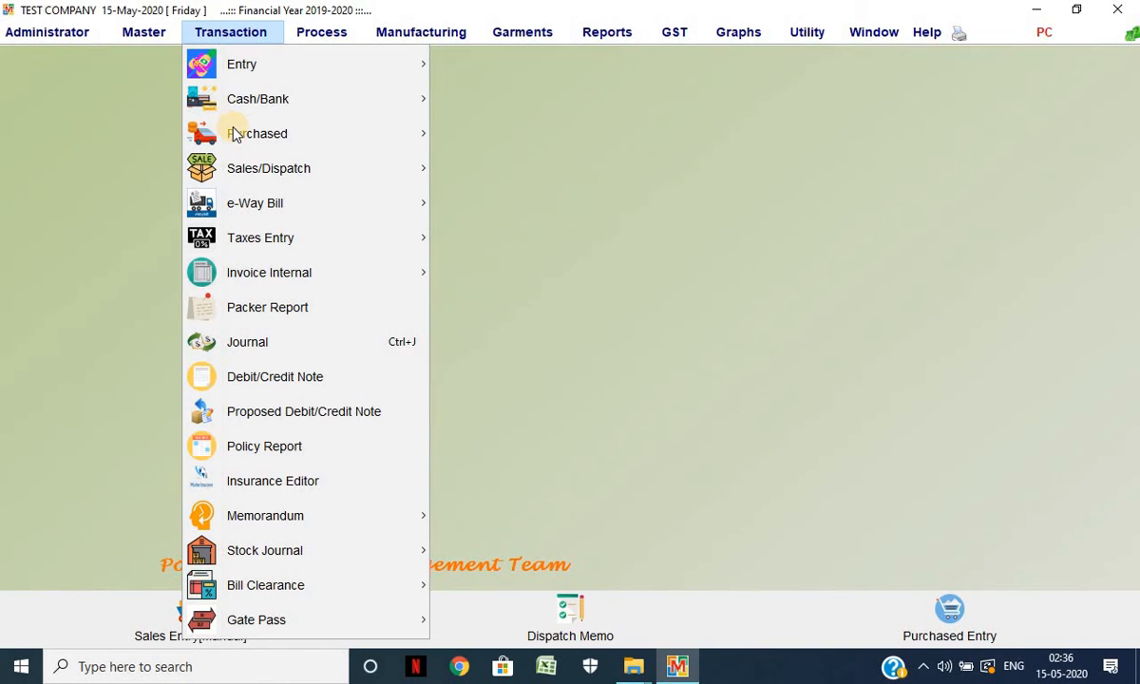
pyautogui.moveTo(242, 168)
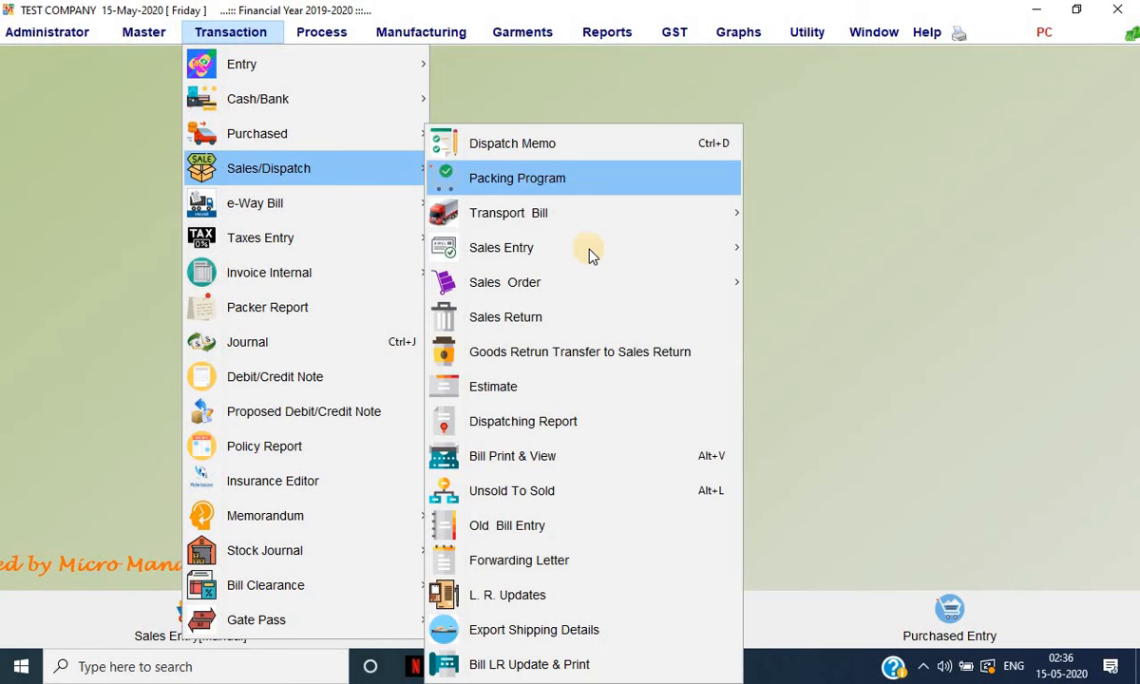
pyautogui.moveTo(611, 251)
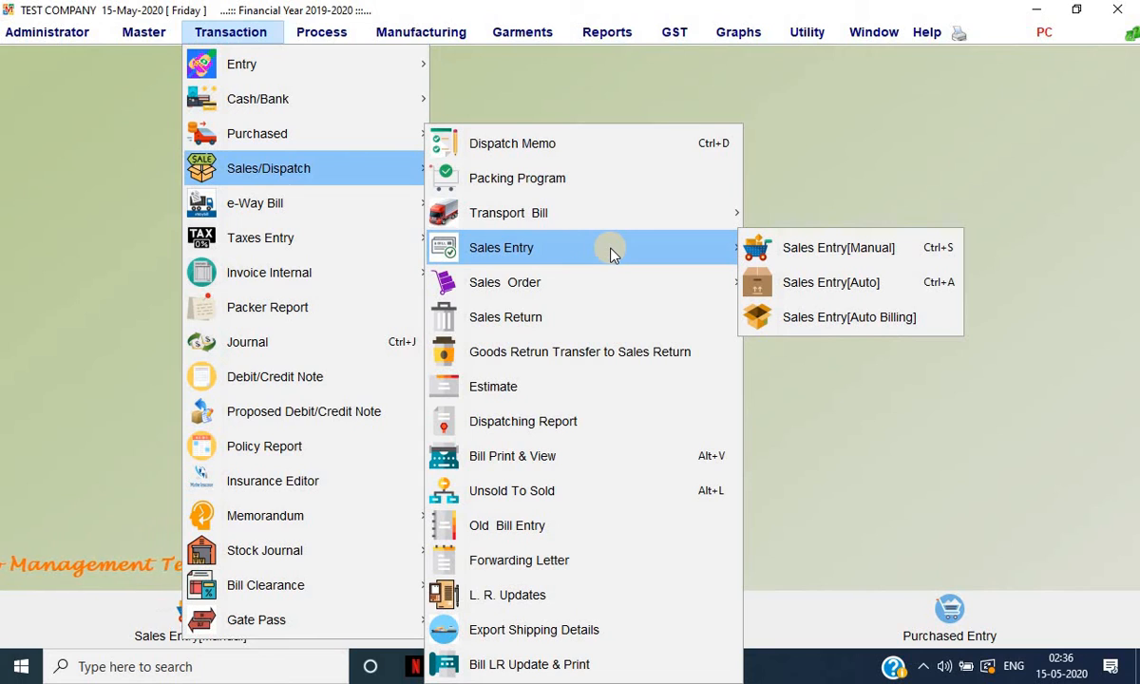
pyautogui.click(798, 249)
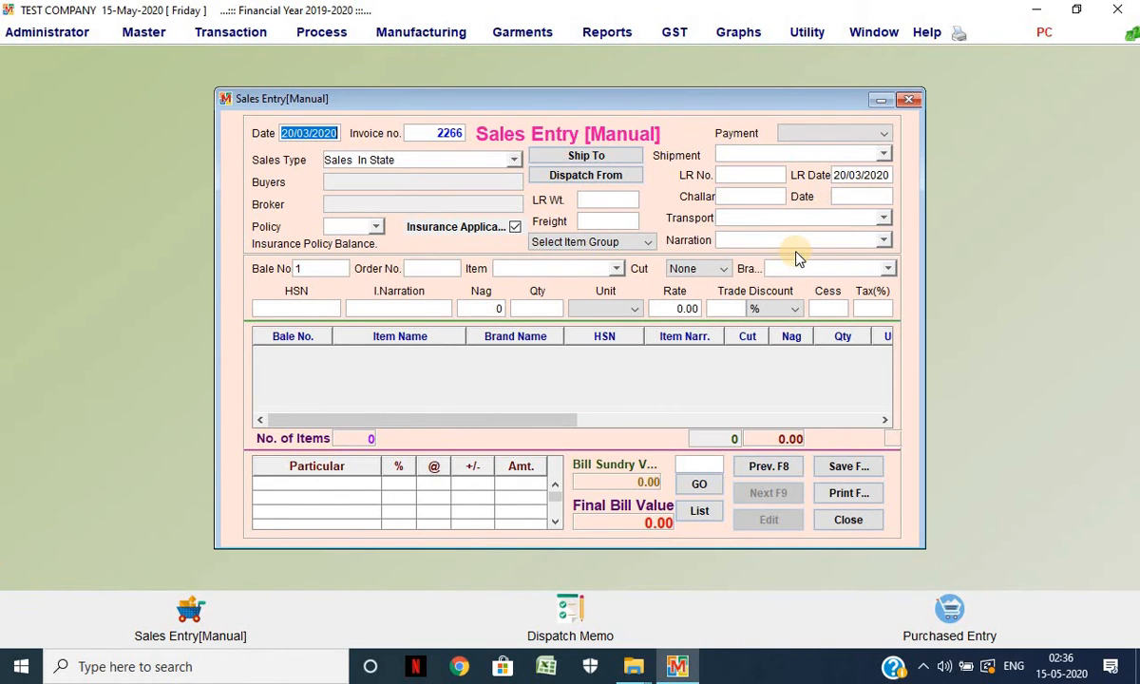
pyautogui.press('Return')
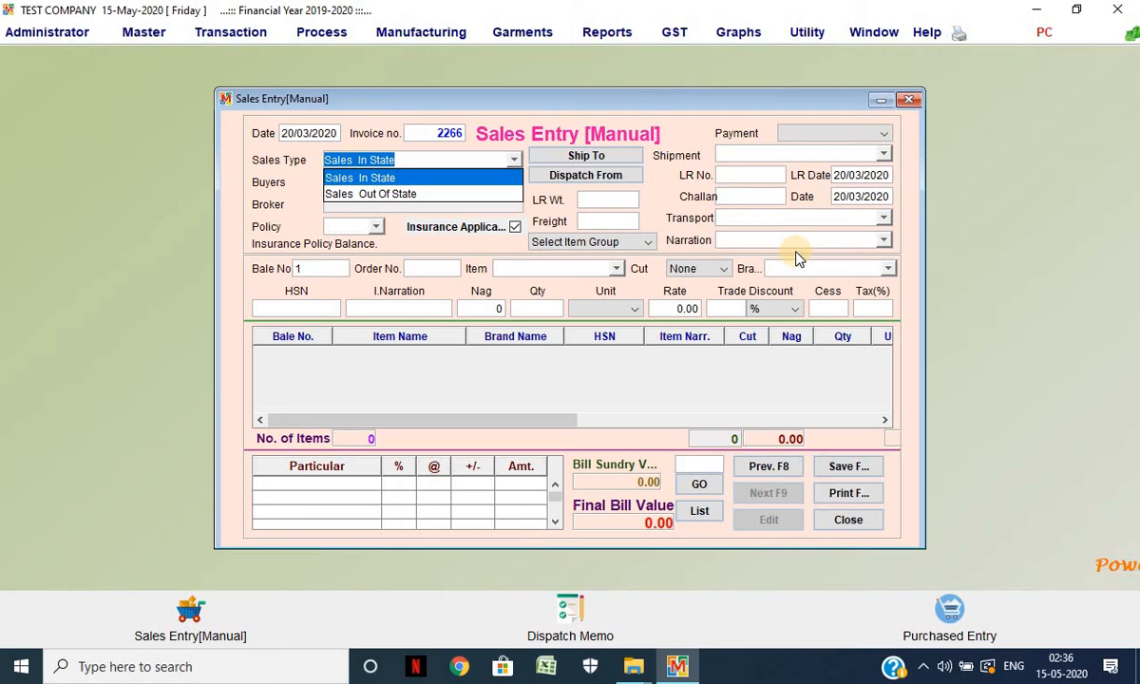
pyautogui.press('Down')
pyautogui.press('Return')
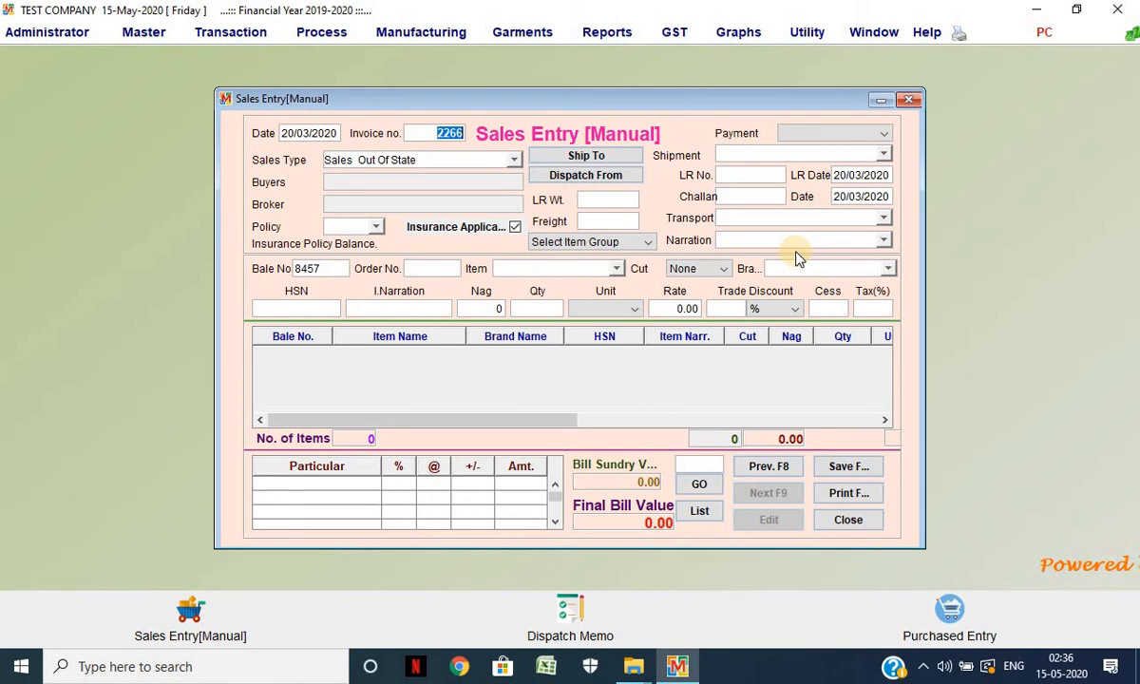
# Step: Search the party list for "buy" and choose Buyer 1013 as the buyer
pyautogui.press('Return')
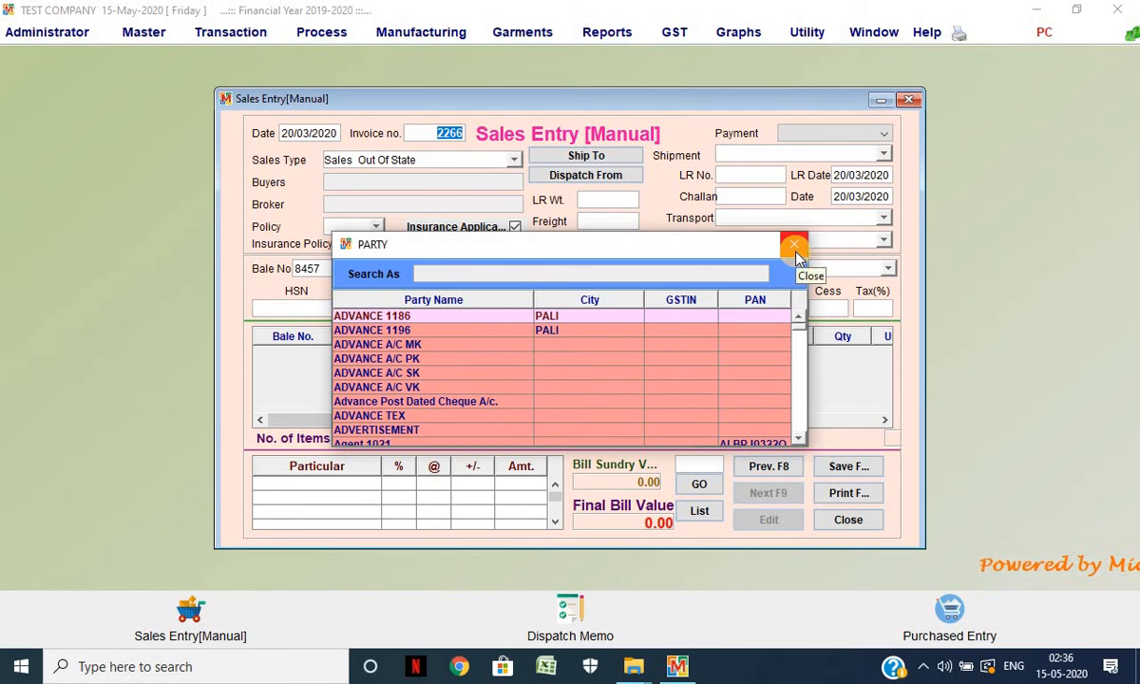
pyautogui.write('buy')
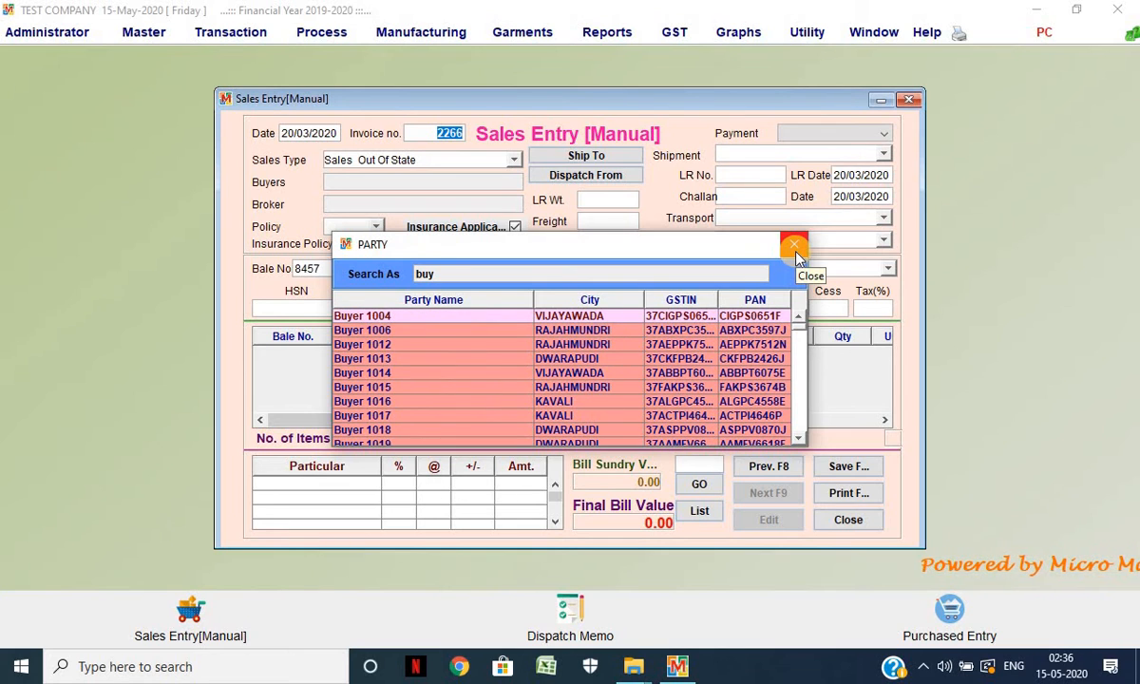
pyautogui.press('Down')
pyautogui.press('Down')
pyautogui.press('Down')
pyautogui.press('Return')
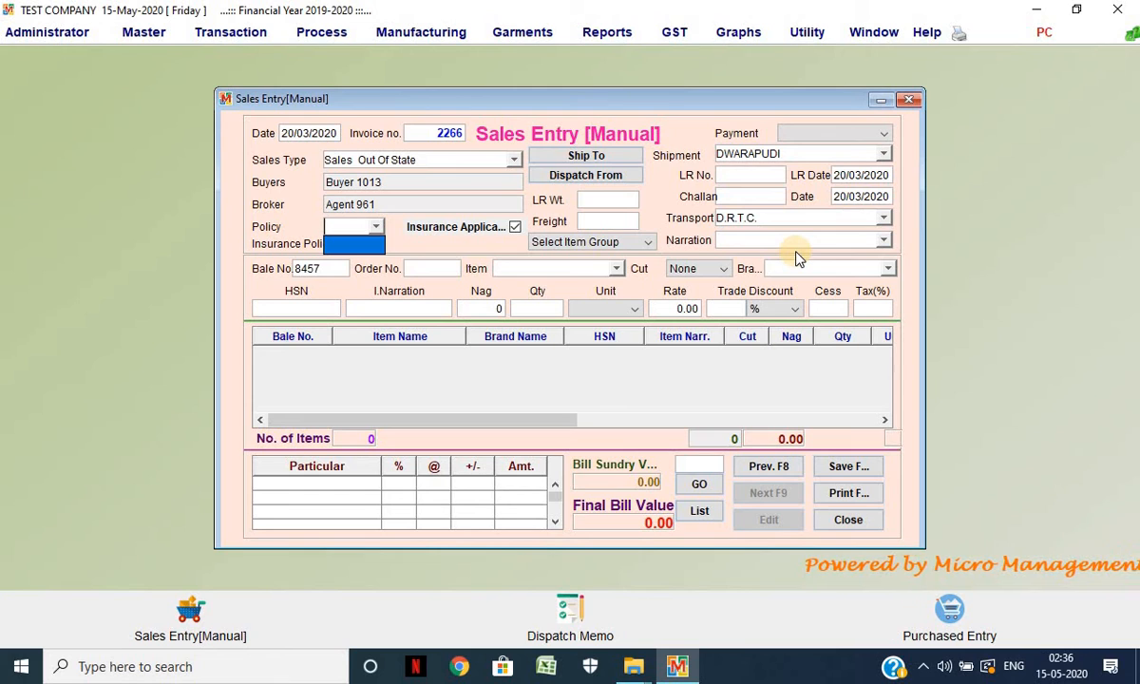
# Step: Accept the prefilled bill details, keeping DWARAPUDI as the shipment place and D.R.T.C. as the transport
pyautogui.press('Return')
pyautogui.press('Return')
pyautogui.press('Return')
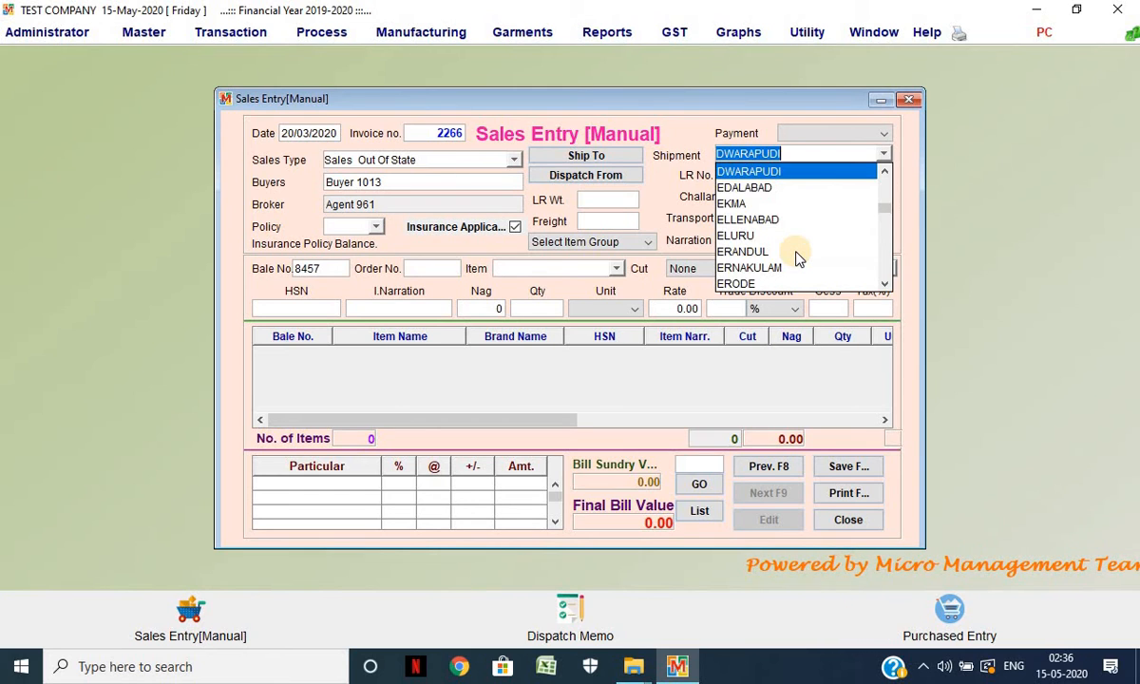
pyautogui.press('Return')
pyautogui.press('Return')
pyautogui.press('Return')
pyautogui.press('Return')
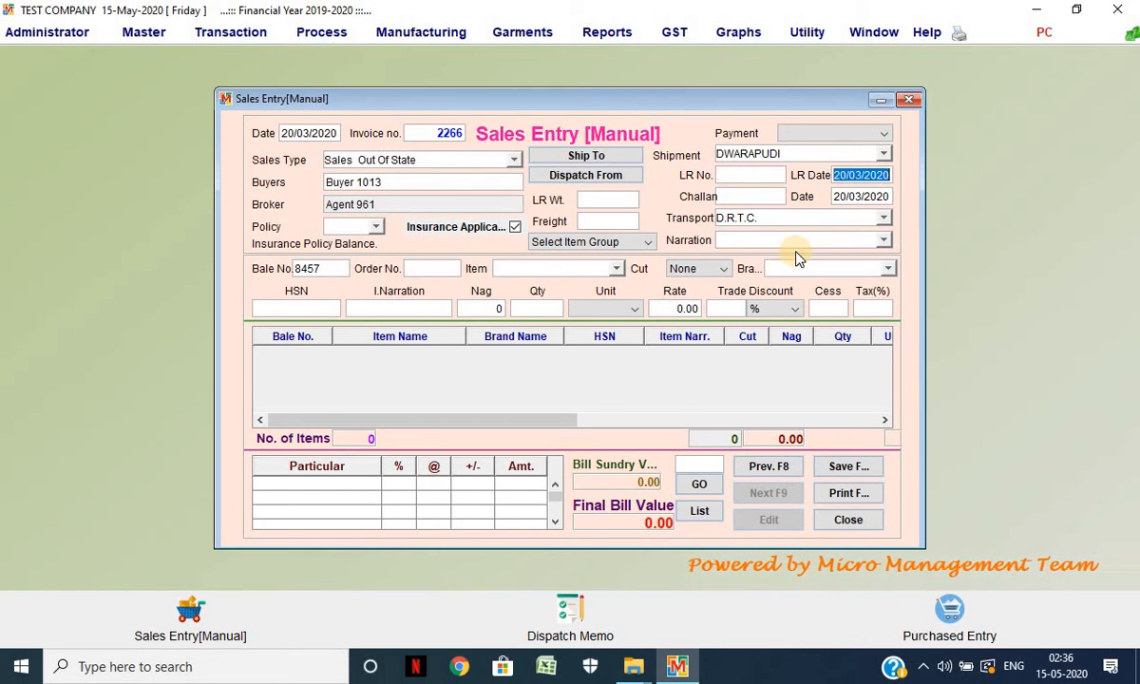
pyautogui.press('Return')
pyautogui.press('Return')
pyautogui.press('Return')
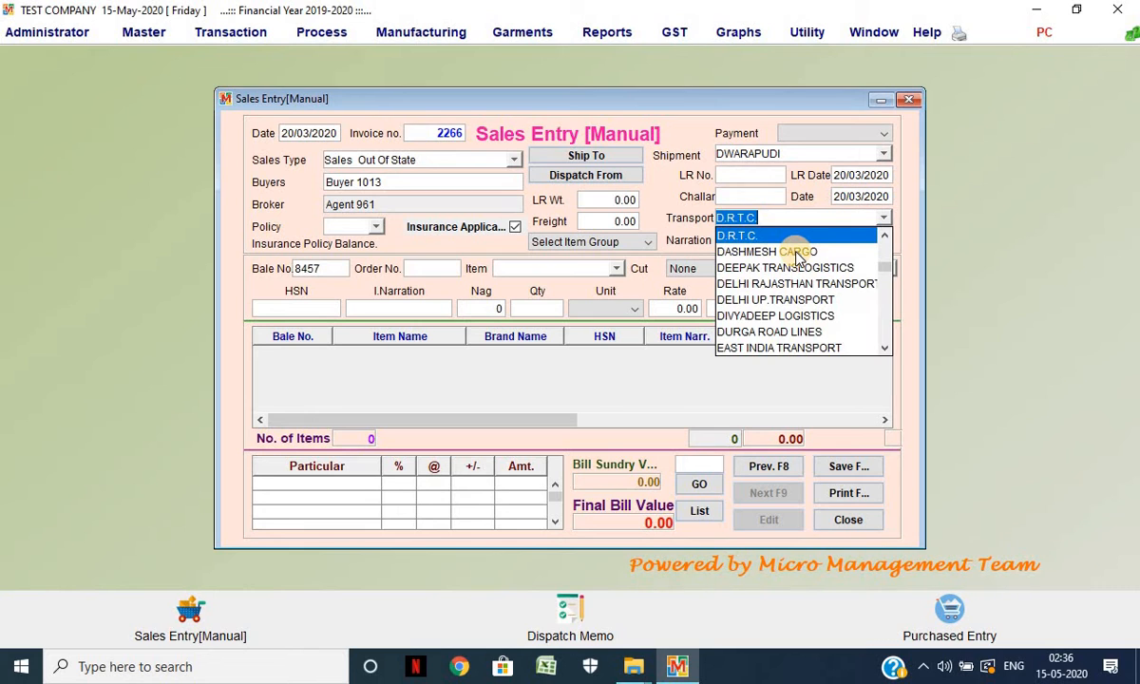
pyautogui.press('Return')
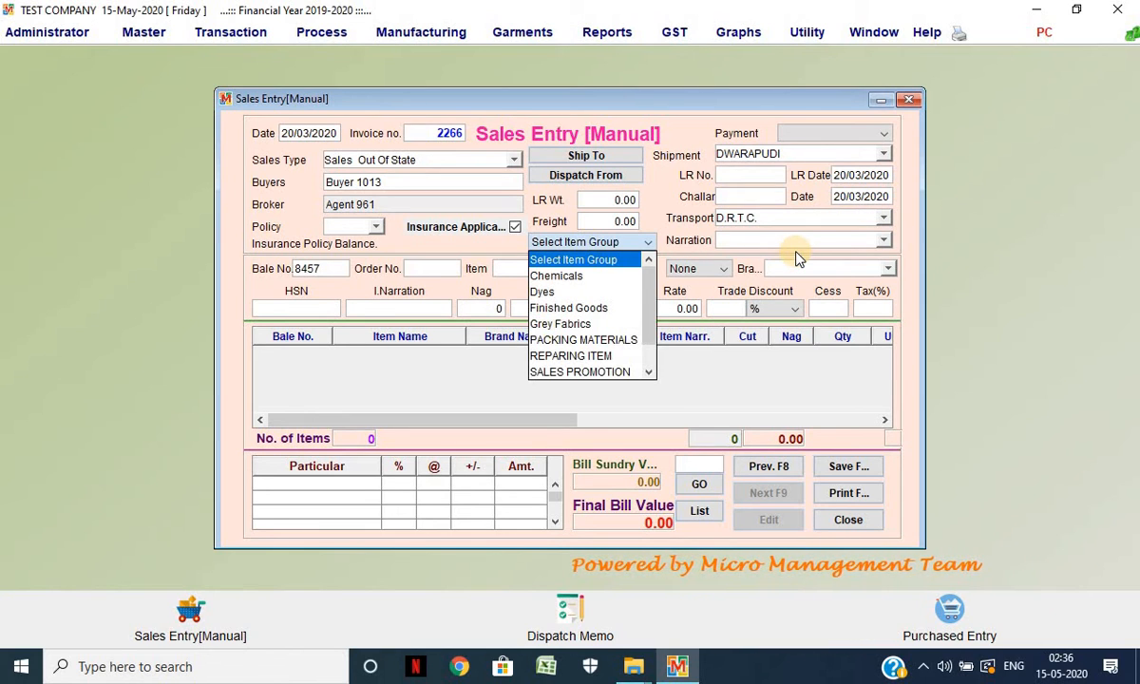
# Step: Set the item group to Finished Goods and accept the filled-in bale number
pyautogui.press('Down')
pyautogui.press('Down')
pyautogui.press('Down')
pyautogui.press('Return')
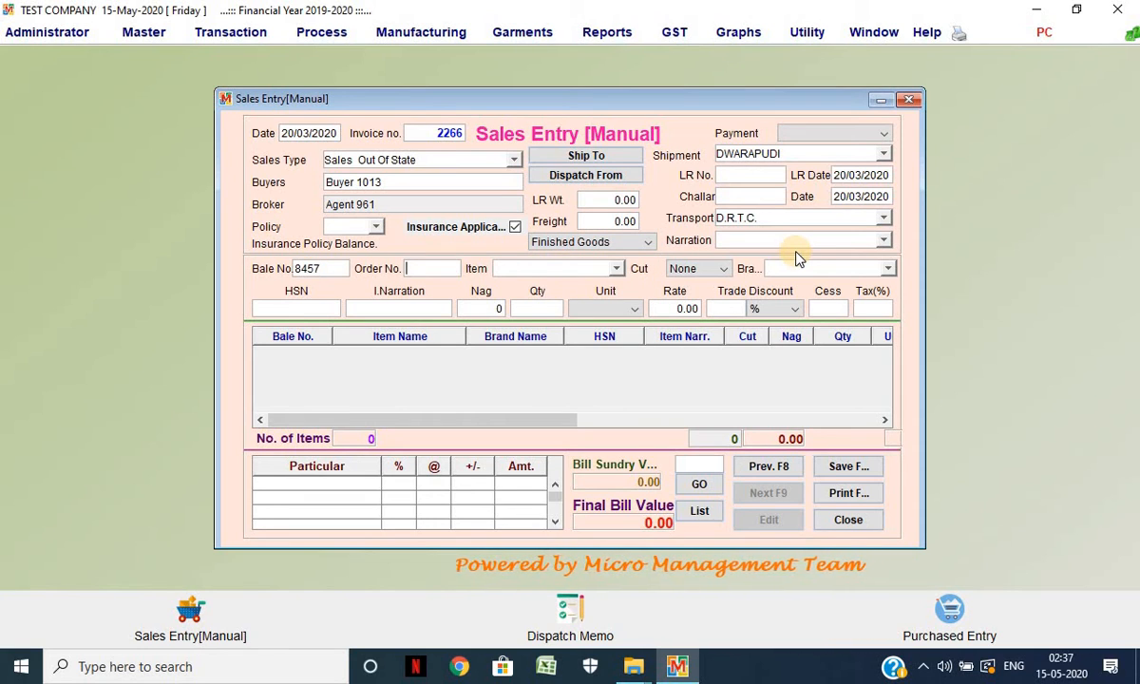
# Step: Choose Ready goods 2 as the line item, without an order number, and set its cut to .80 C.M
pyautogui.press('Return')
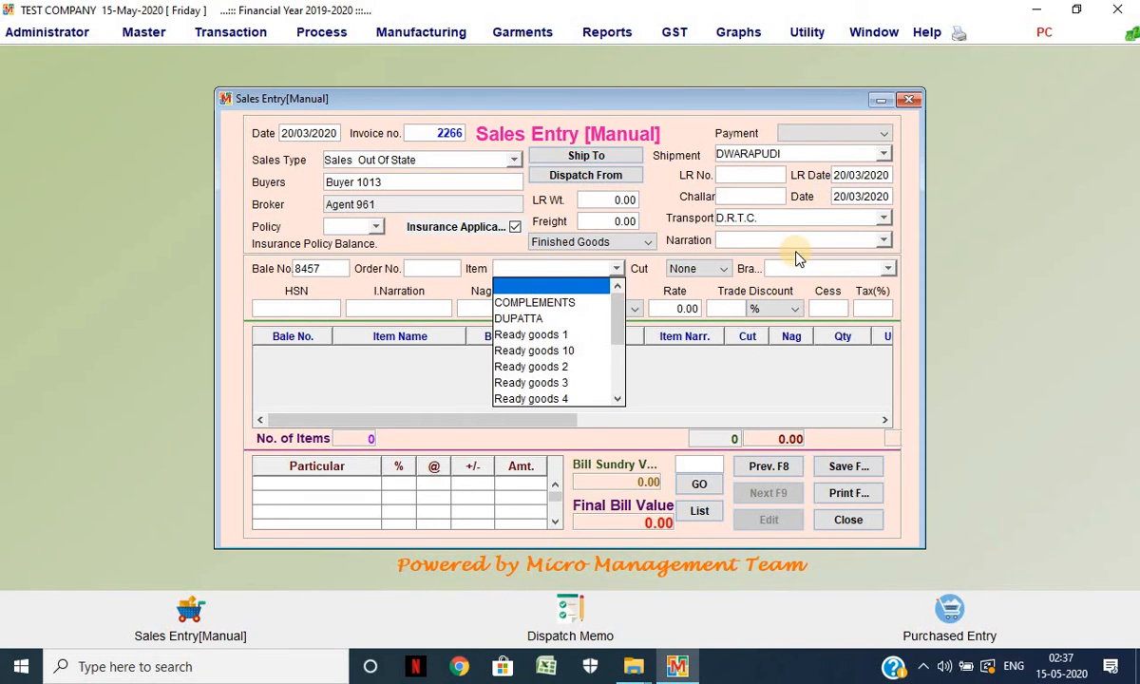
pyautogui.press('Down')
pyautogui.press('Down')
pyautogui.press('Down')
pyautogui.press('Down')
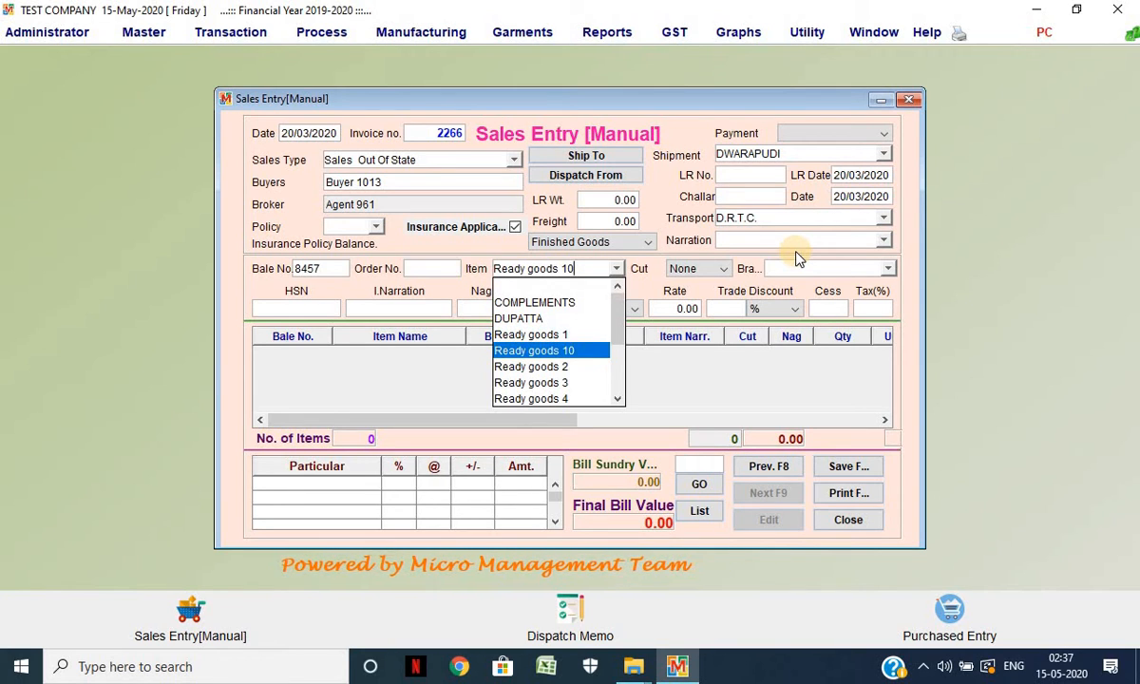
pyautogui.press('Down')
pyautogui.press('Return')
pyautogui.press('Down')
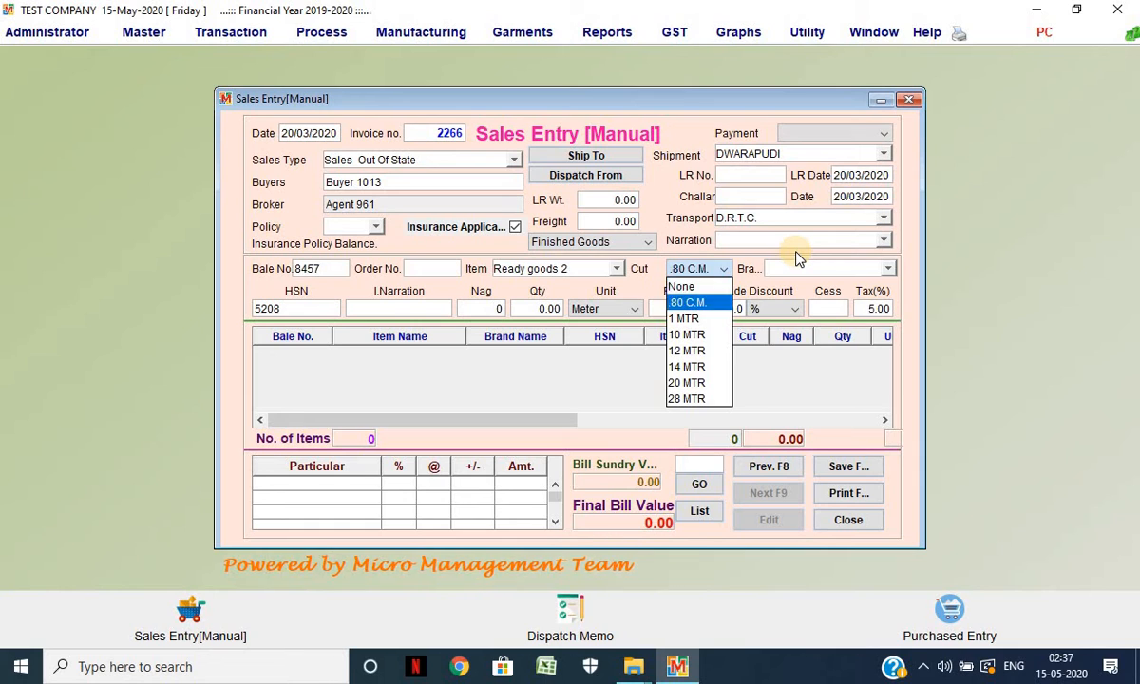
pyautogui.press('Return')
# Step: Keep the line's HSN code and enter a nag of 100 with a quantity of 1000
pyautogui.press('Return')
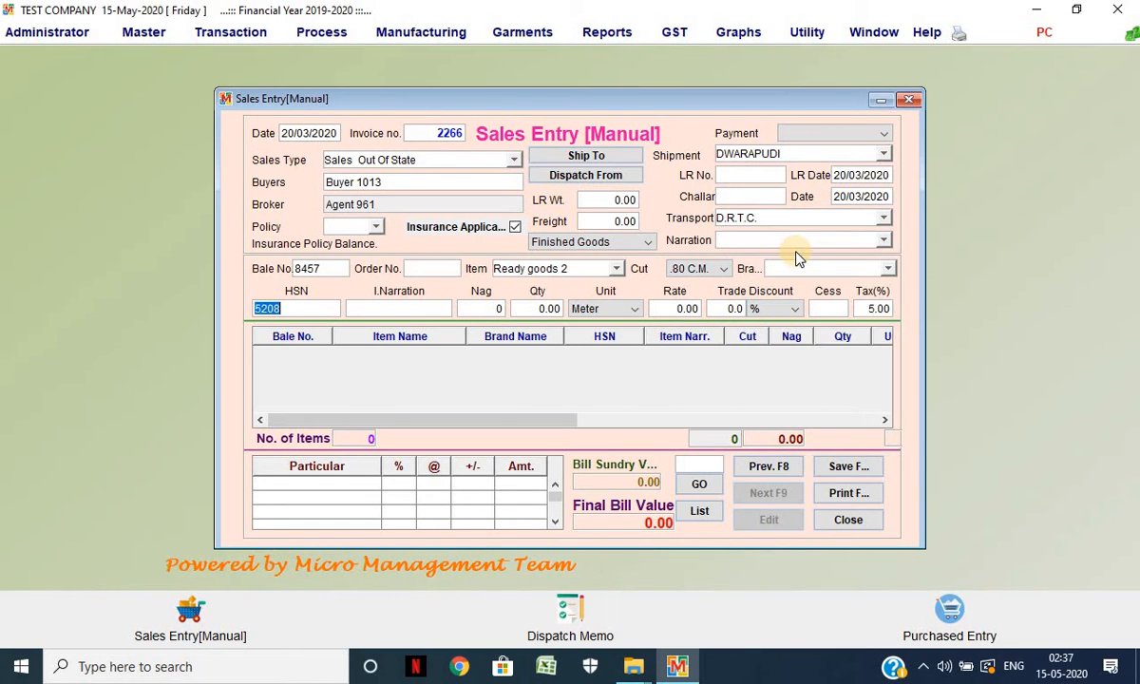
pyautogui.press('Return')
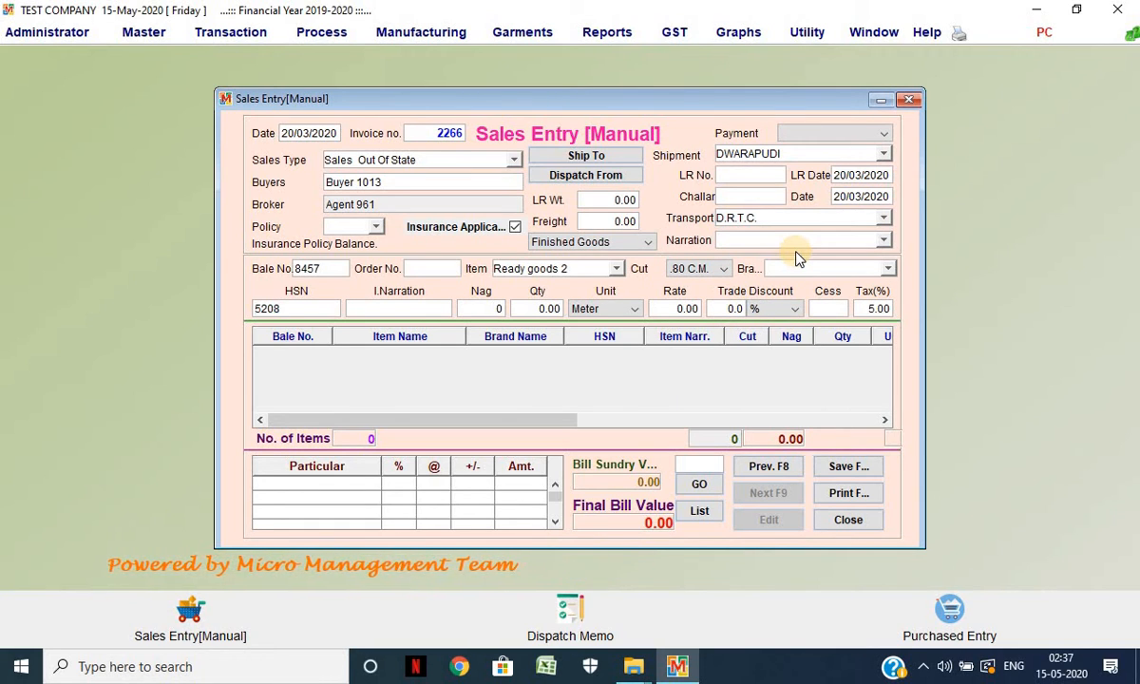
pyautogui.press('Return')
pyautogui.write('100')
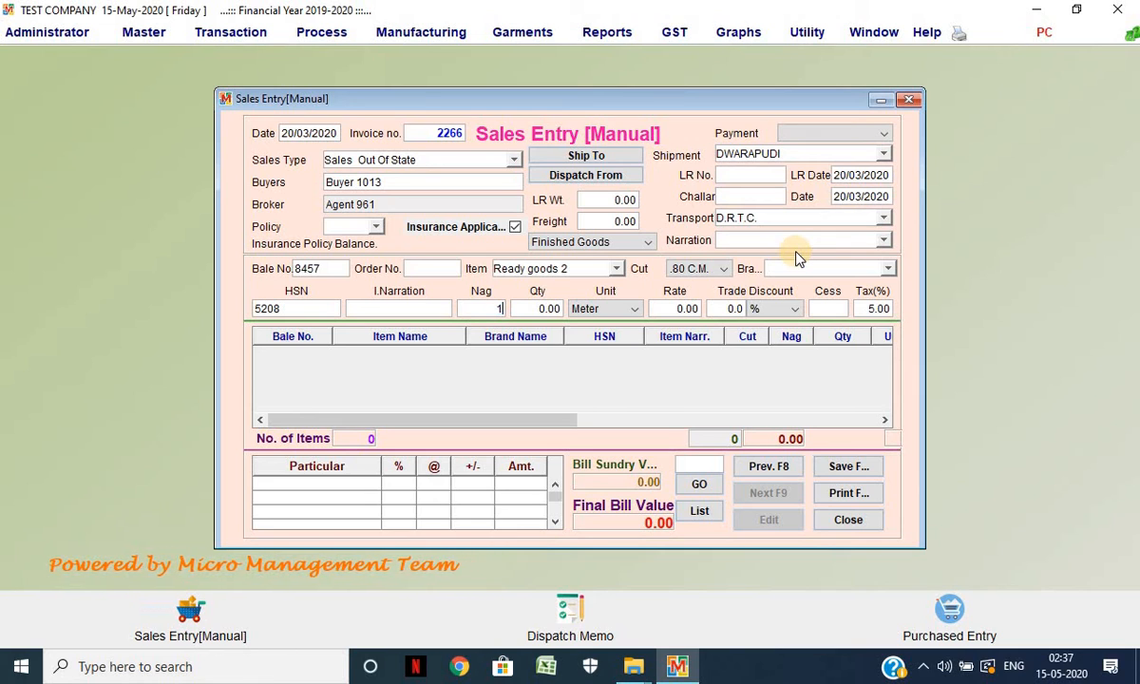
pyautogui.press('Return')
pyautogui.write('100')
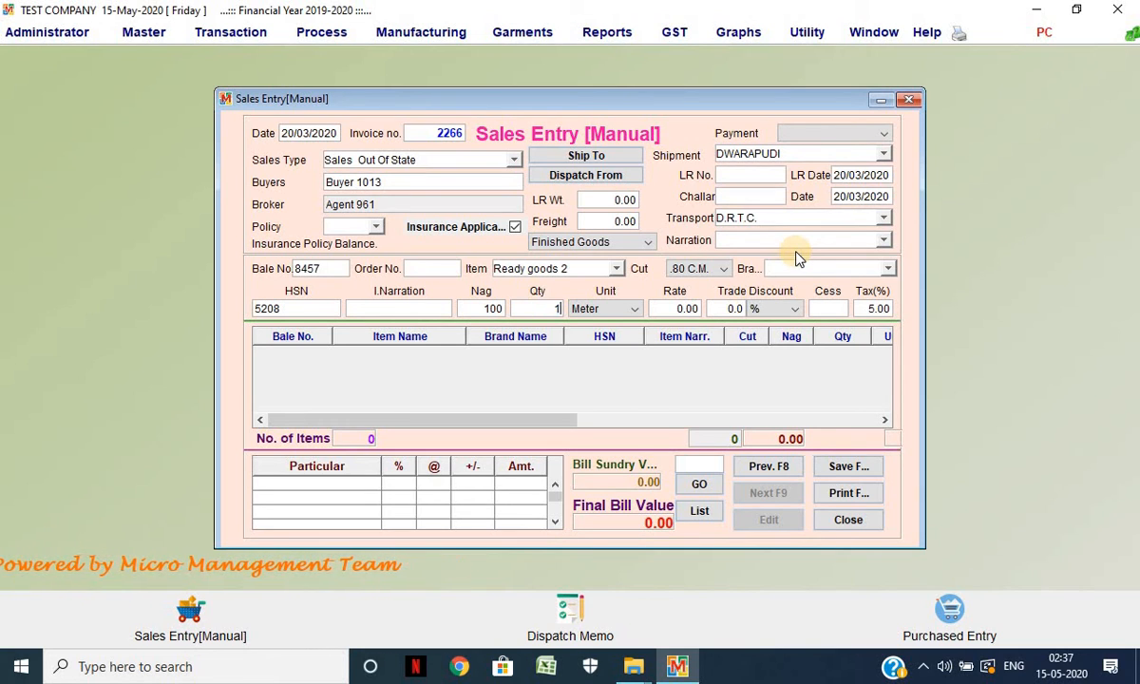
pyautogui.press('Return')
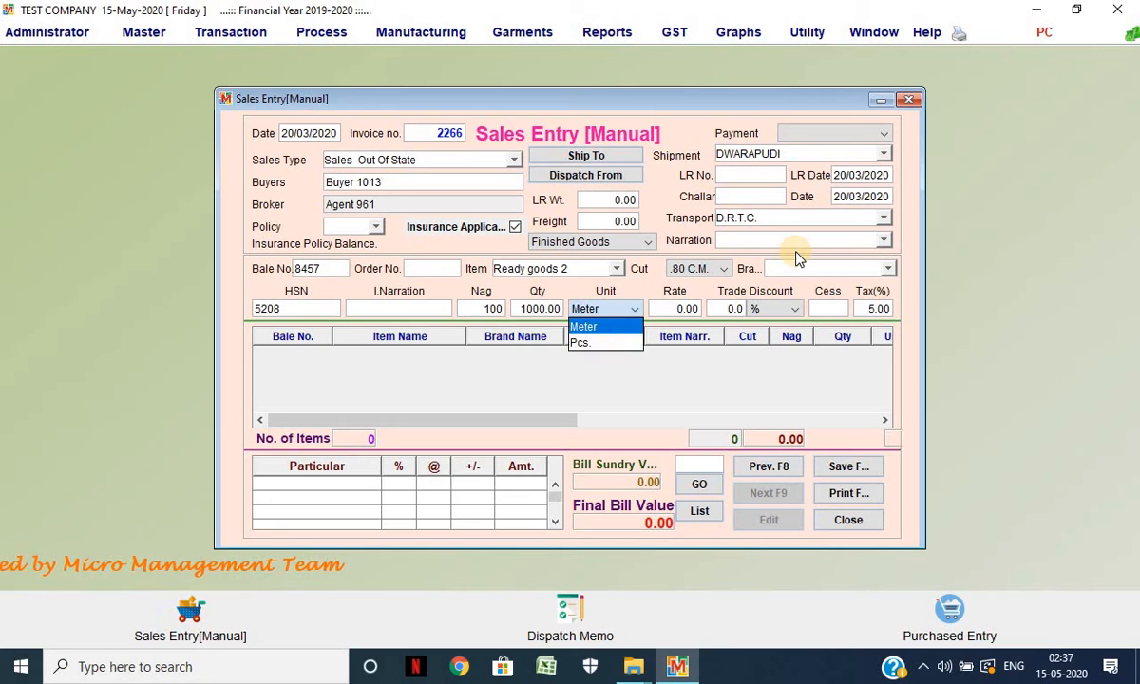
# Step: Correct the line's nag to 1000, accept the calculated quantity and keep Meter as the unit
pyautogui.hotkey('shift', 'Tab')
pyautogui.hotkey('shift', 'Tab')
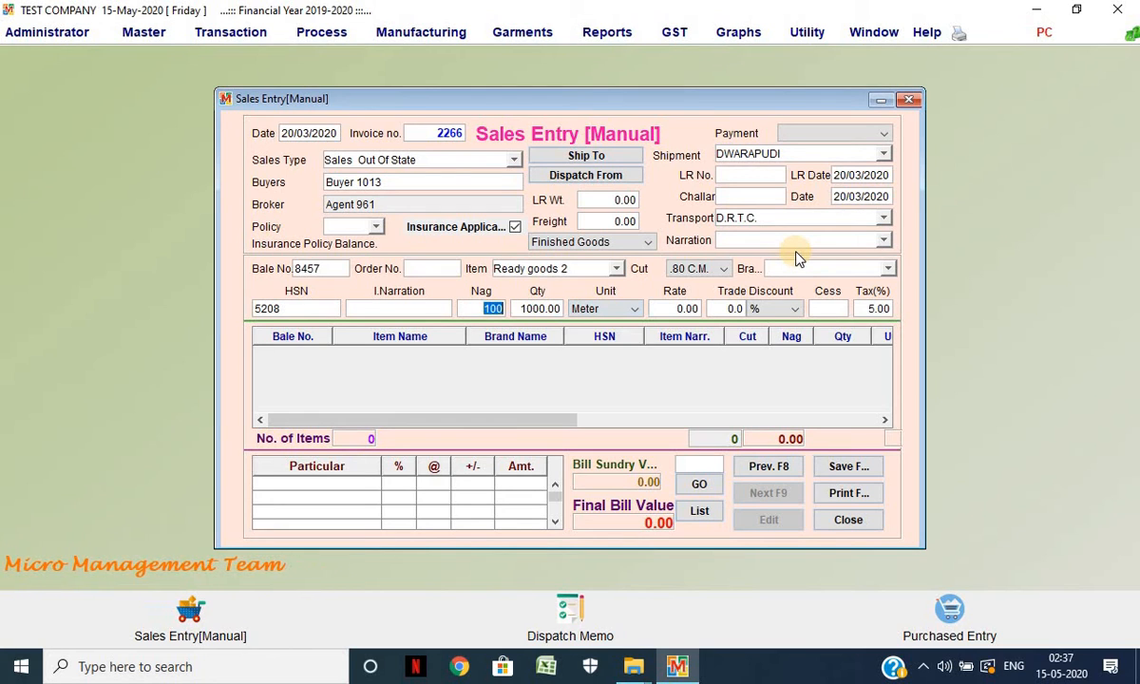
pyautogui.press('Return')
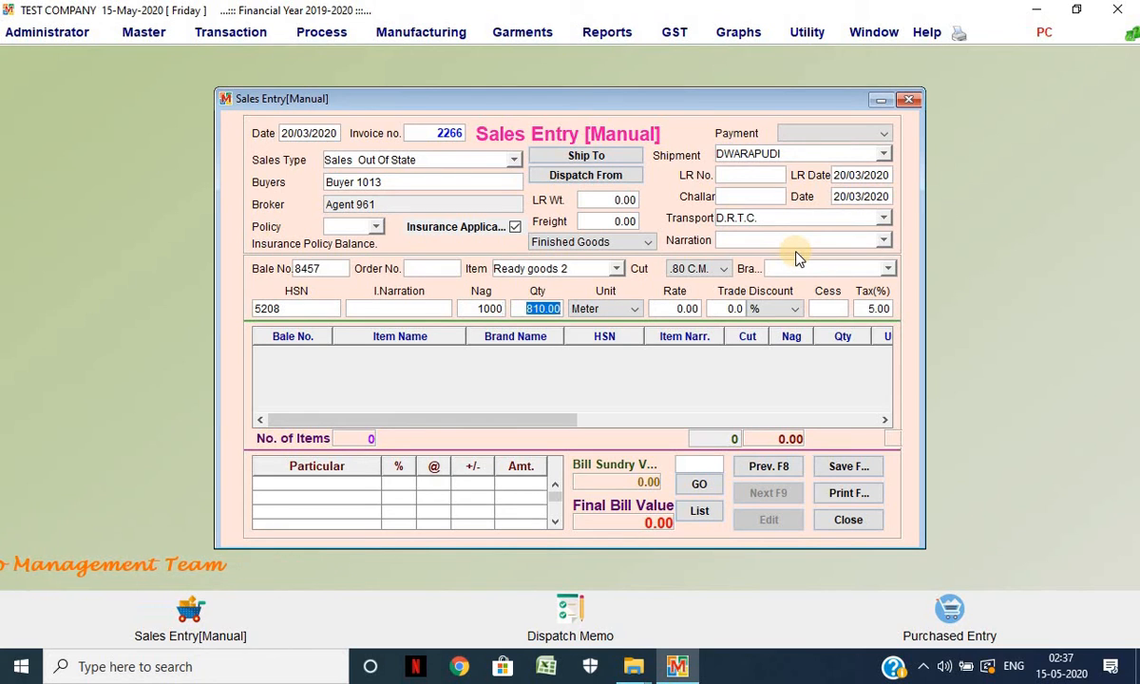
pyautogui.press('Return')
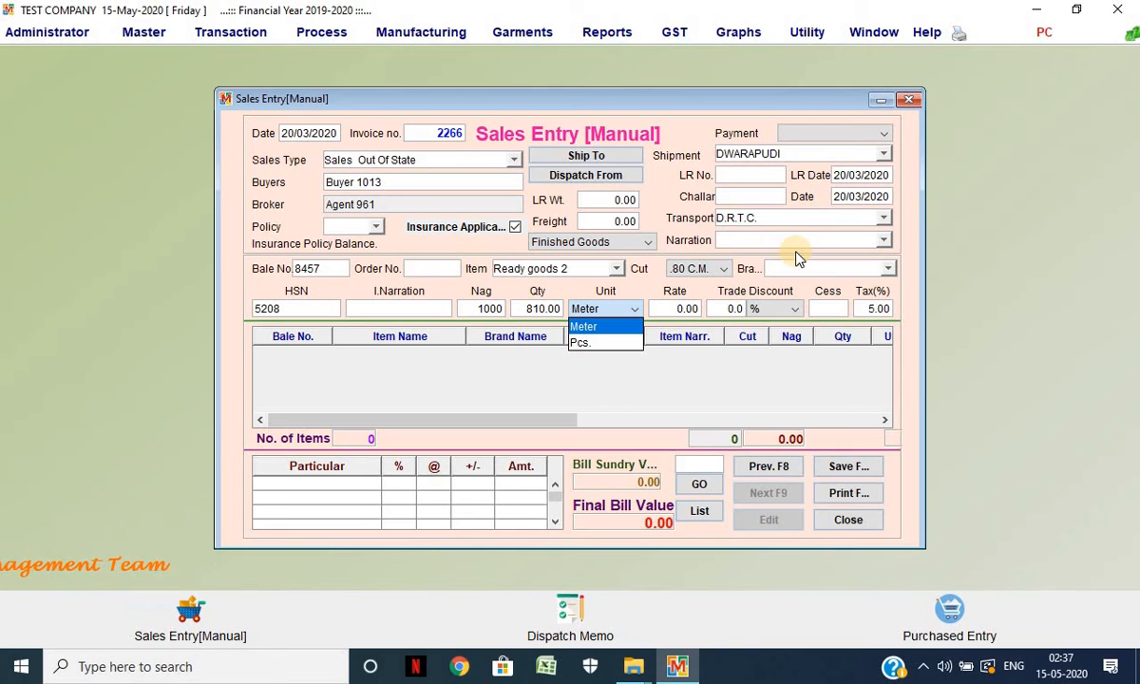
pyautogui.press('Down')
pyautogui.press('Up')
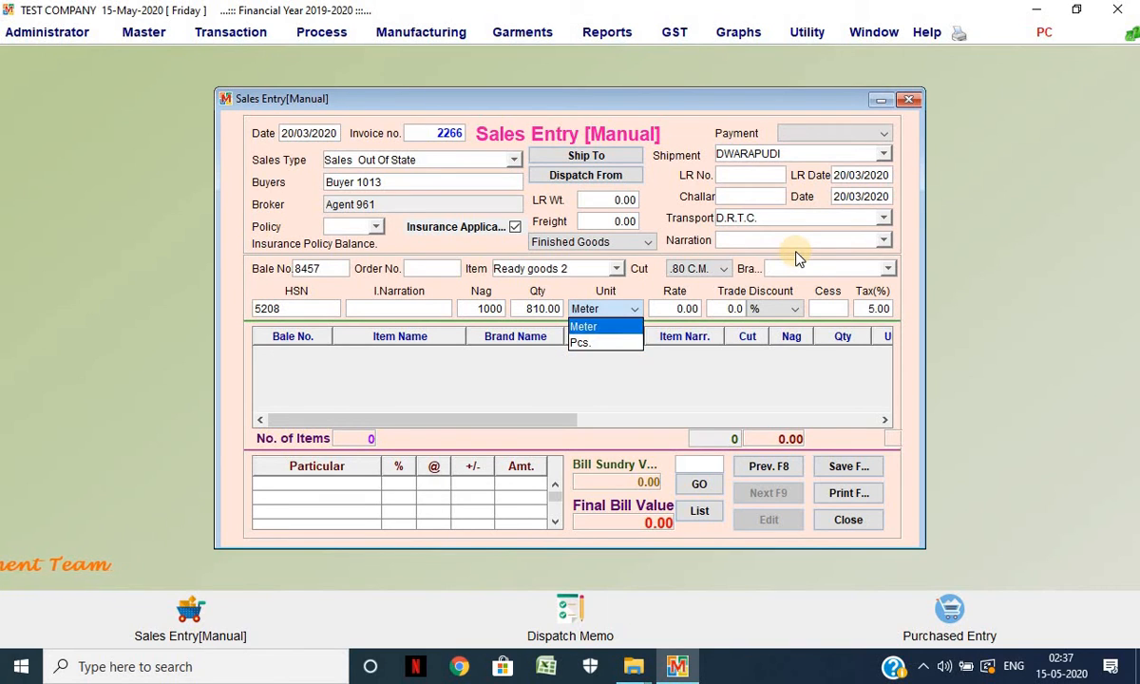
pyautogui.press('Down')
pyautogui.press('Up')
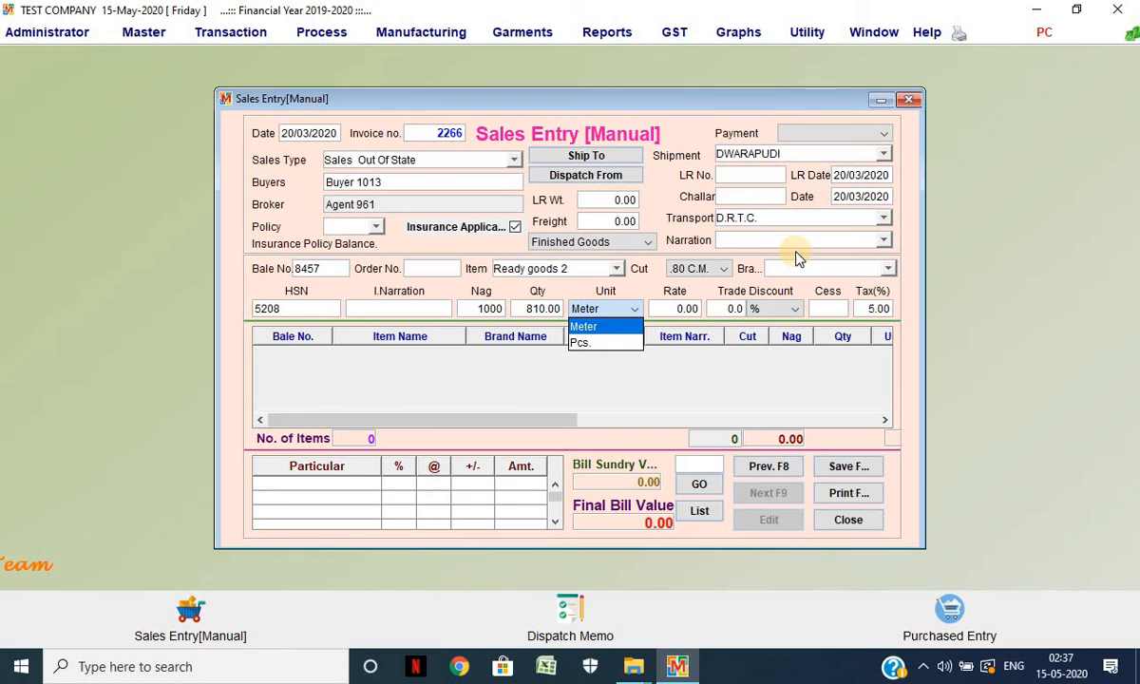
pyautogui.press('Return')
# Step: Set the line's rate to 12.25 and add the item to the bill without a trade discount
pyautogui.write('12')
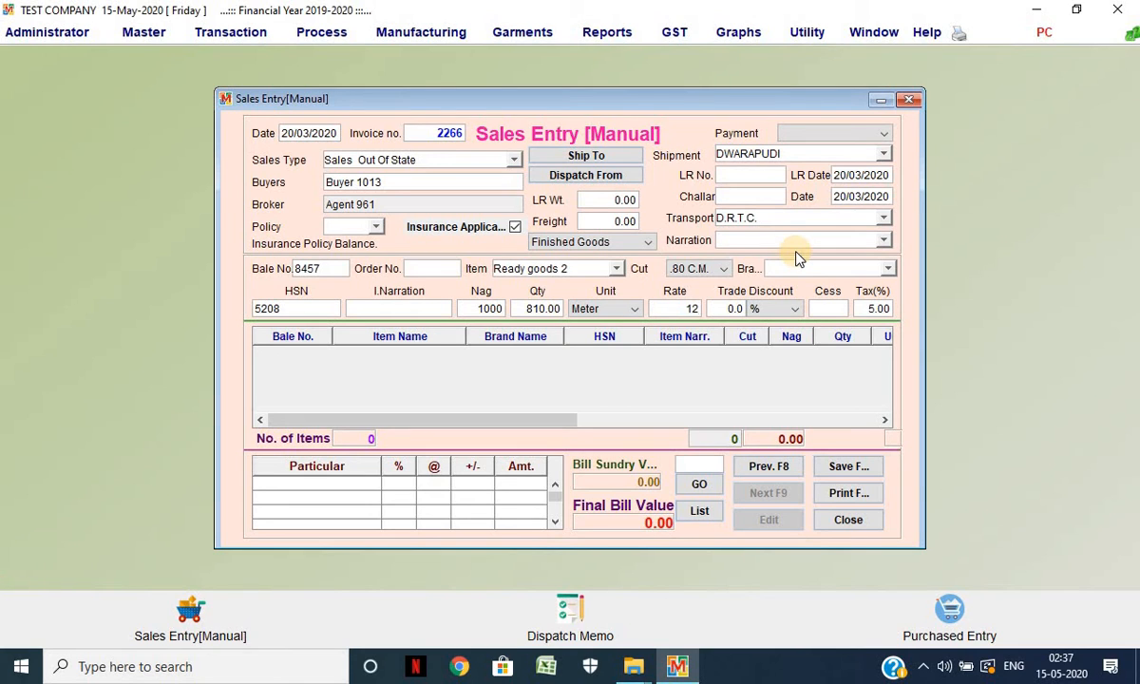
pyautogui.write('.25')
pyautogui.press('Return')
pyautogui.press('Return')
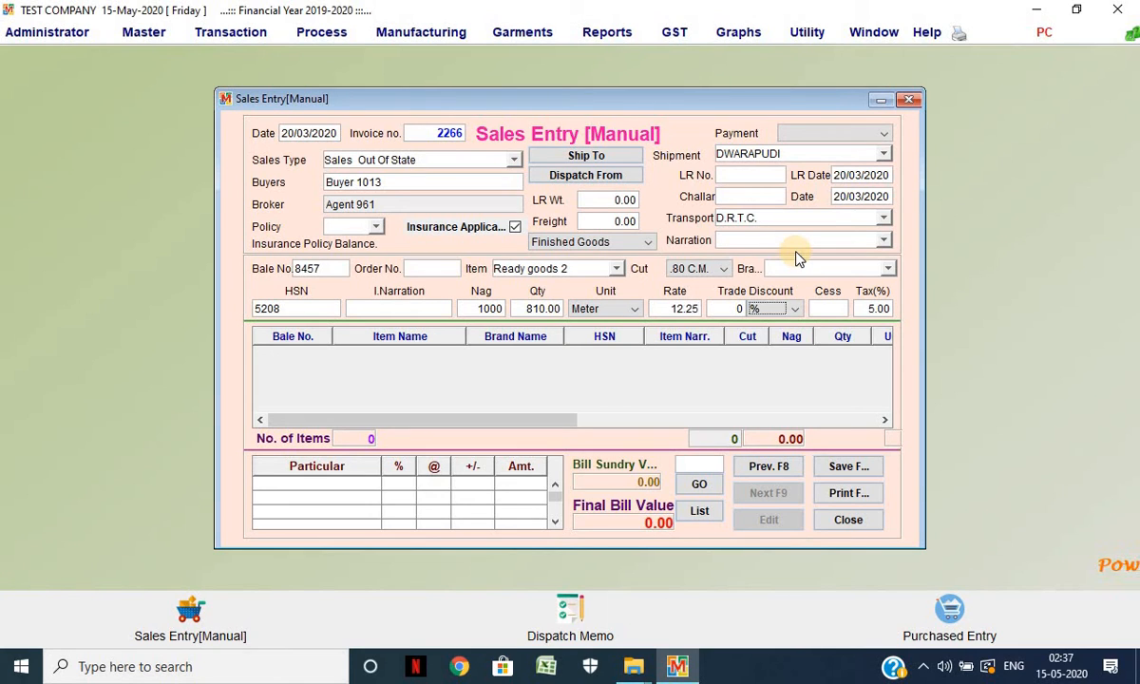
pyautogui.press('Return')
pyautogui.press('Return')
pyautogui.press('Return')
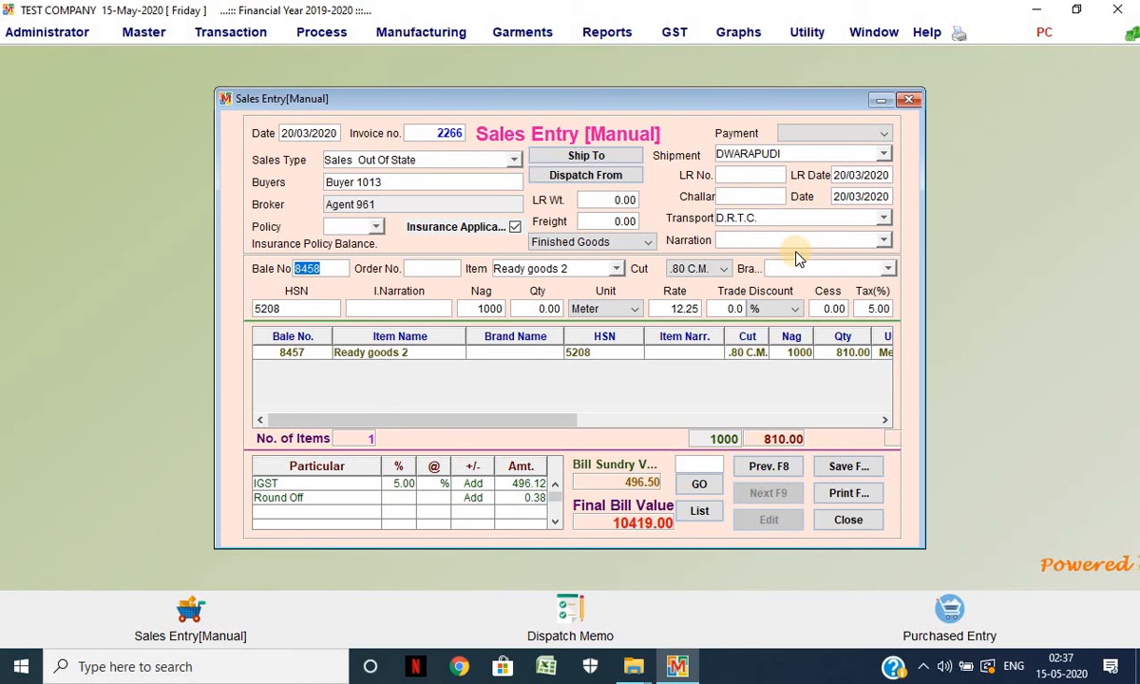
# Step: Save the manual sales bill and confirm the save
pyautogui.click(855, 468)
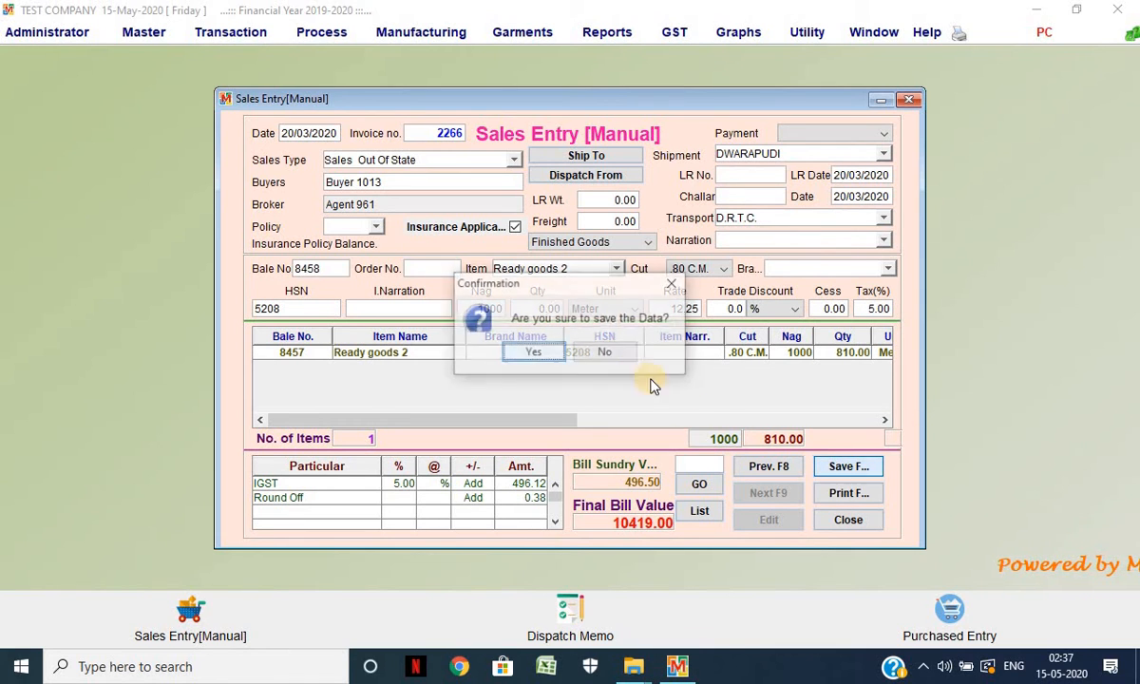
pyautogui.click(535, 352)
pyautogui.click(837, 465)
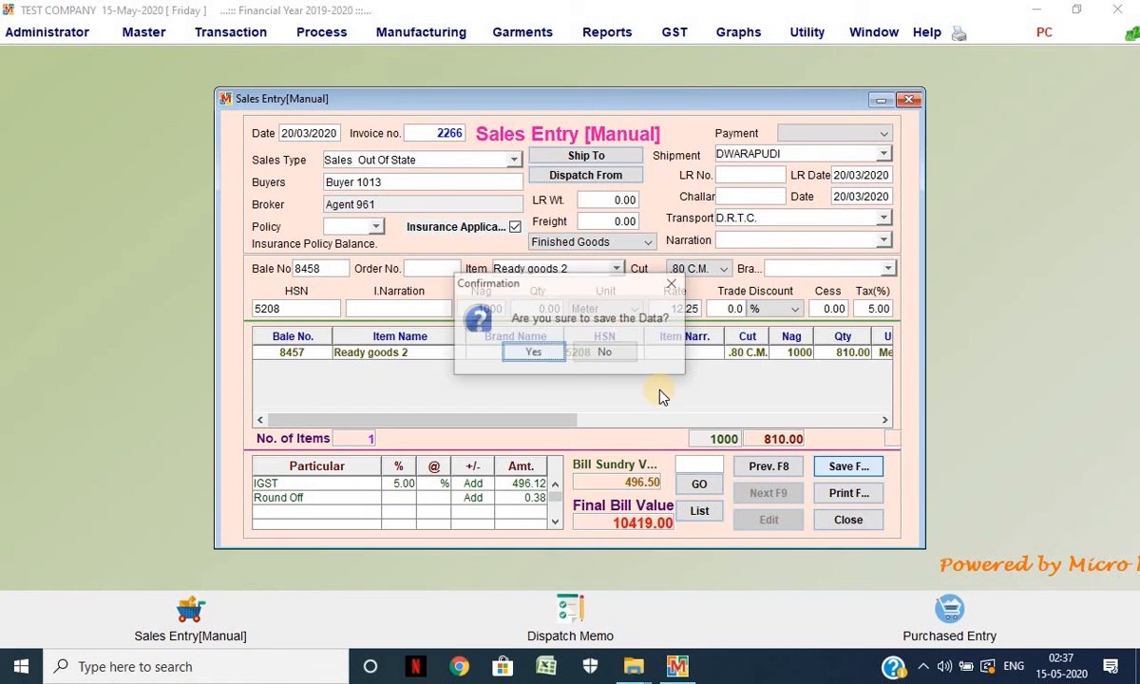
pyautogui.click(528, 353)
pyautogui.click(570, 347)
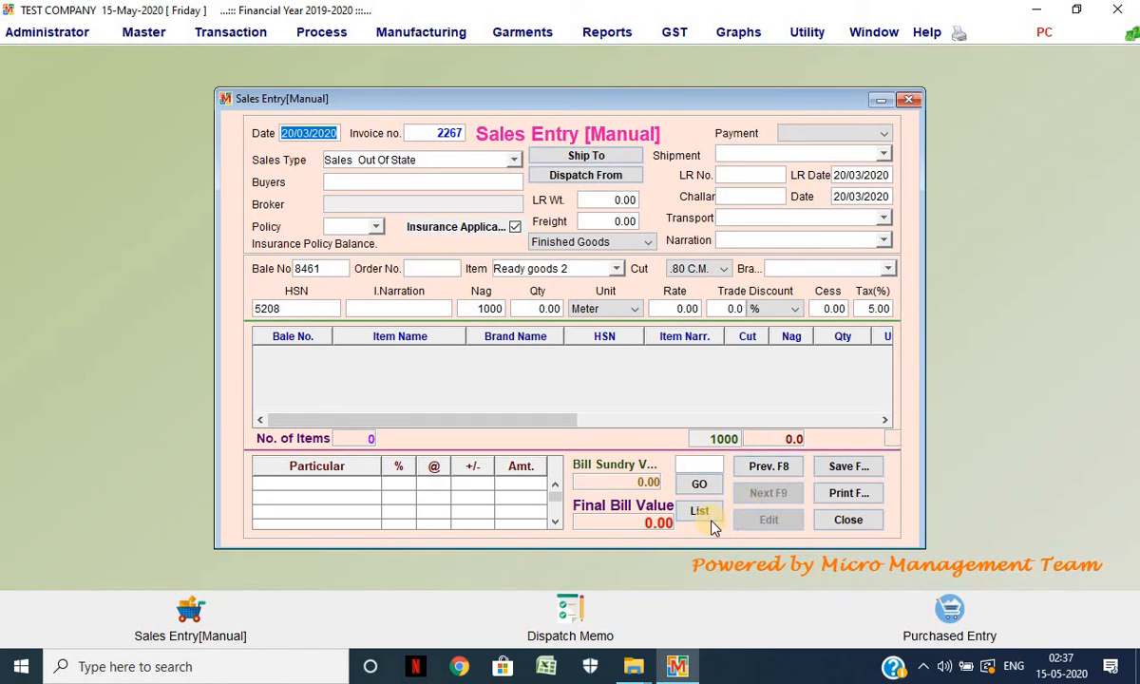
# Step: Go back to the newly saved bill, preview its ORIGINAL COPY for printing and close the preview
pyautogui.click(849, 493)
pyautogui.click(564, 344)
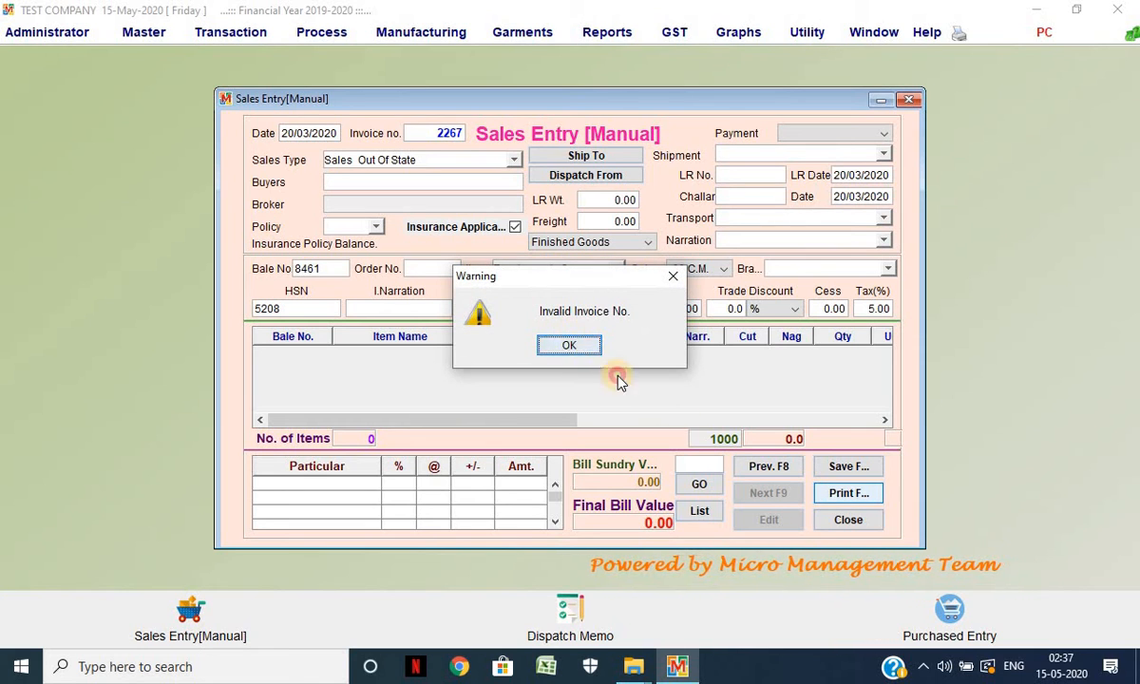
pyautogui.click(769, 466)
pyautogui.click(824, 498)
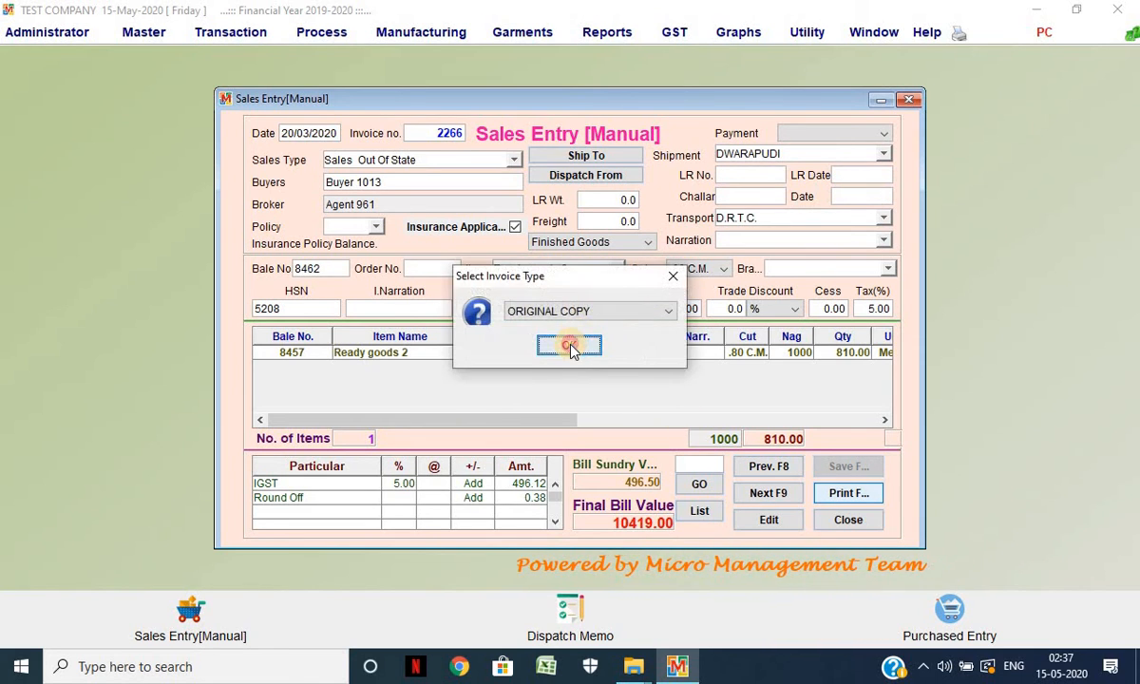
pyautogui.click(571, 344)
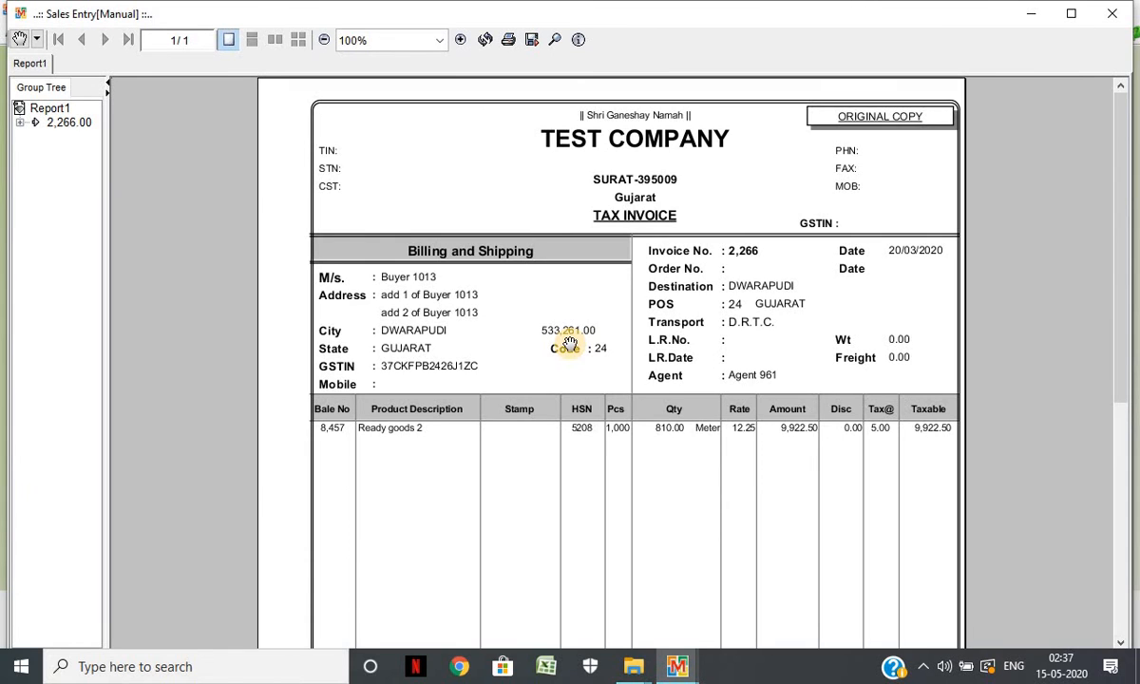
pyautogui.click(1117, 29)
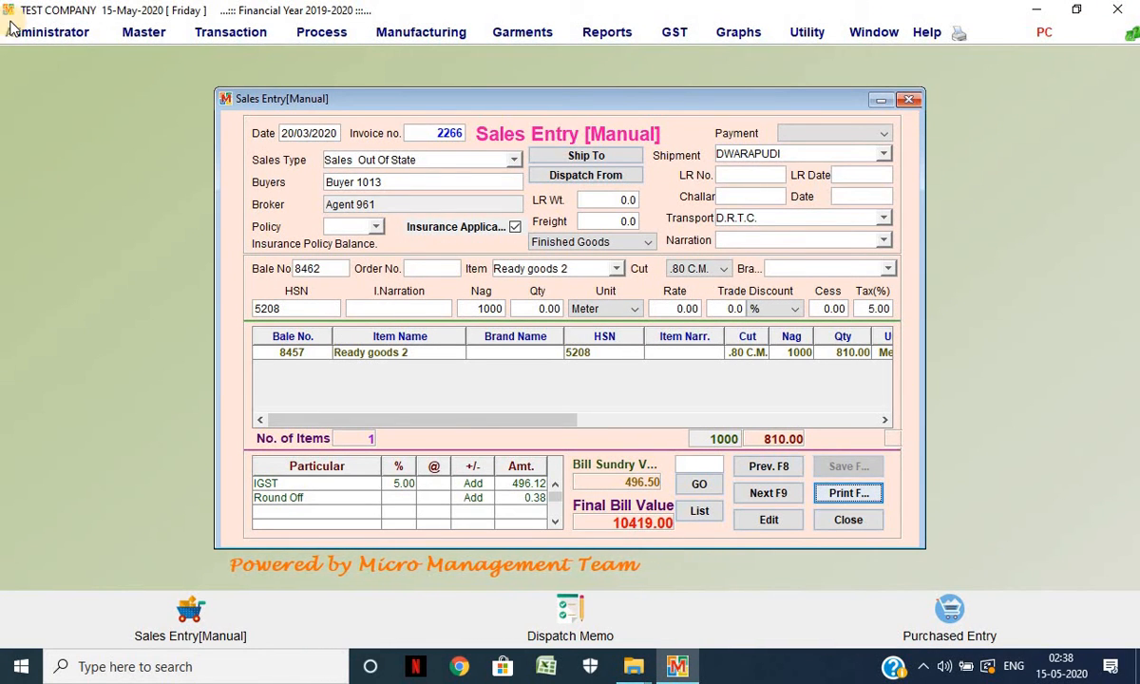
# Step: Choose SaleBillssf2608.rpt as TEST COMPANY's Windows sales bill format in the bill and challan format setting
pyautogui.click(47, 31)
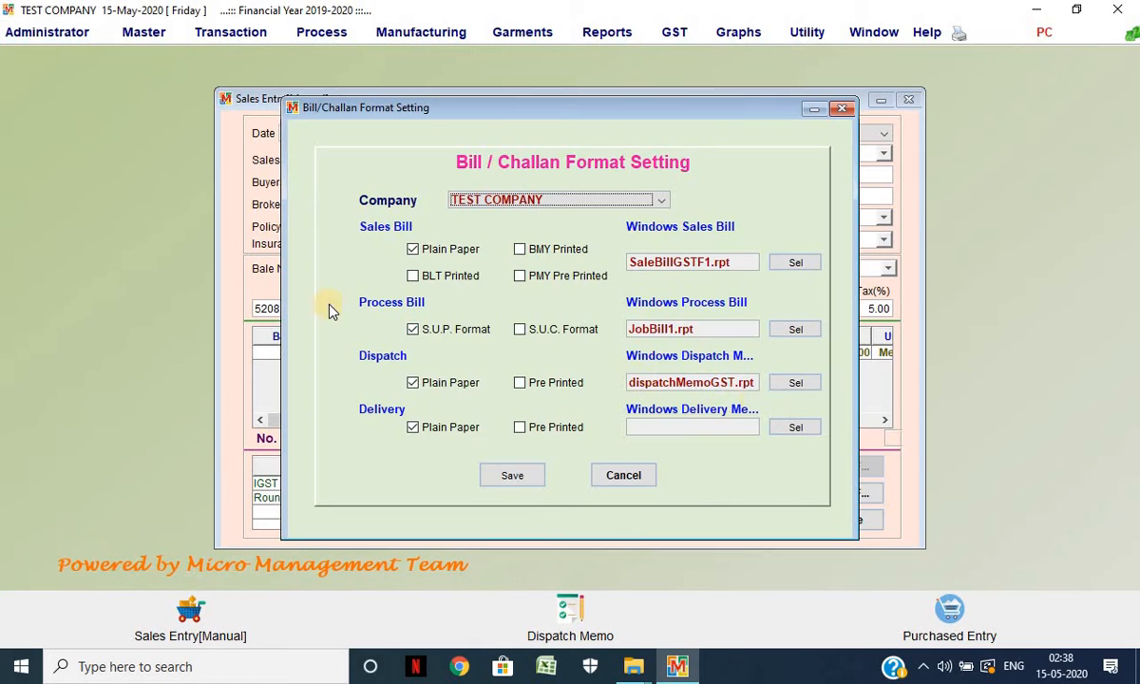
pyautogui.click(789, 266)
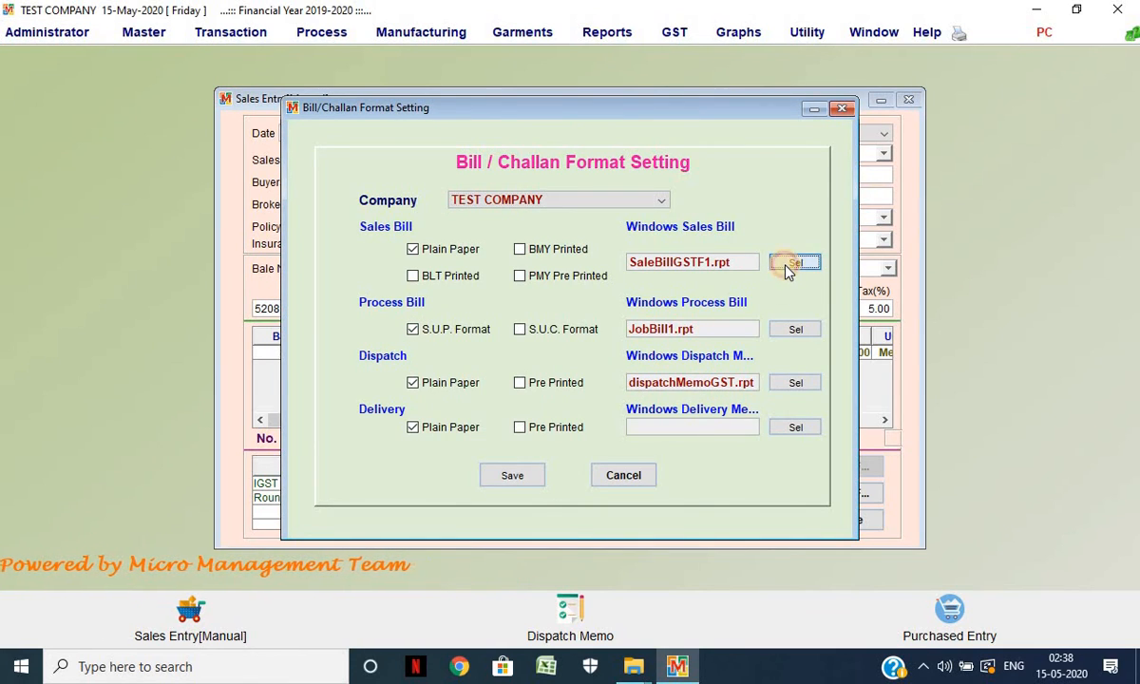
pyautogui.scroll(-10, 507, 306)
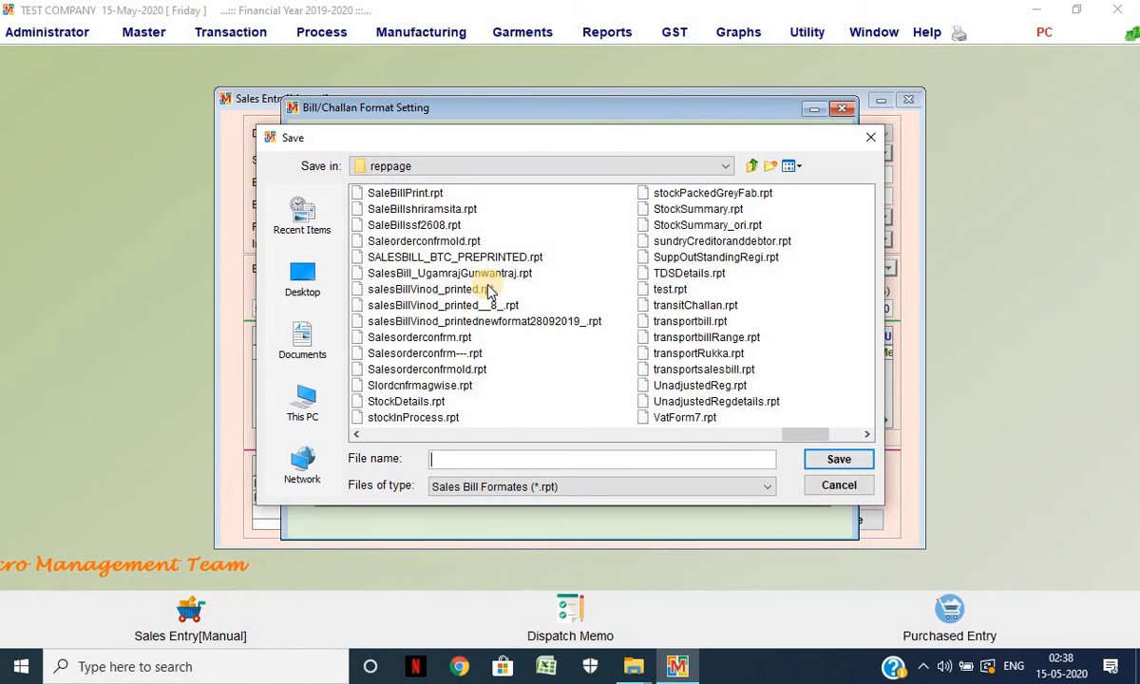
pyautogui.scroll(2, 447, 262)
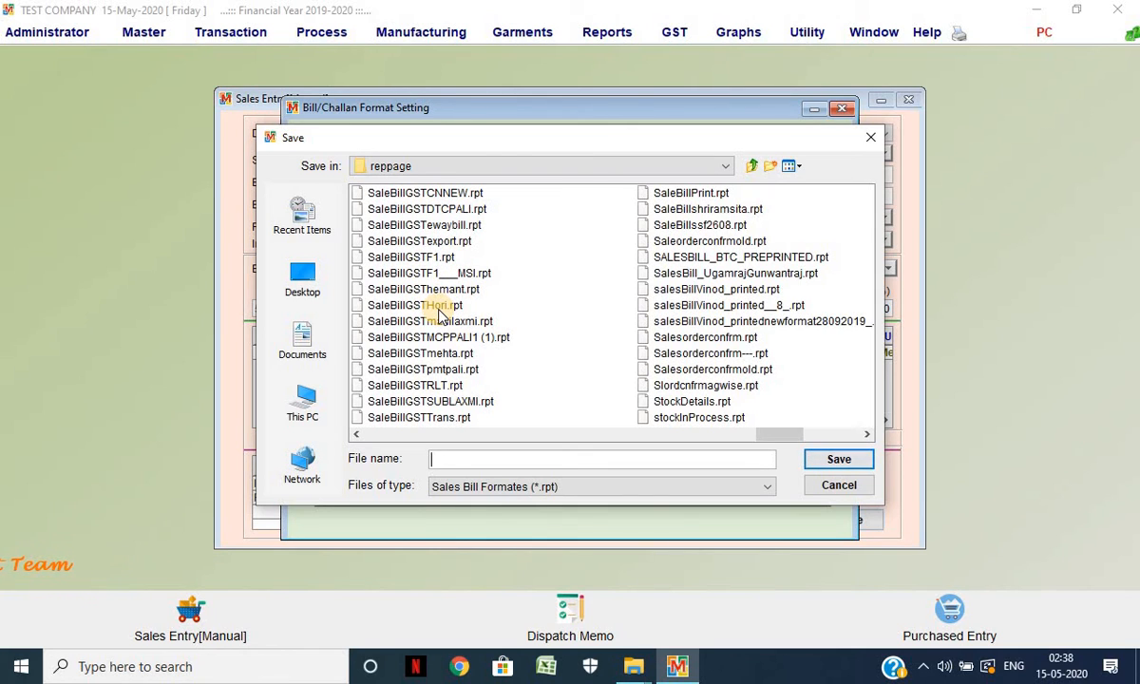
pyautogui.scroll(2, 439, 315)
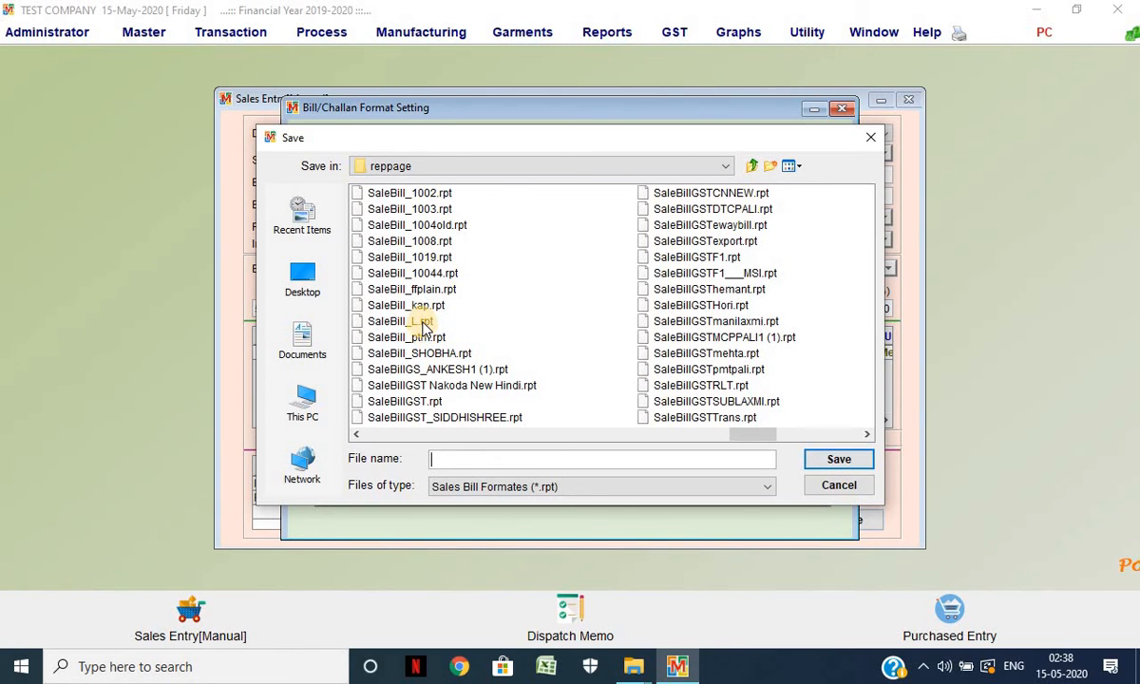
pyautogui.scroll(2, 425, 326)
pyautogui.scroll(-2, 506, 362)
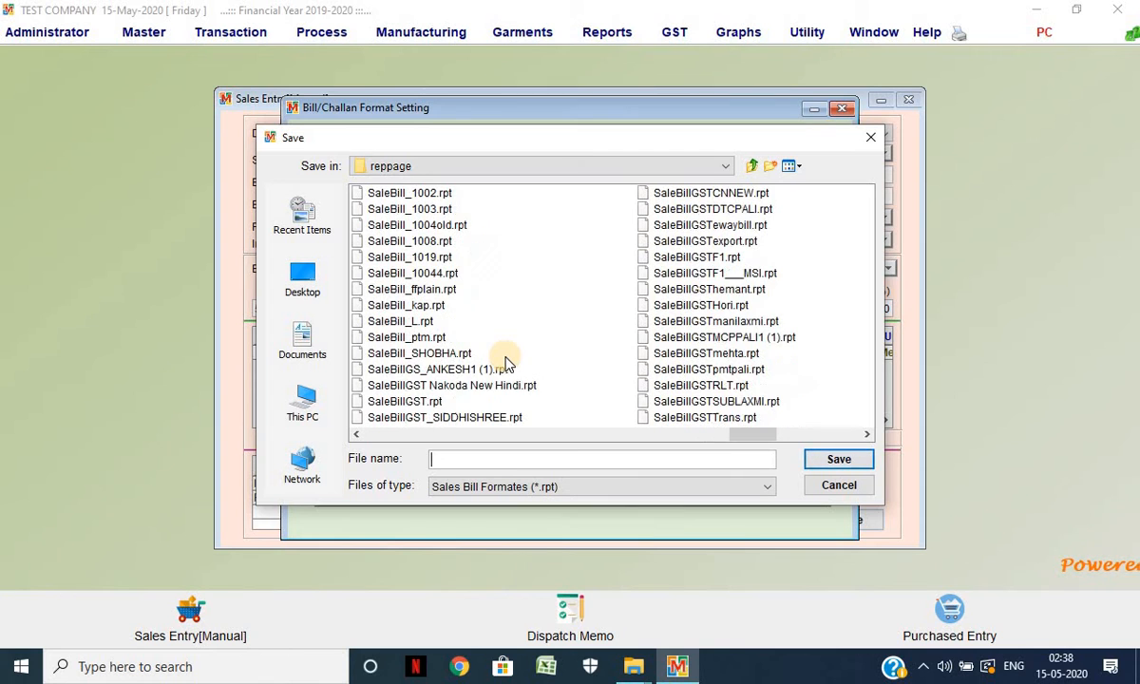
pyautogui.click(434, 418)
pyautogui.click(839, 459)
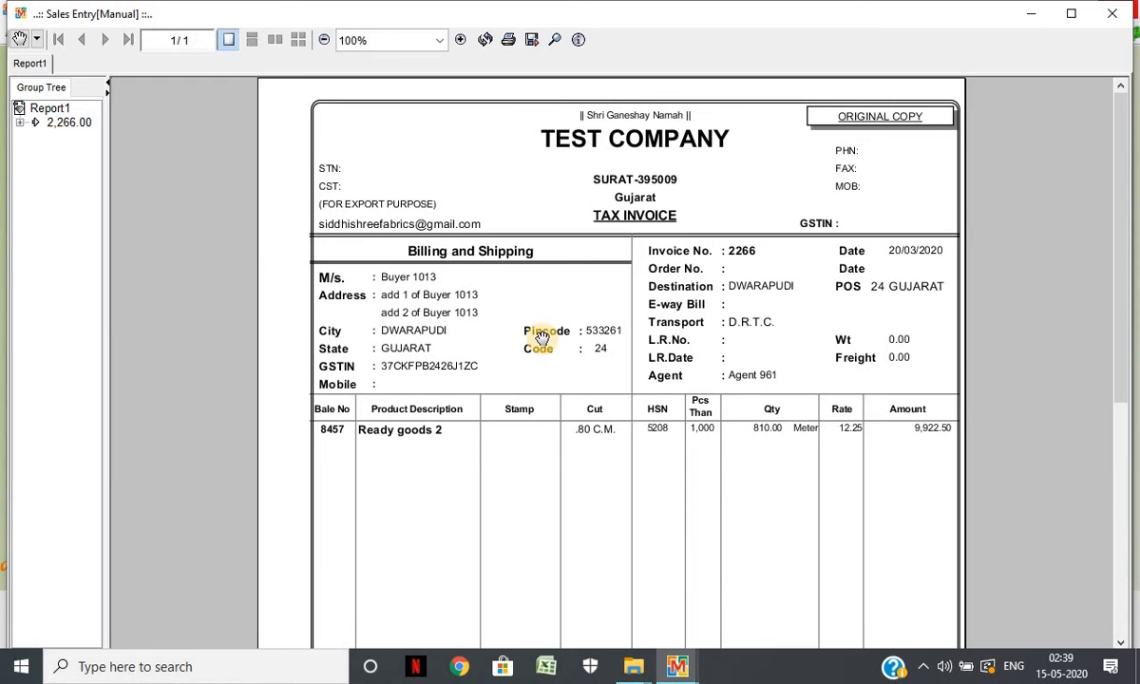
# Step: Examine the bill's preview in the new format, including tax totals, bank details and payment QR code, and close it
pyautogui.scroll(-1, 532, 323)
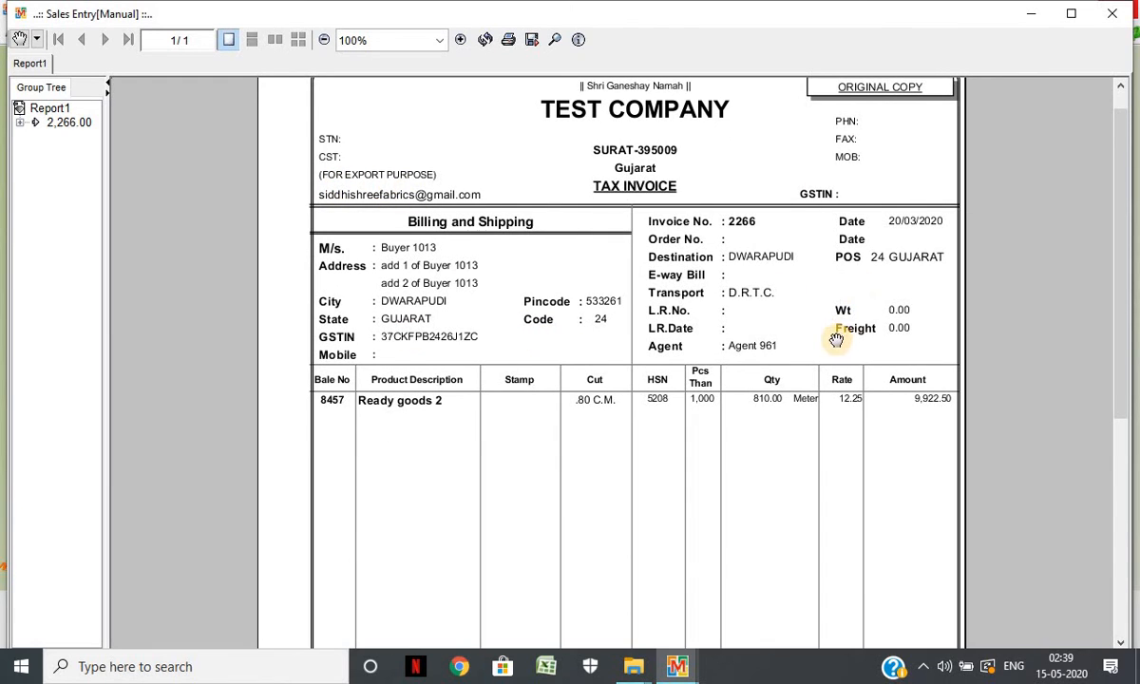
pyautogui.scroll(-5, 836, 341)
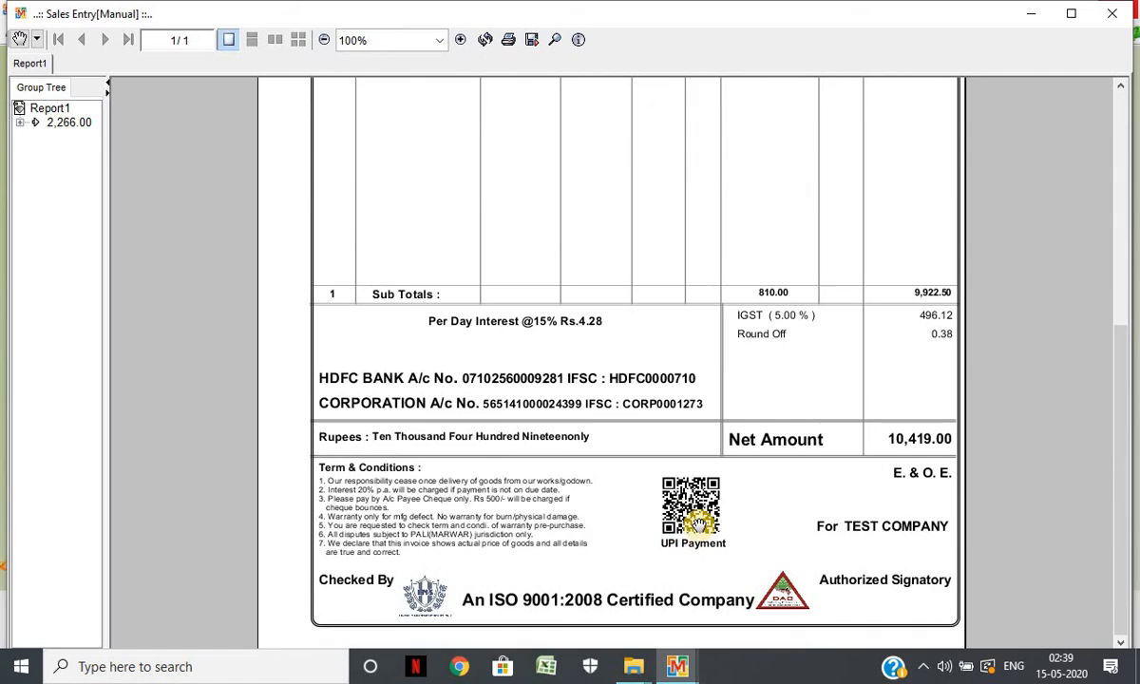
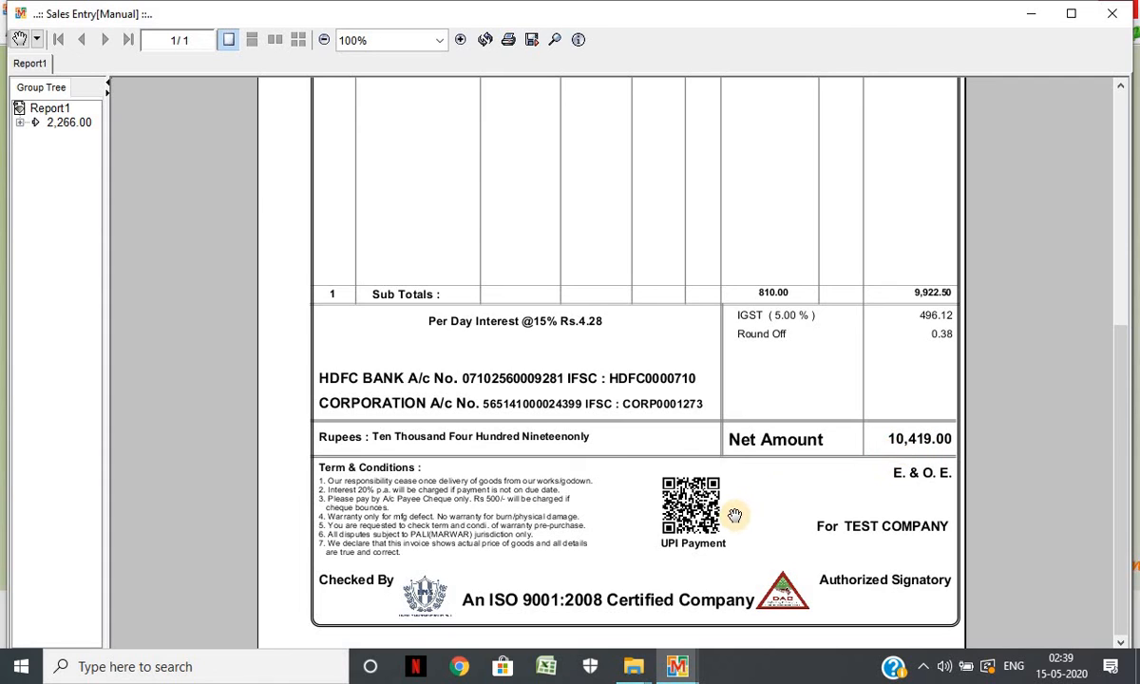
pyautogui.scroll(2, 689, 485)
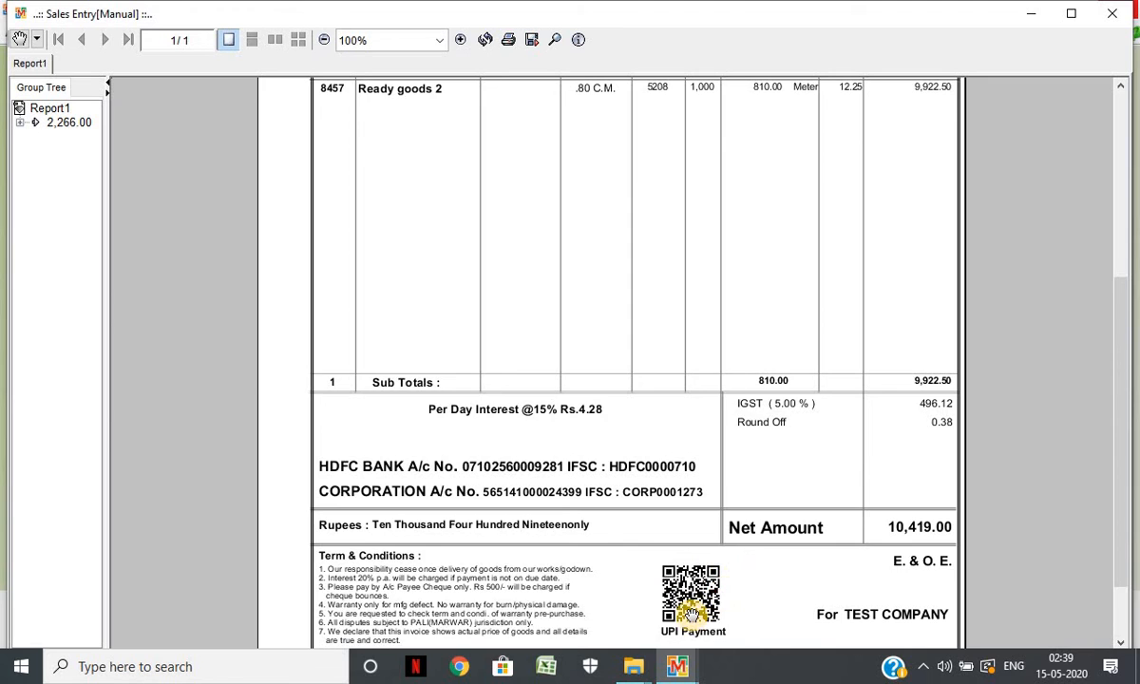
pyautogui.scroll(4, 683, 611)
pyautogui.scroll(4, 665, 599)
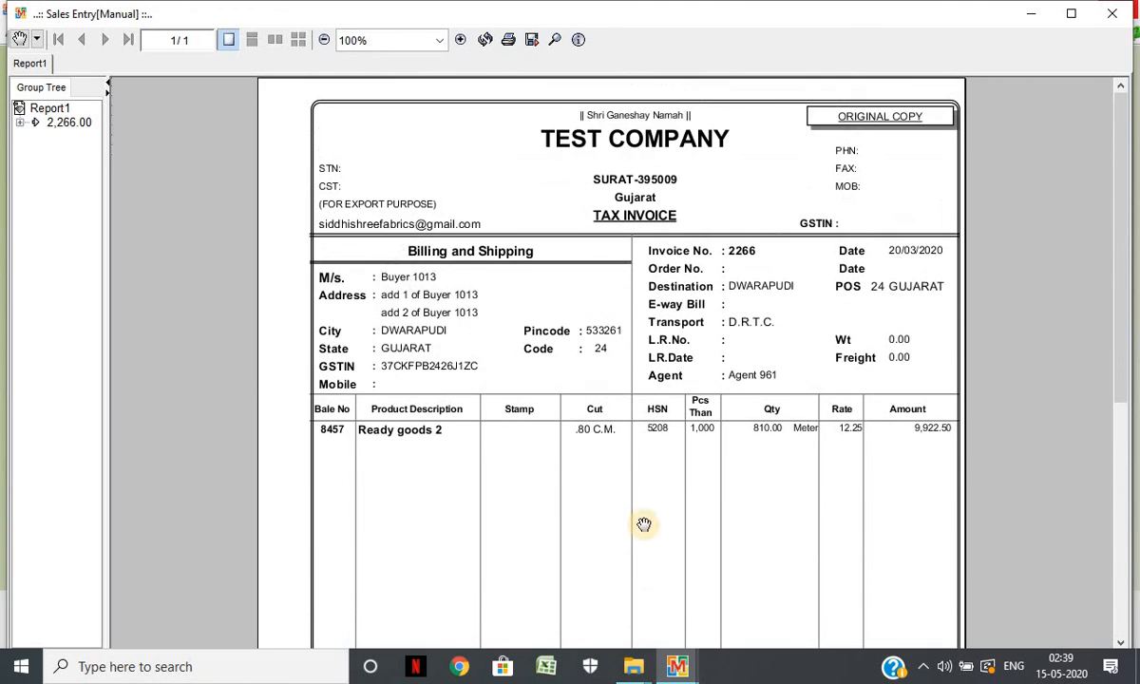
pyautogui.click(1119, 26)
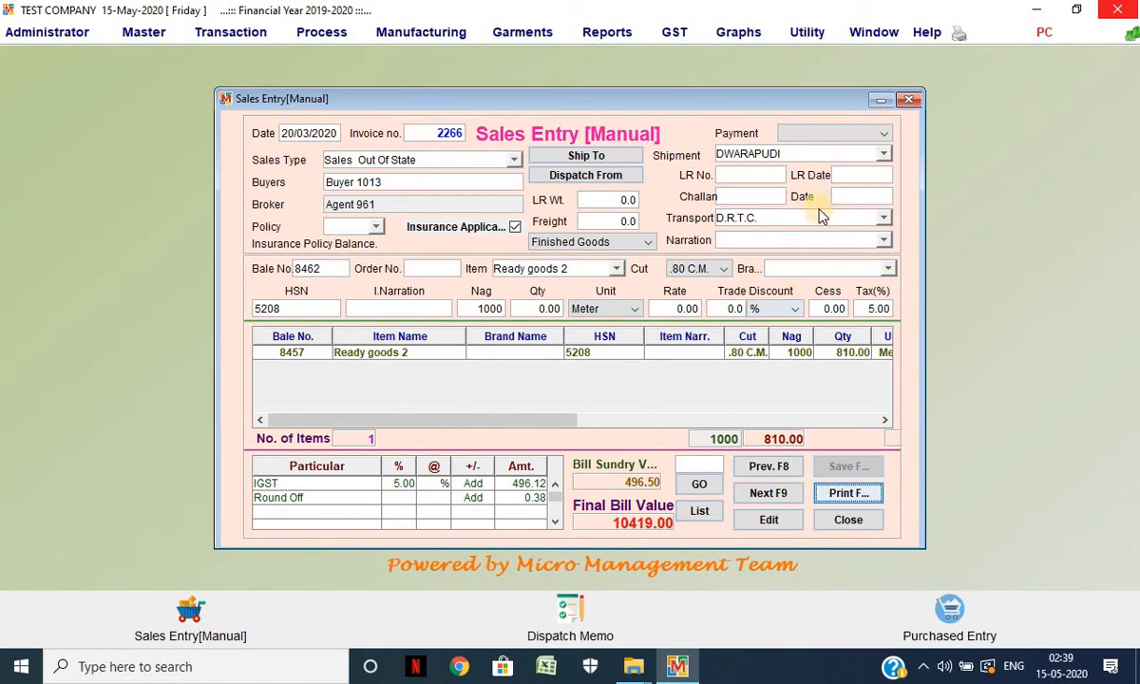
# Step: Delete the manual sales invoice and close the sales entry and format setting windows
pyautogui.click(771, 518)
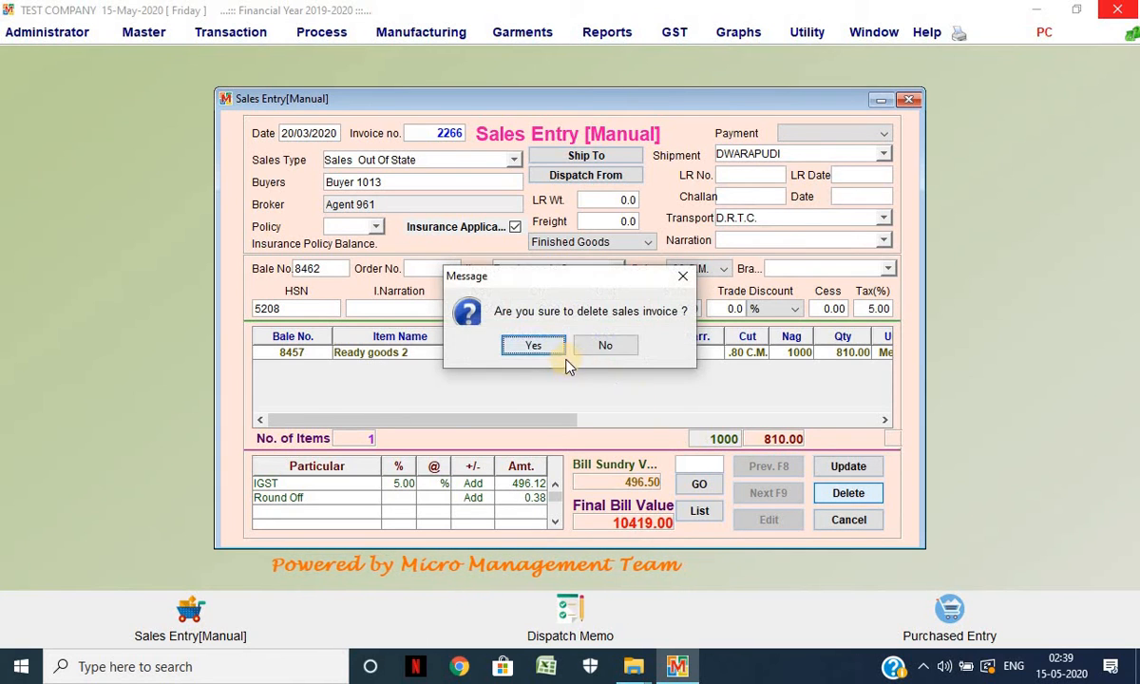
pyautogui.click(554, 354)
pyautogui.click(564, 349)
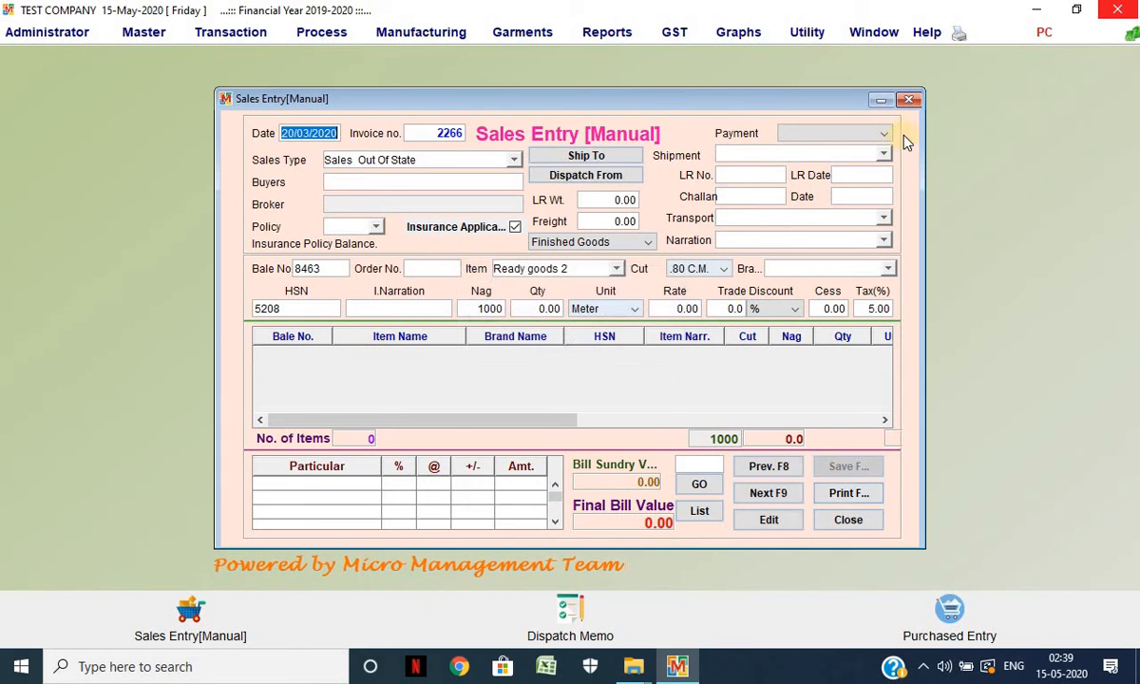
pyautogui.click(909, 98)
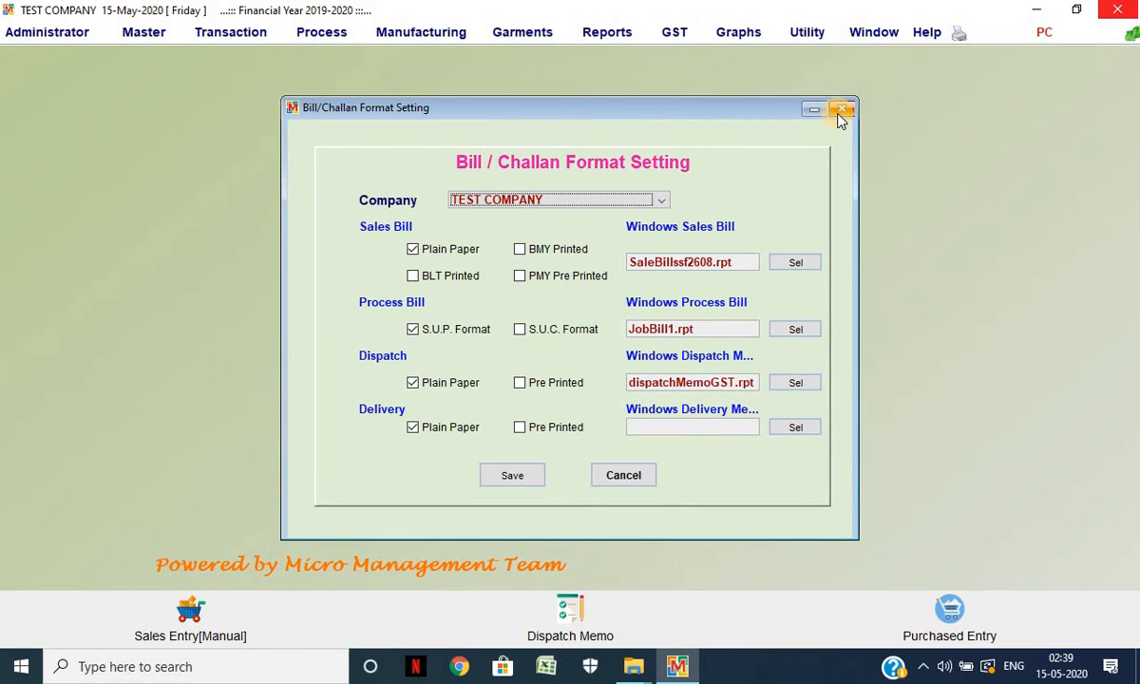
pyautogui.click(842, 112)
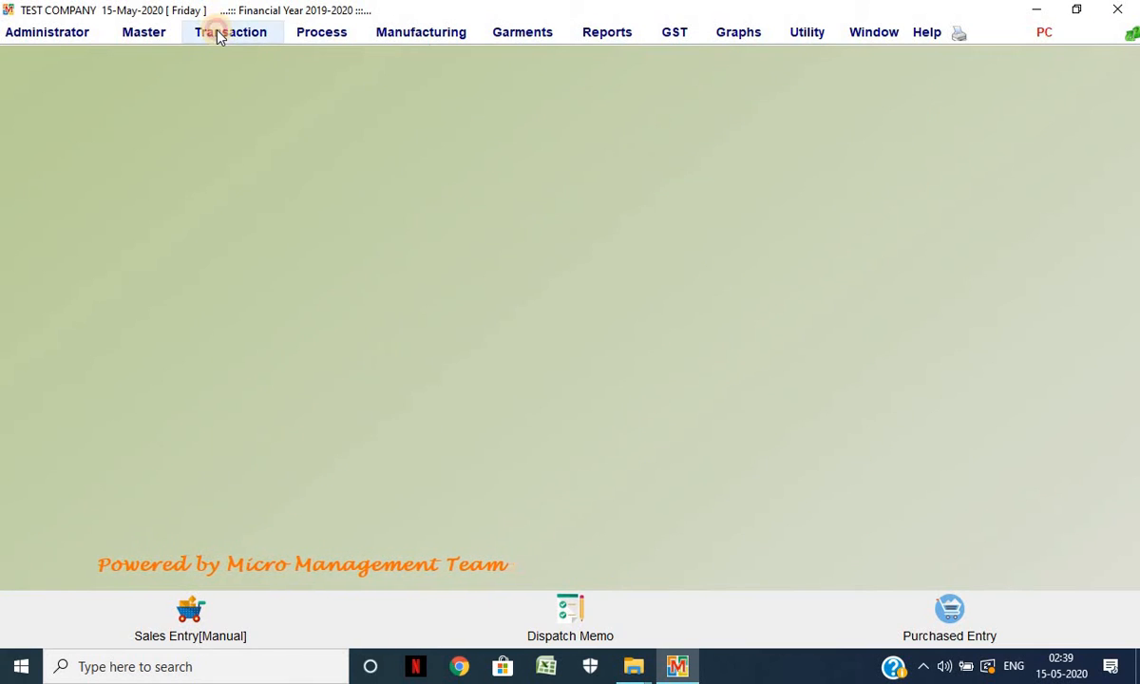
# Step: Open the Packing Program for sales and dispatch
pyautogui.click(216, 30)
pyautogui.moveTo(303, 217)
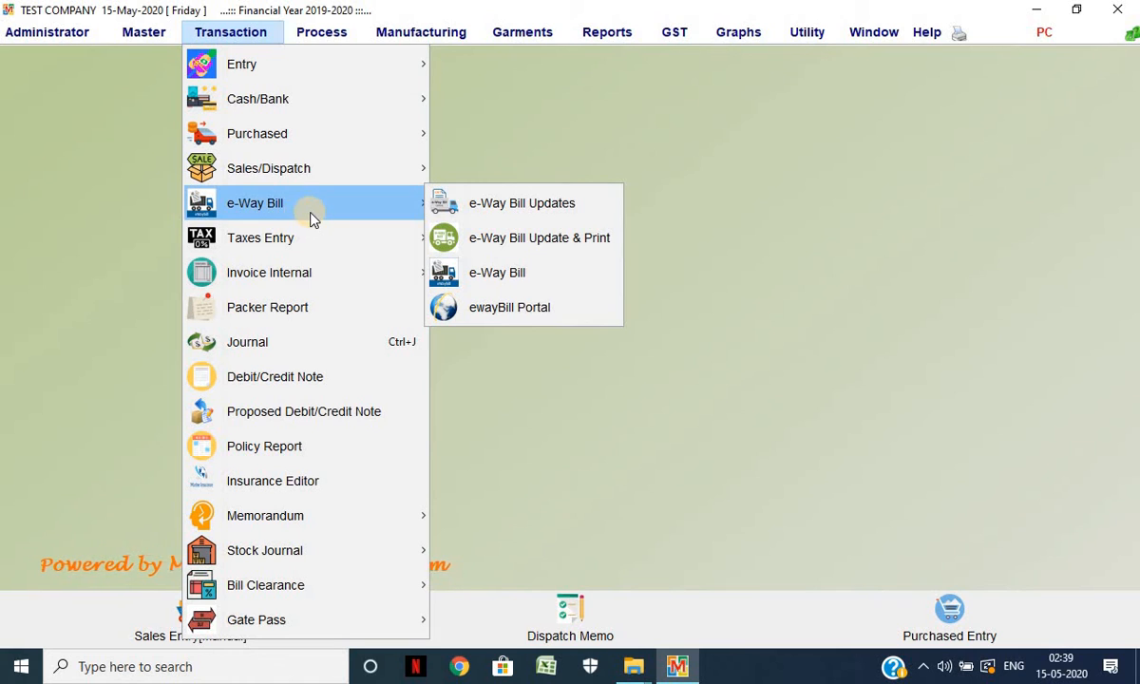
pyautogui.moveTo(364, 174)
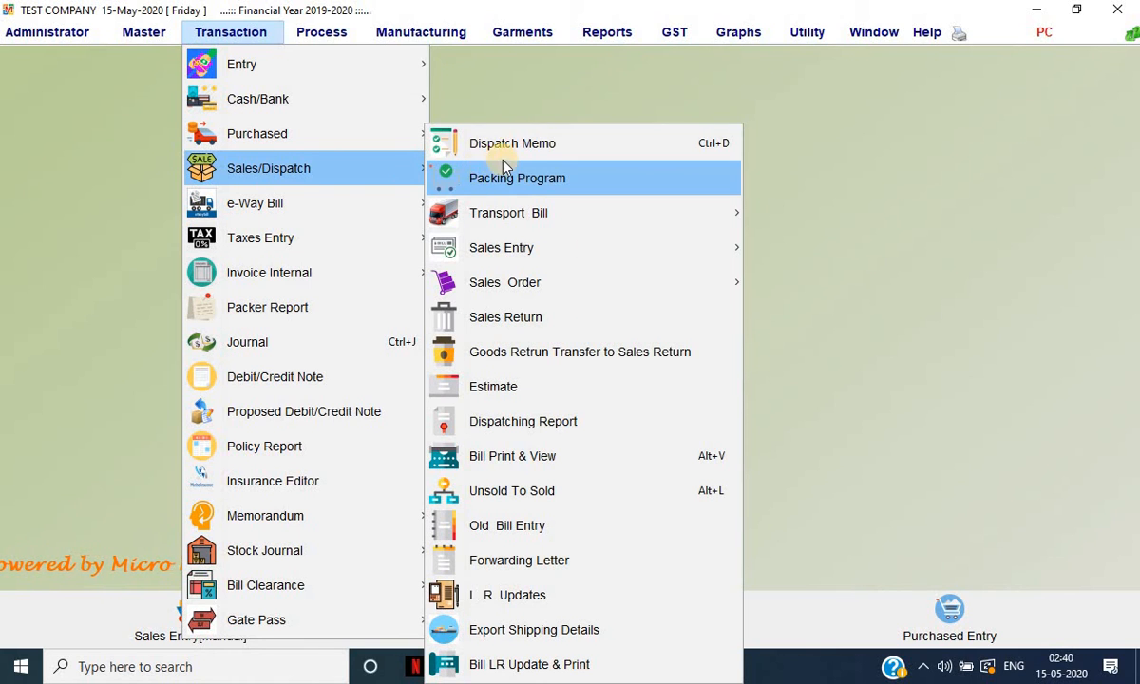
pyautogui.click(510, 178)
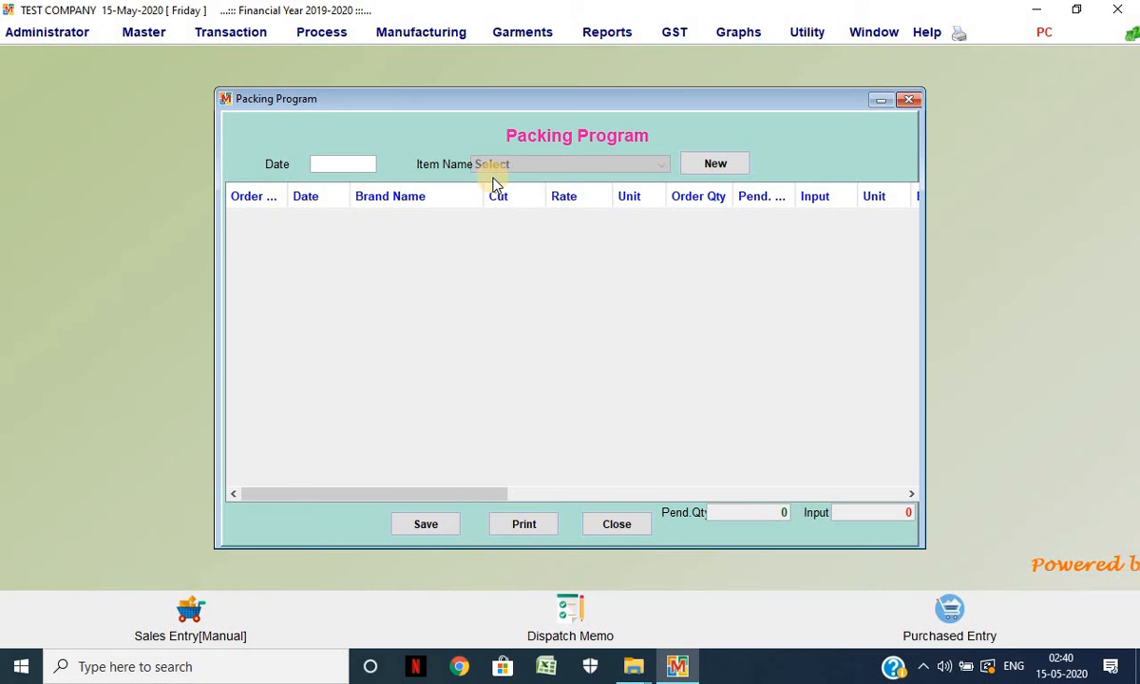
# Step: Load the pending orders for Ready goods 10 into the packing program dated 15/05/2019
pyautogui.write('15/05/2019')
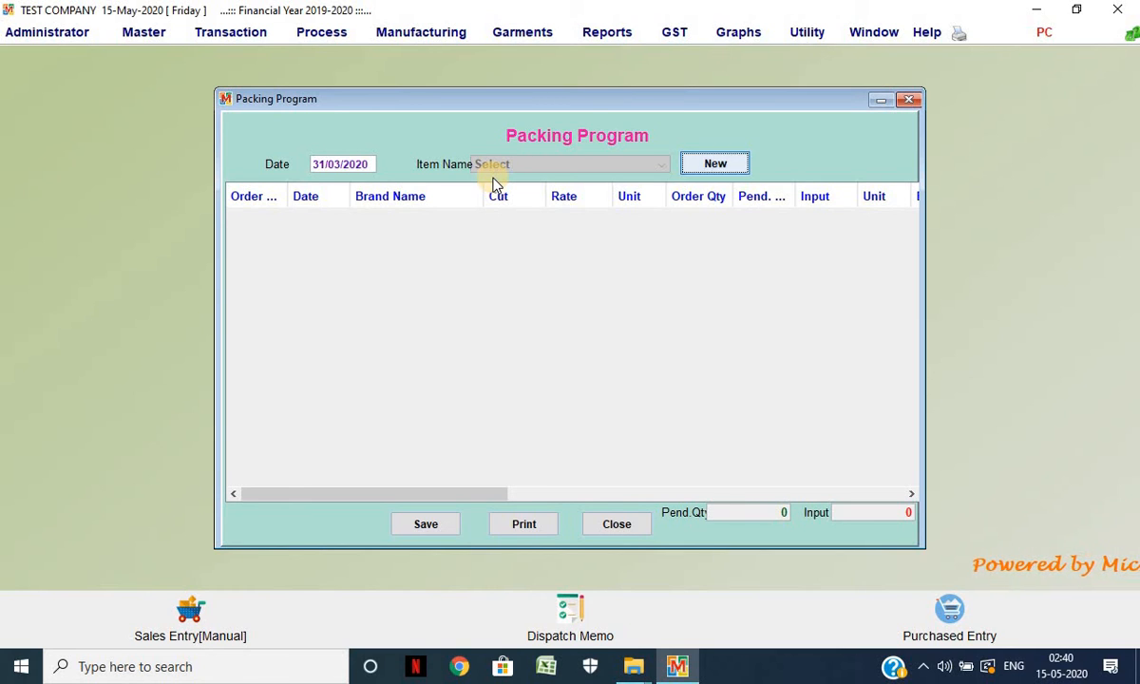
pyautogui.press('Return')
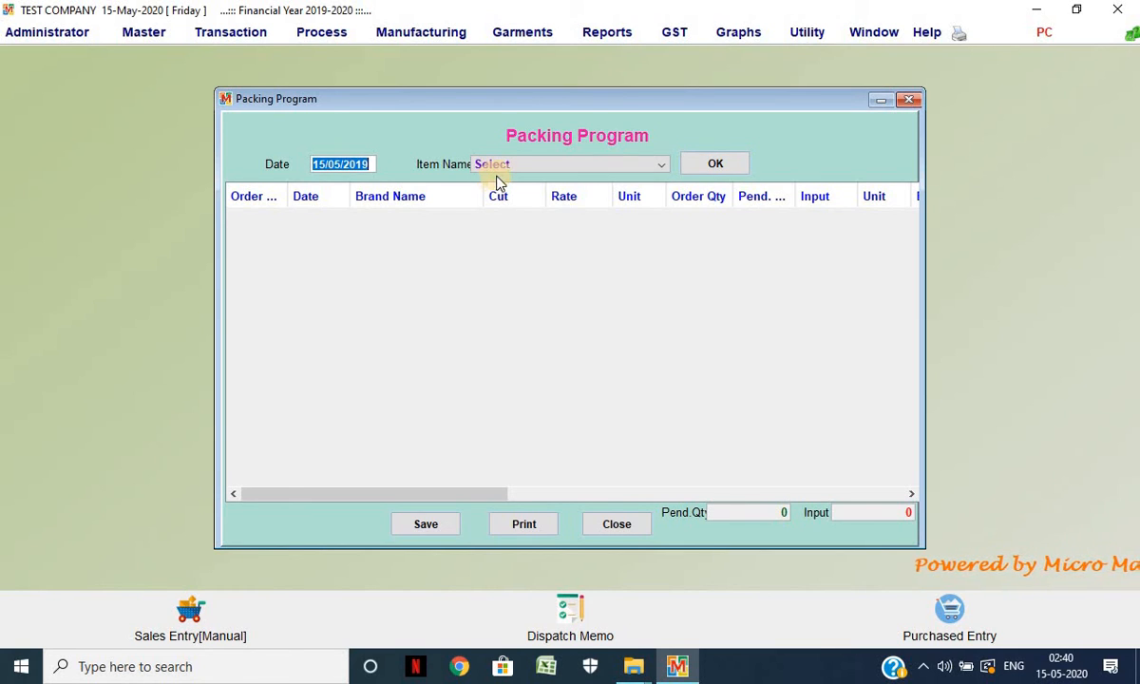
pyautogui.click(490, 164)
pyautogui.click(530, 239)
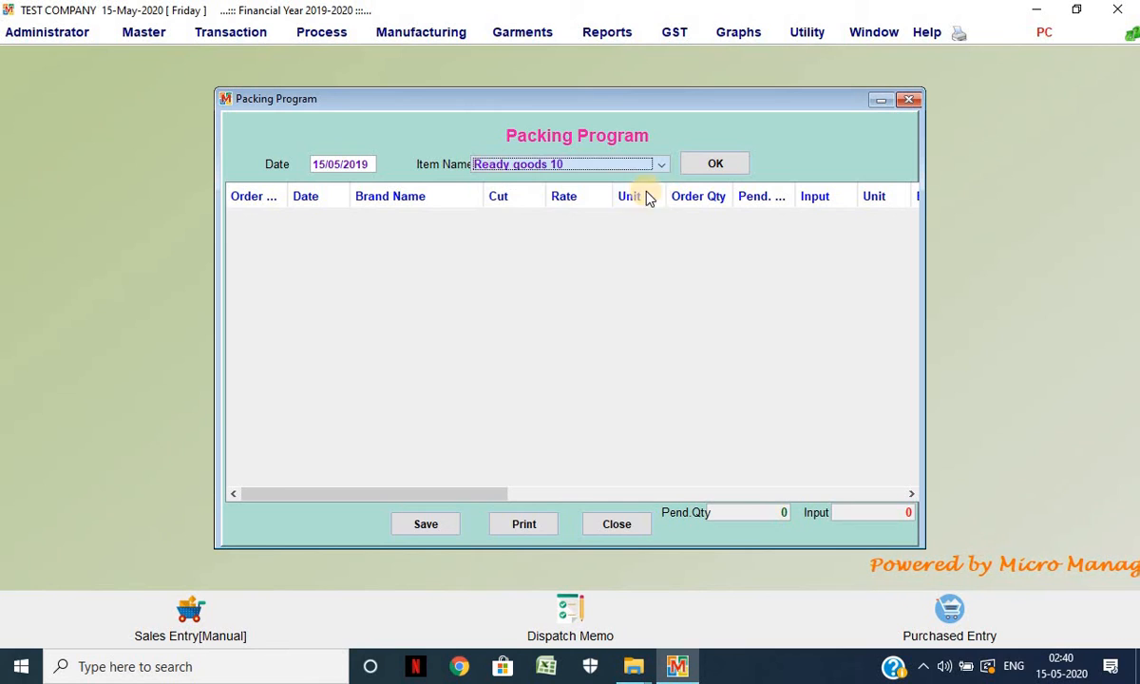
pyautogui.click(716, 163)
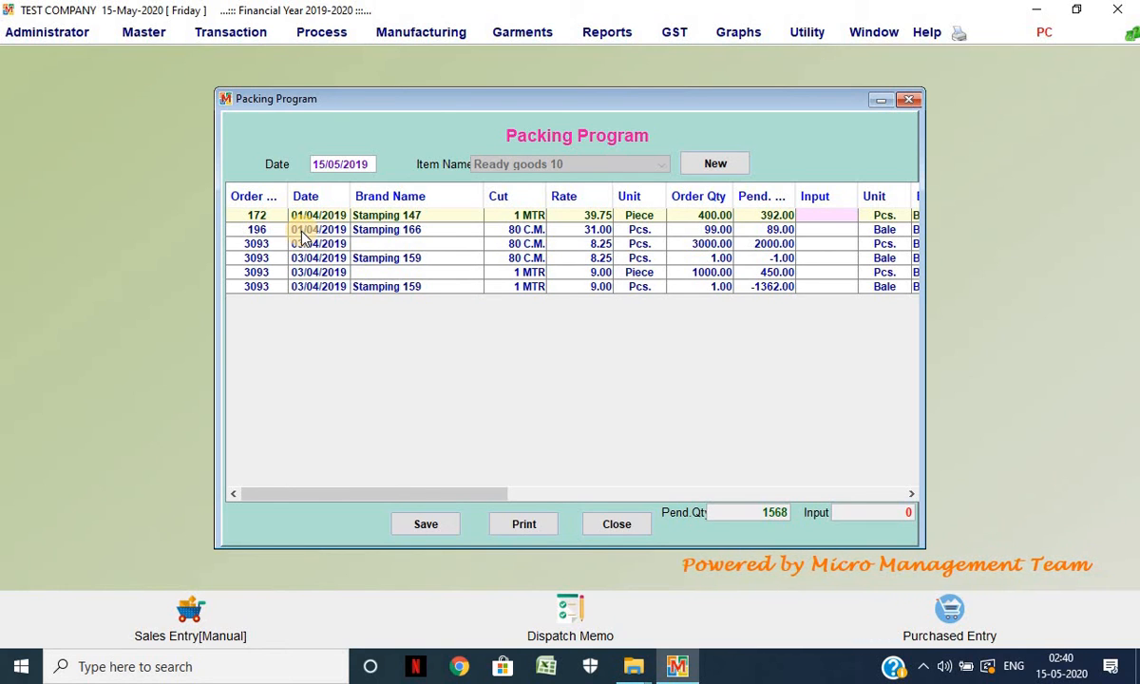
# Step: Enter packing inputs of 5 for Buyer 320 and 450 for Buyer 699's 1 MTR piece order, and save the packing program
pyautogui.hscroll(6, 383, 262)
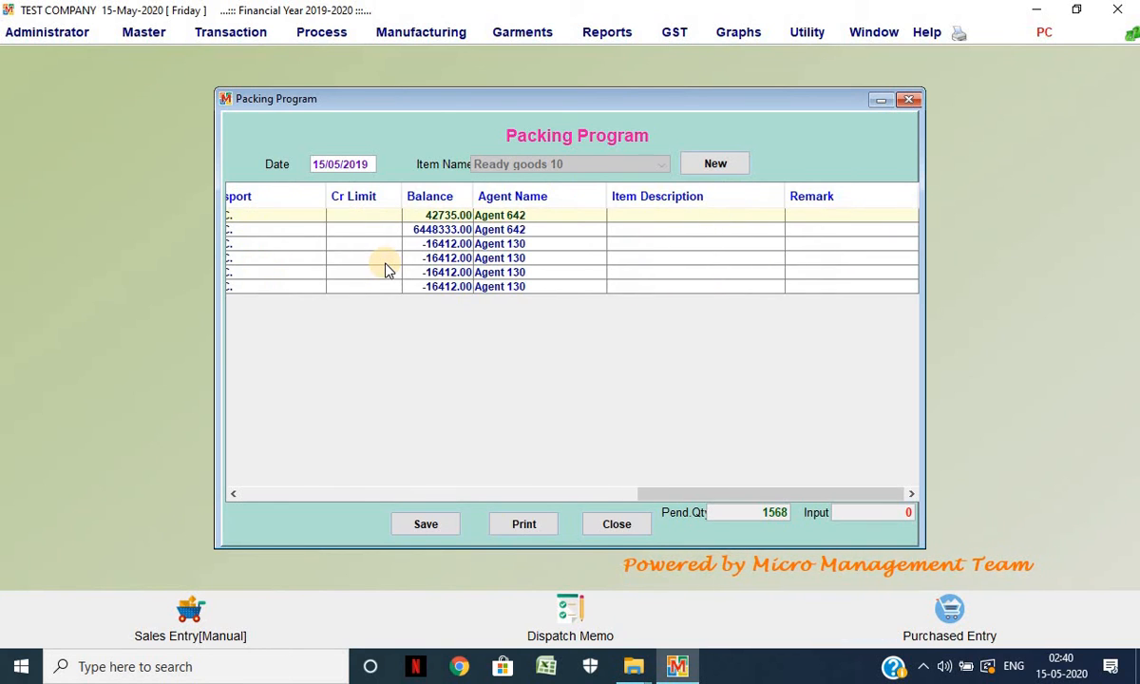
pyautogui.hscroll(-5, 385, 270)
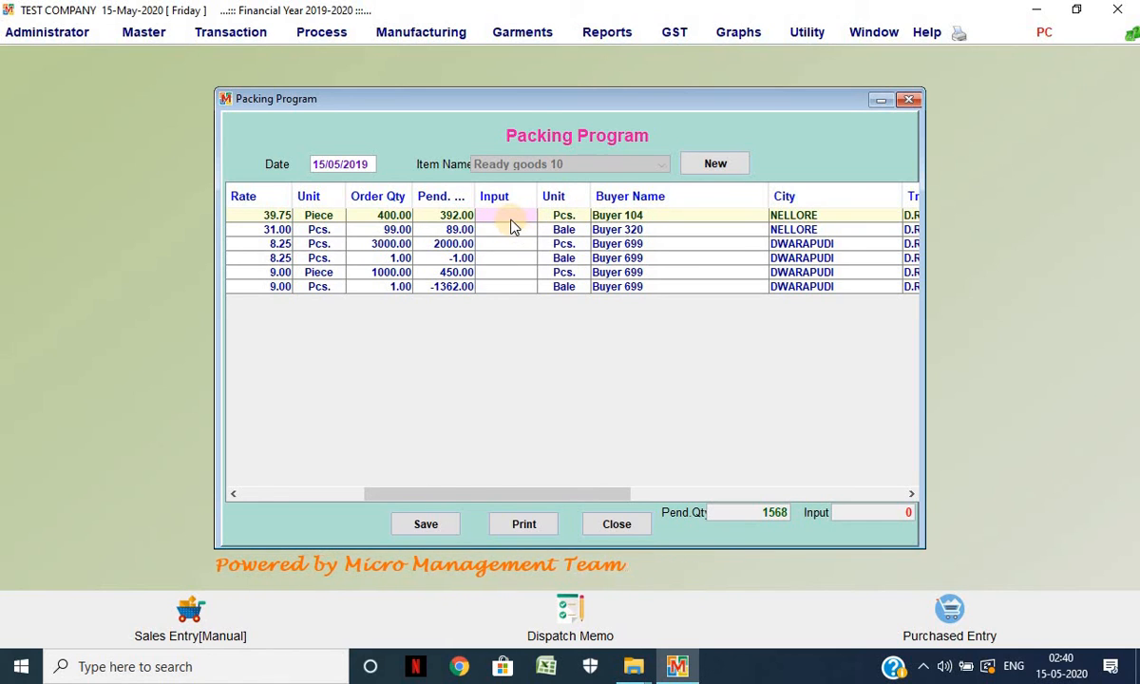
pyautogui.click(509, 219)
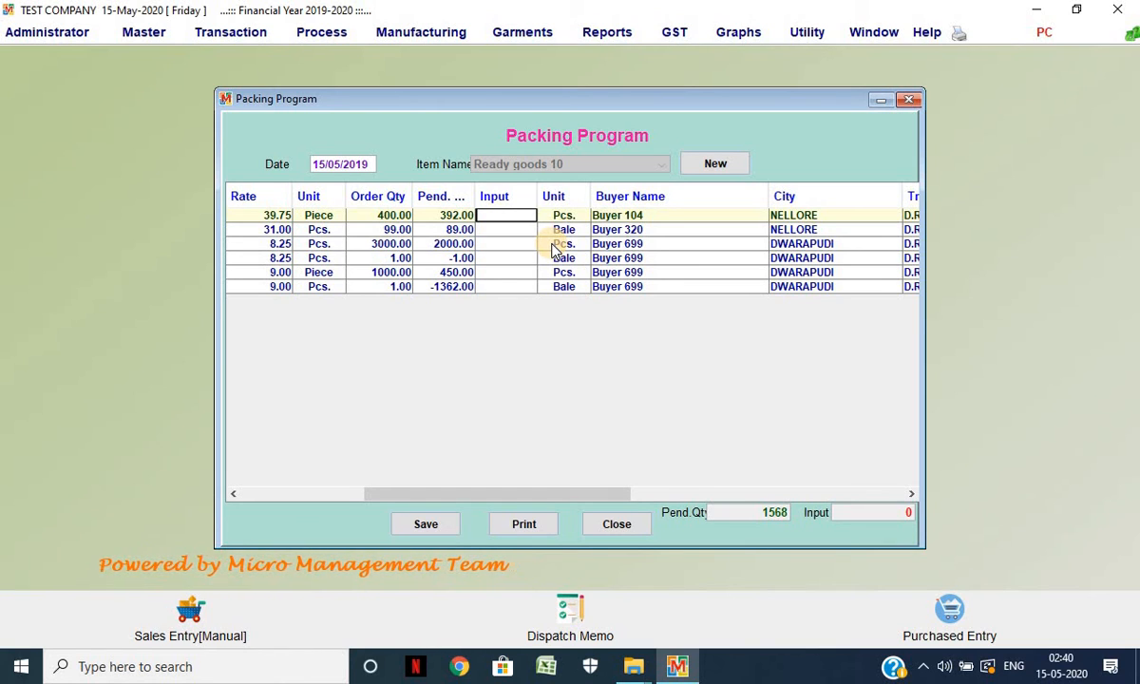
pyautogui.click(509, 230)
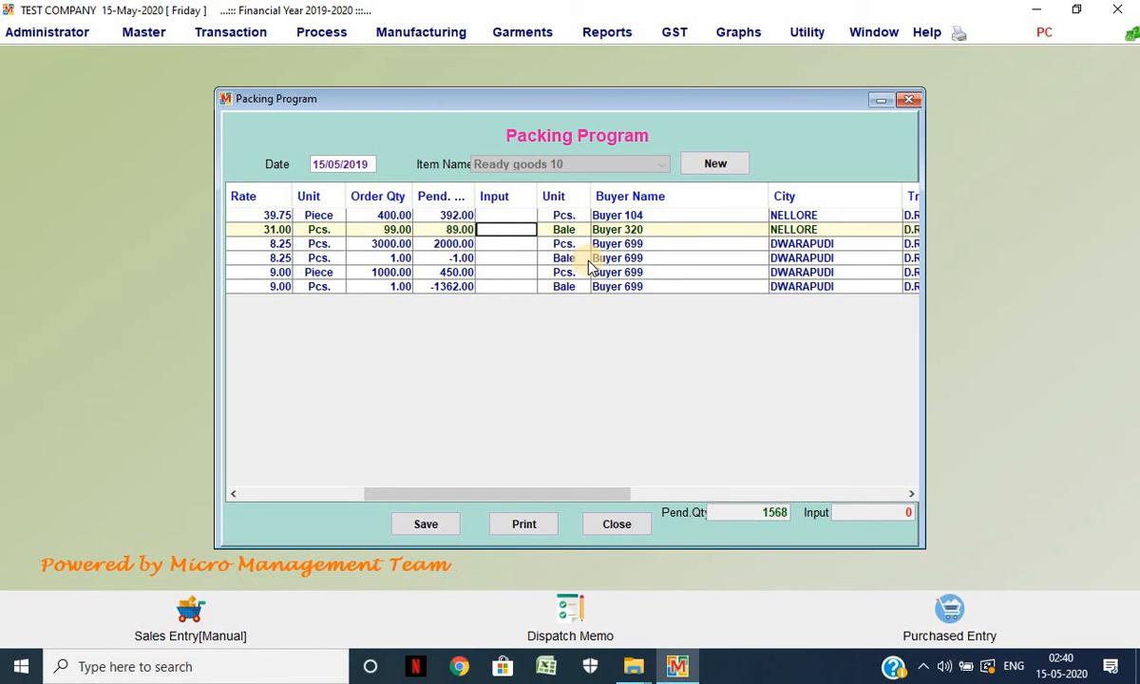
pyautogui.write('5')
pyautogui.press('Return')
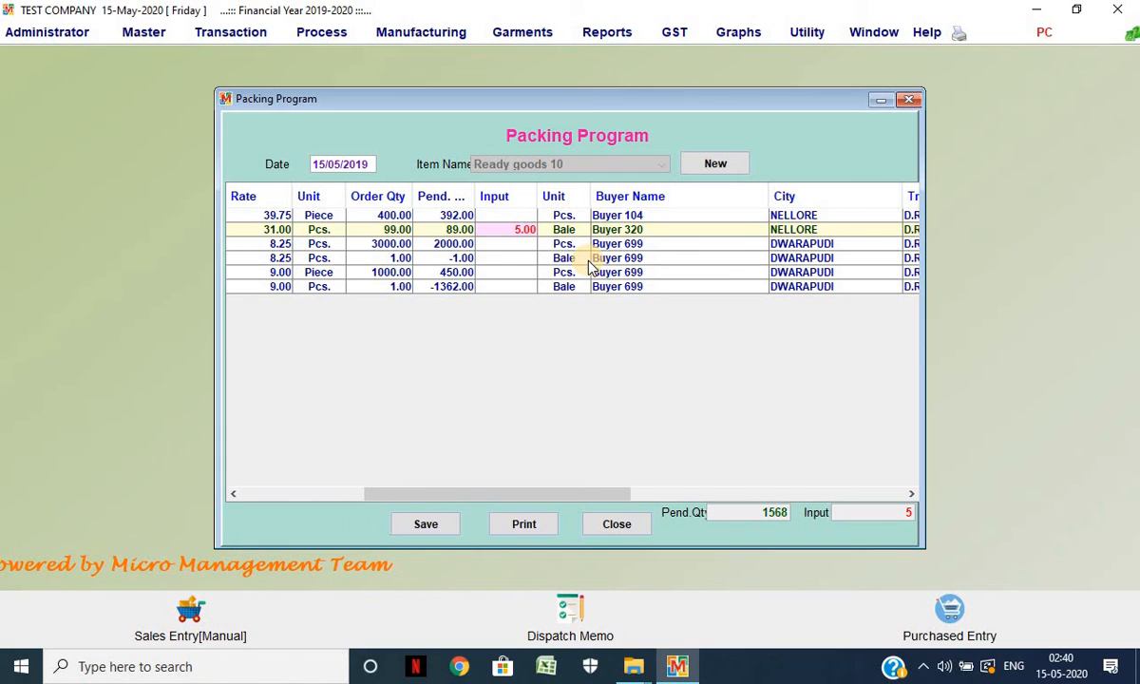
pyautogui.click(521, 273)
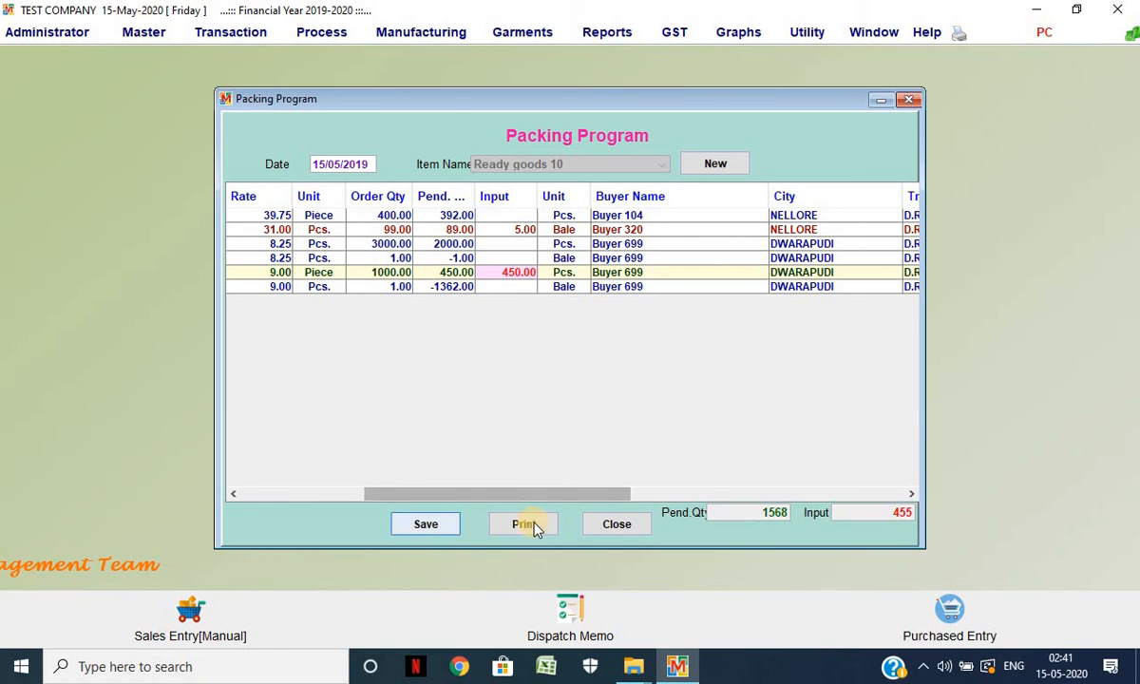
pyautogui.click(424, 525)
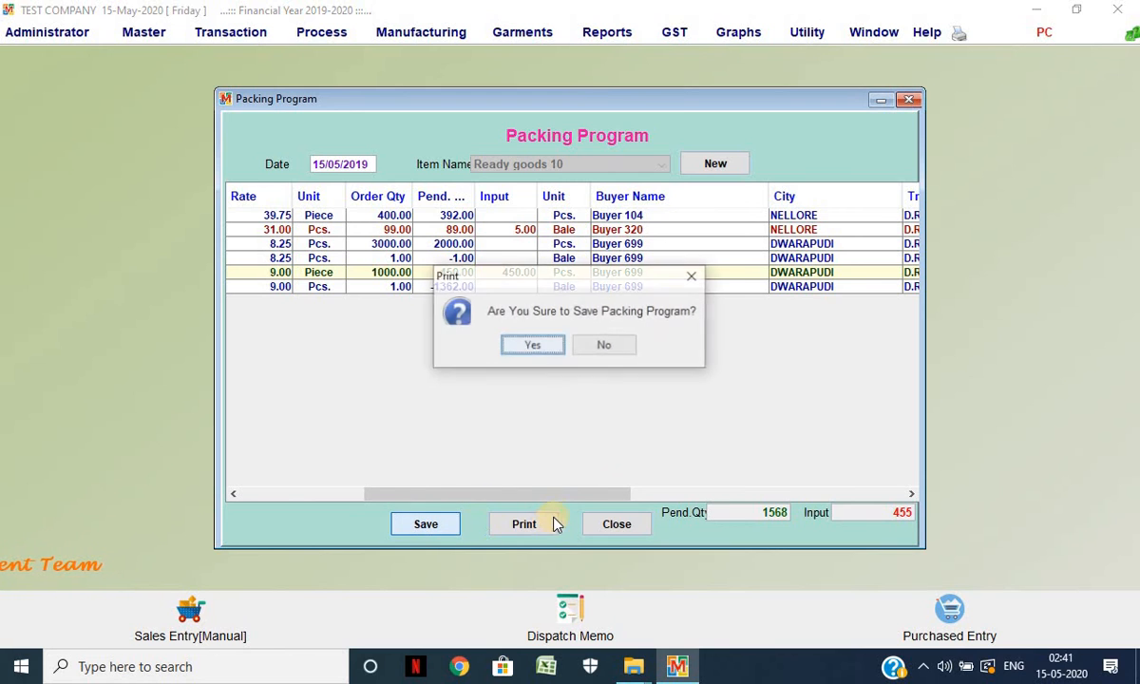
pyautogui.click(559, 345)
pyautogui.click(570, 346)
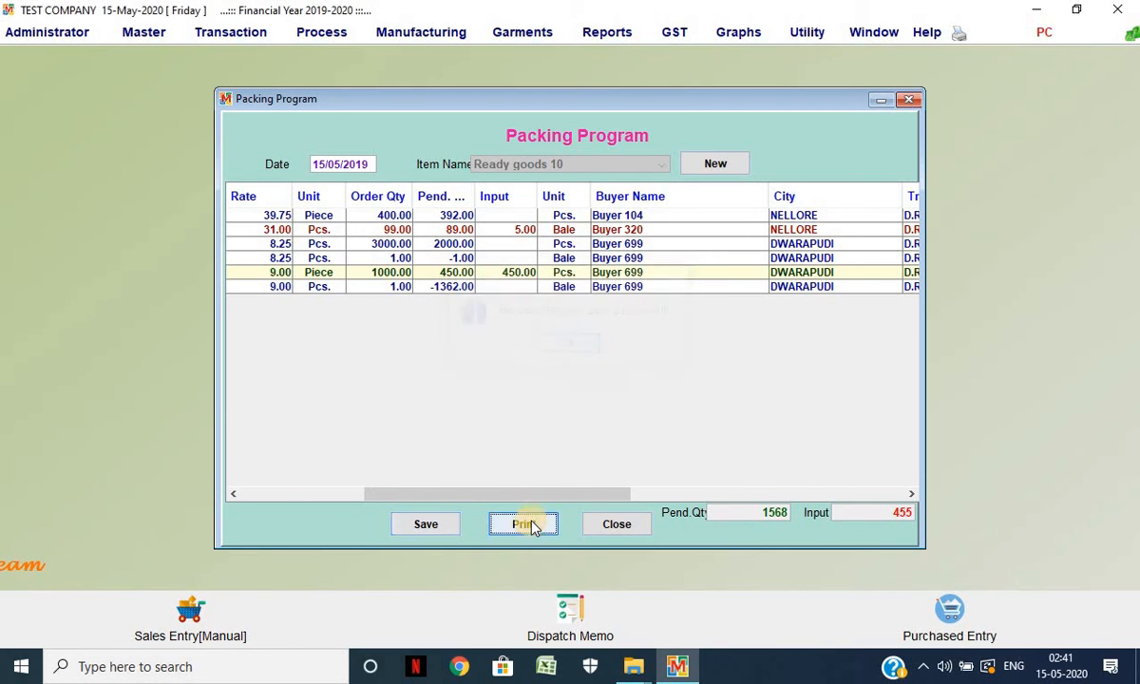
# Step: Examine the packing program's print preview at full size, and close the report and the packing program
pyautogui.click(523, 525)
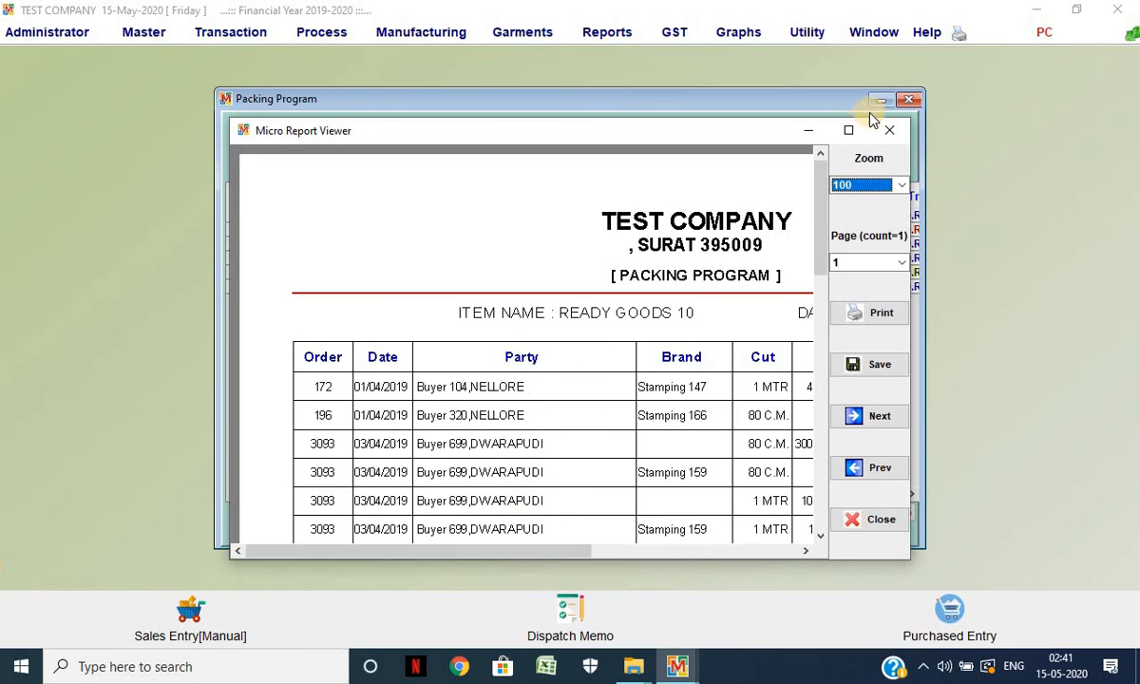
pyautogui.click(848, 131)
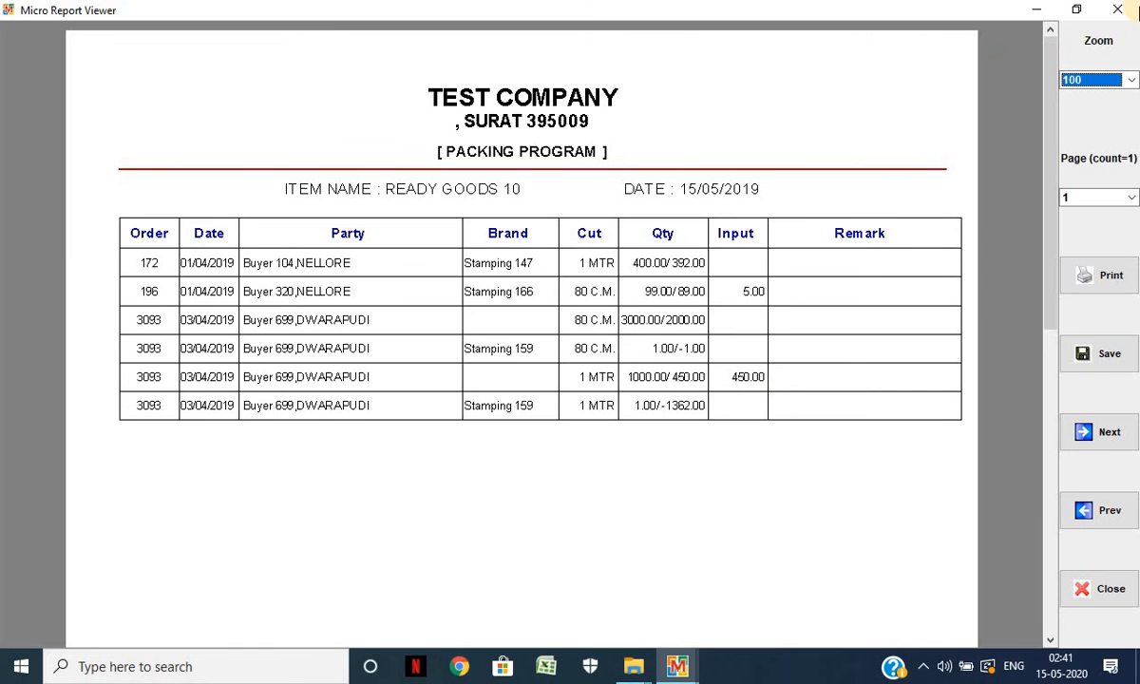
pyautogui.click(1118, 9)
pyautogui.click(616, 525)
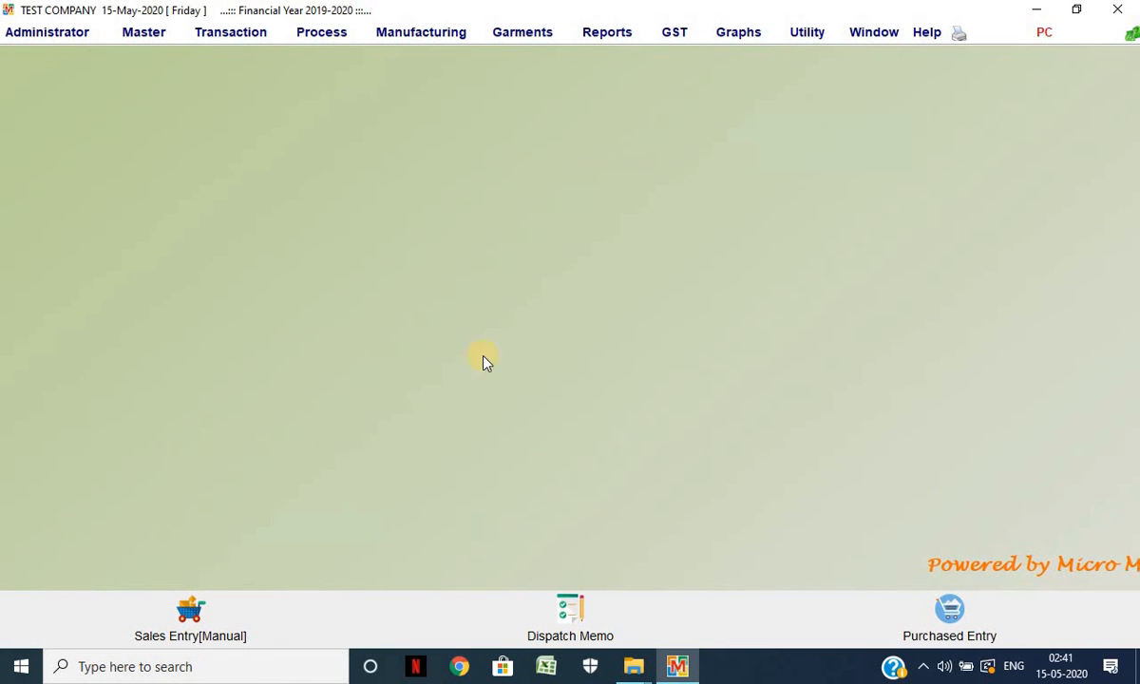
# Step: Open the Order Cancellation form for sales orders
pyautogui.click(215, 33)
pyautogui.moveTo(312, 176)
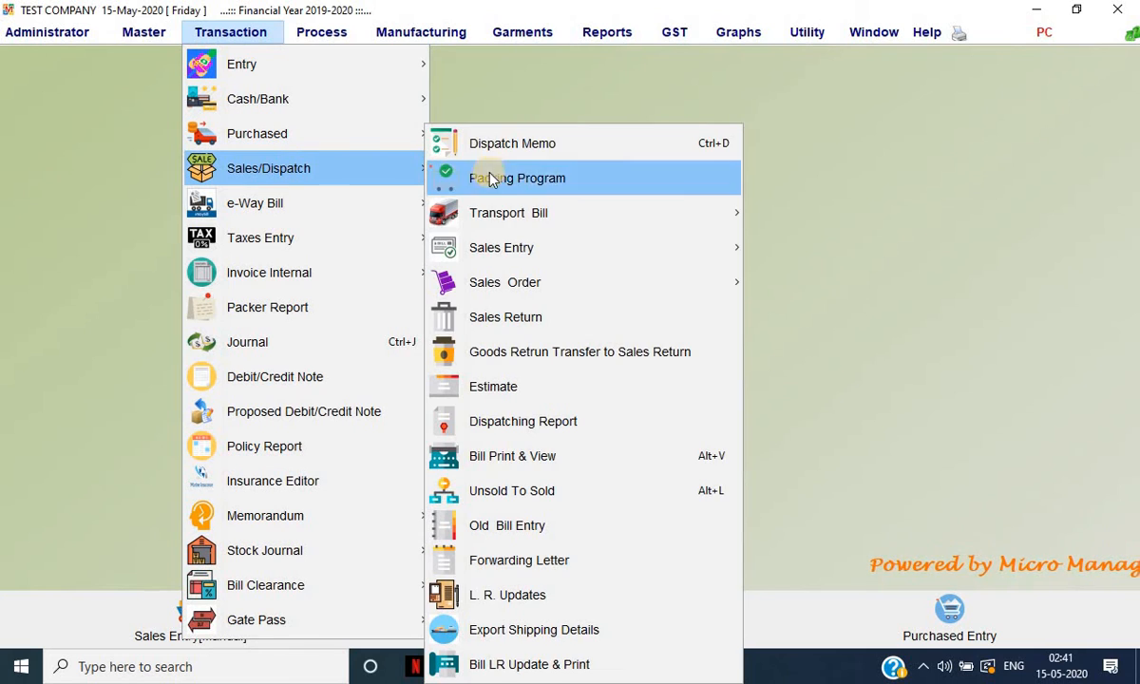
pyautogui.moveTo(504, 214)
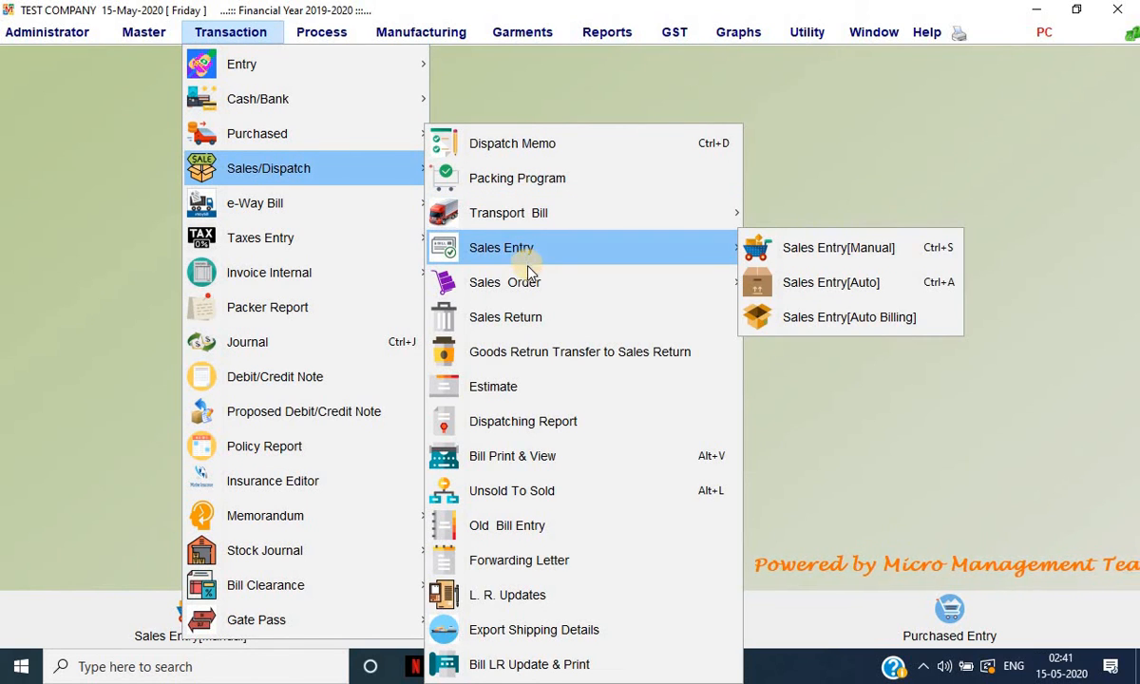
pyautogui.moveTo(531, 290)
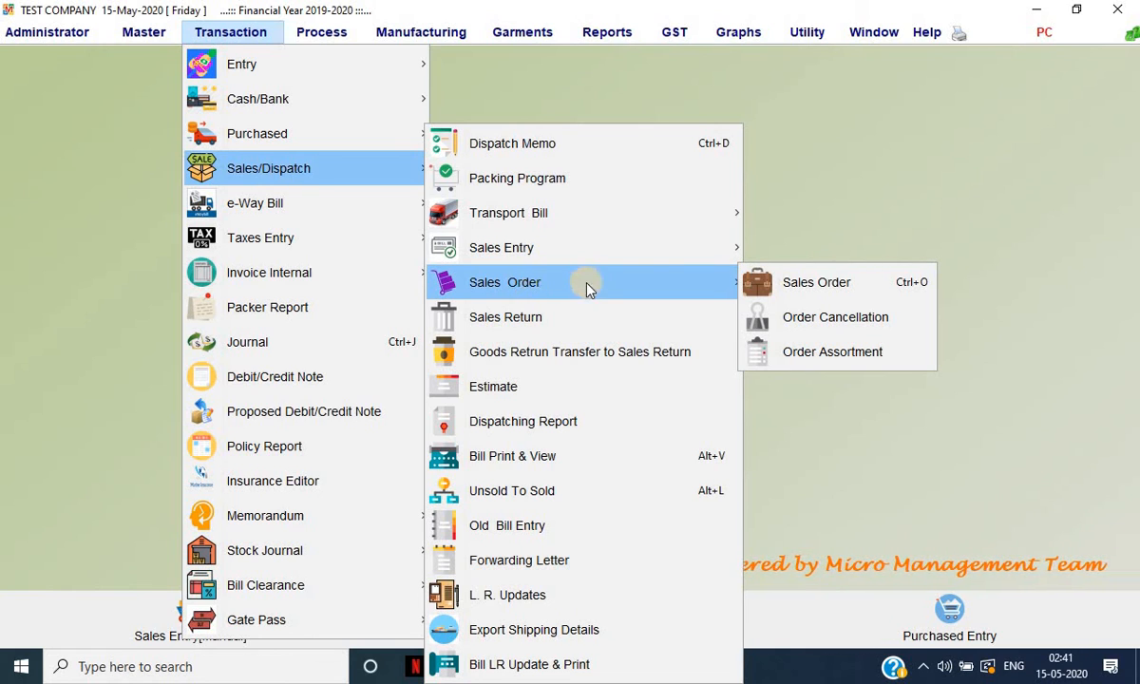
pyautogui.click(816, 328)
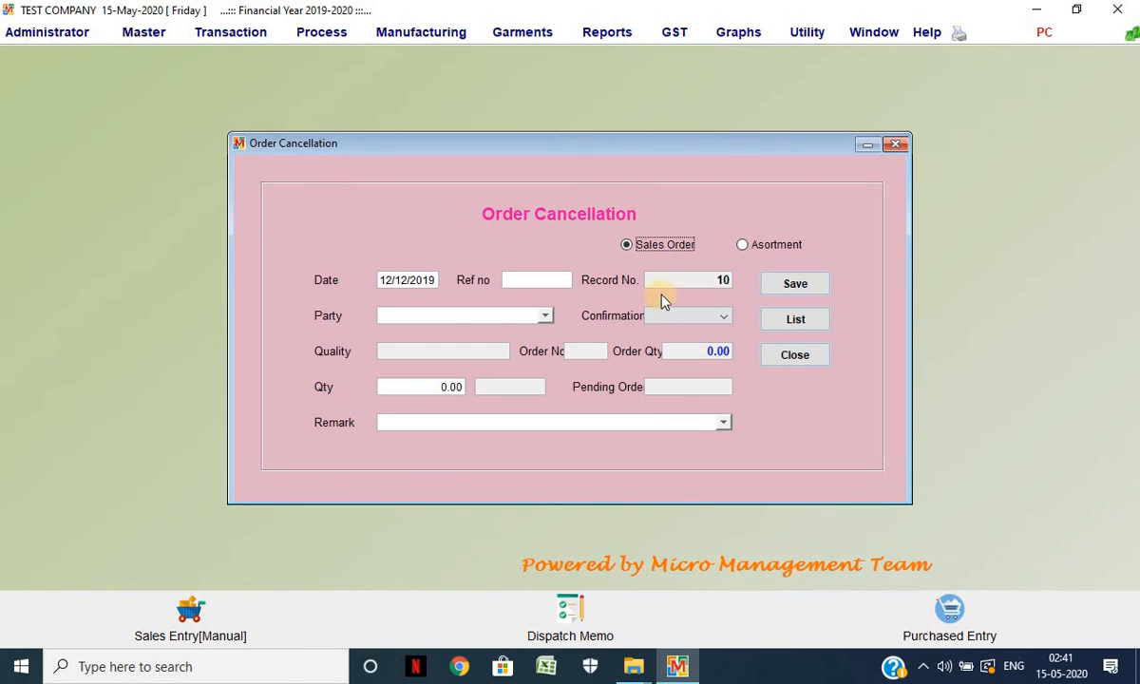
# Step: Choose Buyer 1004 as the party and the last listed confirmation as the order being cancelled
pyautogui.click(522, 308)
pyautogui.press('Down')
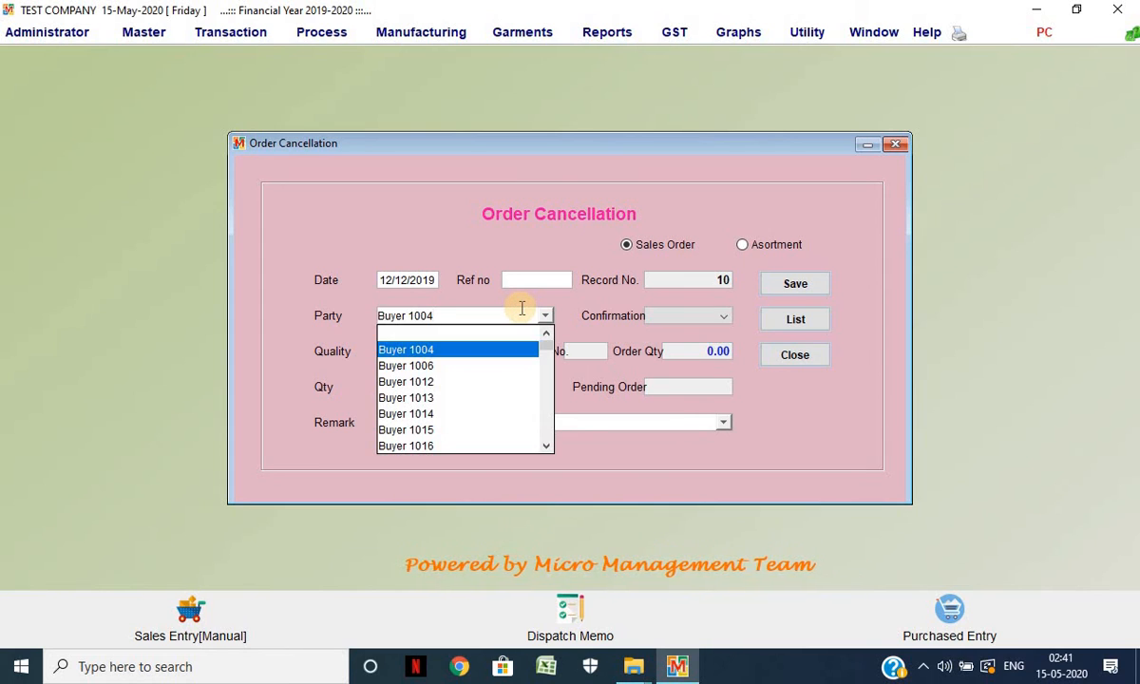
pyautogui.press('Return')
pyautogui.press('Down')
pyautogui.press('Down')
pyautogui.press('Down')
pyautogui.press('Down')
pyautogui.press('Down')
pyautogui.press('Down')
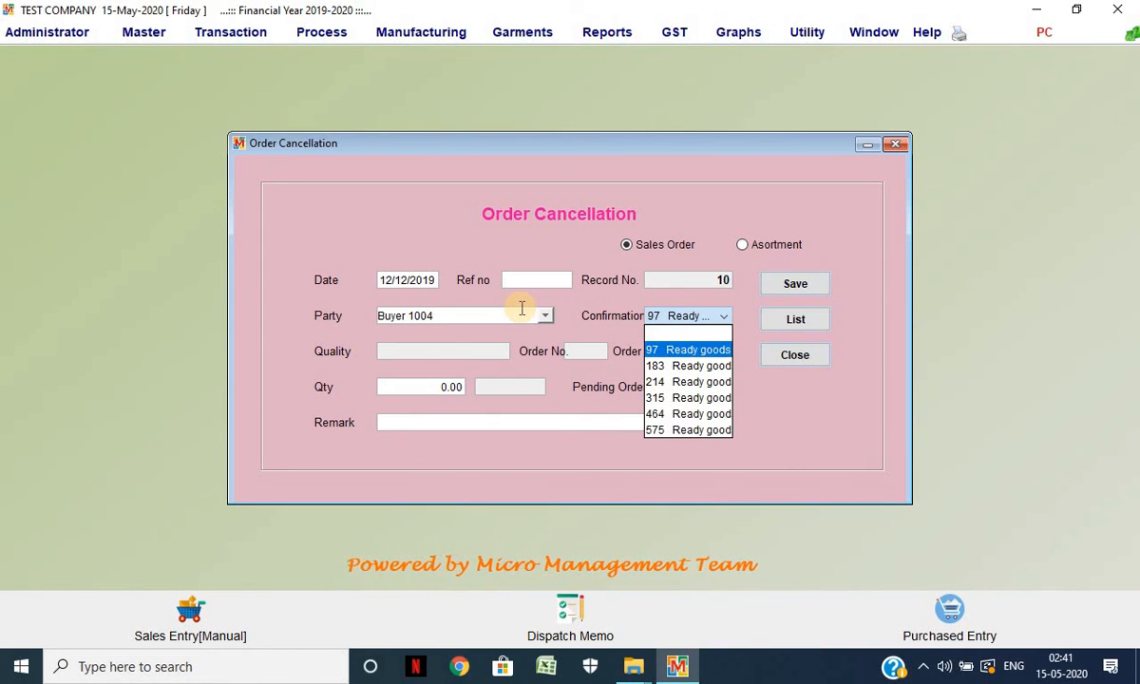
pyautogui.press('Return')
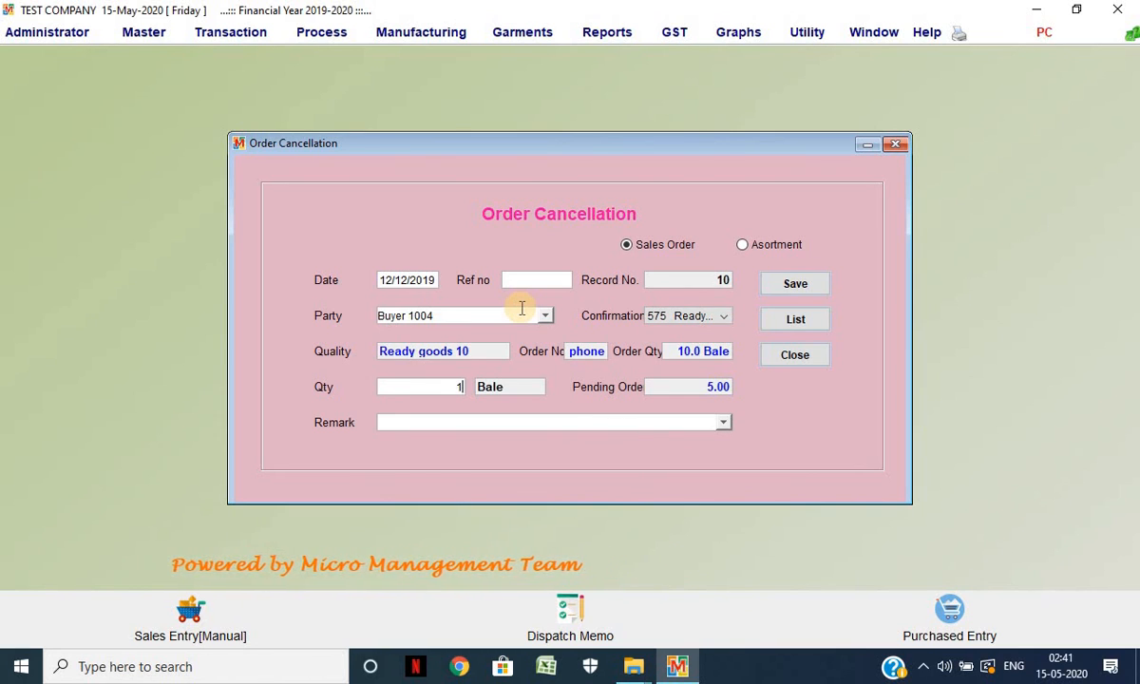
# Step: Cancel a quantity of 1 bale with the remark "dispute in rate", save the cancellation and close the form
pyautogui.write('1')
pyautogui.press('Return')
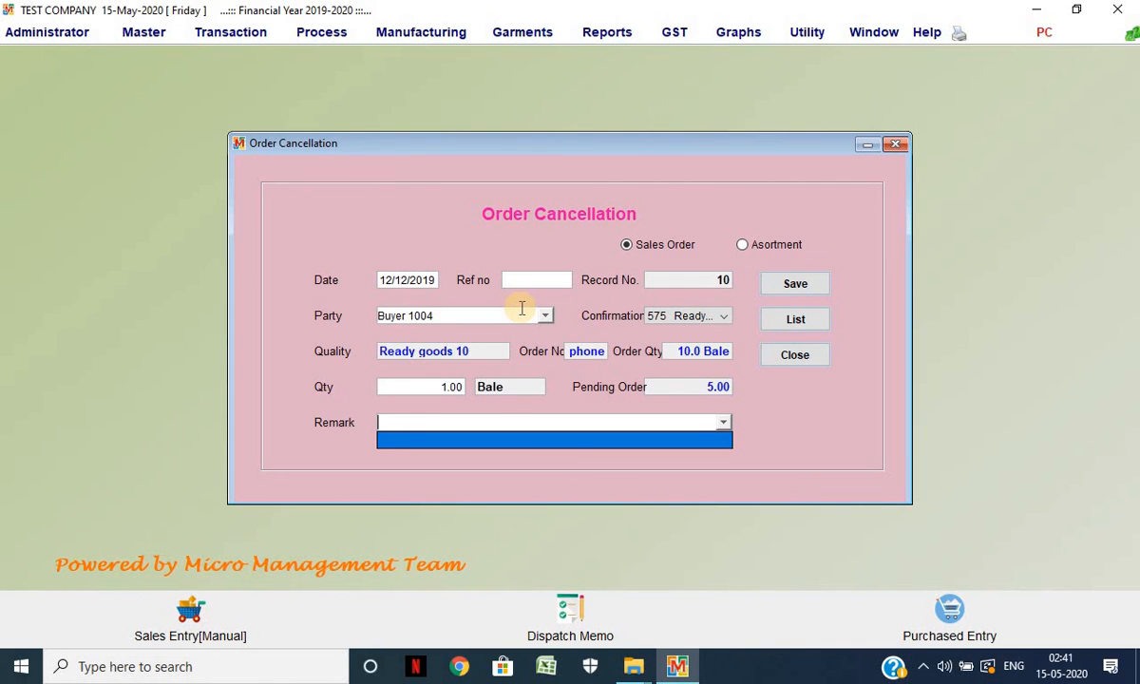
pyautogui.write('dispute in rate')
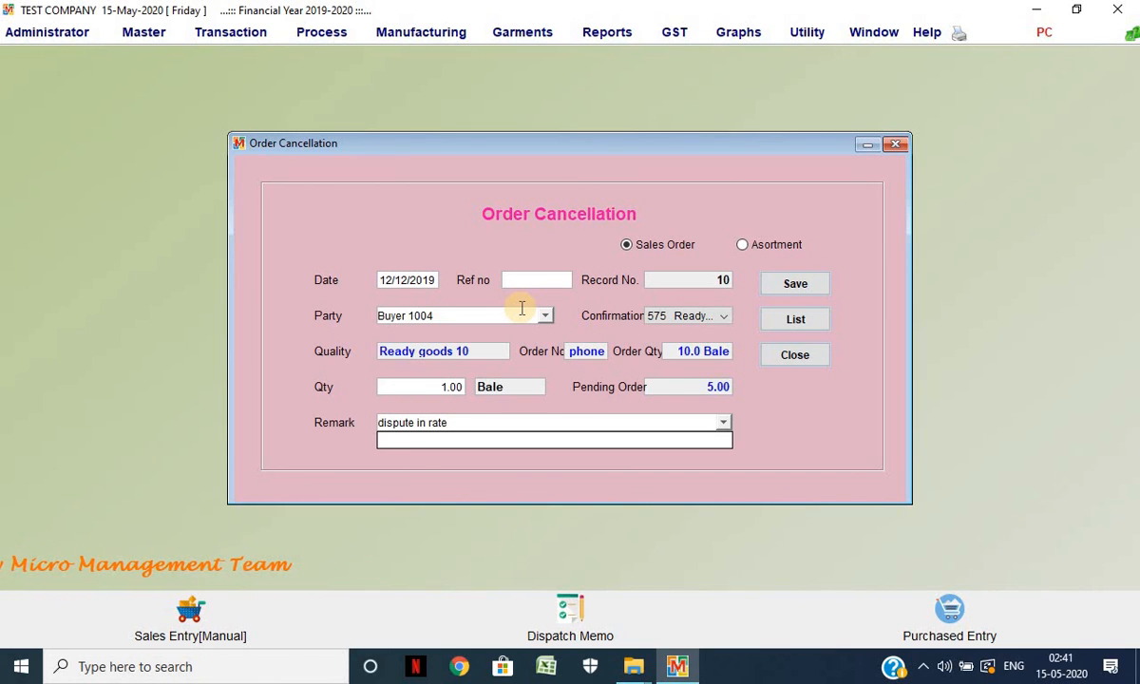
pyautogui.press('Return')
pyautogui.press('Return')
pyautogui.press('Return')
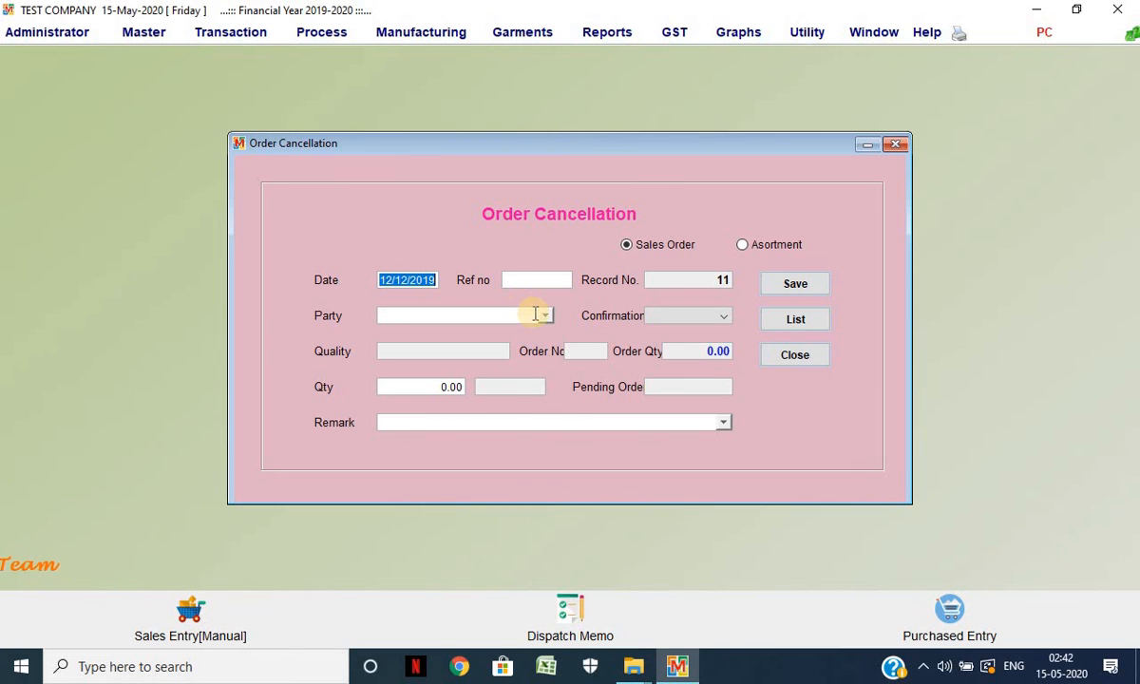
pyautogui.click(781, 354)
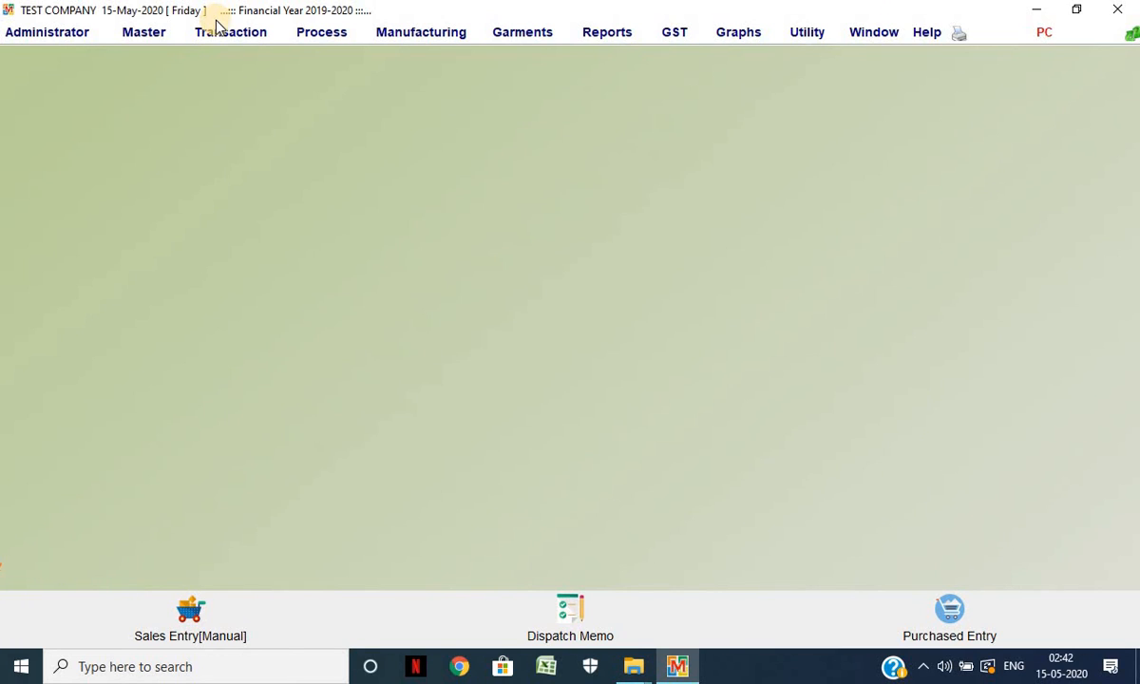
# Step: Open the Order Assortment form for sales orders
pyautogui.click(218, 35)
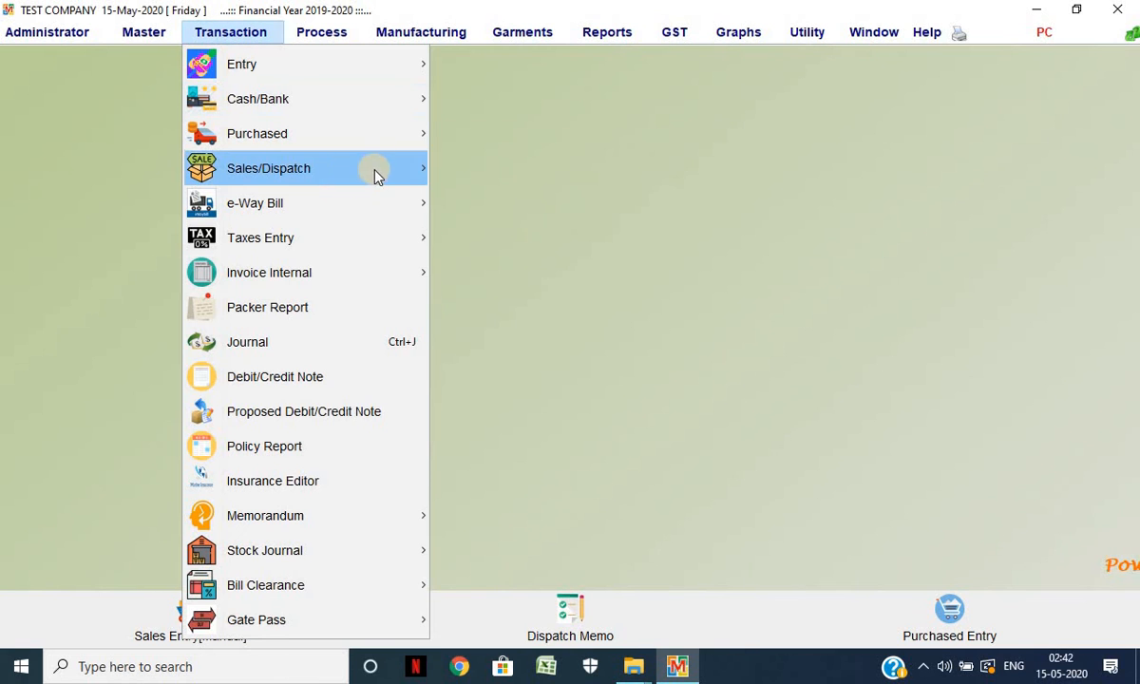
pyautogui.moveTo(375, 173)
pyautogui.moveTo(705, 293)
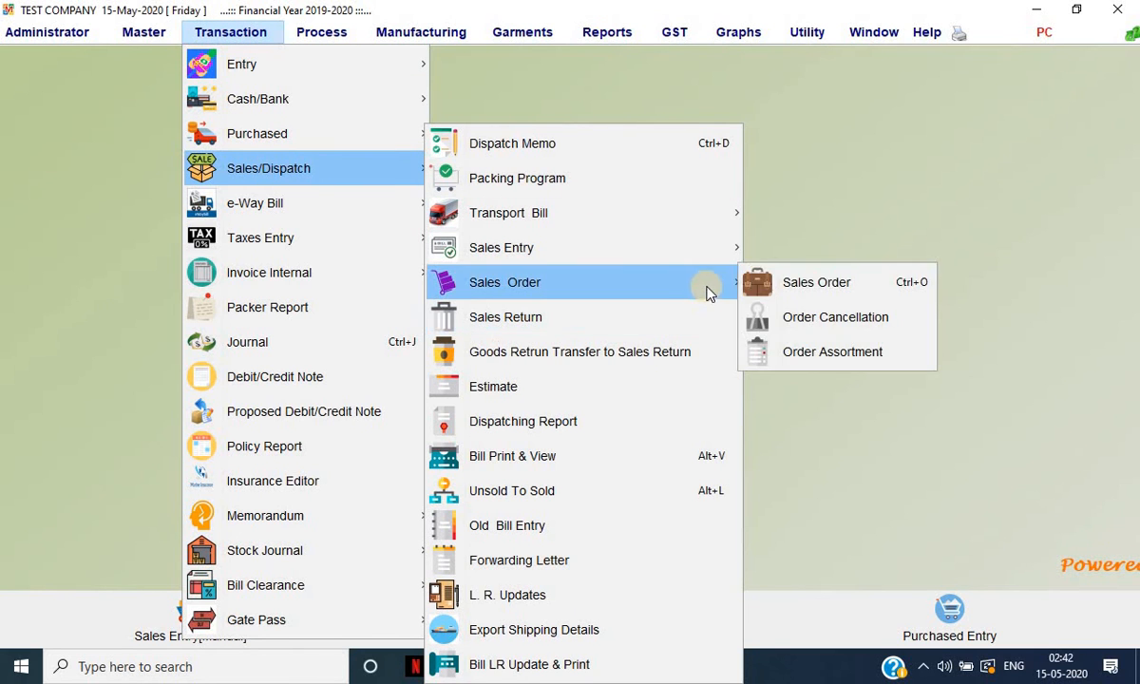
pyautogui.click(827, 350)
# Step: Enter assortment number 1210 and choose Buyer 1004 with the last listed confirmation for Ready goods 10
pyautogui.press('Return')
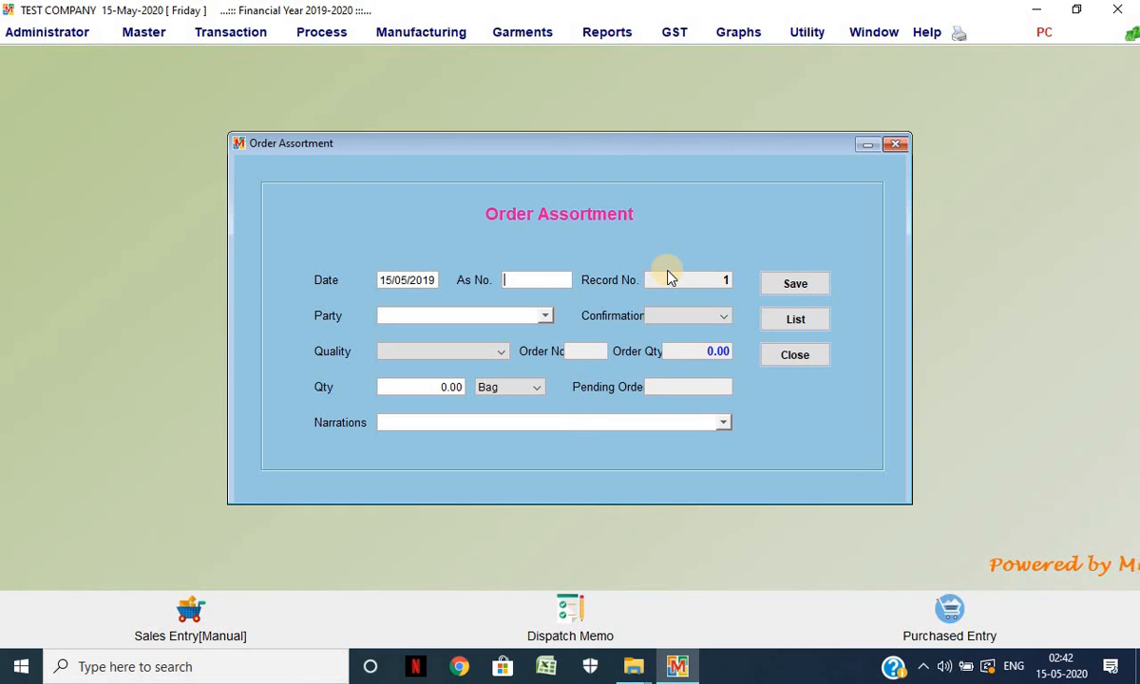
pyautogui.write('1210')
pyautogui.press('Return')
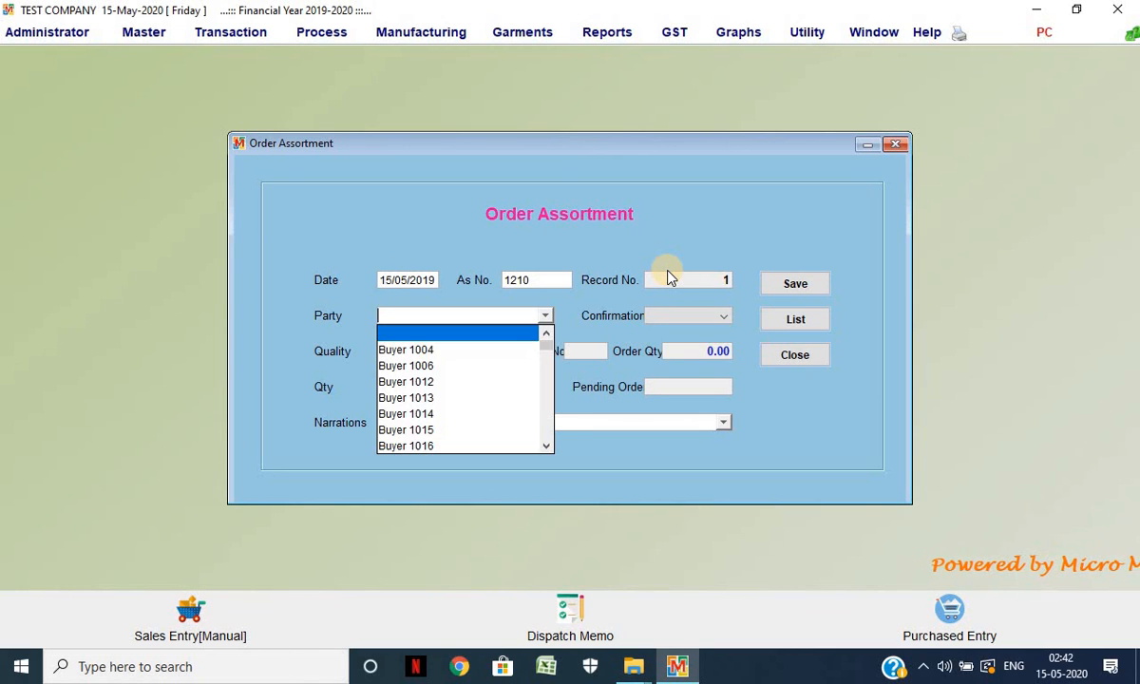
pyautogui.press('Down')
pyautogui.press('Return')
pyautogui.press('Down')
pyautogui.press('Down')
pyautogui.press('Down')
pyautogui.press('Down')
pyautogui.press('Down')
pyautogui.press('Down')
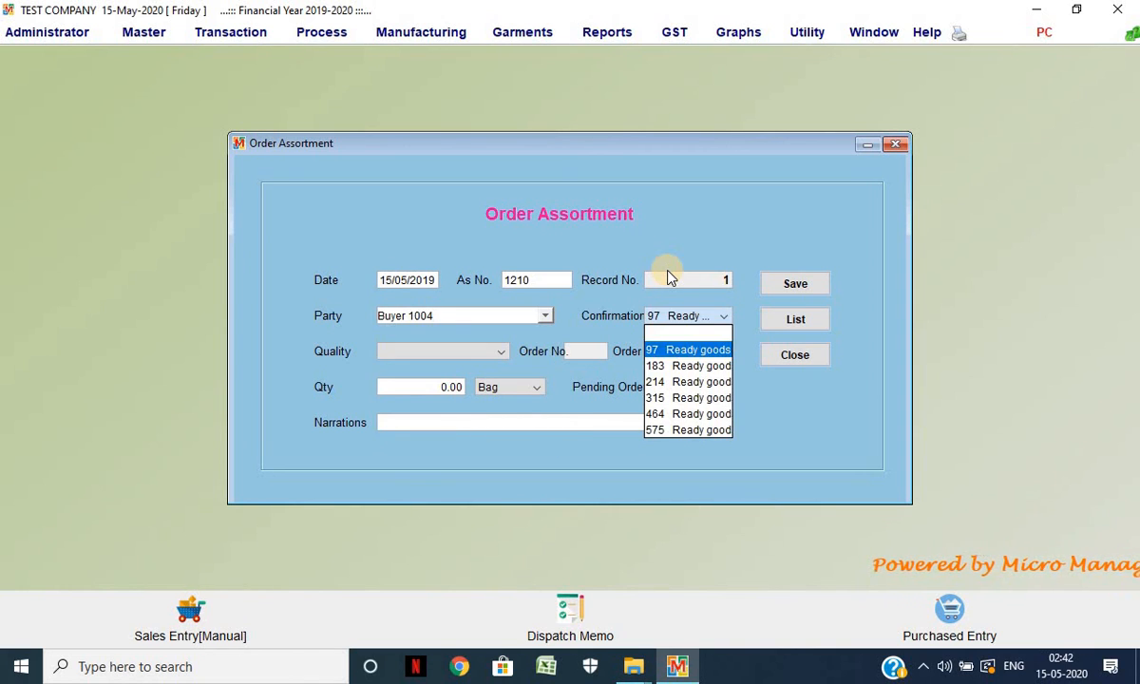
pyautogui.press('Return')
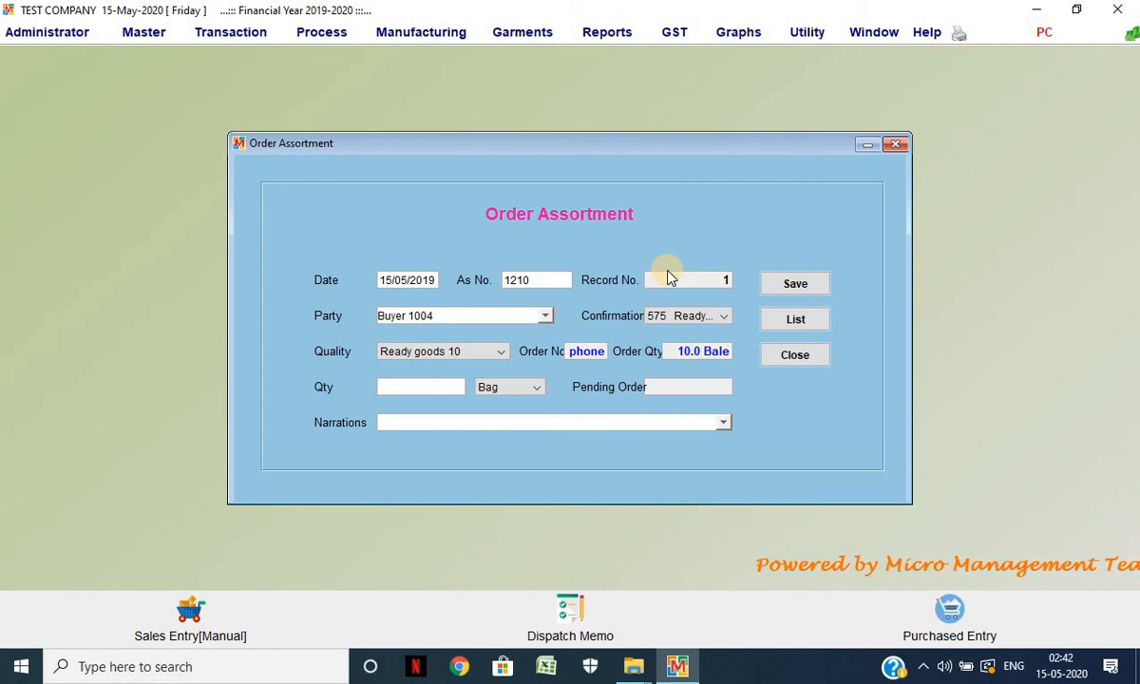
# Step: Set the assortment quantity to 2 with Bale as the unit, leaving the narration blank
pyautogui.write('2')
pyautogui.press('Return')
pyautogui.press('Down')
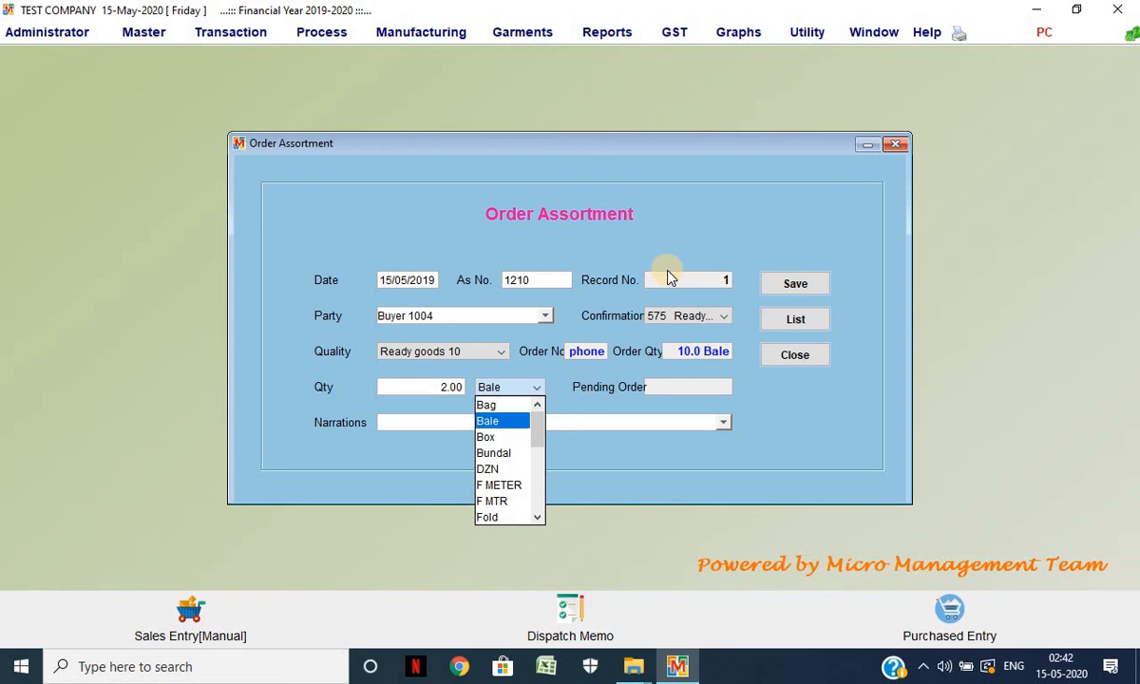
pyautogui.press('Return')
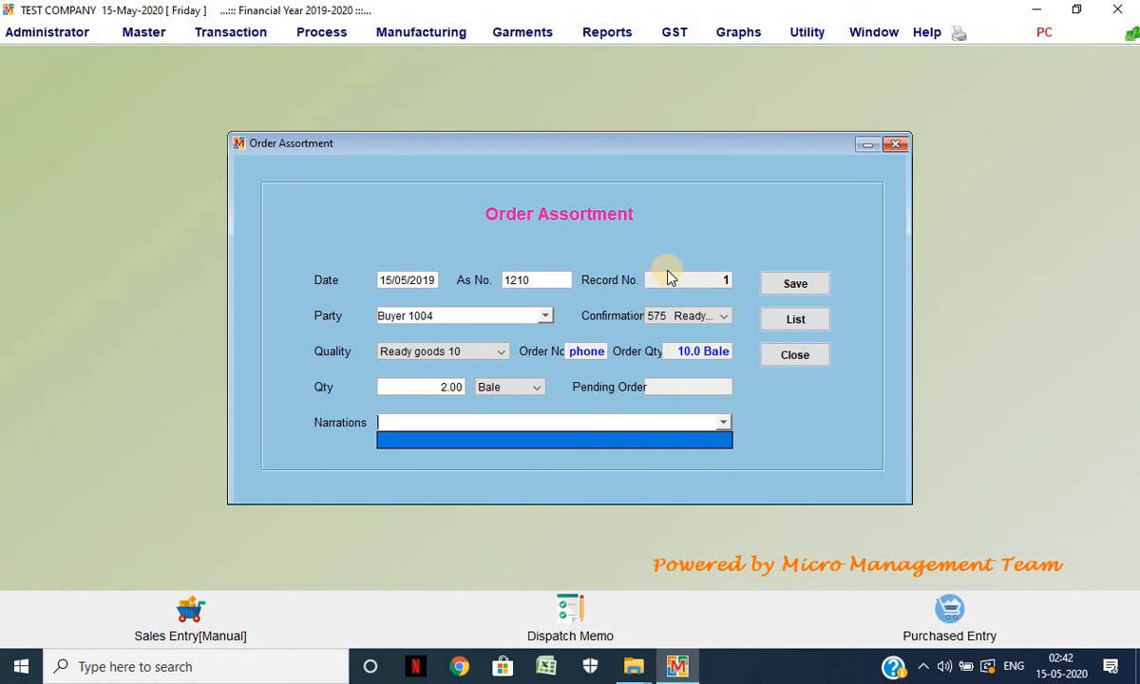
pyautogui.click(896, 463)
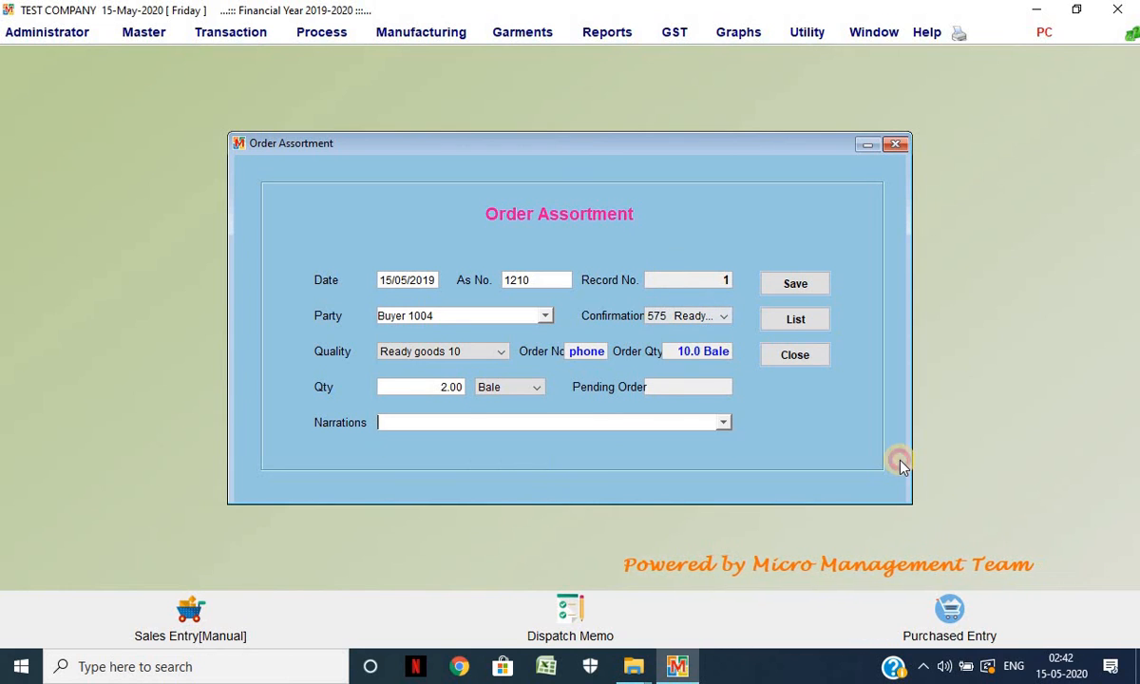
# Step: Close the Order Assortment form without saving and run the Dispatching Report for all packers with the Unbilled option
pyautogui.click(797, 354)
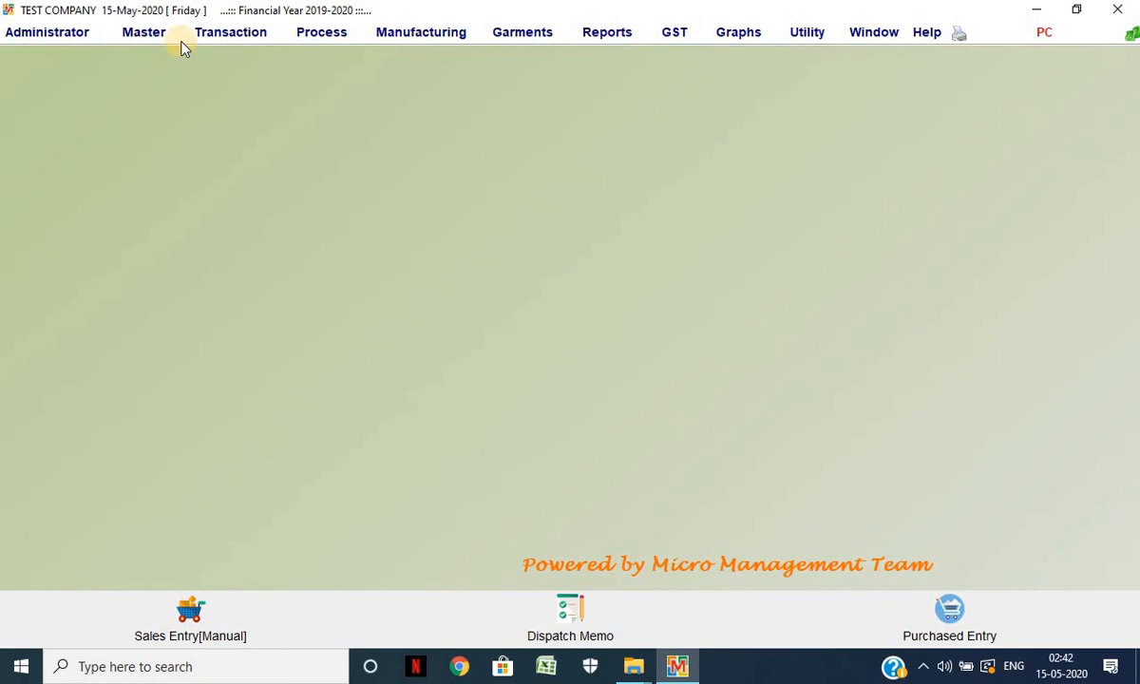
pyautogui.click(217, 36)
pyautogui.moveTo(418, 182)
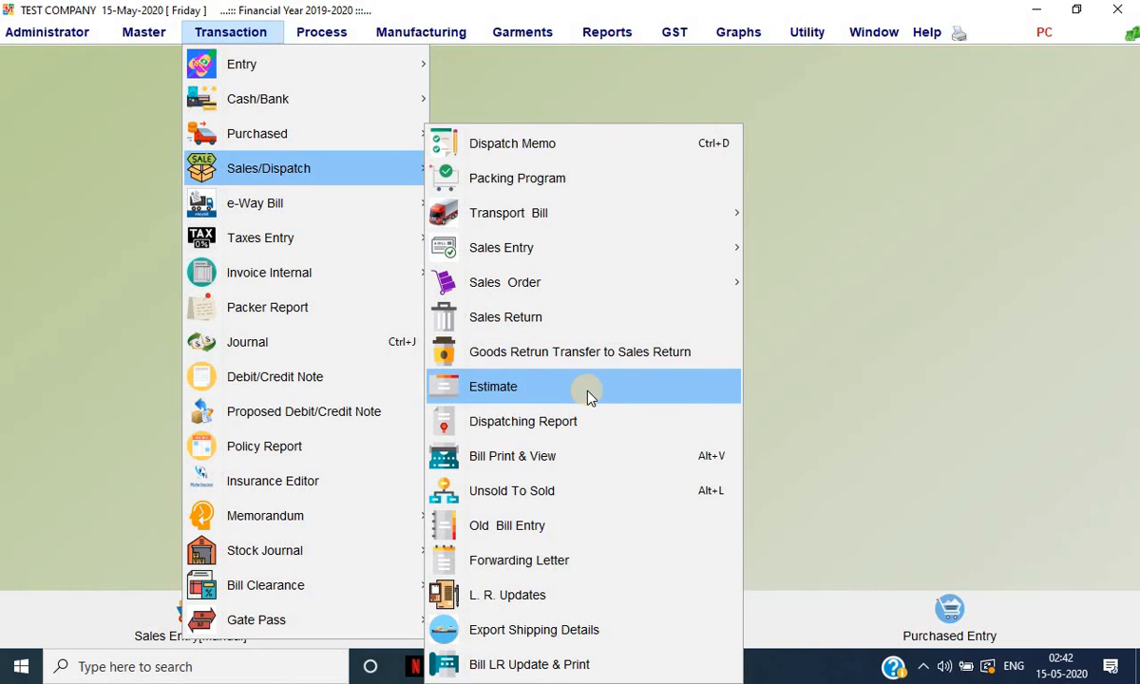
pyautogui.click(588, 425)
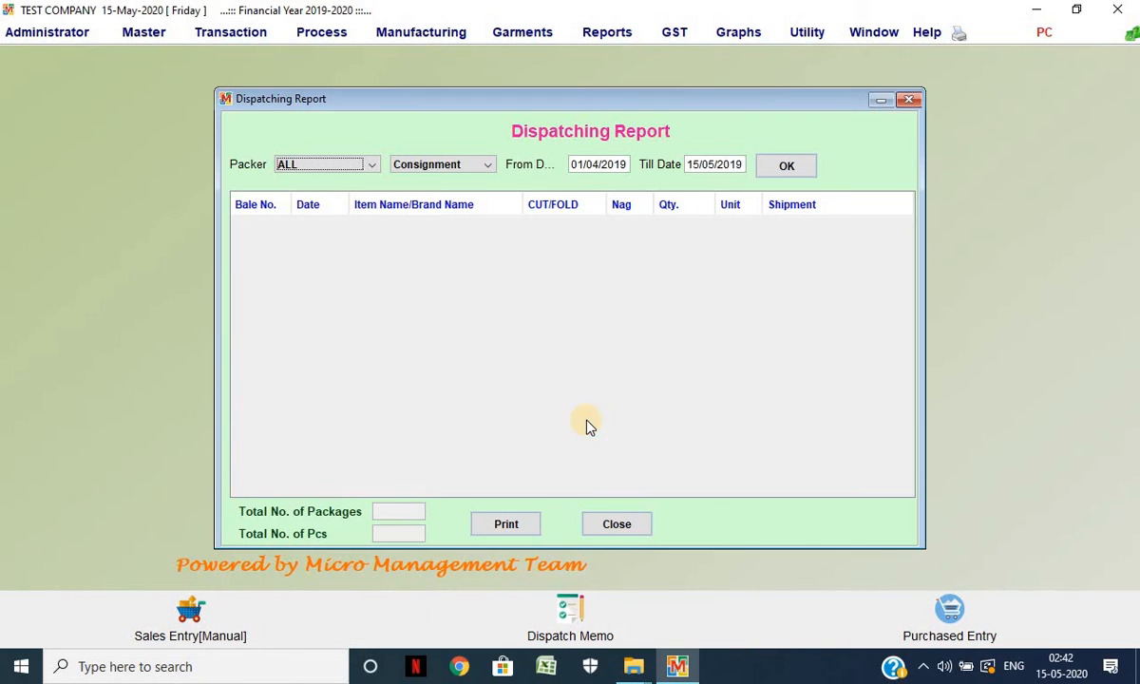
pyautogui.click(414, 167)
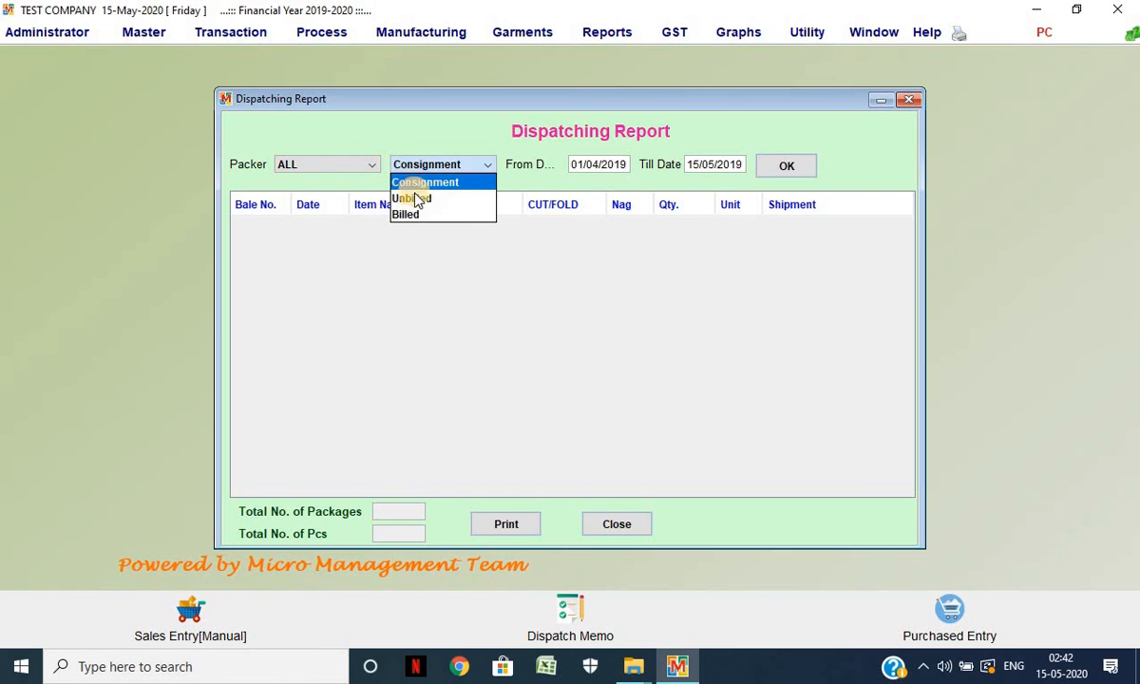
pyautogui.click(412, 197)
pyautogui.click(814, 179)
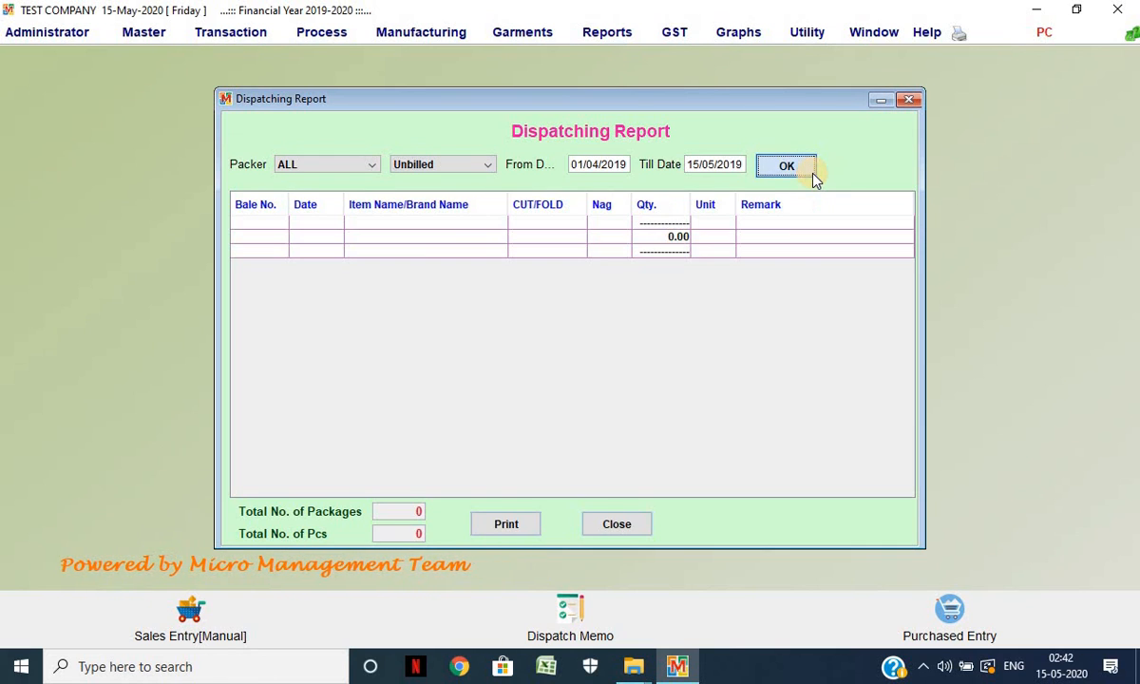
# Step: Run the Dispatching Report for Billed bales, review the list through the last bale, and close the report
pyautogui.click(486, 166)
pyautogui.click(443, 216)
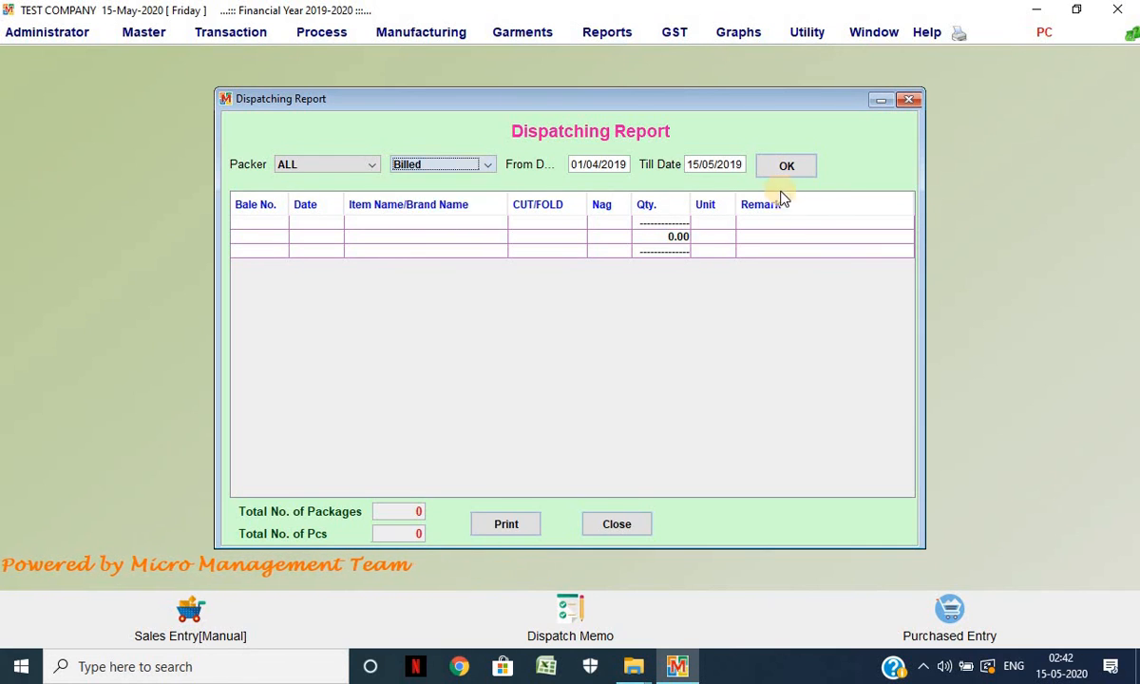
pyautogui.click(788, 175)
pyautogui.scroll(-11, 687, 275)
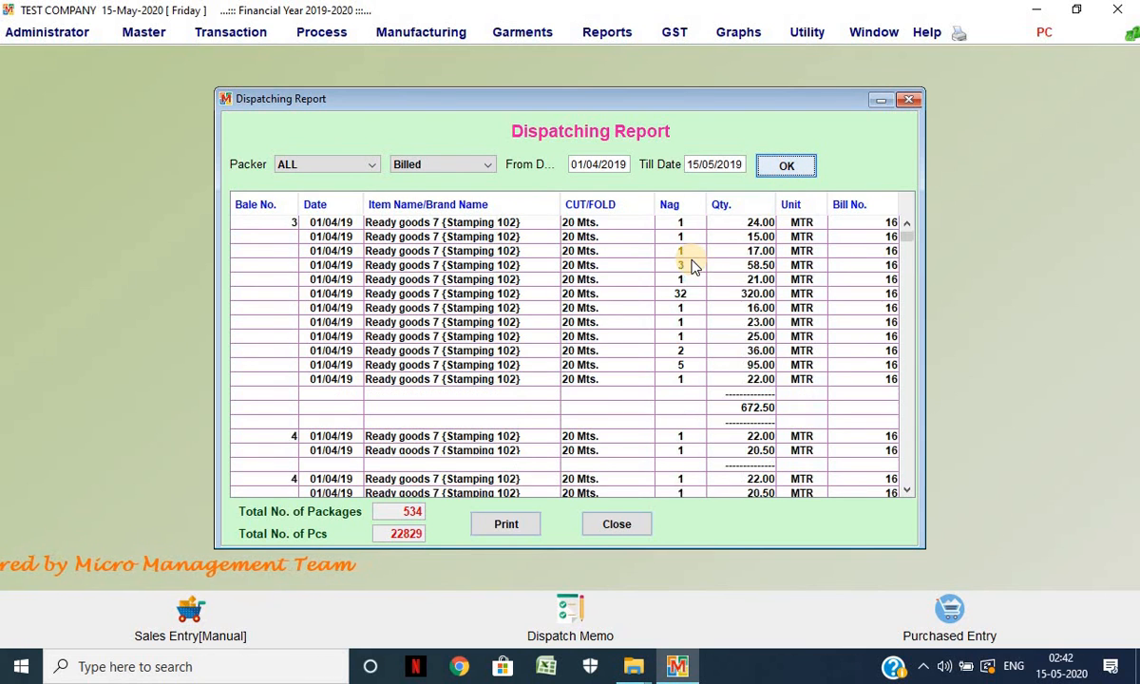
pyautogui.moveTo(905, 294); pyautogui.dragTo(901, 480)
pyautogui.click(276, 455)
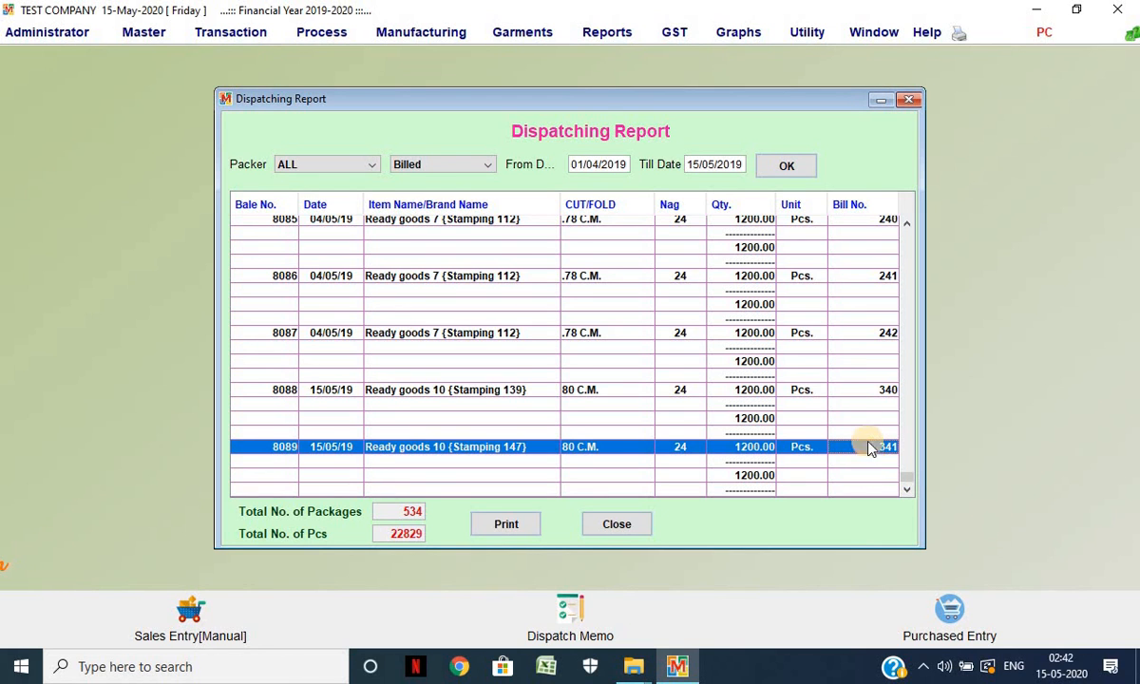
pyautogui.scroll(10, 865, 427)
pyautogui.scroll(5, 865, 428)
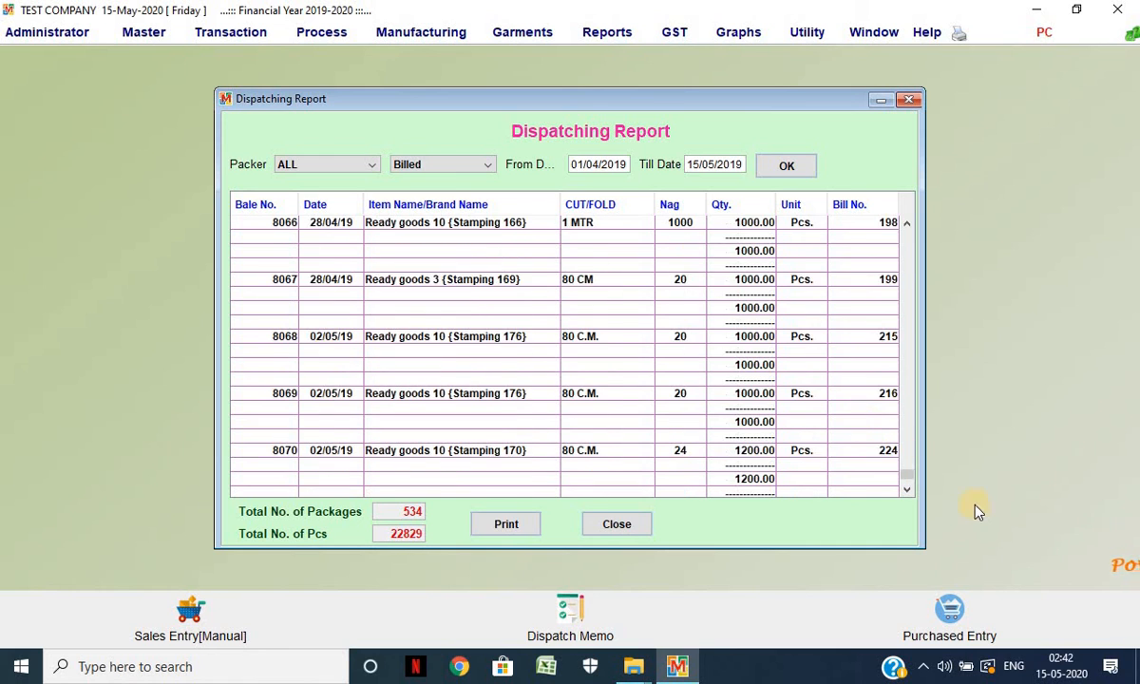
pyautogui.moveTo(910, 482); pyautogui.dragTo(904, 222)
pyautogui.click(909, 100)
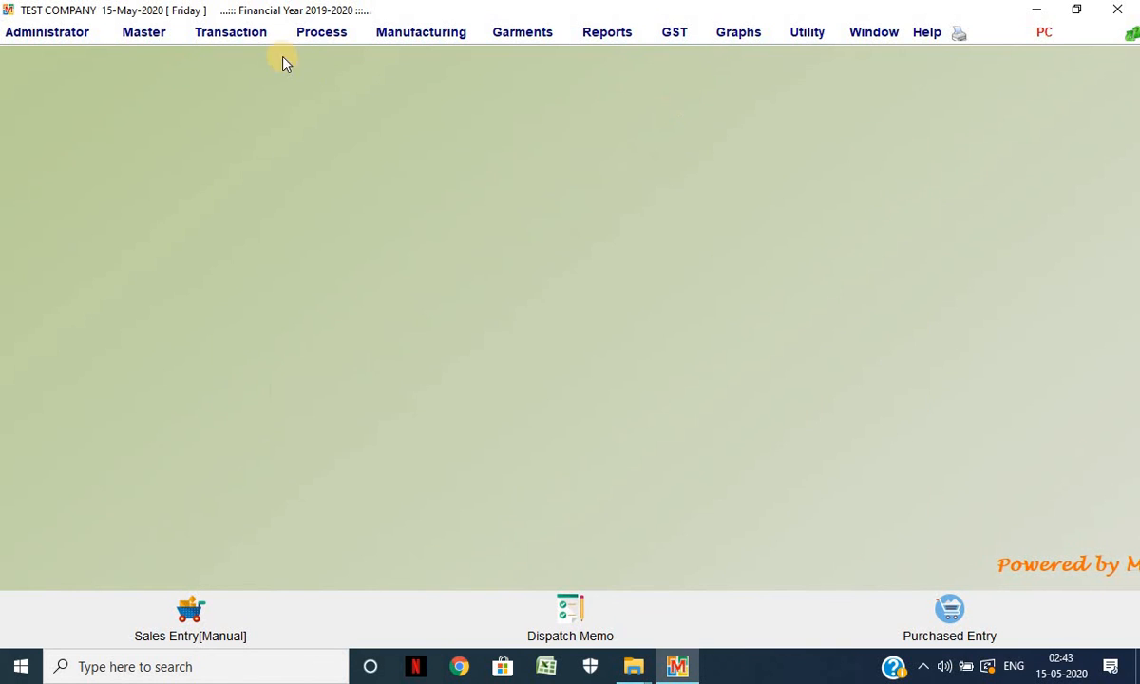
# Step: Open Bill Print & View and preview the original copy of the sales bill for invoice number 300
pyautogui.click(227, 38)
pyautogui.moveTo(394, 169)
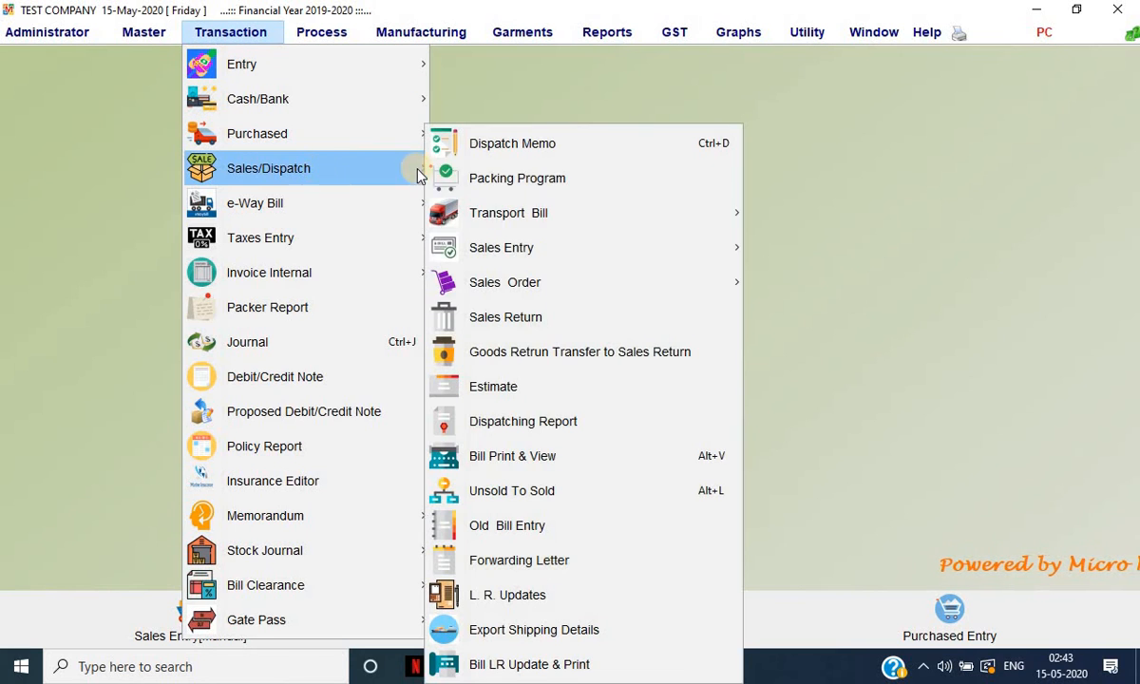
pyautogui.click(581, 454)
pyautogui.click(512, 370)
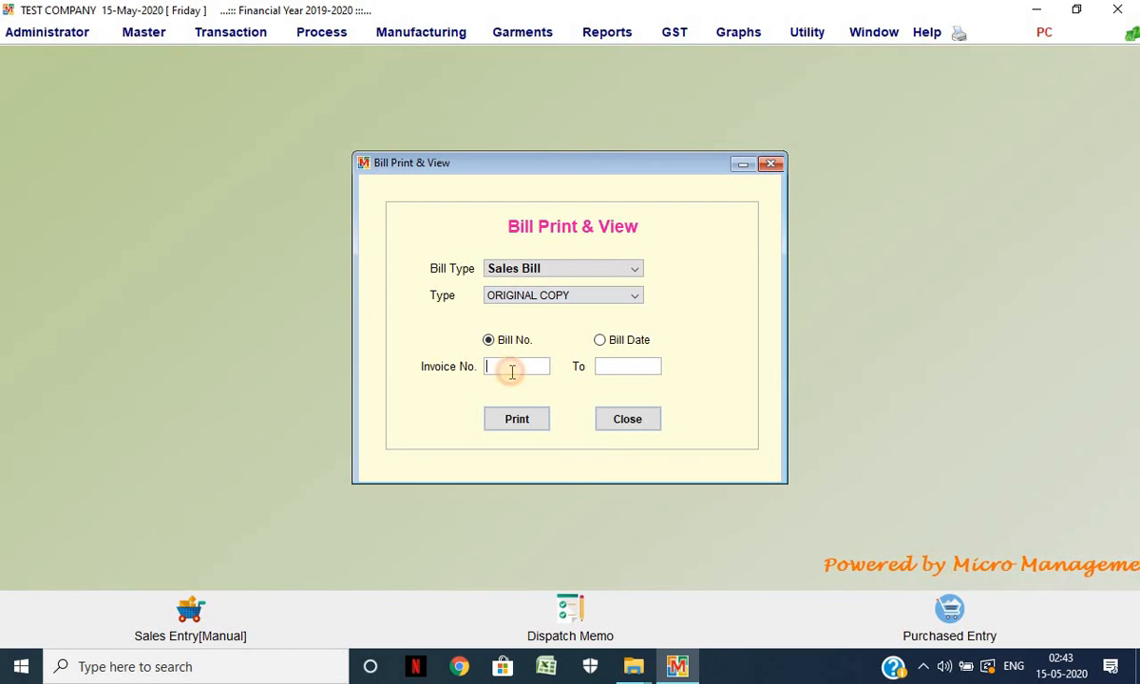
pyautogui.write('300')
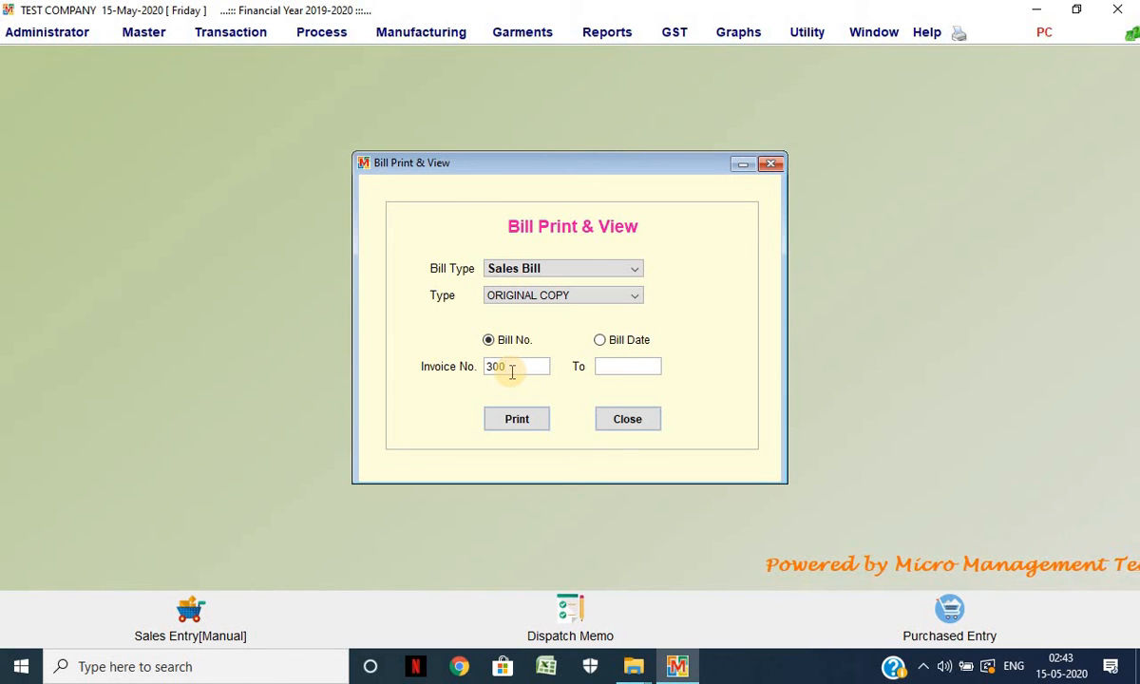
pyautogui.press('Tab')
pyautogui.write('3')
pyautogui.press('BackSpace')
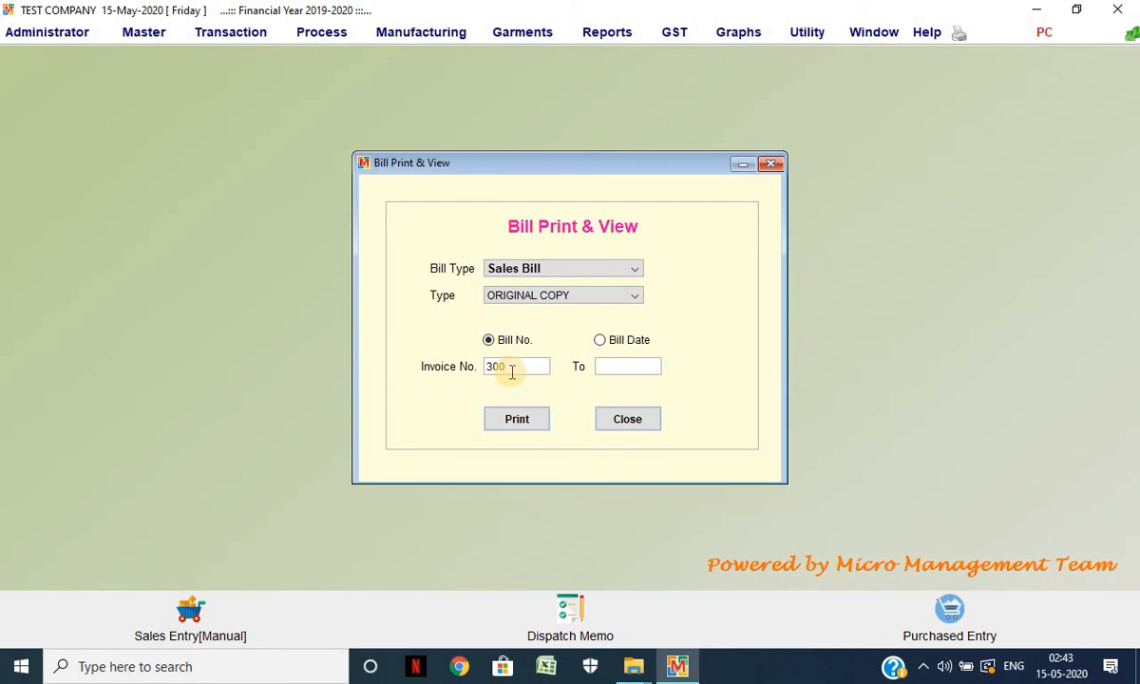
pyautogui.click(517, 419)
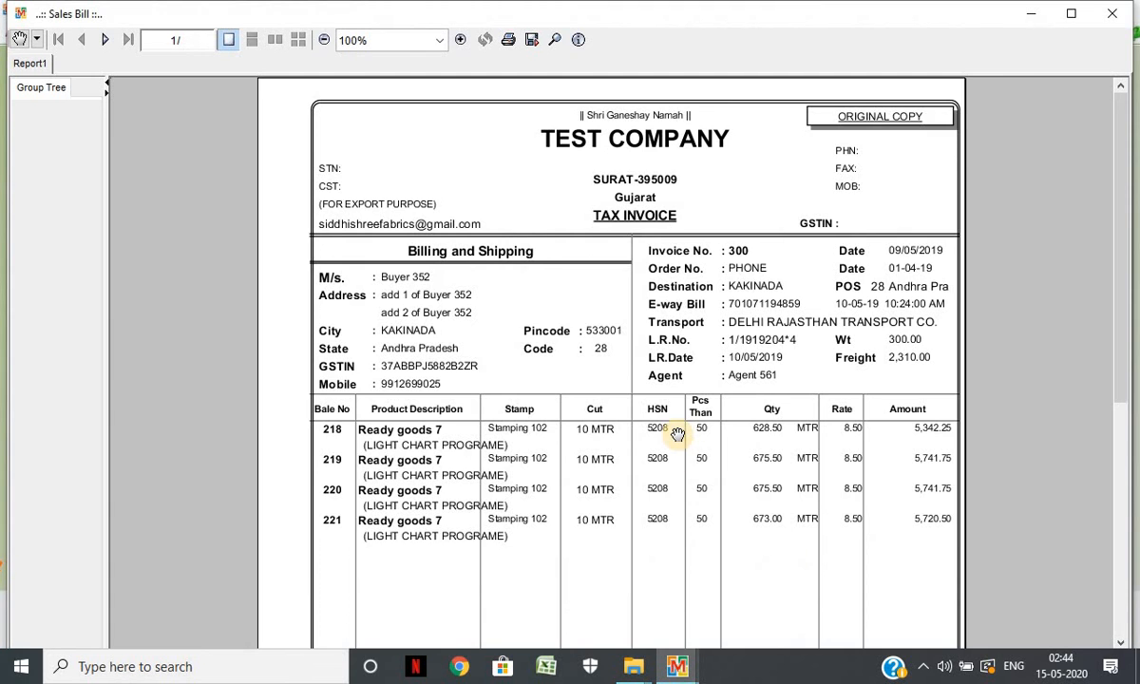
# Step: Examine the invoice preview down to its totals and terms, check the second page, and close the preview
pyautogui.moveTo(674, 438); pyautogui.dragTo(297, 116)
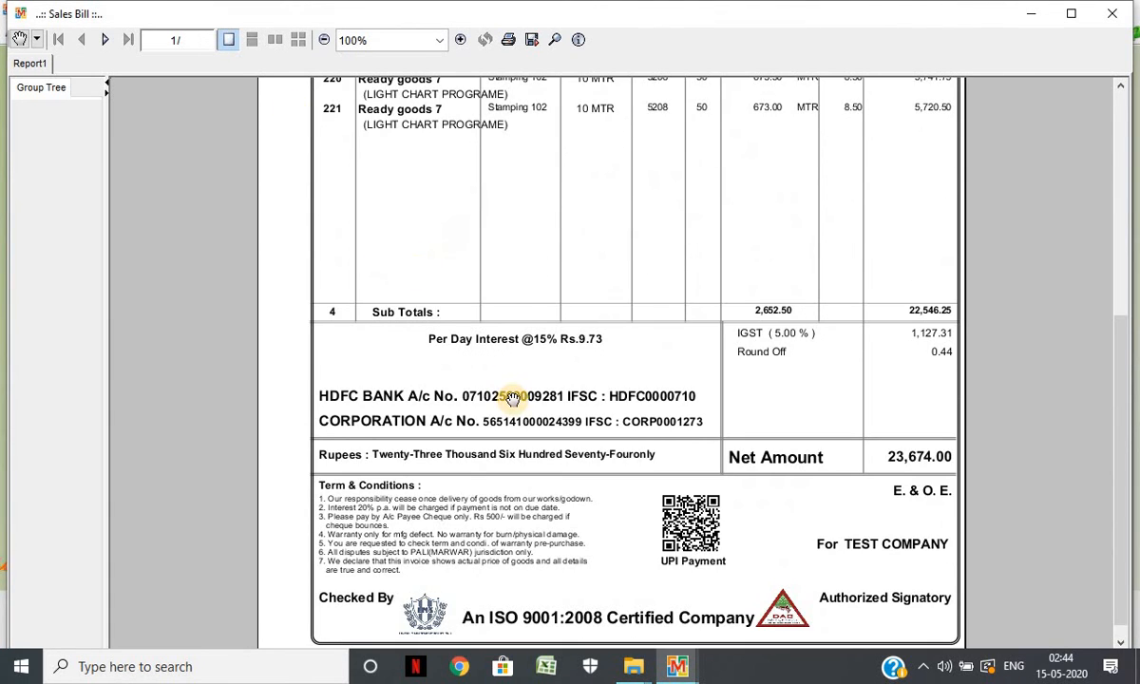
pyautogui.moveTo(512, 398); pyautogui.dragTo(300, 298)
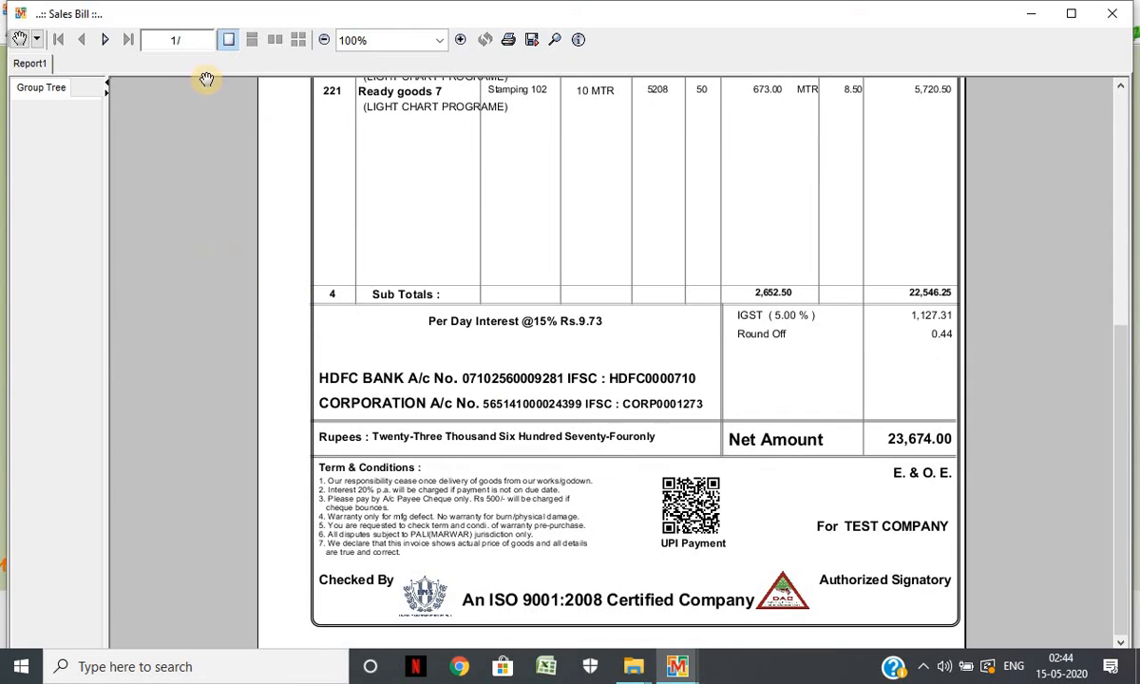
pyautogui.click(105, 39)
pyautogui.scroll(5, 406, 285)
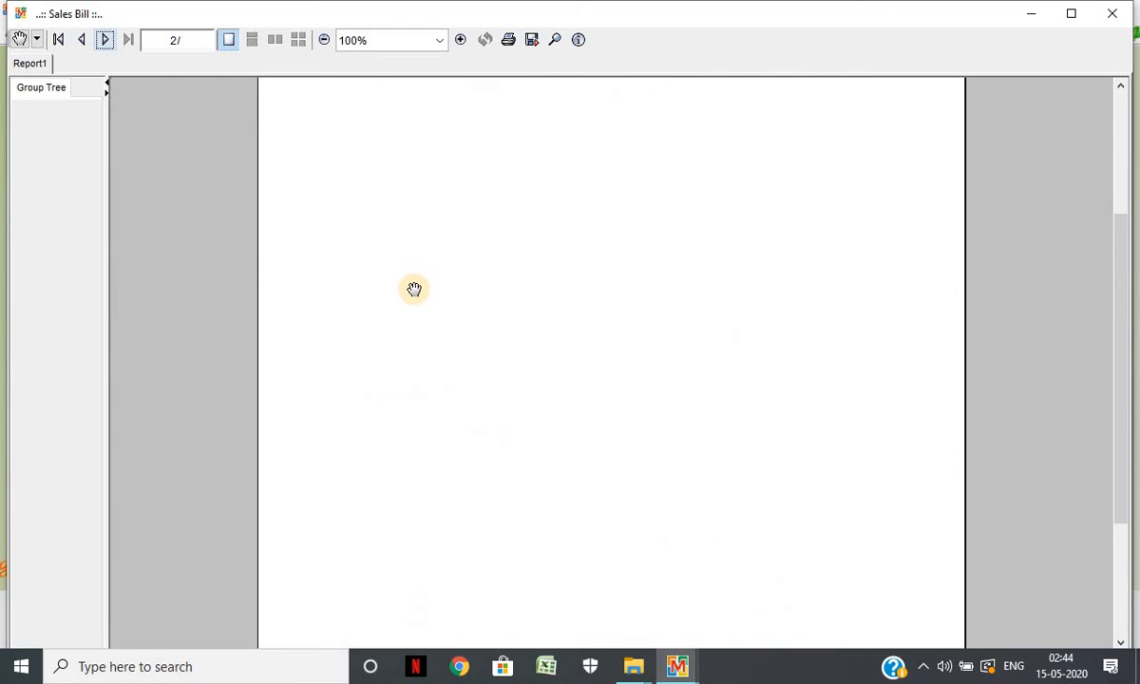
pyautogui.scroll(-2, 419, 295)
pyautogui.scroll(-3, 419, 295)
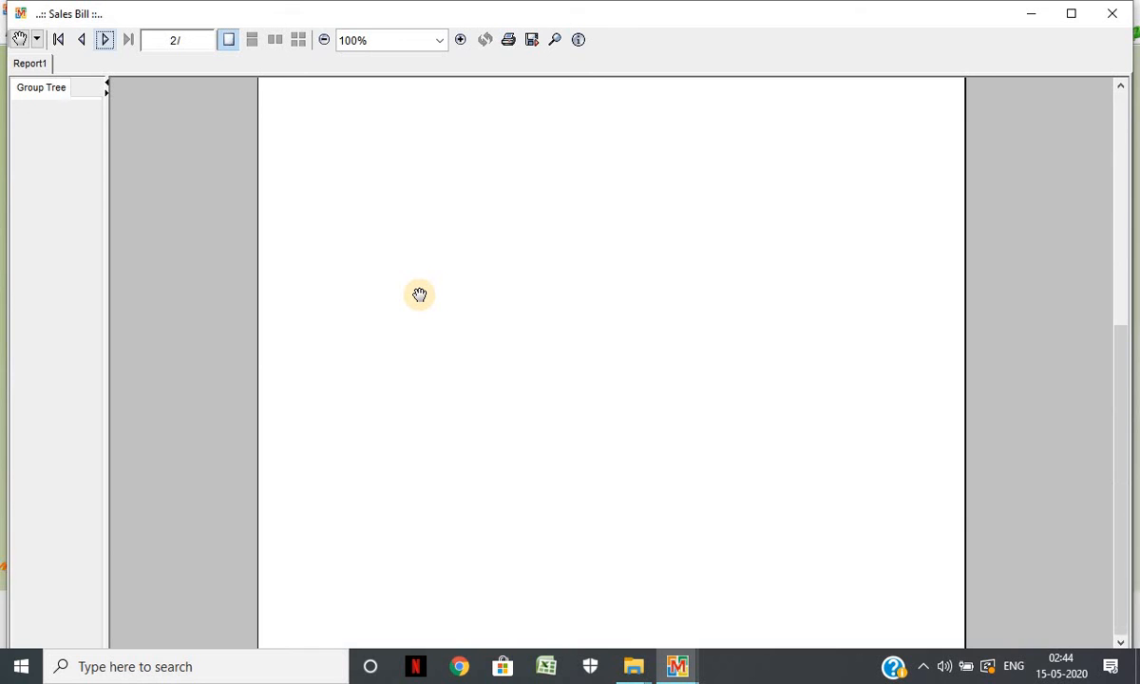
pyautogui.click(1126, 16)
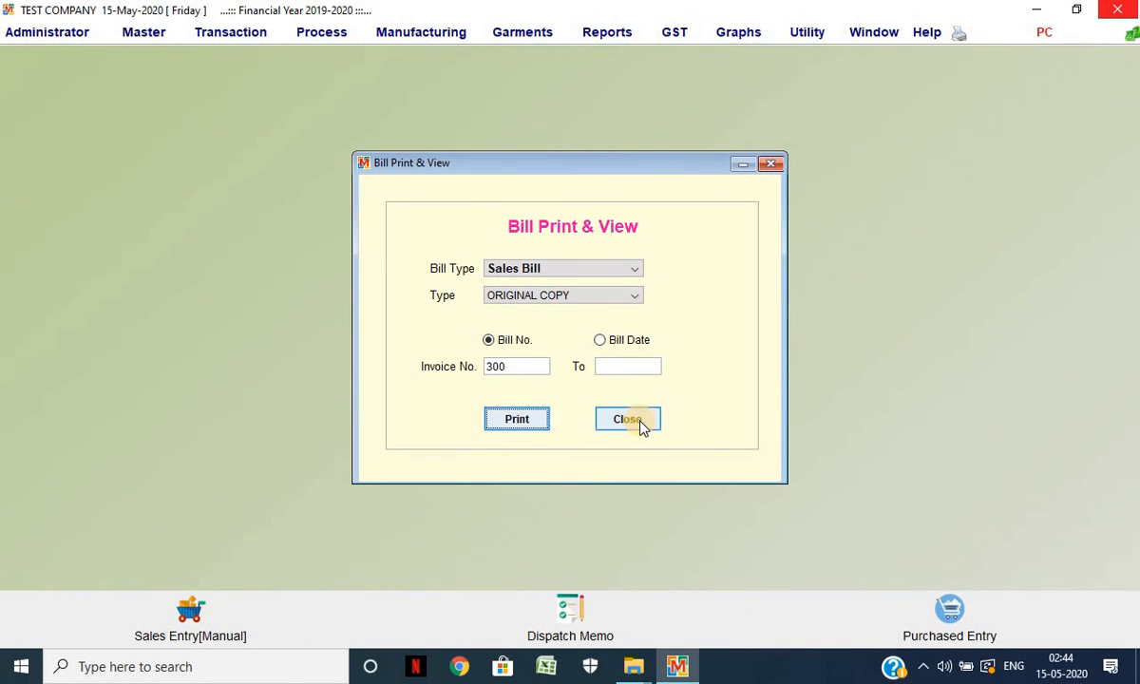
# Step: Switch the bill type to Transport Bill (Sales Bill) and close the Bill Print & View form without printing
pyautogui.click(602, 273)
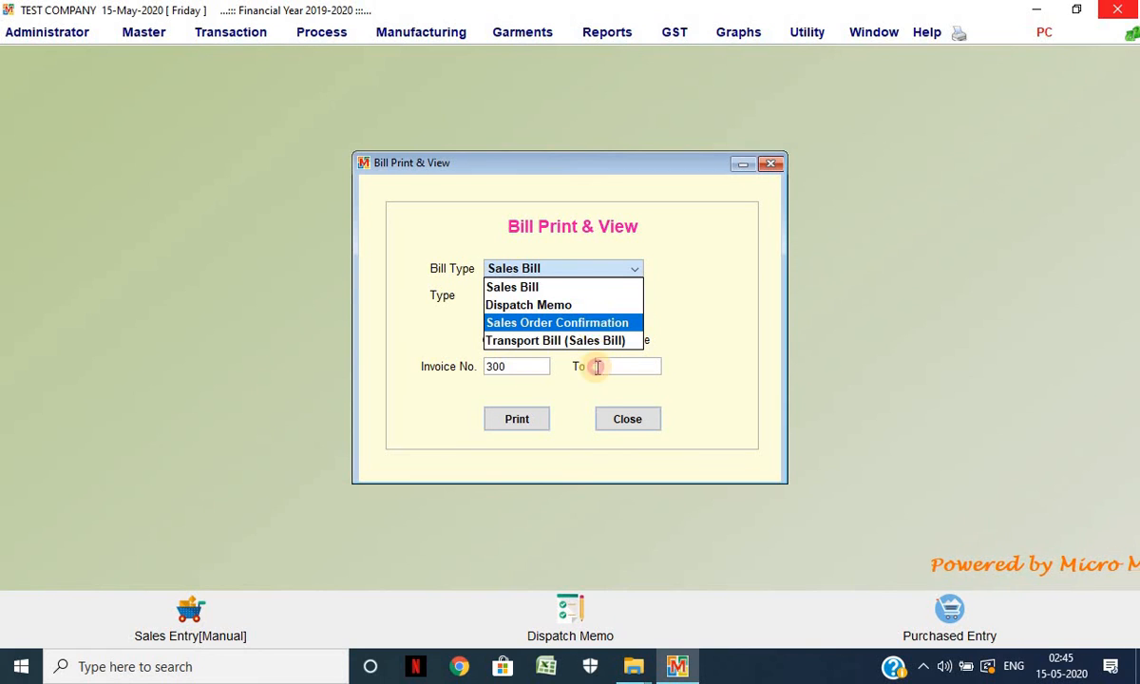
pyautogui.press('Return')
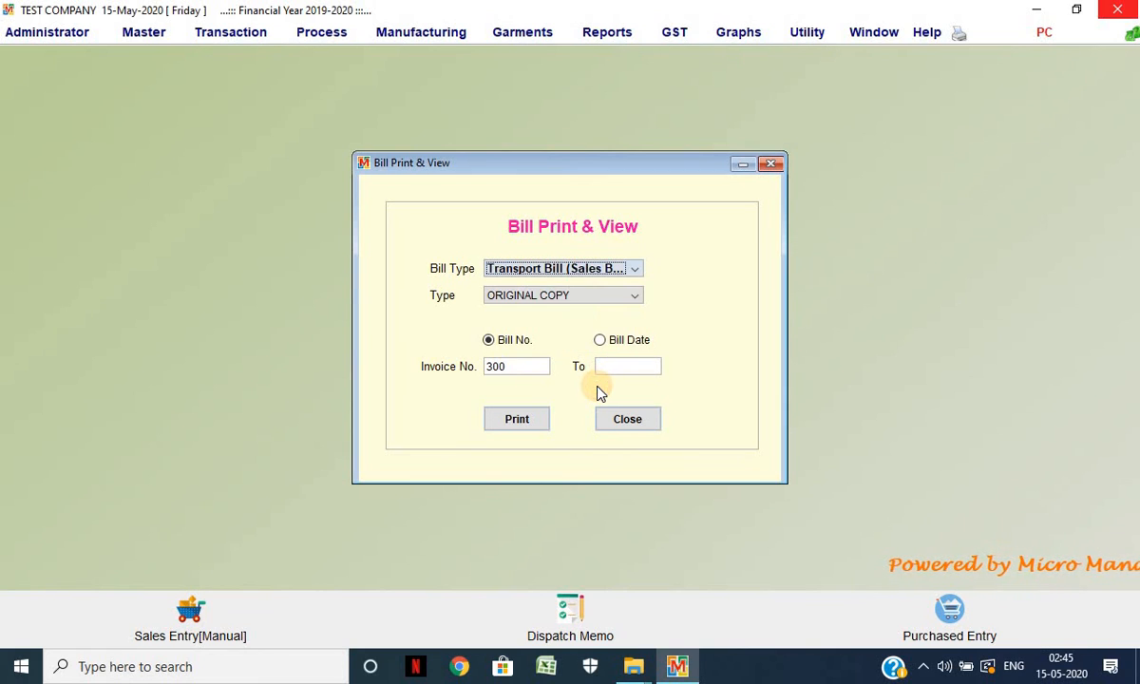
pyautogui.click(609, 302)
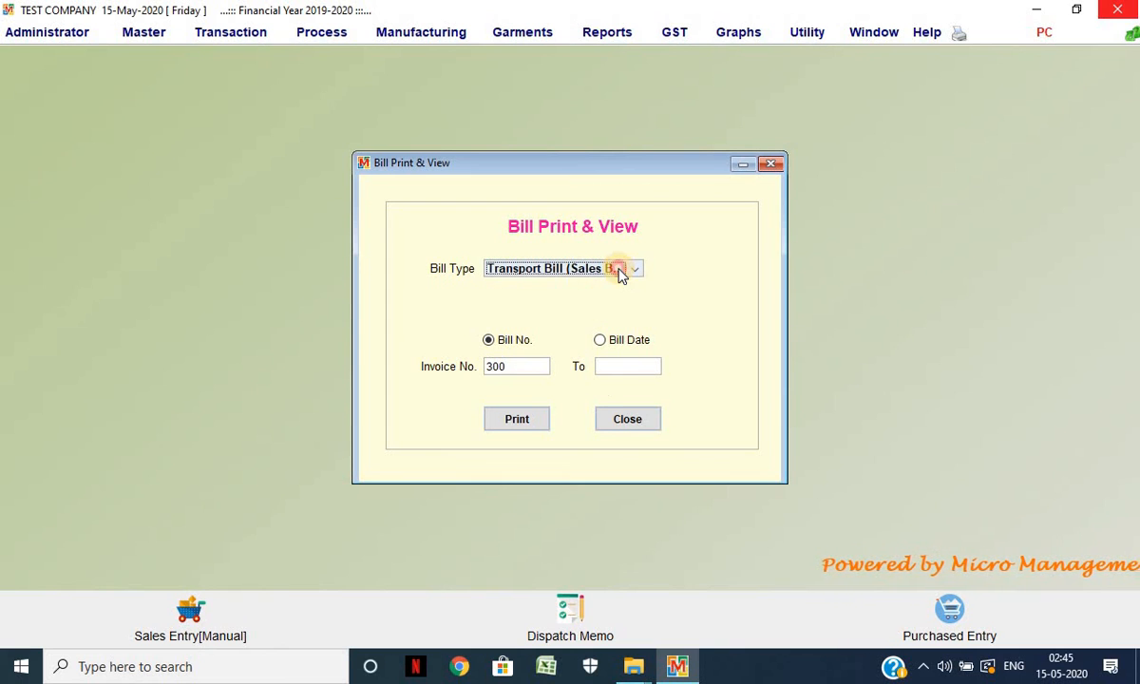
pyautogui.click(634, 270)
pyautogui.click(626, 419)
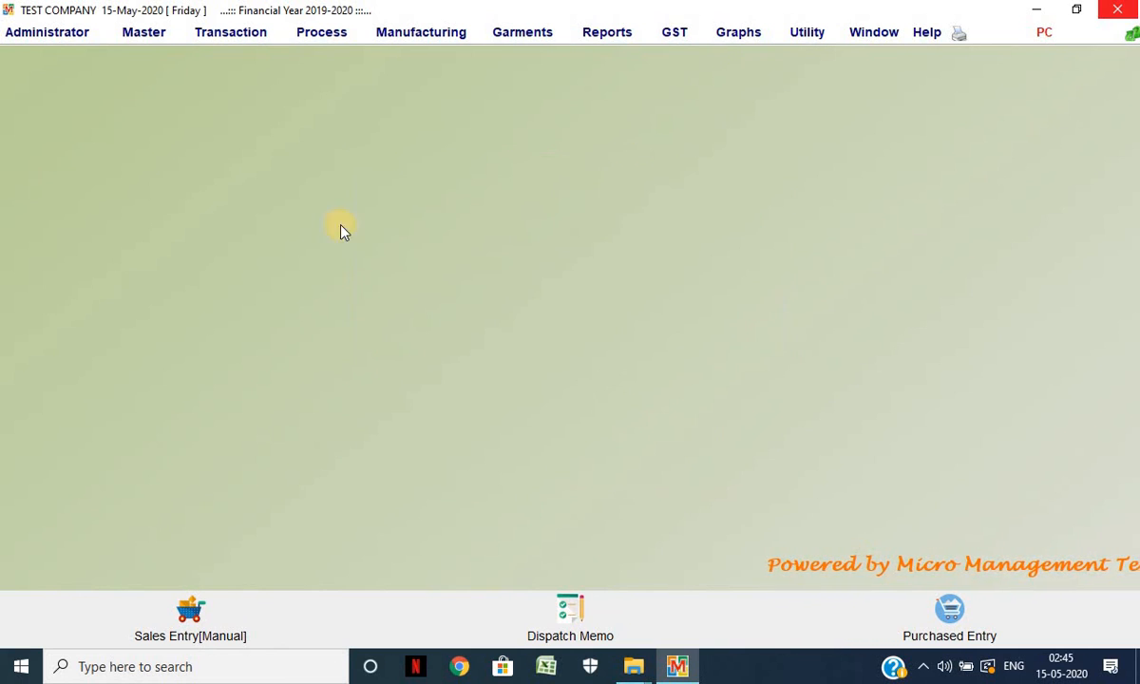
# Step: Open the Forwarding Letter form and look through its bill list for all parties
pyautogui.click(224, 34)
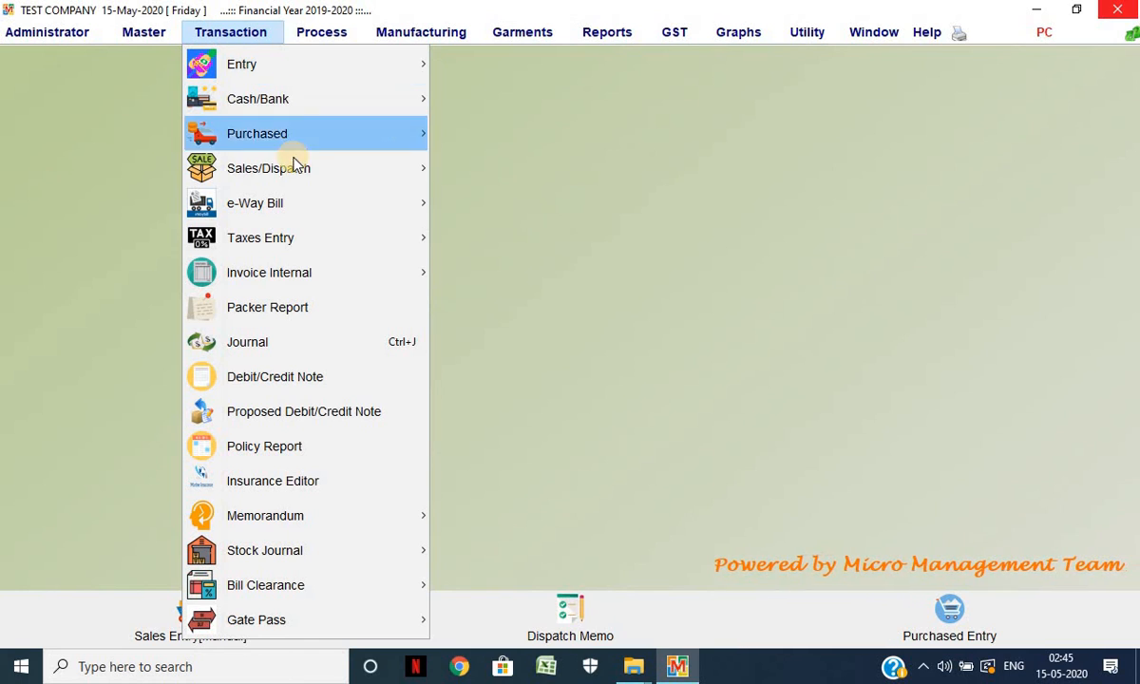
pyautogui.moveTo(326, 167)
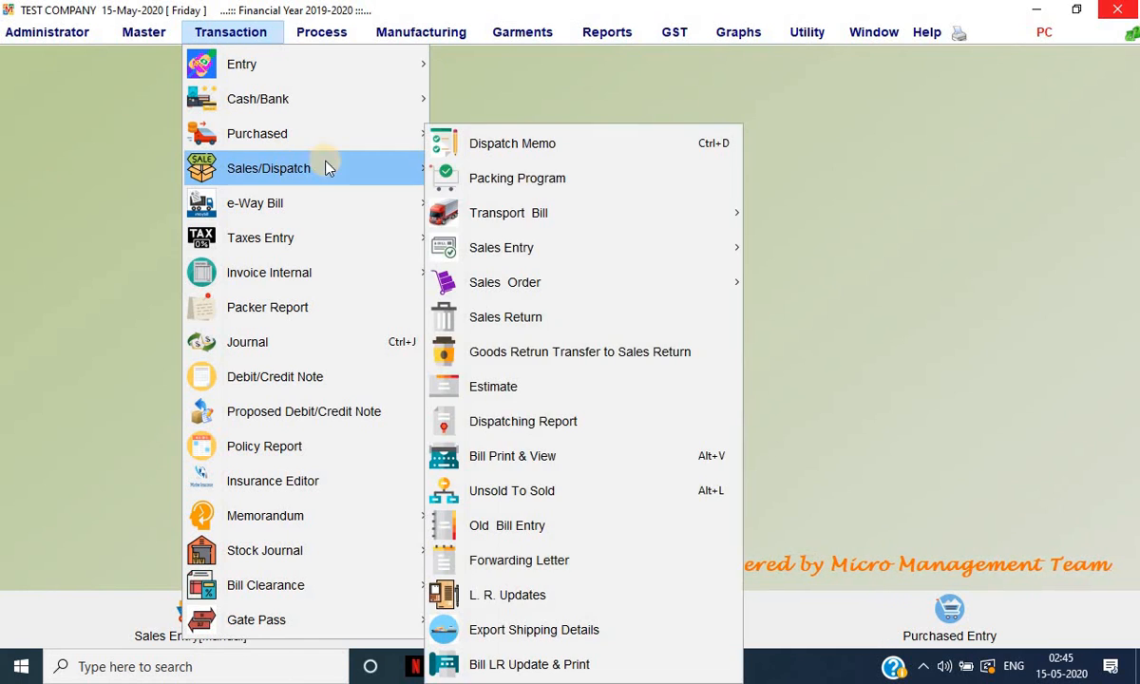
pyautogui.click(579, 564)
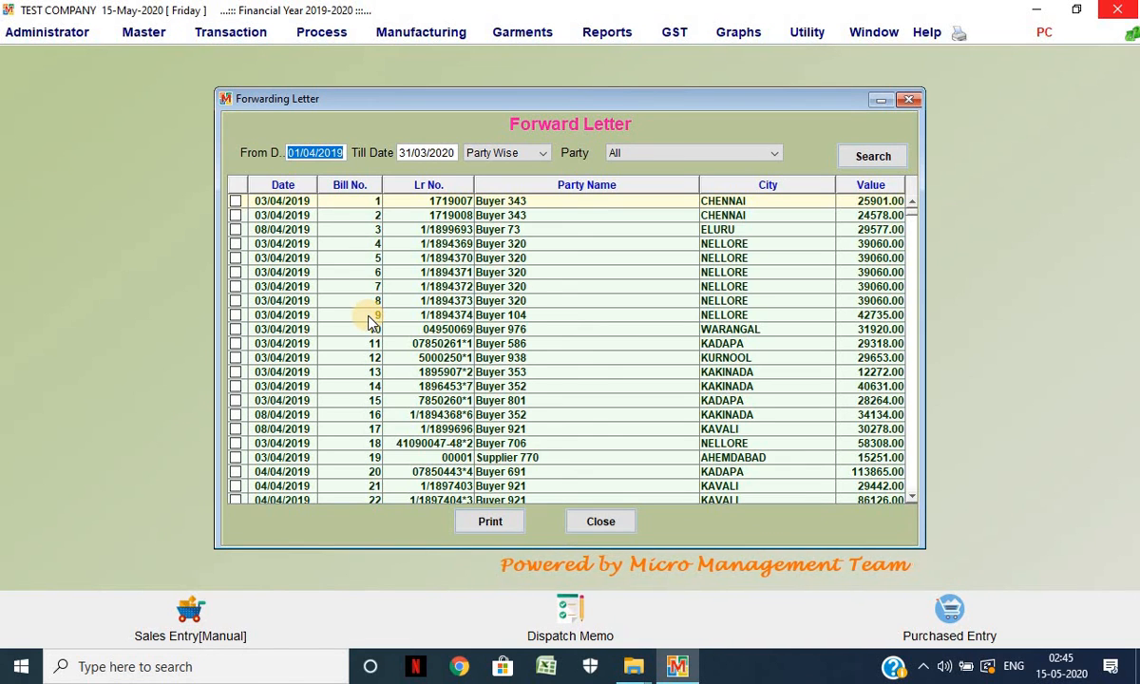
pyautogui.scroll(-7, 376, 326)
pyautogui.scroll(7, 376, 326)
# Step: Select bills 1 to 6 for the forwarding letter, request printing but decline it, and close the form
pyautogui.click(236, 201)
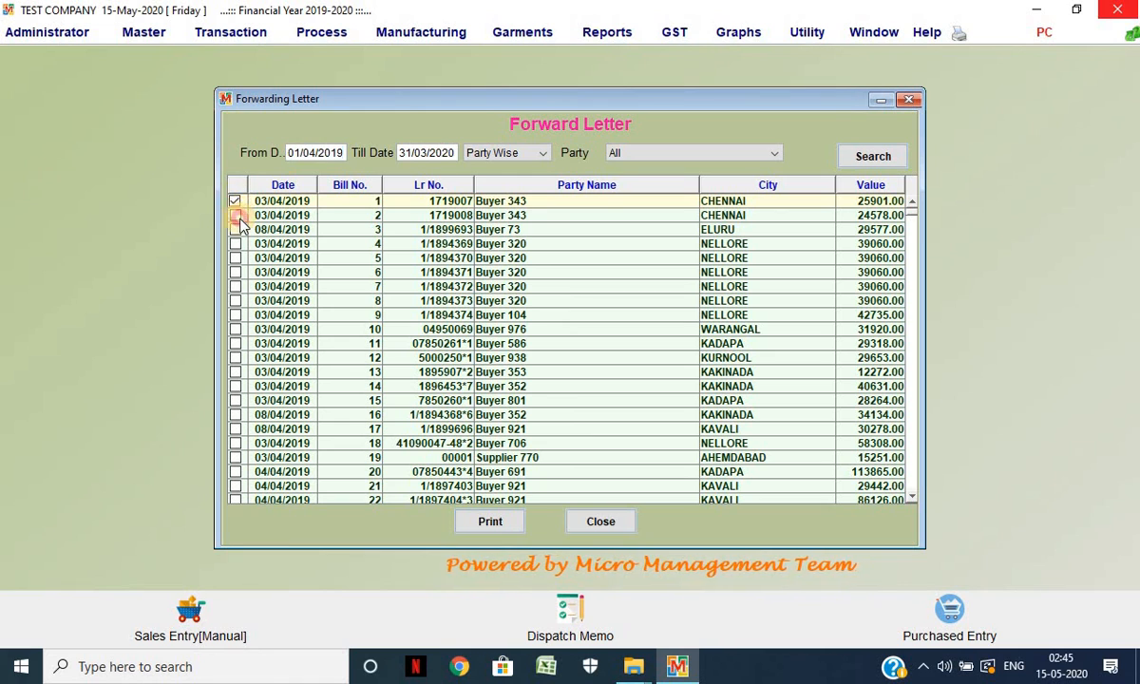
pyautogui.click(235, 214)
pyautogui.click(235, 229)
pyautogui.click(236, 244)
pyautogui.click(235, 257)
pyautogui.click(235, 272)
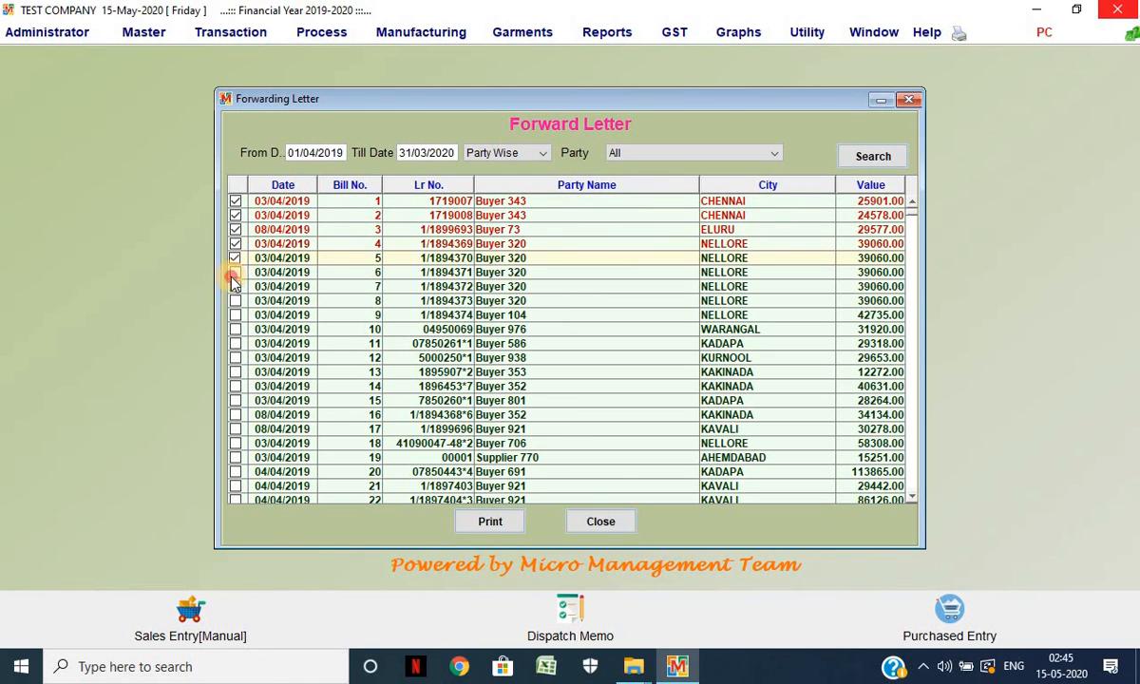
pyautogui.click(490, 521)
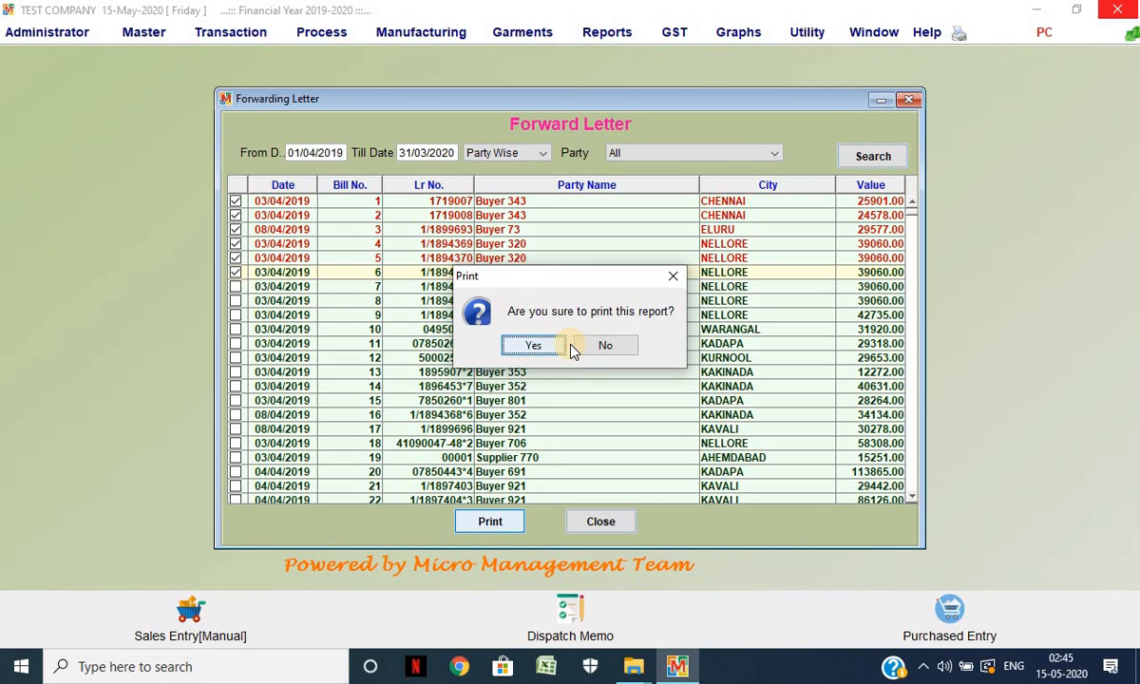
pyautogui.click(606, 347)
pyautogui.click(601, 521)
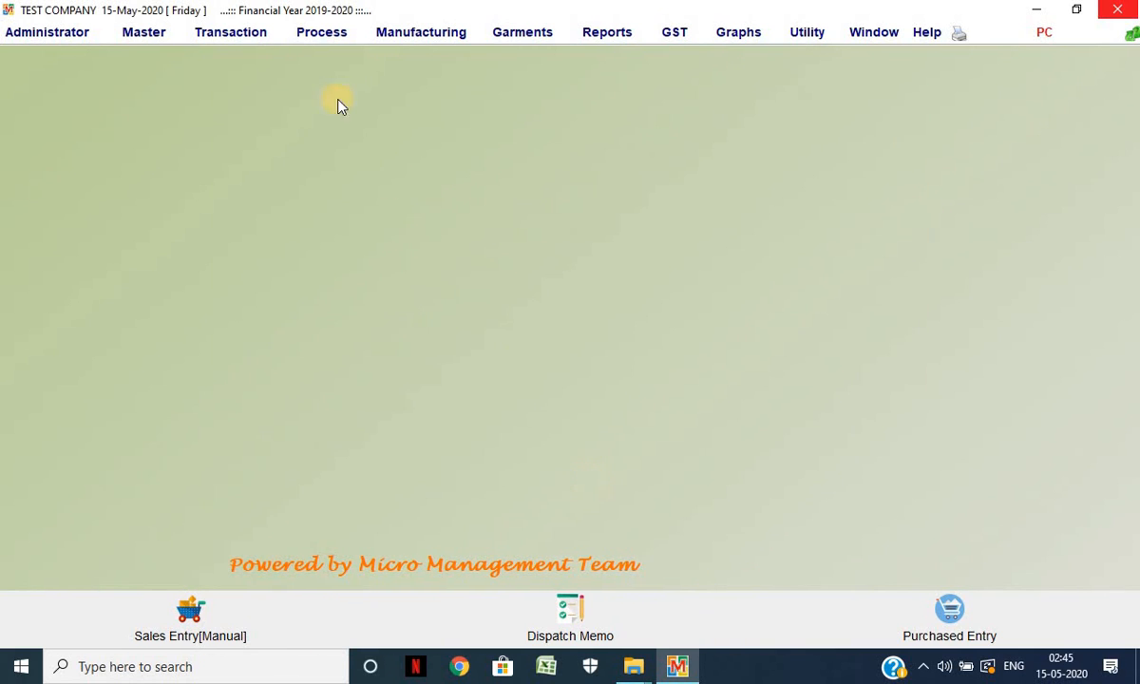
# Step: Open the L. R. Updates form, enter L.R. No. 251515 for bill 2264, and close the form without saving
pyautogui.click(226, 35)
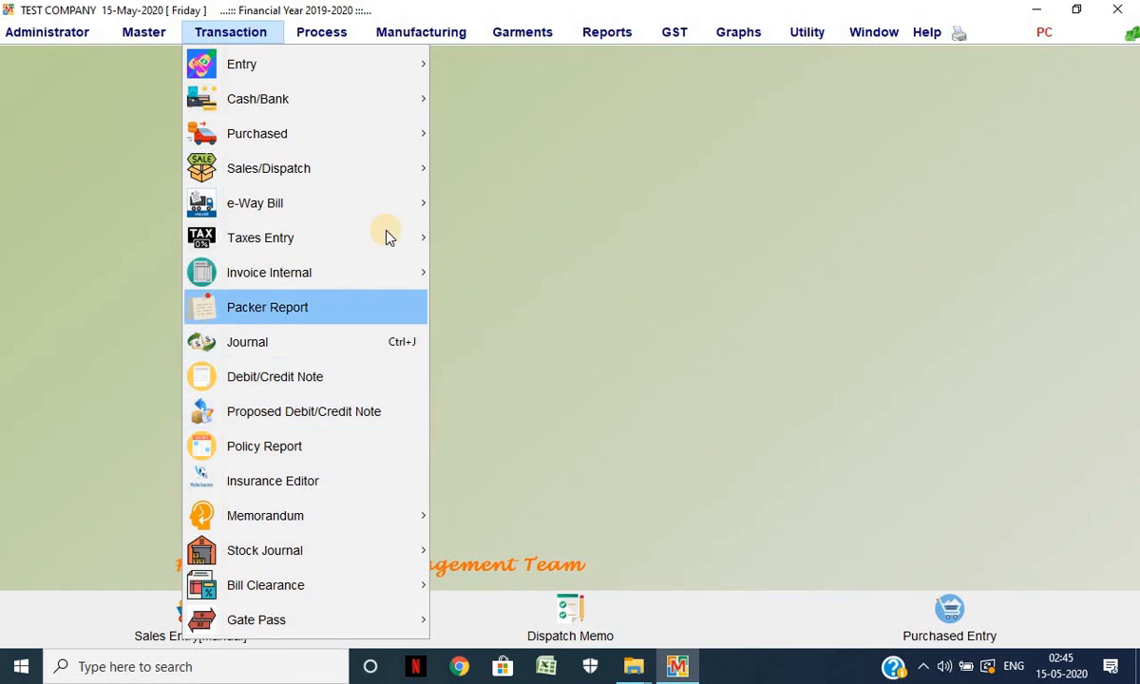
pyautogui.moveTo(395, 170)
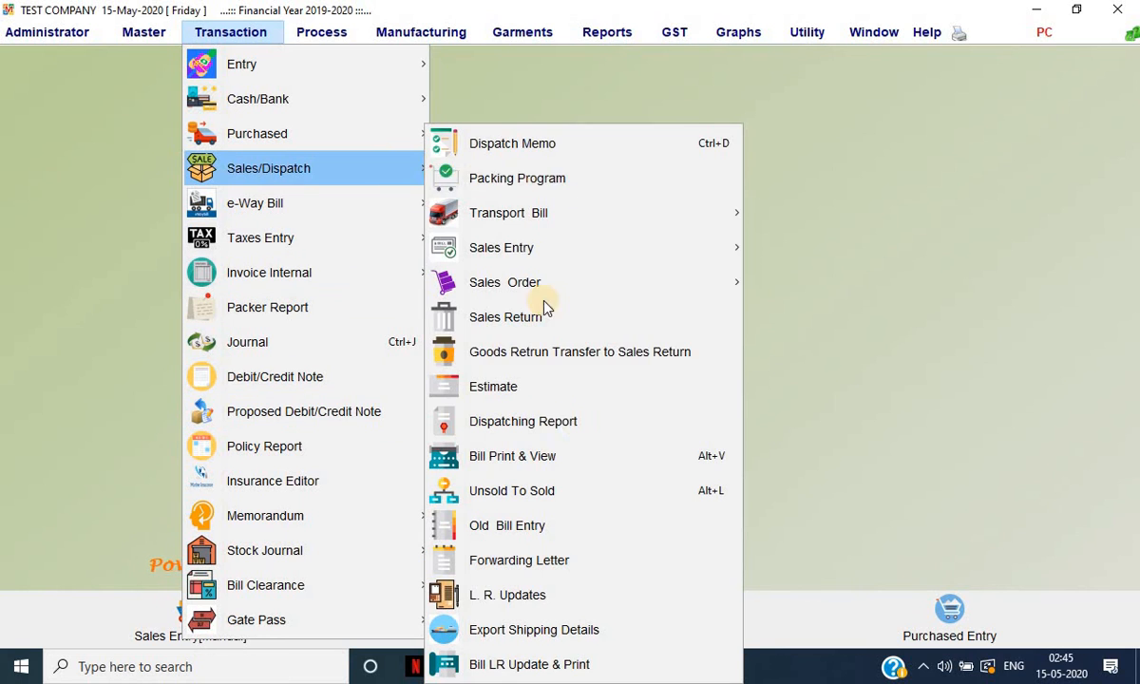
pyautogui.click(598, 593)
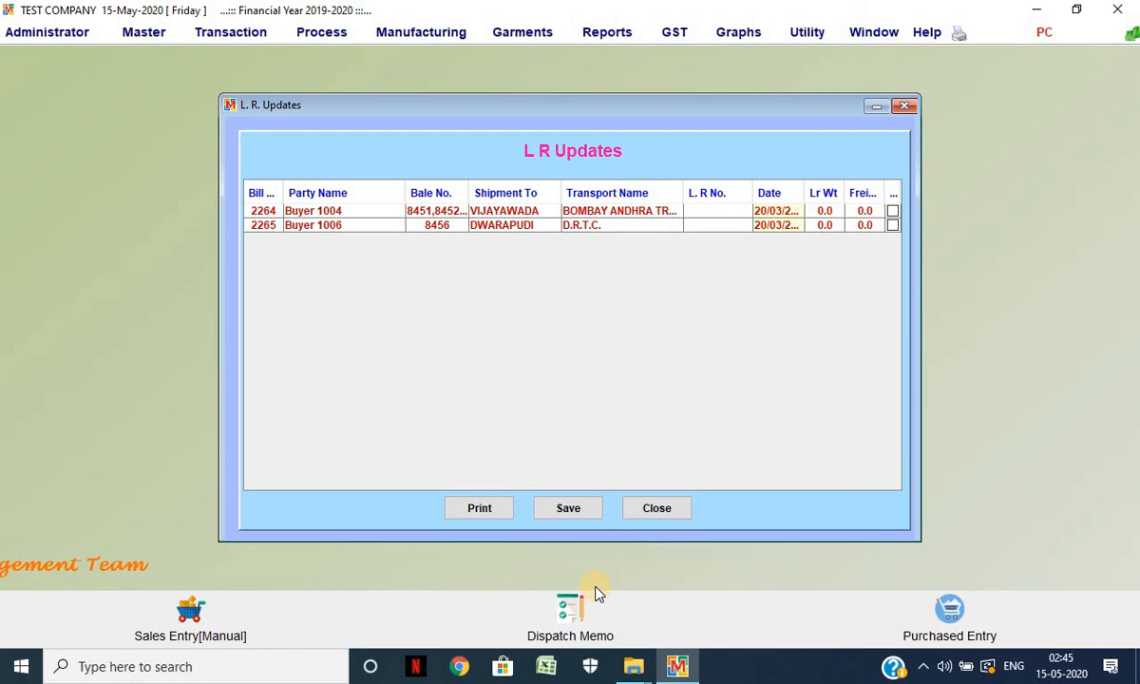
pyautogui.click(707, 209)
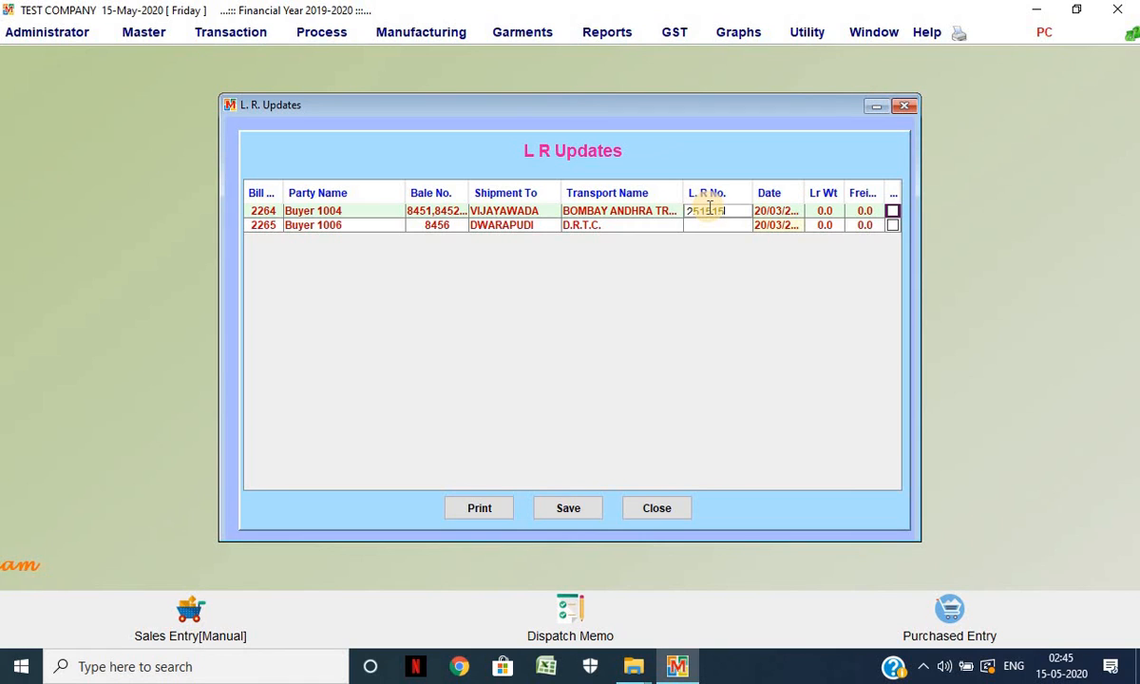
pyautogui.click(760, 211)
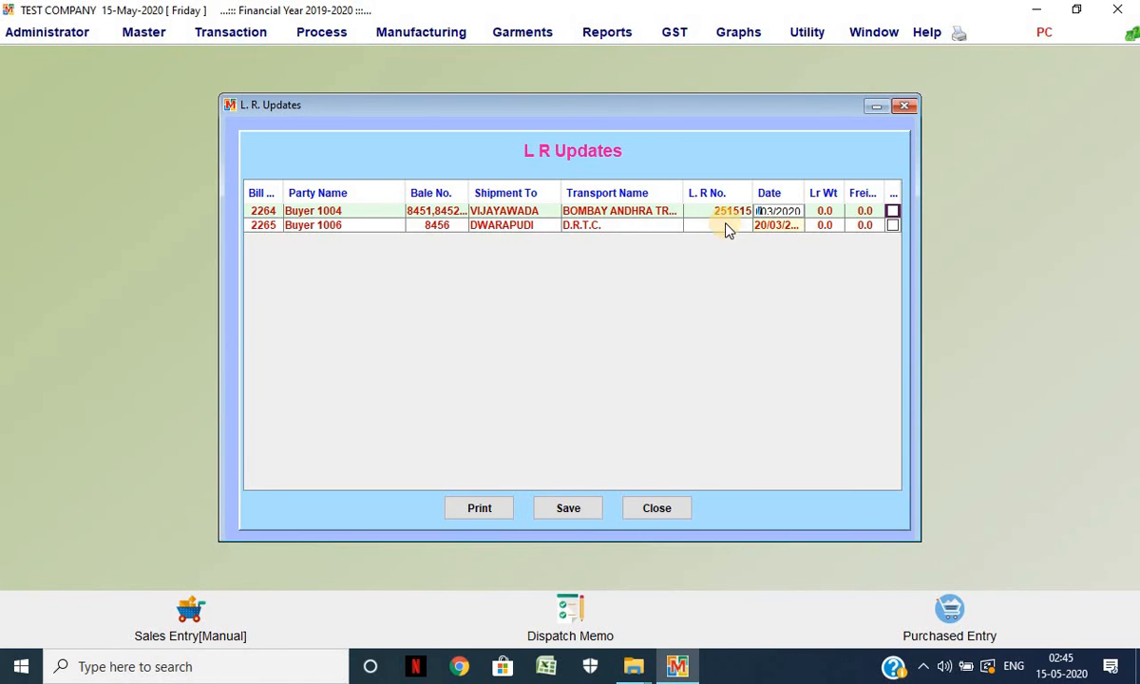
pyautogui.click(725, 225)
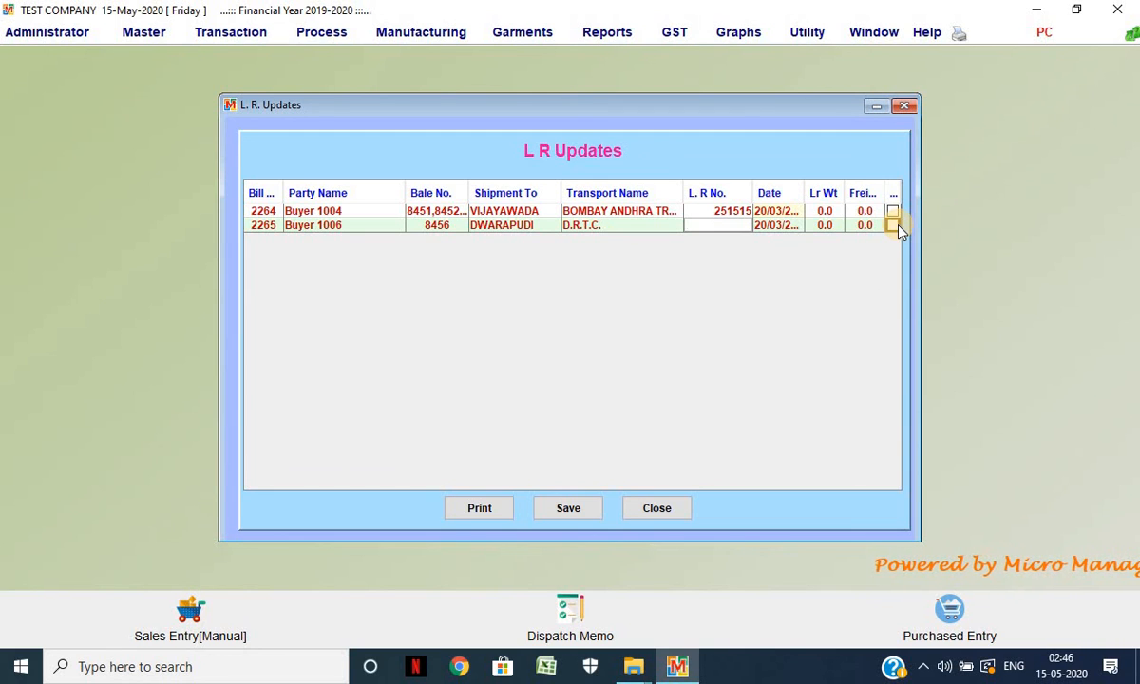
pyautogui.click(672, 522)
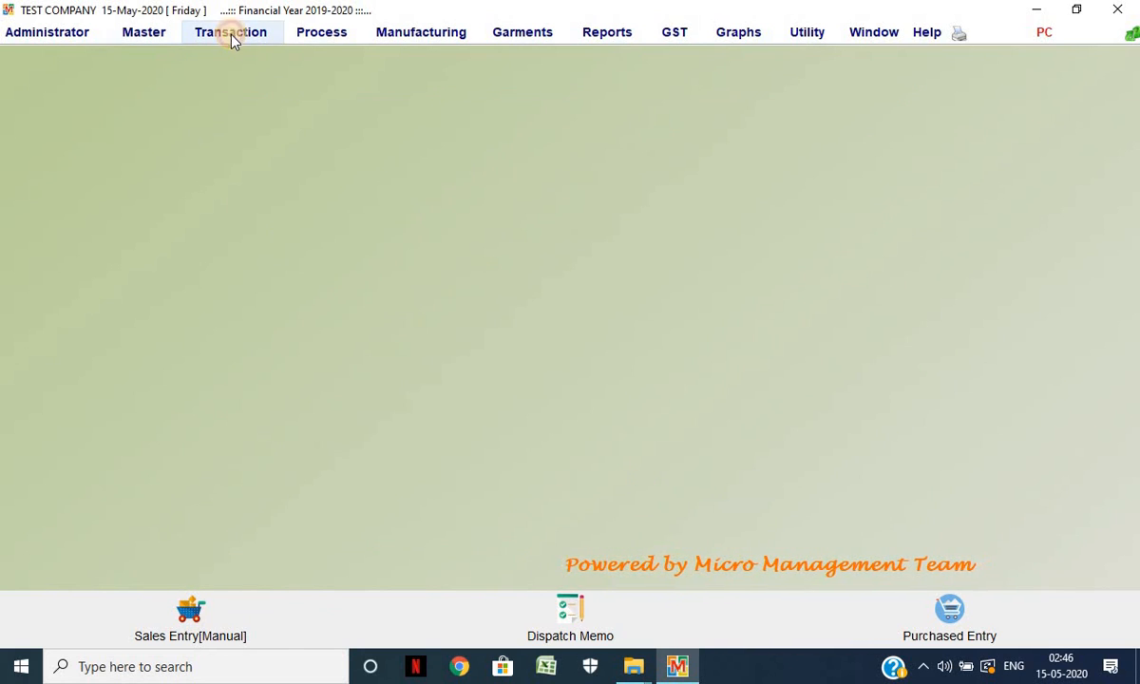
# Step: Load sales bill 300 in Bill LR Update & Print, go through its fields with the ORIGINAL COPY type, and close without saving
pyautogui.click(229, 32)
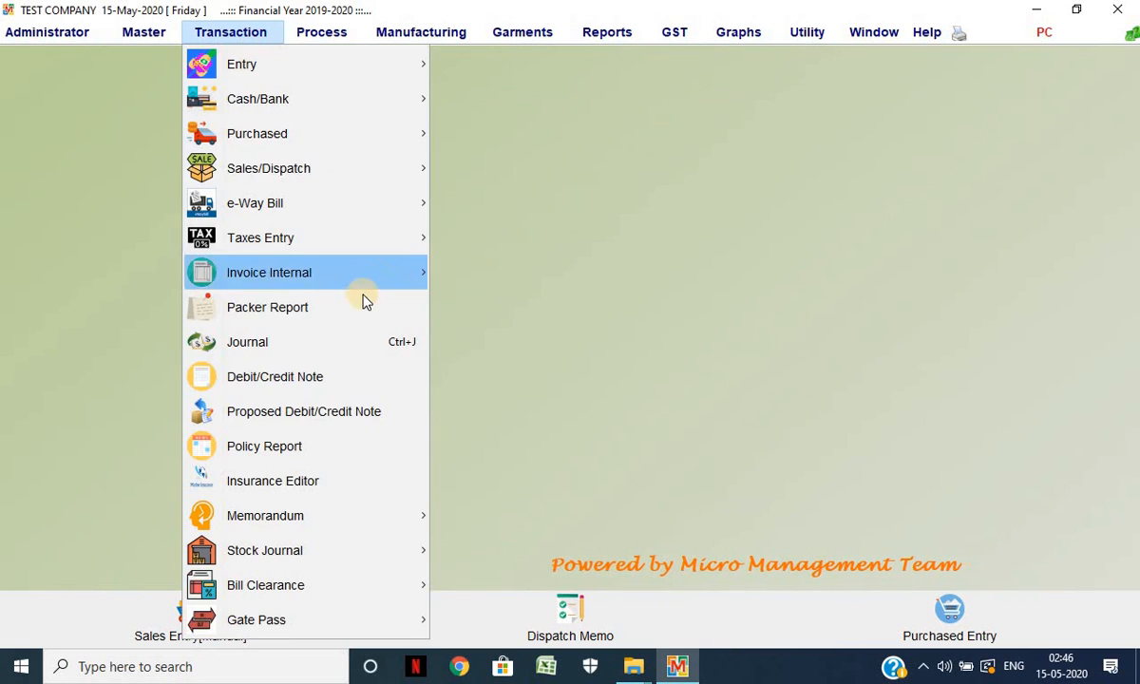
pyautogui.moveTo(377, 168)
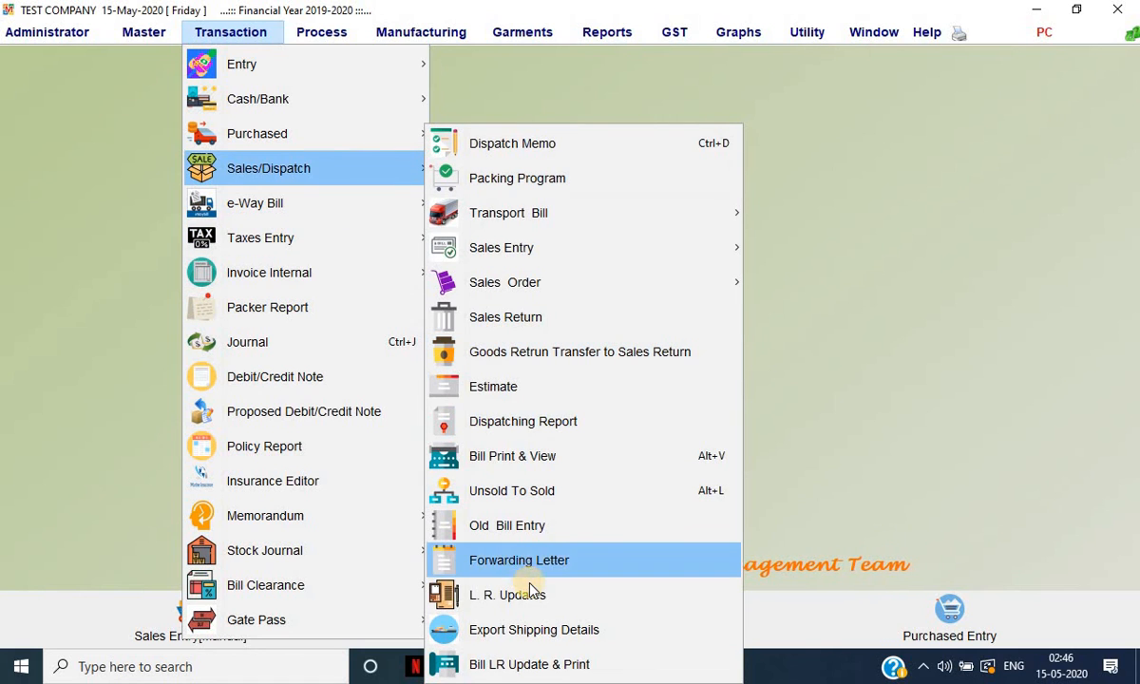
pyautogui.click(532, 664)
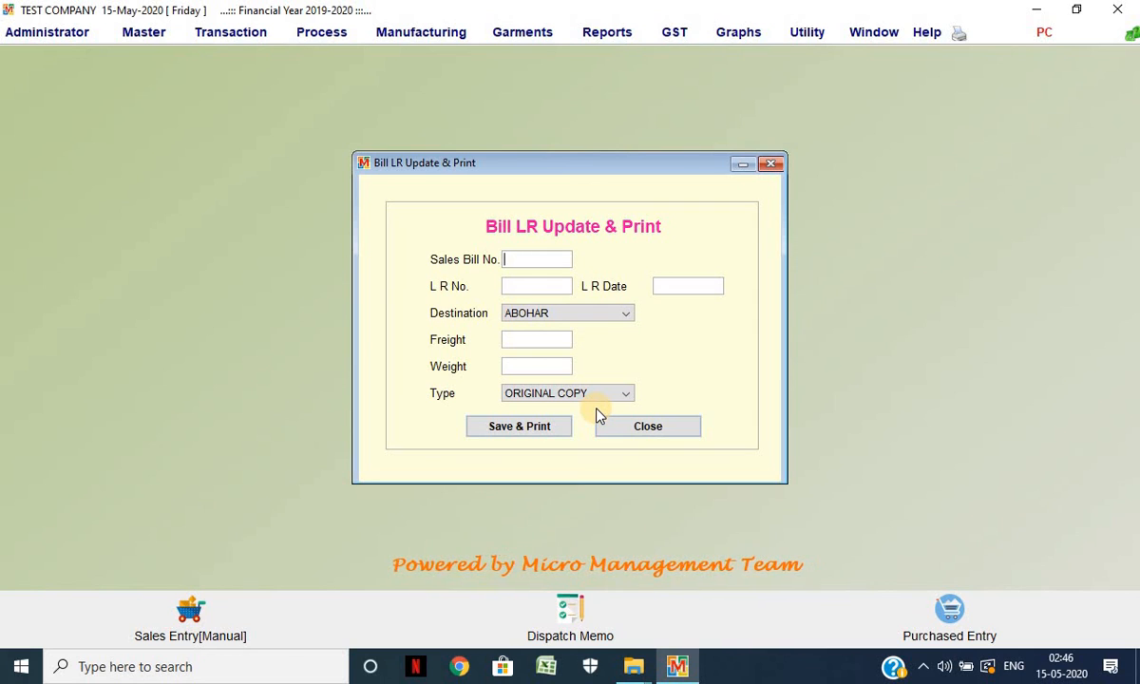
pyautogui.write('300')
pyautogui.press('Return')
pyautogui.press('Return')
pyautogui.press('Return')
pyautogui.press('Return')
pyautogui.press('Return')
pyautogui.press('Return')
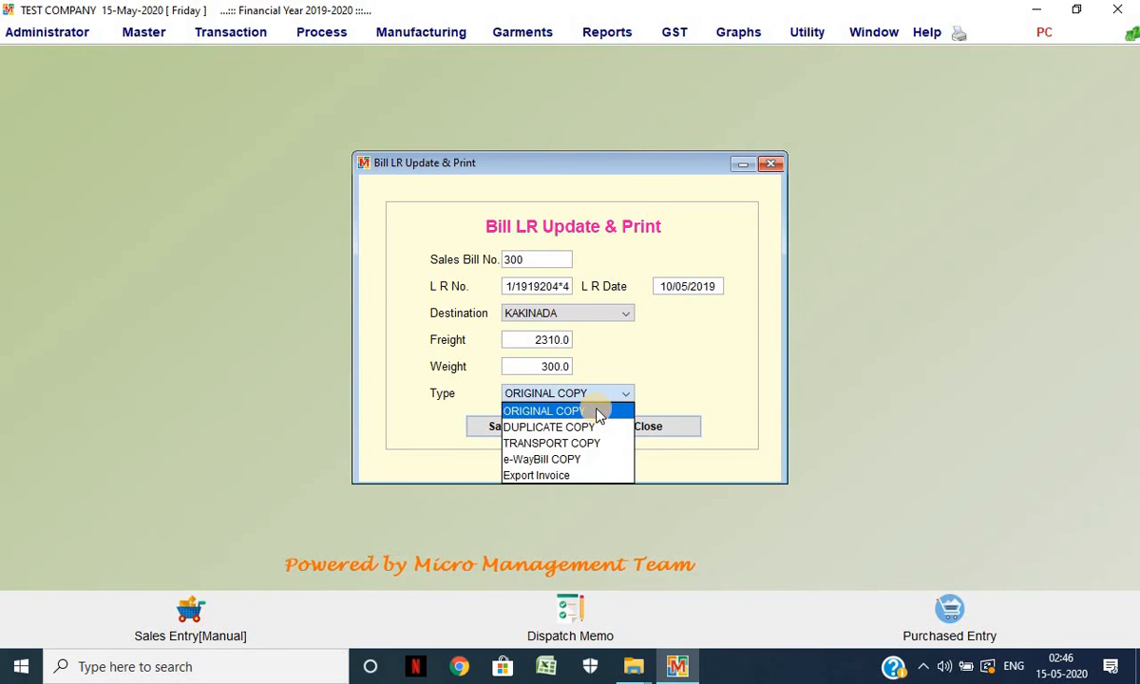
pyautogui.press('Return')
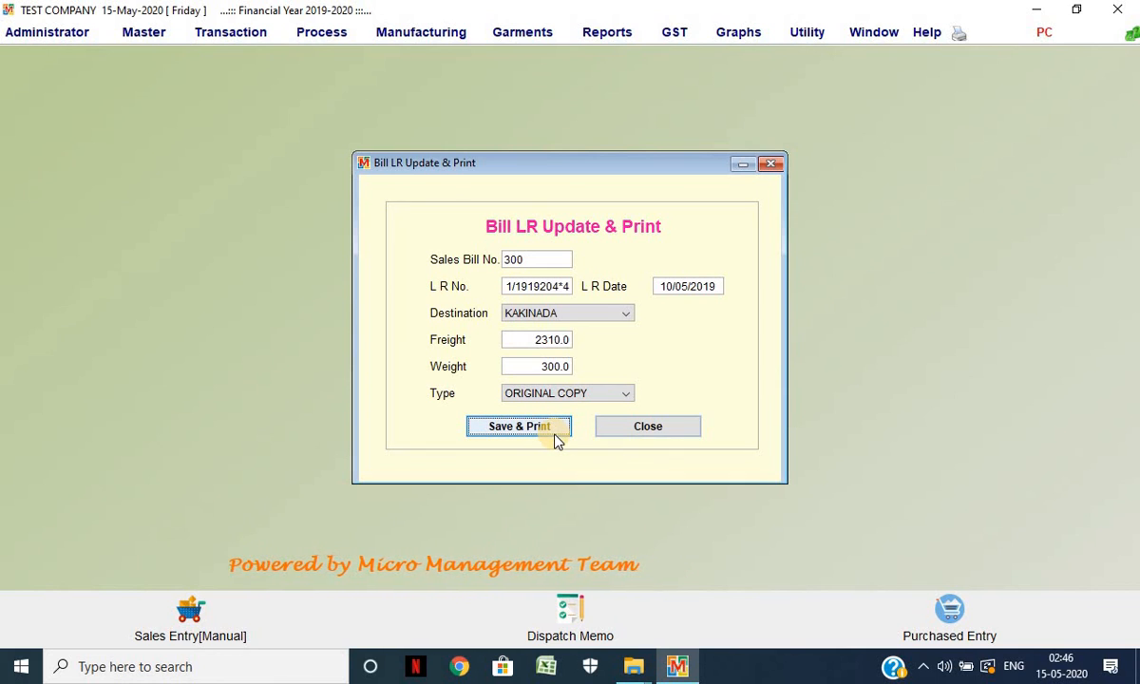
pyautogui.click(649, 426)
# Step: Open Export Shipping Details, switch the list to ALL Entry, look across its columns, and close the form
pyautogui.click(214, 41)
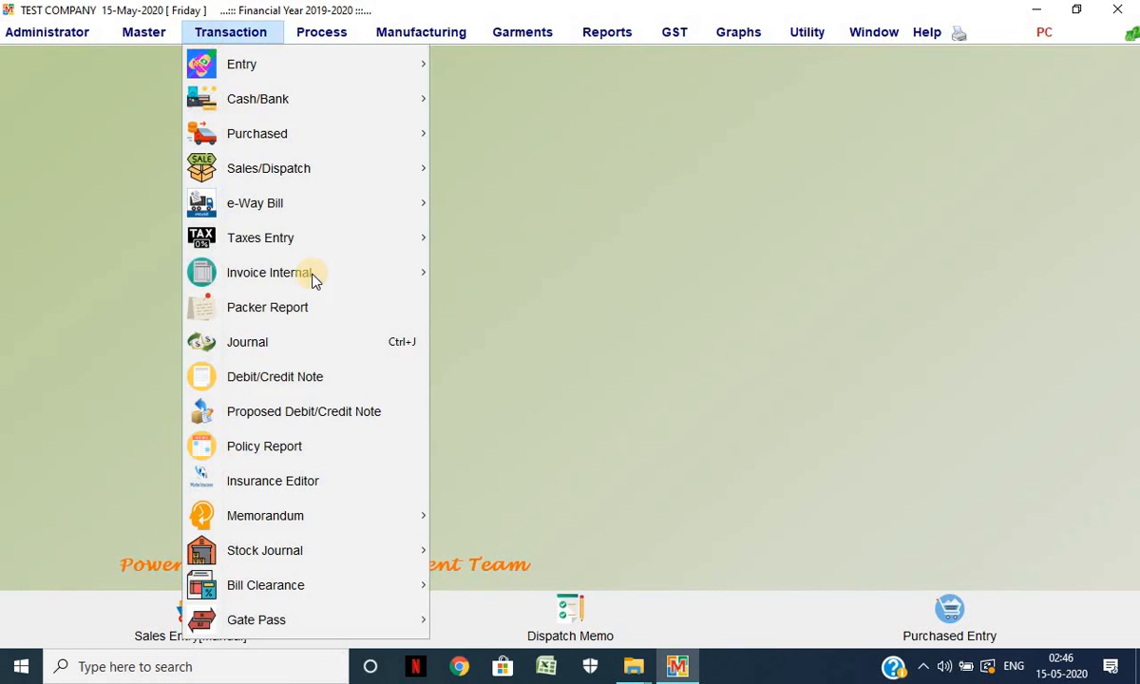
pyautogui.moveTo(380, 200)
pyautogui.moveTo(412, 176)
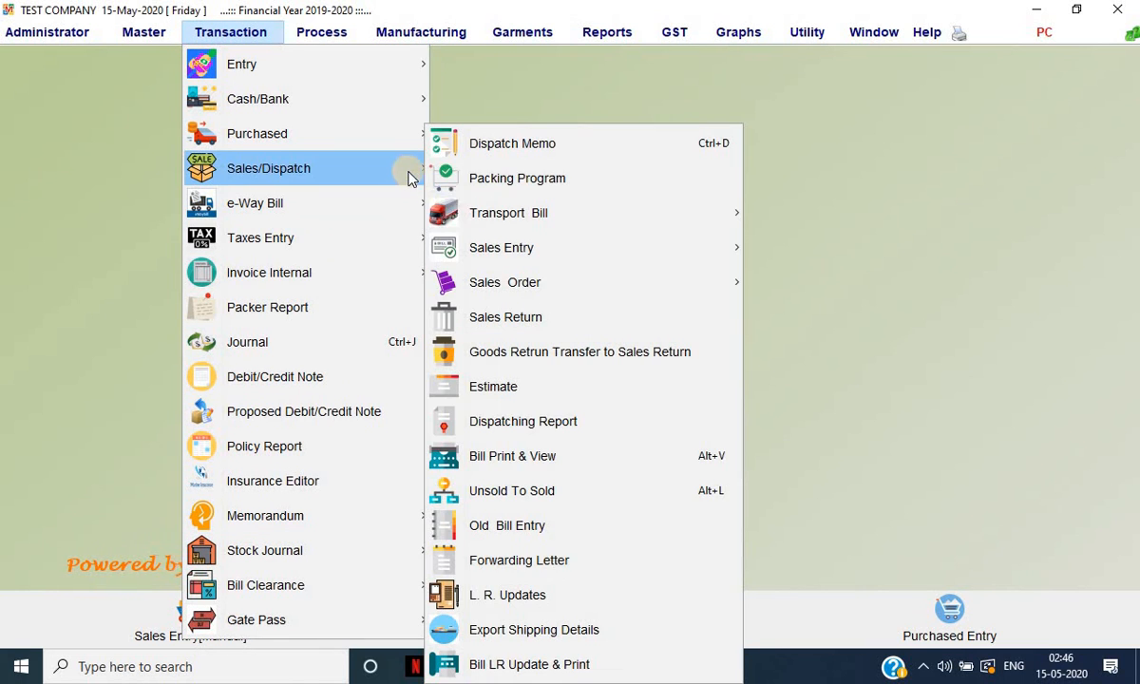
pyautogui.click(573, 639)
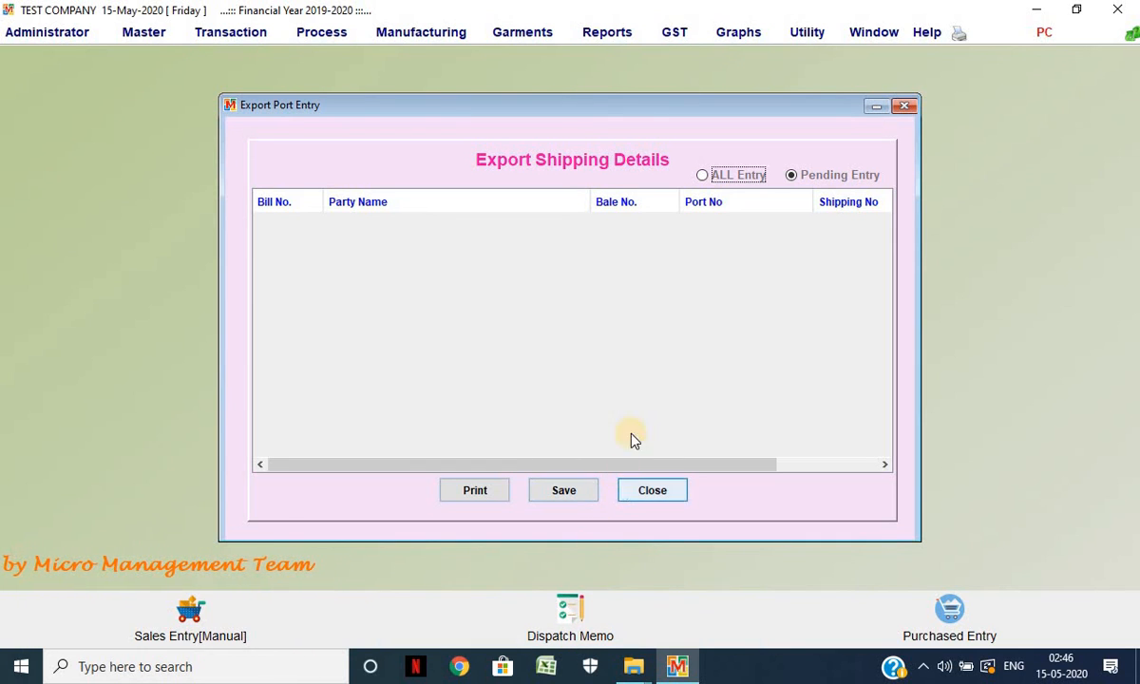
pyautogui.click(722, 181)
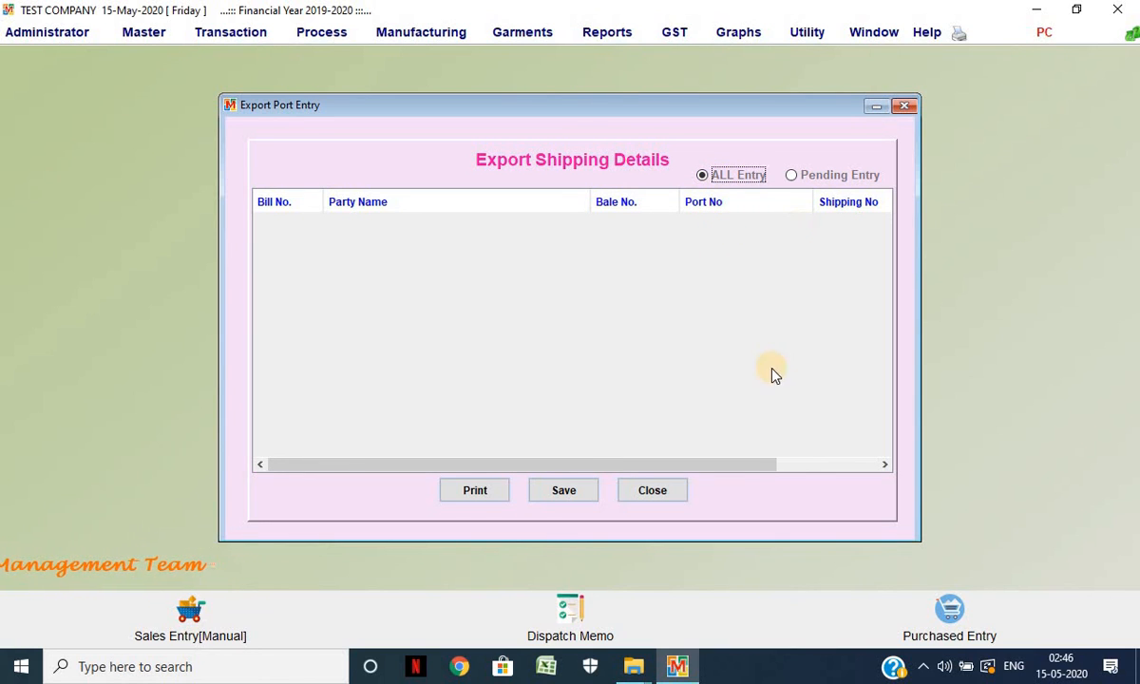
pyautogui.moveTo(746, 465); pyautogui.dragTo(826, 466)
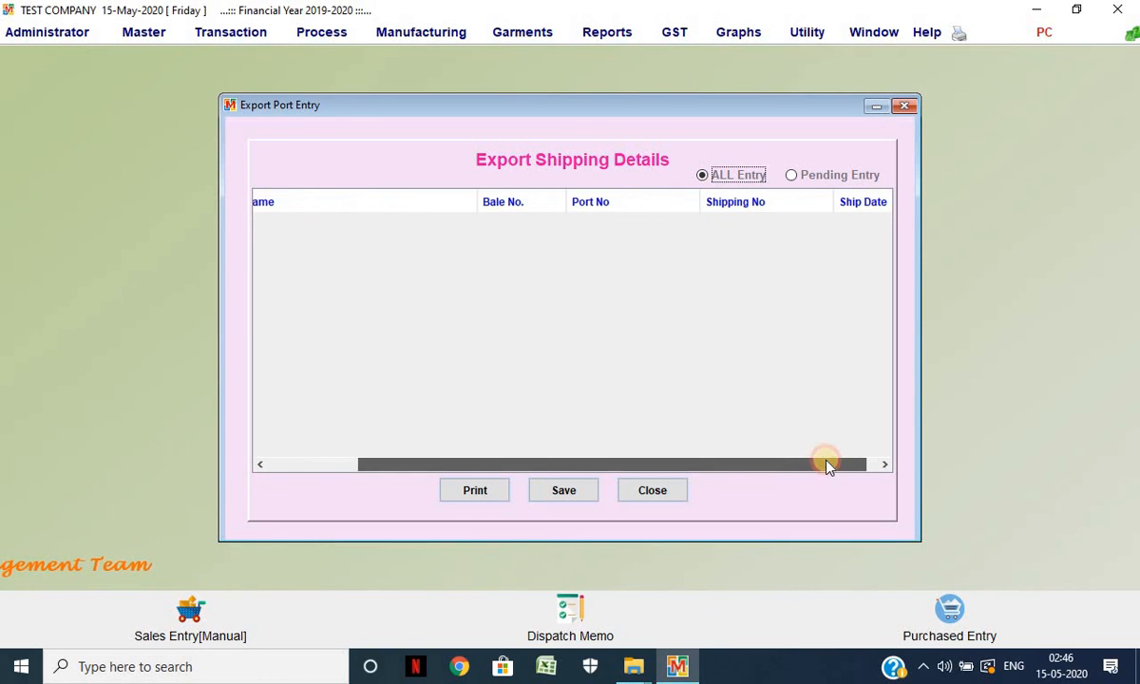
pyautogui.click(673, 497)
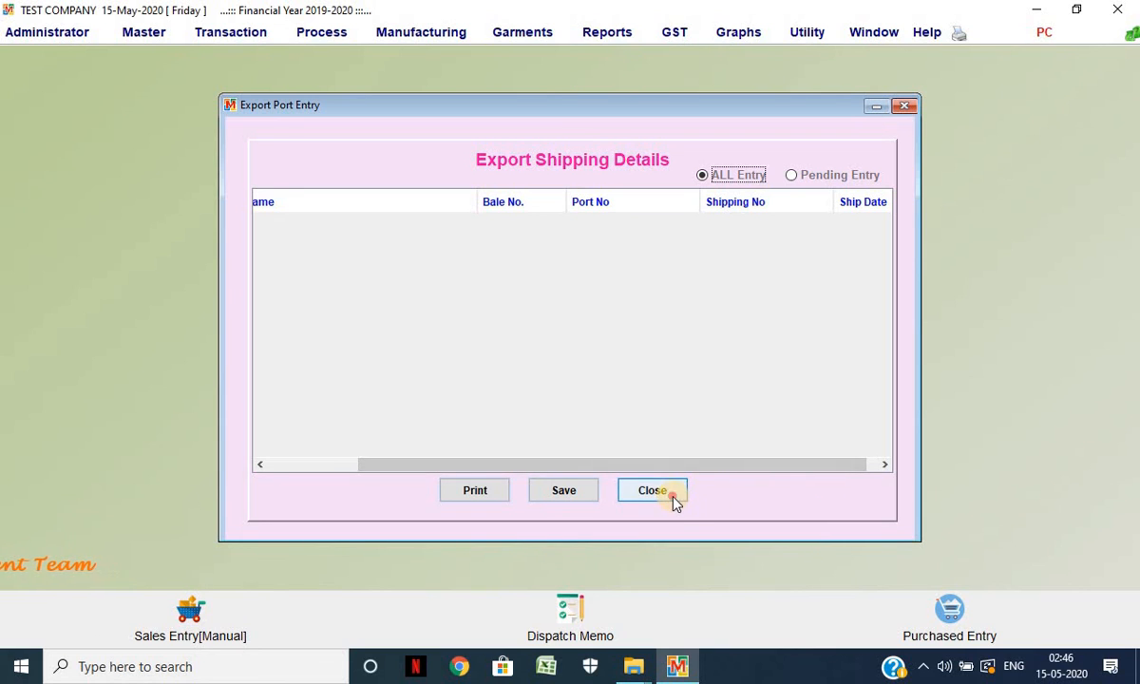